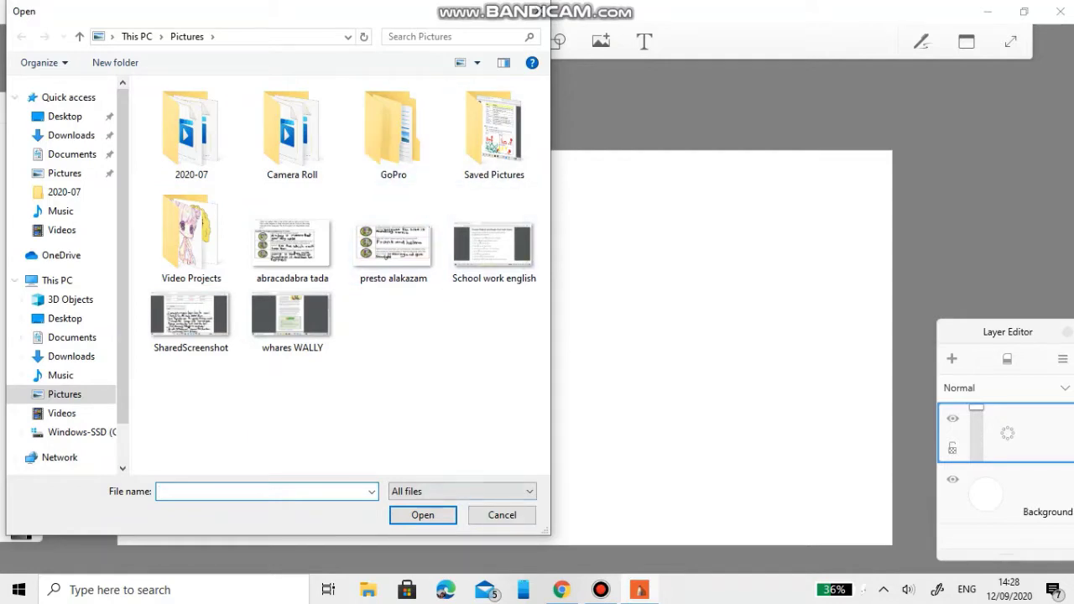
# Import the image 24463da80fd3c90f73e6e028cb2a5eea from the Documents folder onto the canvas as the tracing reference.
pyautogui.click(72, 336)
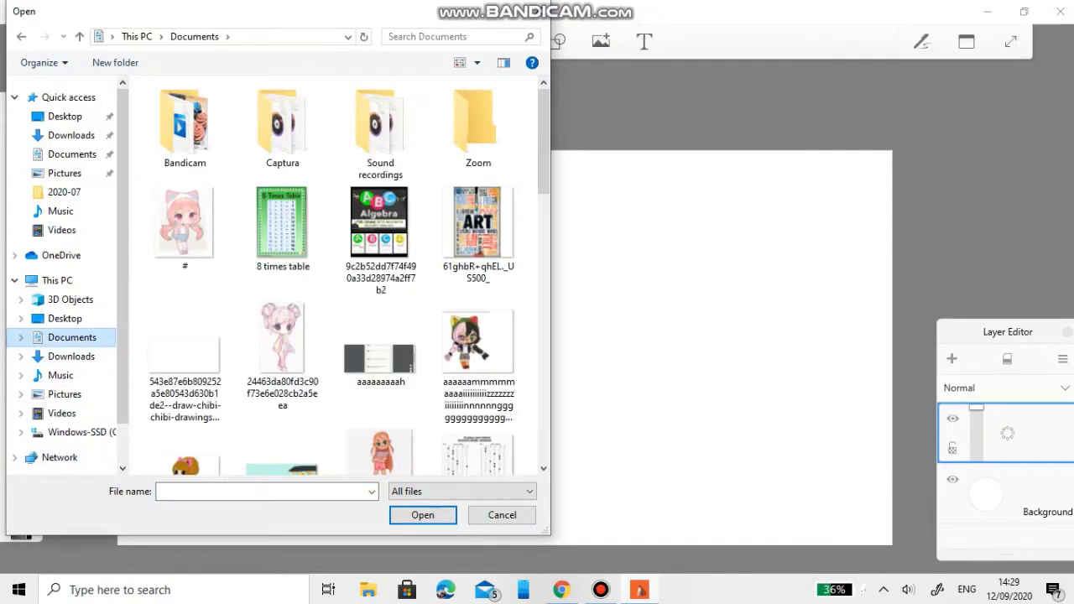
pyautogui.click(282, 353)
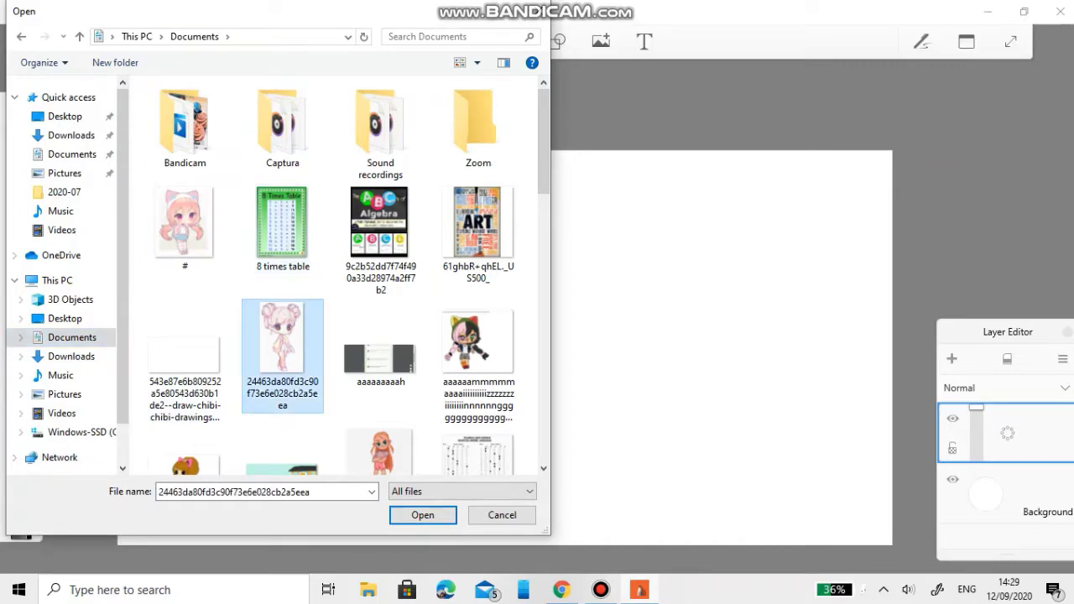
pyautogui.click(422, 515)
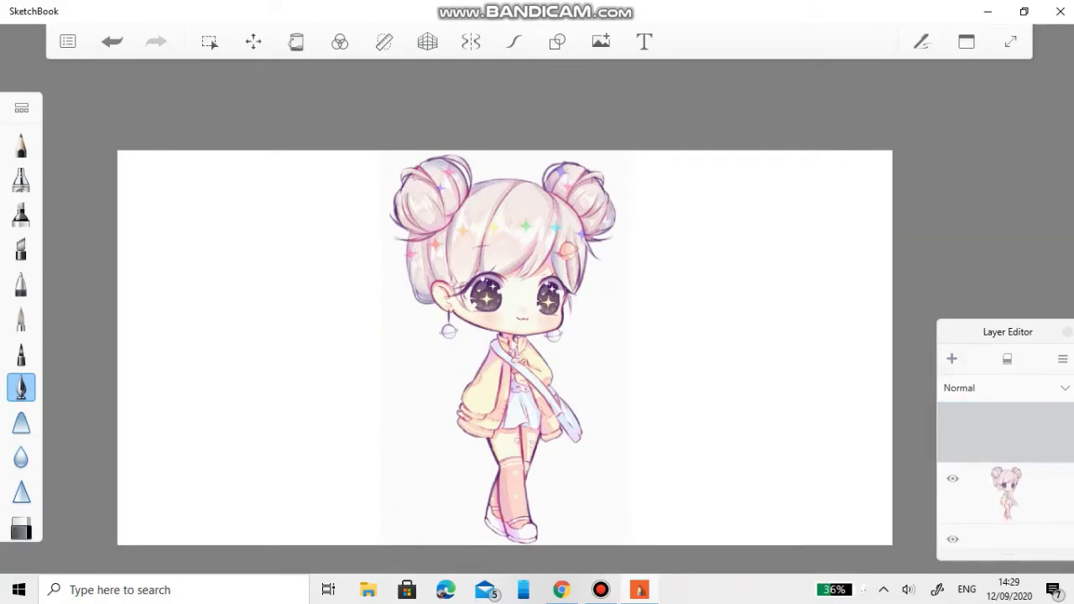
# Show the Copic Color palette and choose colour 110 Special Black from the neutral greys.
pyautogui.click(965, 41)
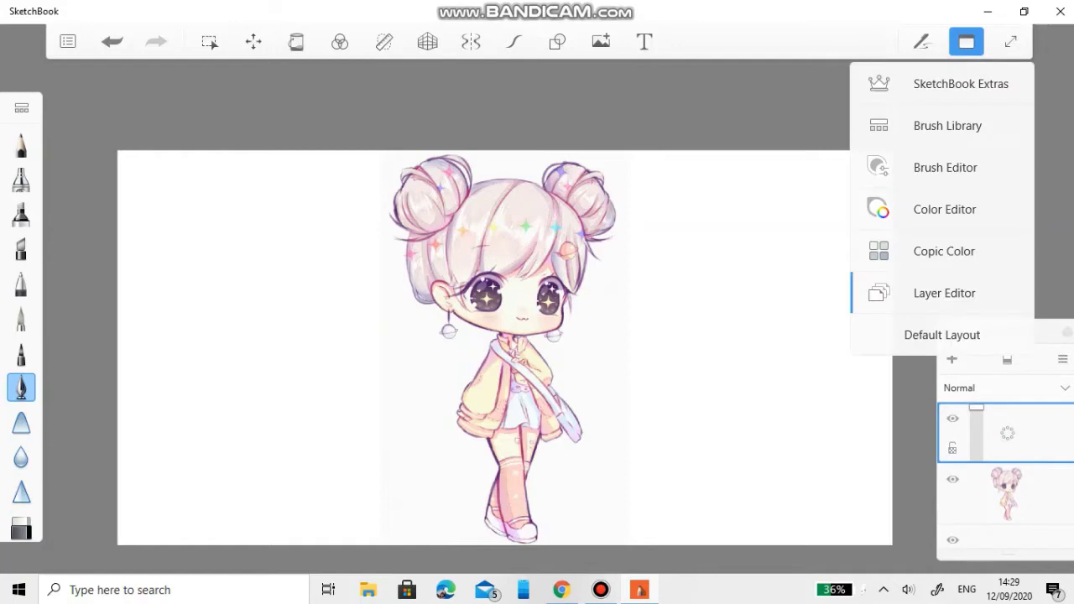
pyautogui.click(944, 250)
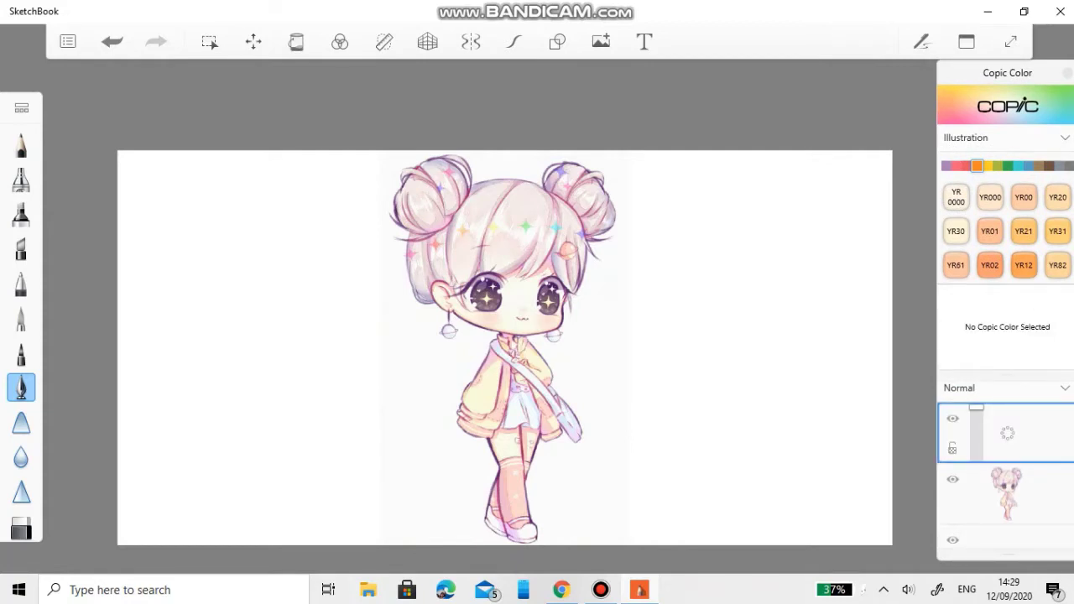
pyautogui.click(1067, 165)
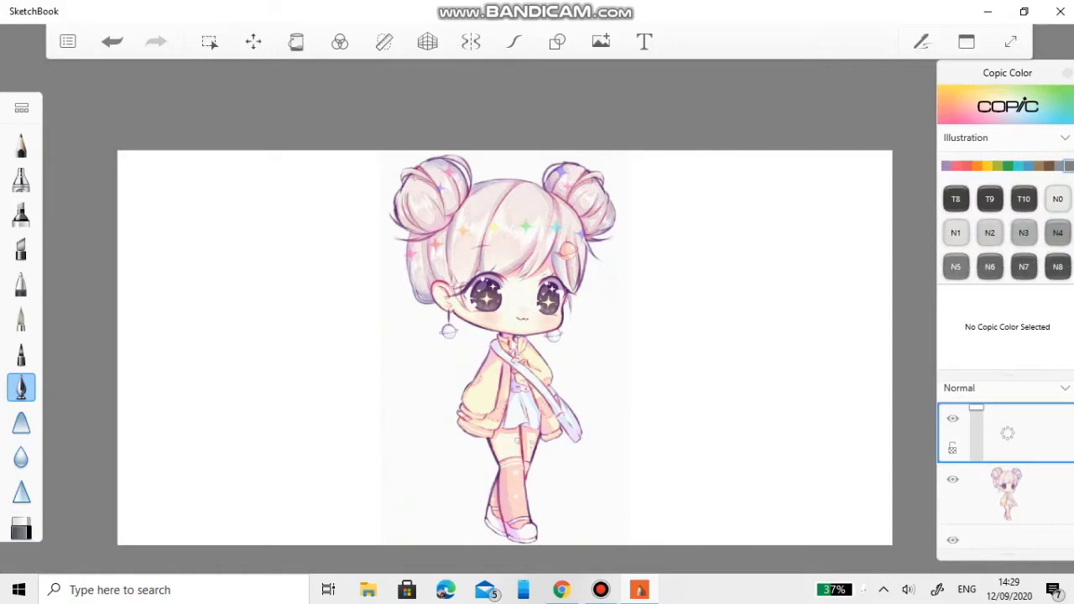
pyautogui.scroll(-1, 1007, 230)
pyautogui.click(1057, 264)
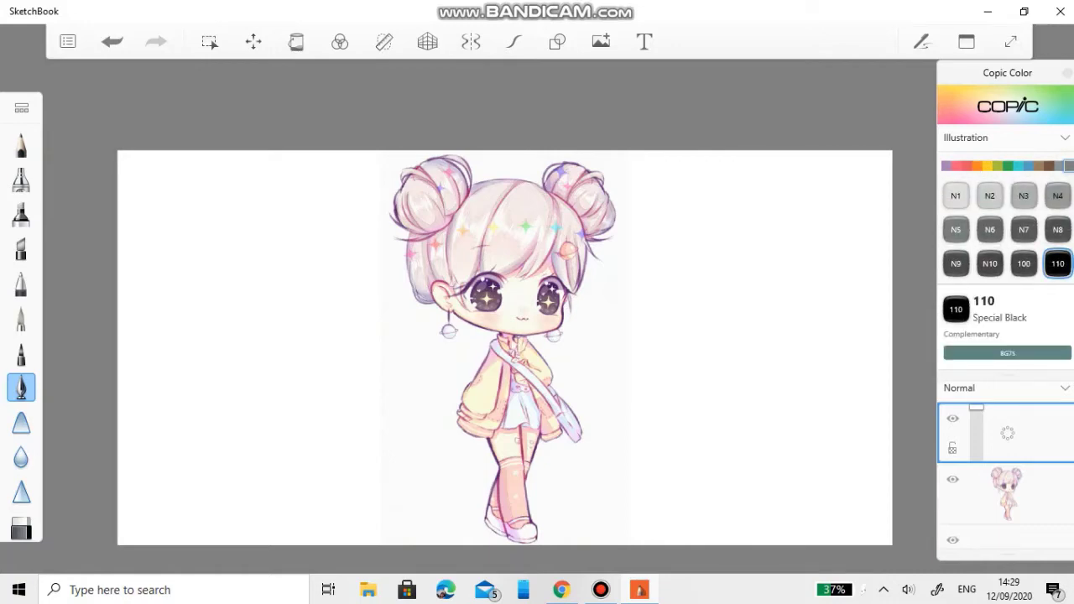
# With steady stroke enabled, trace the character's right-hand cheek in black from the outer eye corner down towards the jaw.
pyautogui.scroll(5, 474, 239)
pyautogui.click(513, 41)
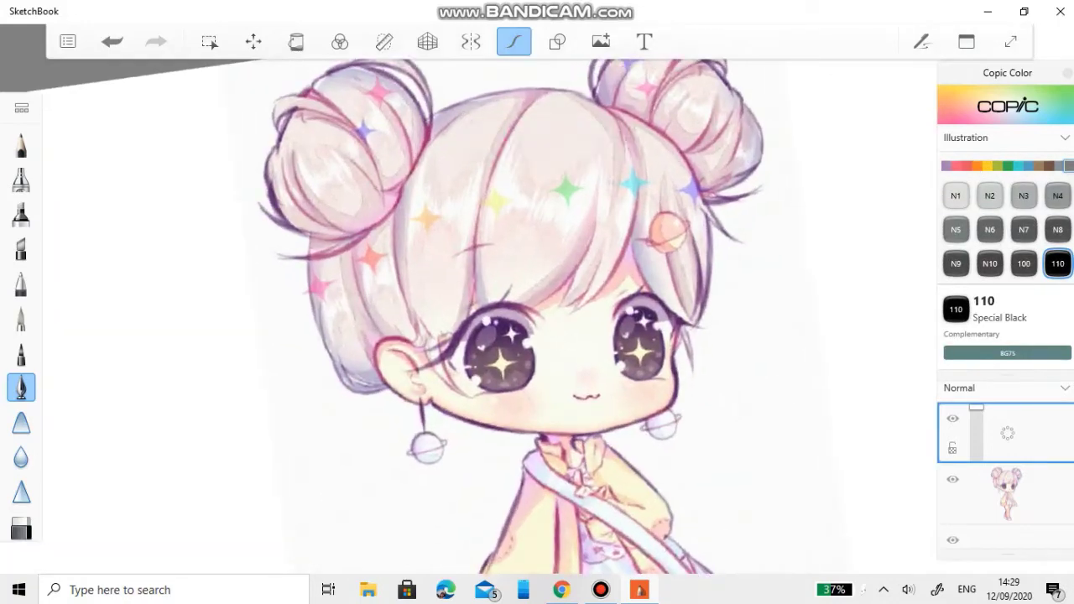
pyautogui.scroll(5, 654, 378)
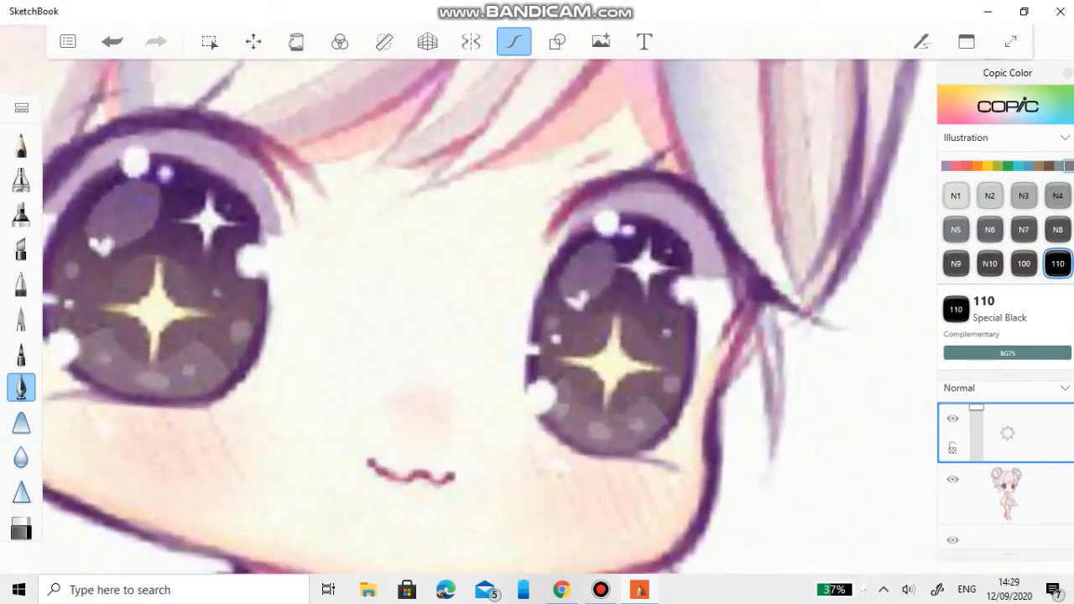
pyautogui.moveTo(755, 298)
pyautogui.mouseDown()
pyautogui.moveTo(697, 445)
pyautogui.moveTo(698, 470)
pyautogui.mouseUp()
pyautogui.scroll(3, 655, 419)
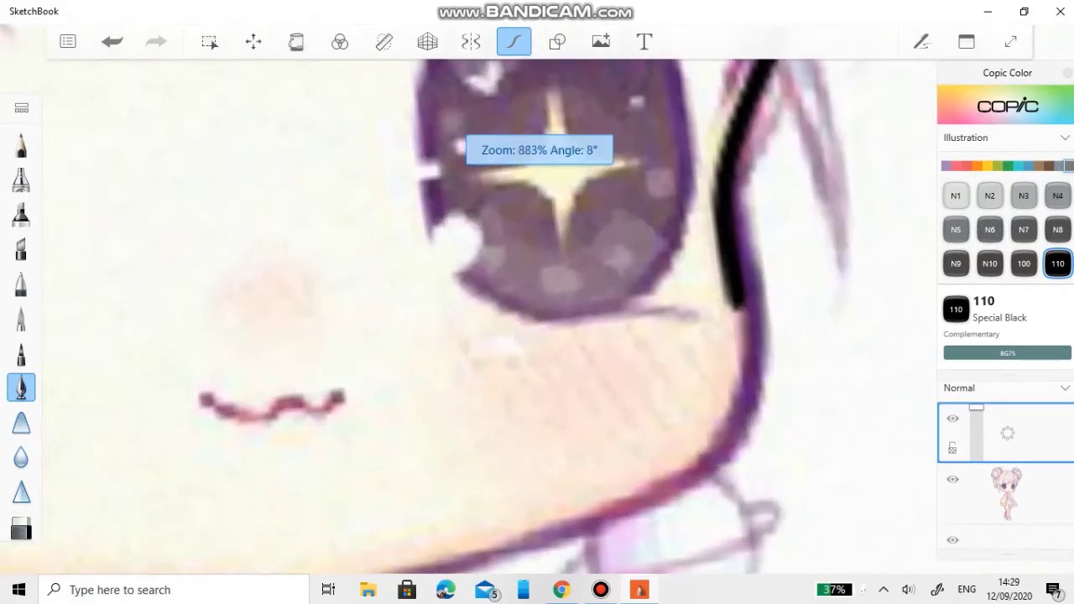
pyautogui.moveTo(746, 243)
pyautogui.mouseDown()
pyautogui.moveTo(750, 327)
pyautogui.moveTo(683, 520)
pyautogui.mouseUp()
pyautogui.scroll(-5, 537, 319)
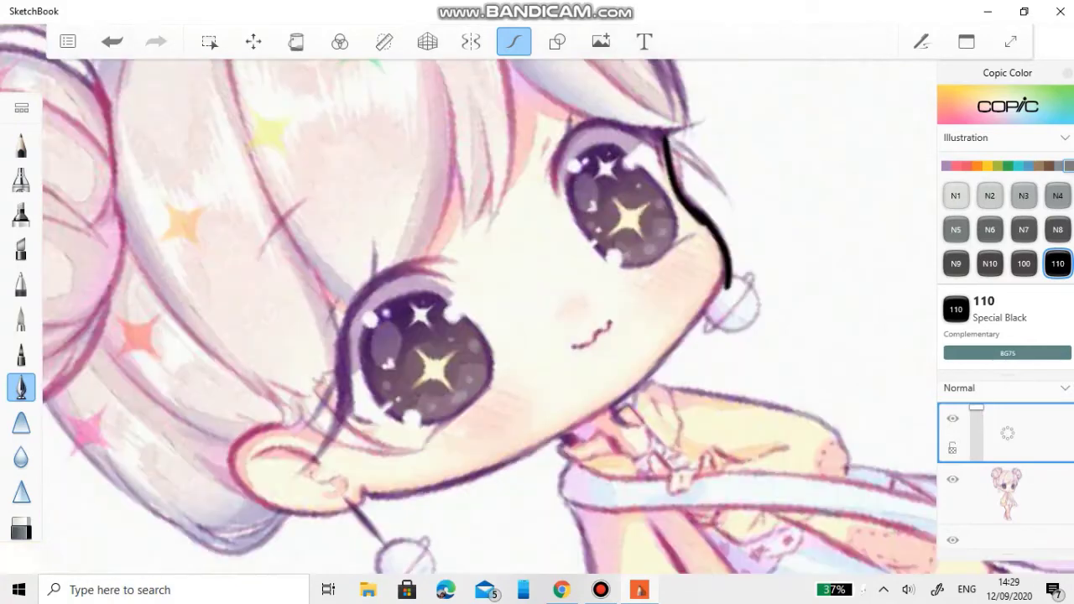
# Continue the black outline around the right-hand jaw corner towards the chin and undo the stray mark beneath it.
pyautogui.scroll(5, 537, 319)
pyautogui.scroll(2, 537, 319)
pyautogui.moveTo(776, 225)
pyautogui.mouseDown()
pyautogui.moveTo(721, 331)
pyautogui.moveTo(485, 503)
pyautogui.mouseUp()
pyautogui.scroll(-3, 537, 319)
pyautogui.moveTo(791, 172); pyautogui.dragTo(807, 217)
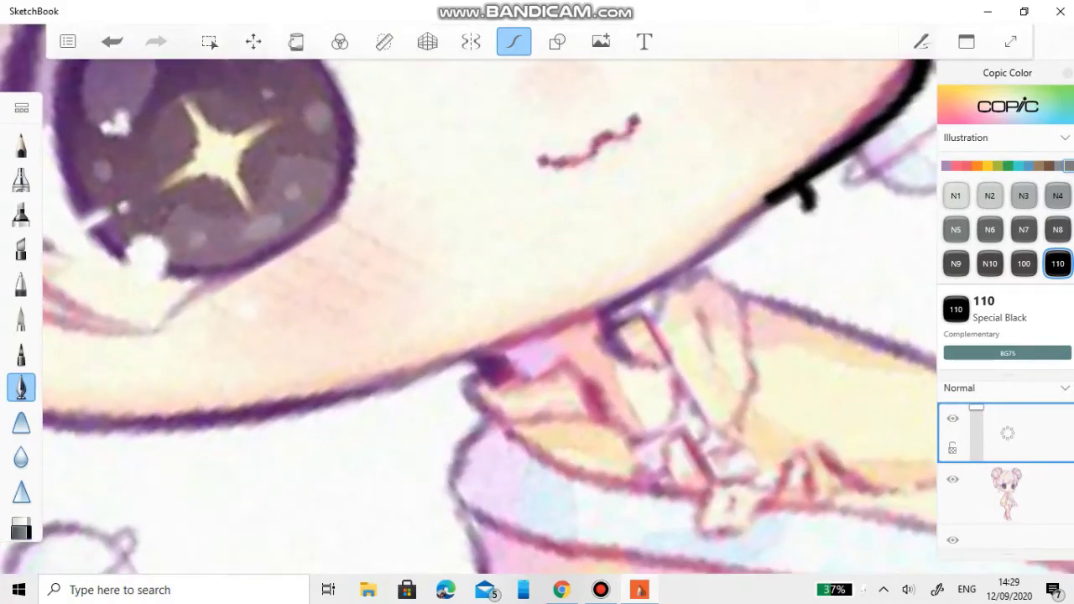
pyautogui.hotkey('ctrl', 'z')
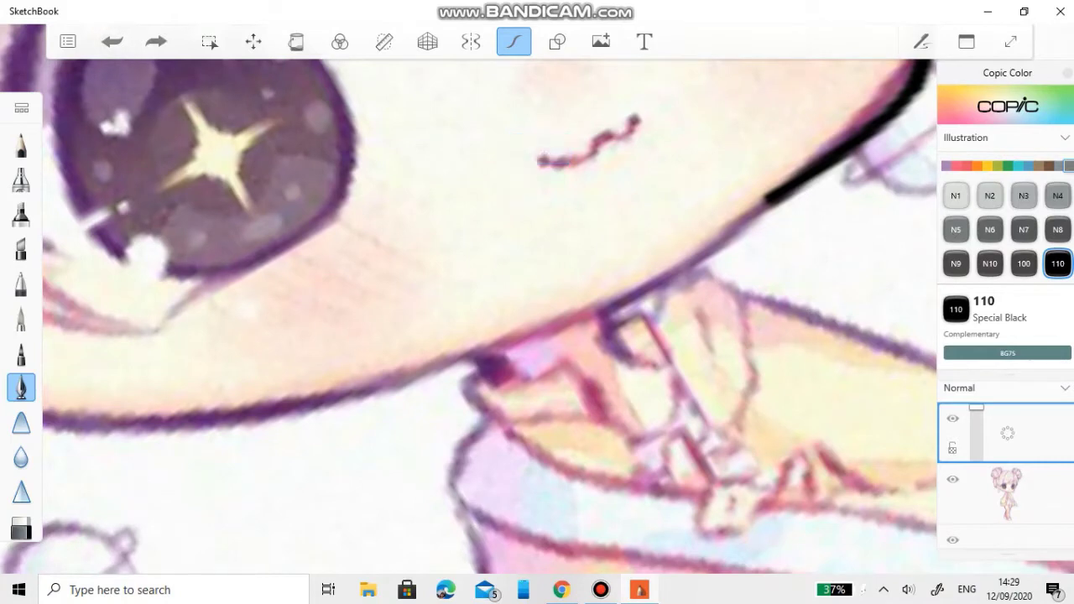
# Trace the lower face outline past the chin towards the left-hand ear and undo the stray line across the cheek.
pyautogui.scroll(3, 537, 318)
pyautogui.moveTo(713, 192)
pyautogui.mouseDown()
pyautogui.moveTo(671, 267)
pyautogui.moveTo(361, 482)
pyautogui.moveTo(242, 537)
pyautogui.mouseUp()
pyautogui.moveTo(793, 396)
pyautogui.mouseDown()
pyautogui.moveTo(291, 515)
pyautogui.moveTo(165, 527)
pyautogui.moveTo(151, 553)
pyautogui.mouseUp()
pyautogui.moveTo(814, 511); pyautogui.dragTo(198, 485)
pyautogui.moveTo(243, 388); pyautogui.dragTo(646, 438)
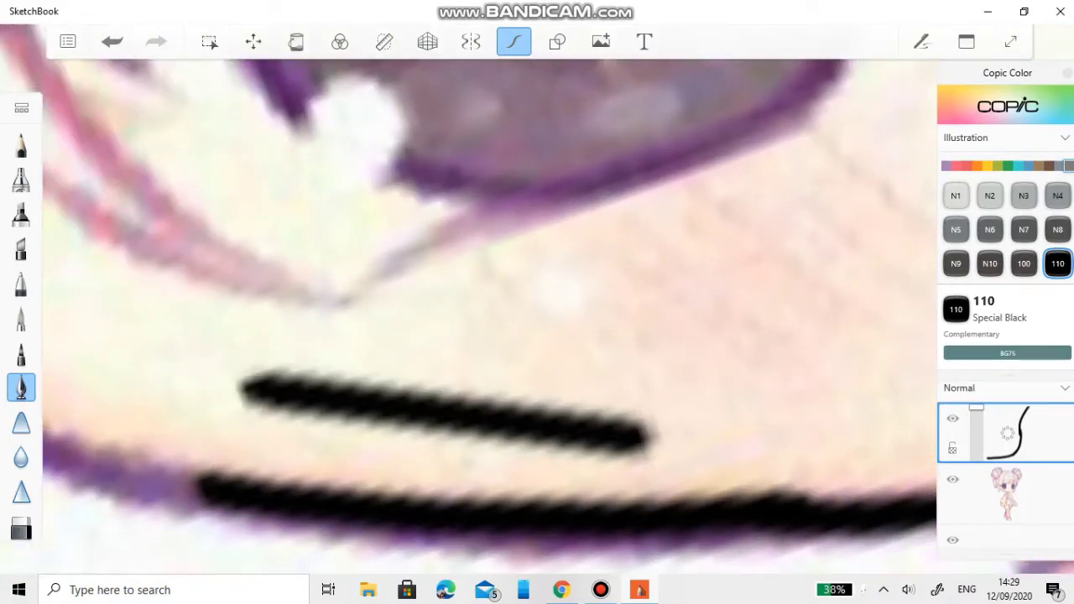
pyautogui.hotkey('ctrl', 'z')
# Extend the jawline to the left-hand ear and outline the ear from its lobe around to the top.
pyautogui.moveTo(482, 507); pyautogui.dragTo(100, 310)
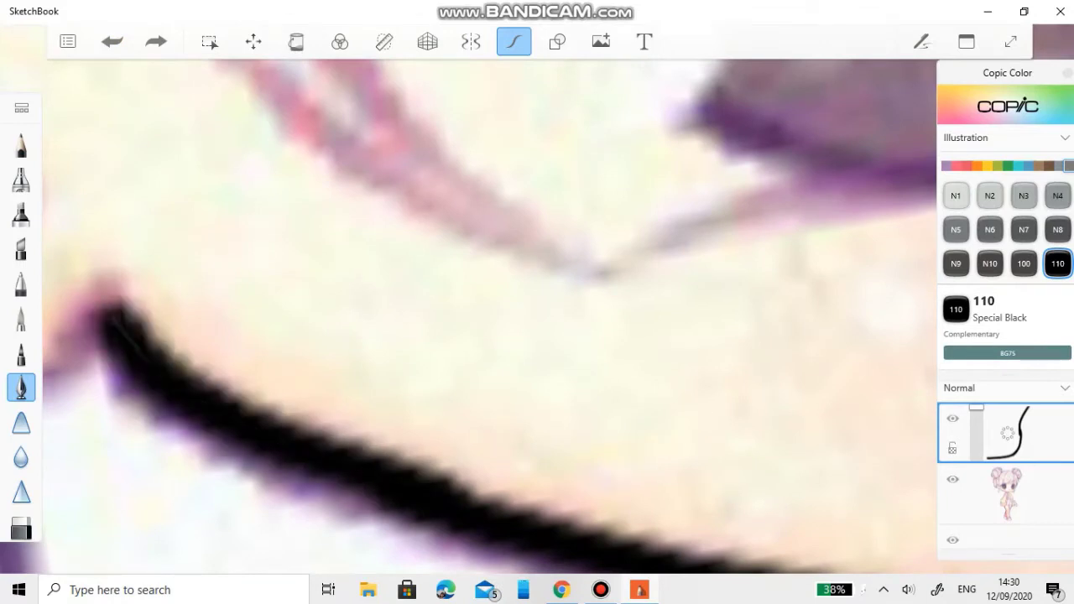
pyautogui.moveTo(478, 458)
pyautogui.mouseDown()
pyautogui.moveTo(277, 530)
pyautogui.moveTo(160, 516)
pyautogui.mouseUp()
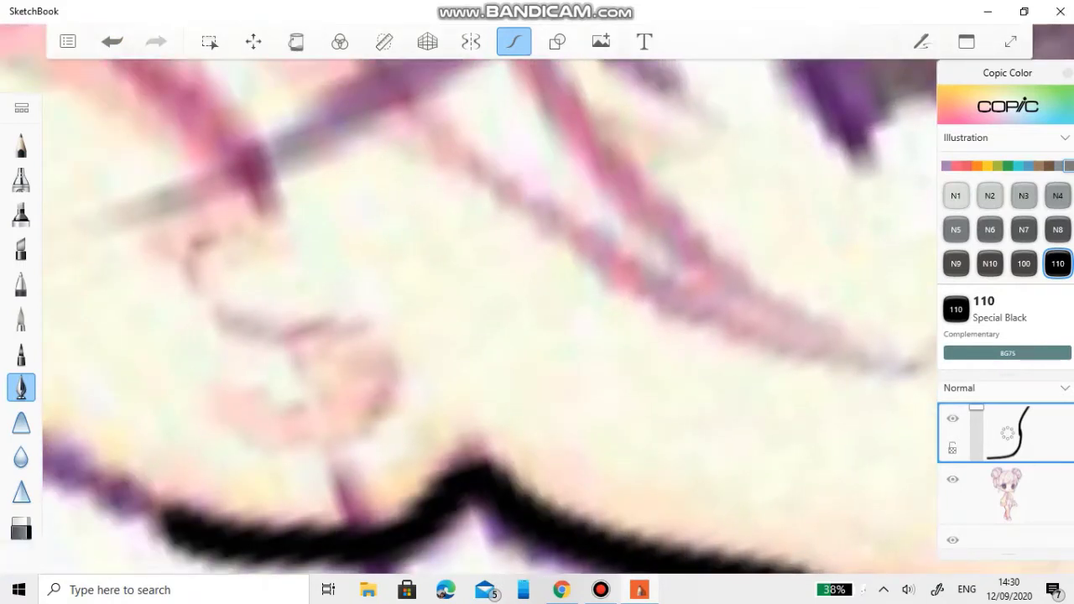
pyautogui.moveTo(537, 503)
pyautogui.mouseDown()
pyautogui.moveTo(336, 441)
pyautogui.moveTo(167, 268)
pyautogui.mouseUp()
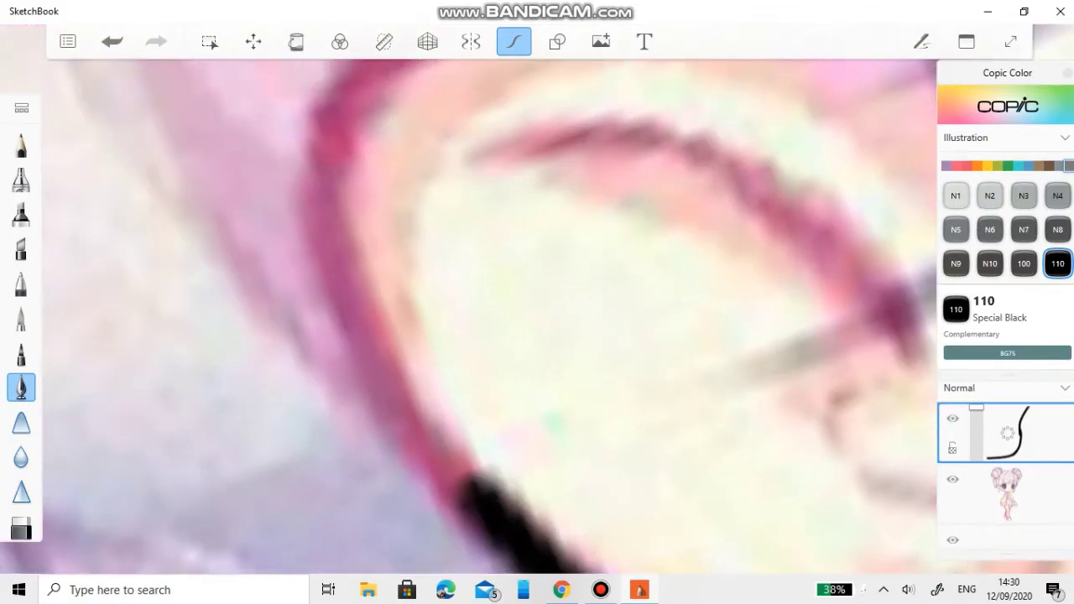
pyautogui.moveTo(487, 503)
pyautogui.mouseDown()
pyautogui.moveTo(370, 357)
pyautogui.moveTo(285, 101)
pyautogui.mouseUp()
pyautogui.moveTo(394, 504)
pyautogui.mouseDown()
pyautogui.moveTo(374, 398)
pyautogui.moveTo(605, 185)
pyautogui.moveTo(714, 130)
pyautogui.mouseUp()
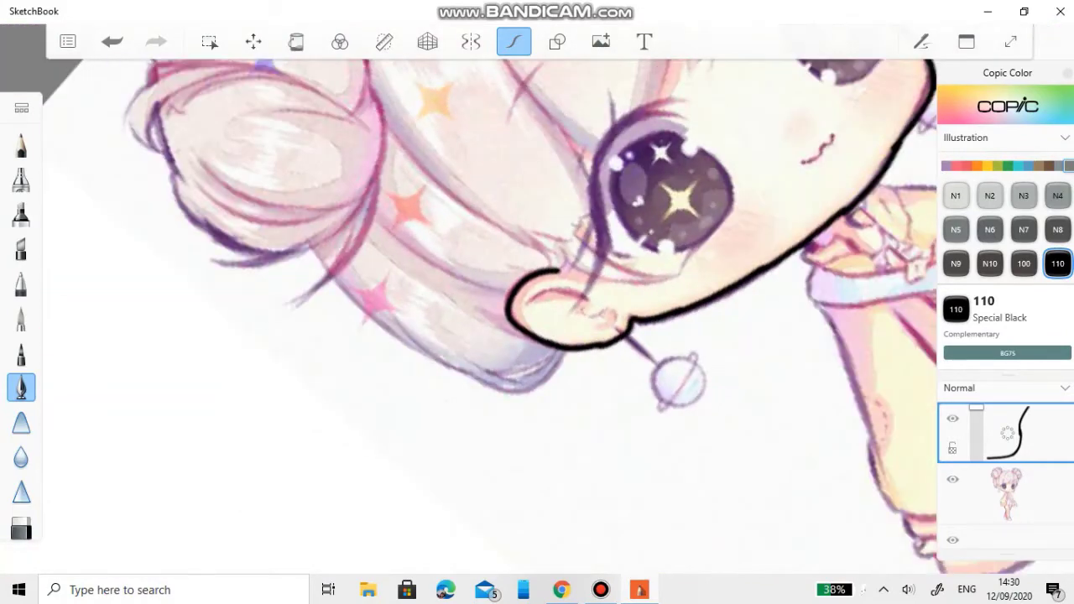
# Trace the slanted fringe edge above the right-hand eye down to the fringe's lower tip.
pyautogui.scroll(-5, 487, 310)
pyautogui.scroll(3, 487, 310)
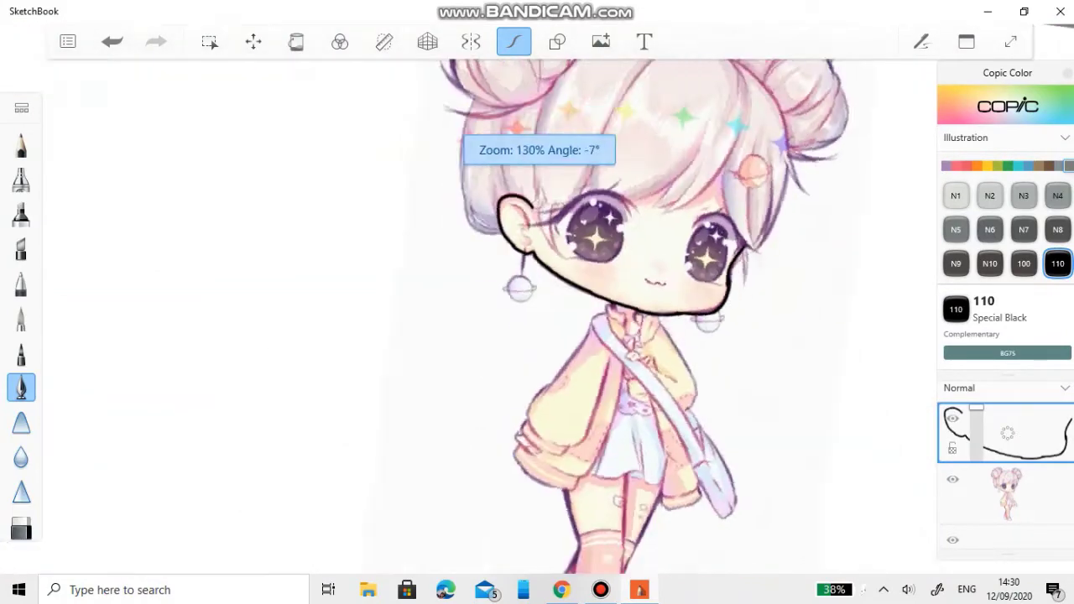
pyautogui.scroll(8, 638, 125)
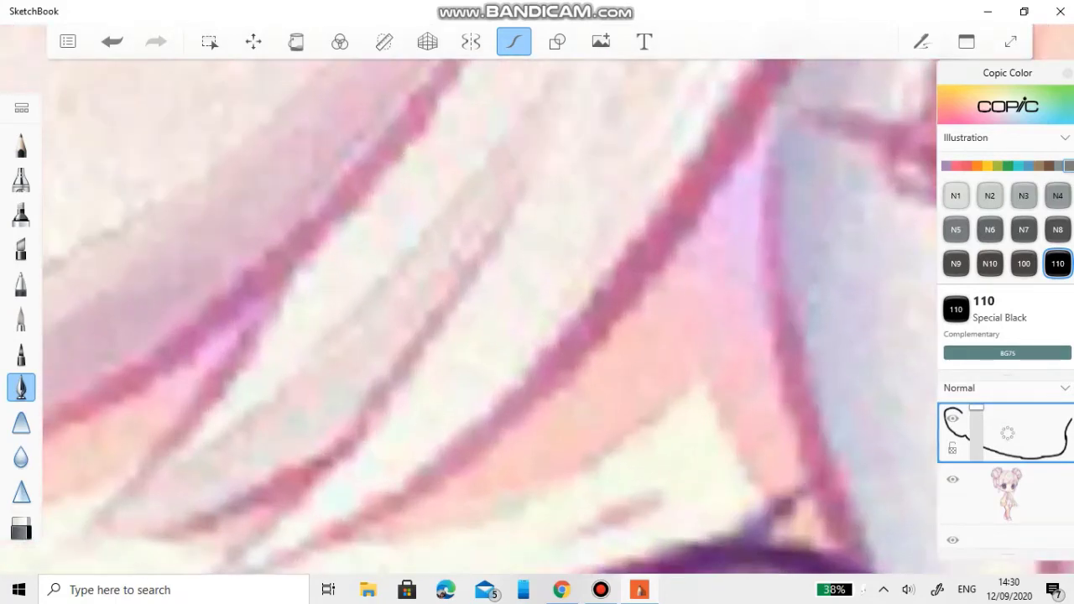
pyautogui.moveTo(759, 117)
pyautogui.mouseDown()
pyautogui.moveTo(730, 180)
pyautogui.moveTo(428, 478)
pyautogui.mouseUp()
pyautogui.scroll(5, 486, 310)
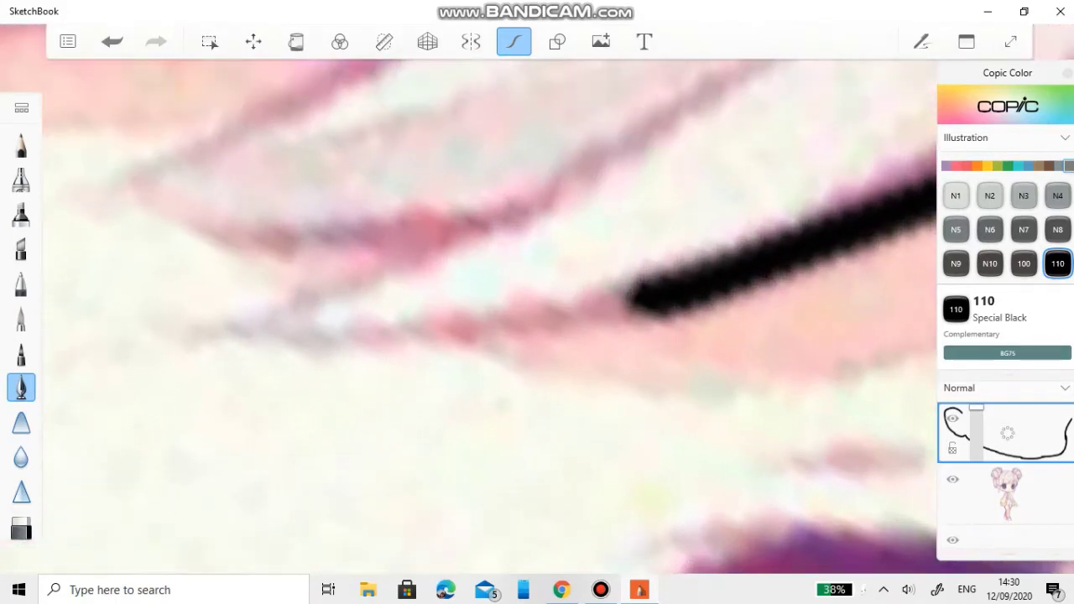
pyautogui.moveTo(629, 297)
pyautogui.mouseDown()
pyautogui.moveTo(578, 320)
pyautogui.moveTo(282, 358)
pyautogui.moveTo(225, 349)
pyautogui.moveTo(201, 378)
pyautogui.mouseUp()
pyautogui.scroll(-6, 487, 310)
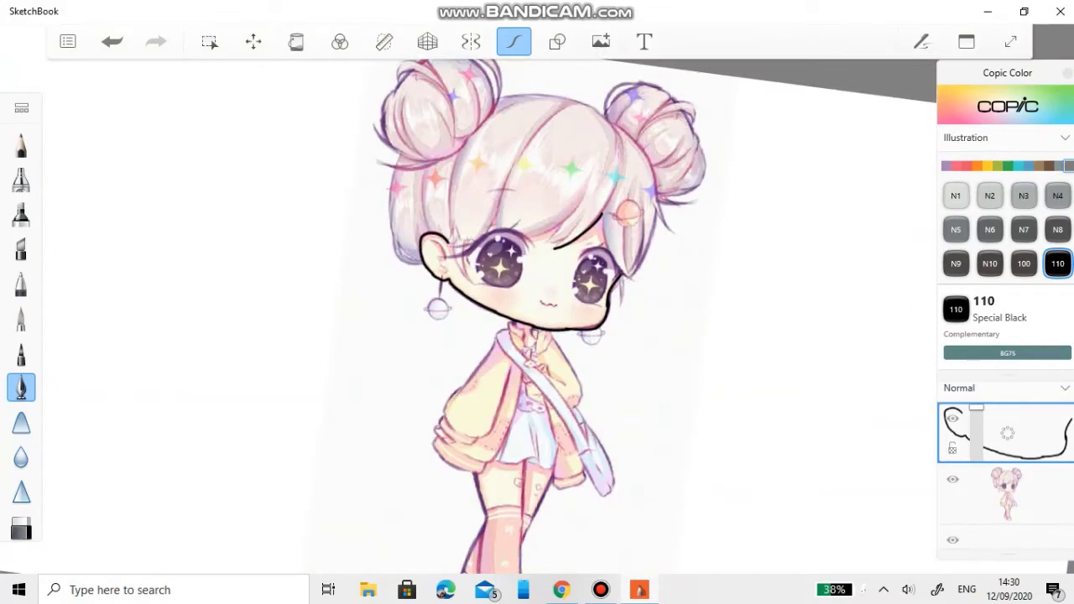
# Draw the lower fringe boundary from its tip across the left-hand eye to the top of the ear.
pyautogui.scroll(3, 486, 310)
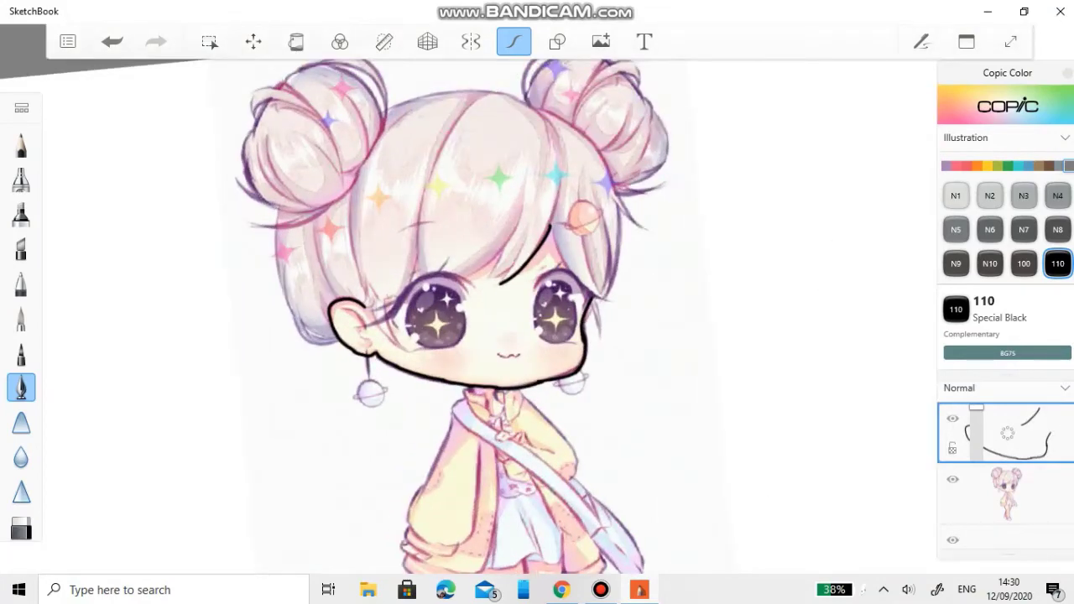
pyautogui.scroll(6, 486, 310)
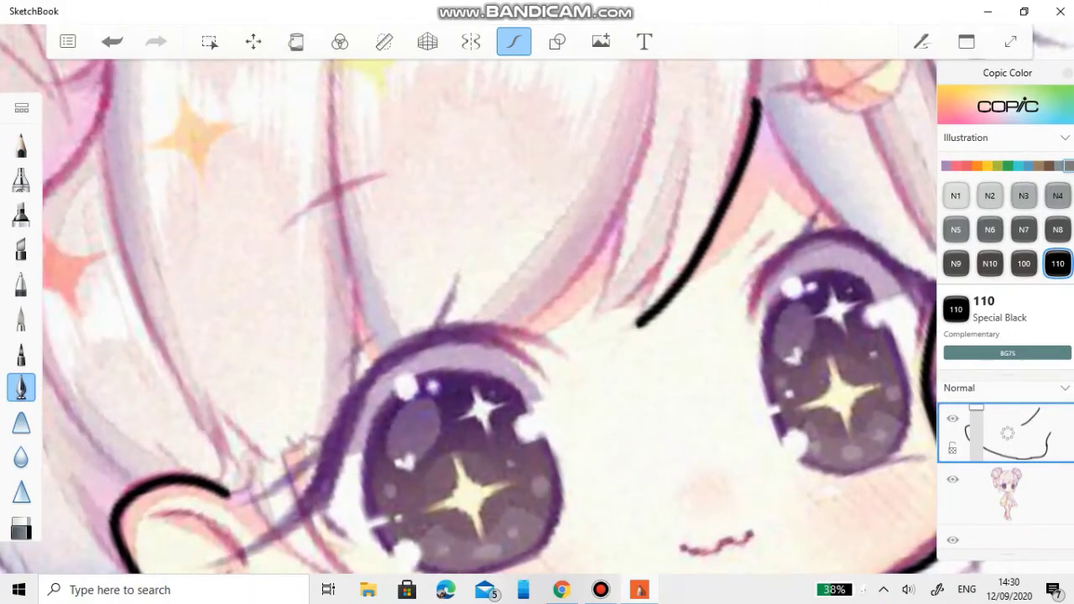
pyautogui.moveTo(640, 321)
pyautogui.mouseDown()
pyautogui.moveTo(355, 419)
pyautogui.moveTo(216, 492)
pyautogui.moveTo(208, 511)
pyautogui.mouseUp()
pyautogui.scroll(-3, 487, 310)
pyautogui.scroll(-5, 487, 311)
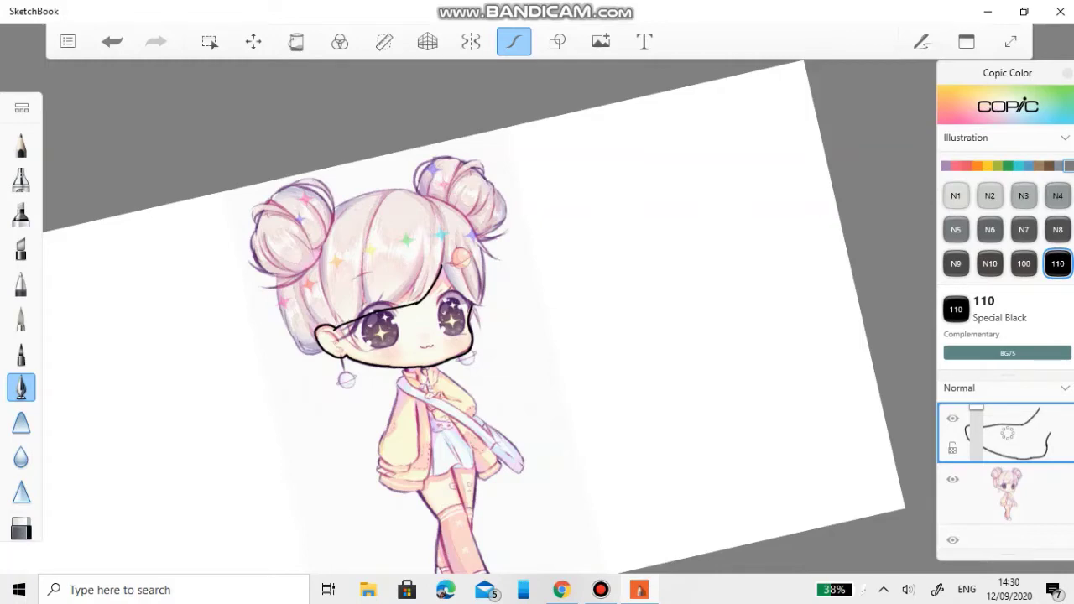
# Trace the inner edge of the right-hand side lock from the fringe parting down to the outer eye corner.
pyautogui.scroll(5, 487, 310)
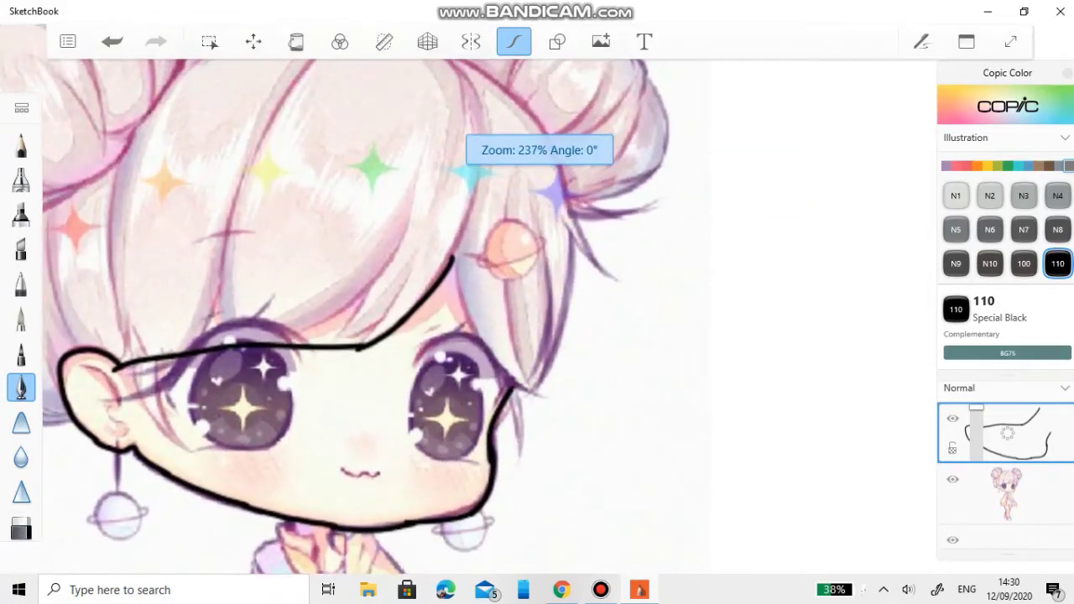
pyautogui.scroll(-1, 357, 317)
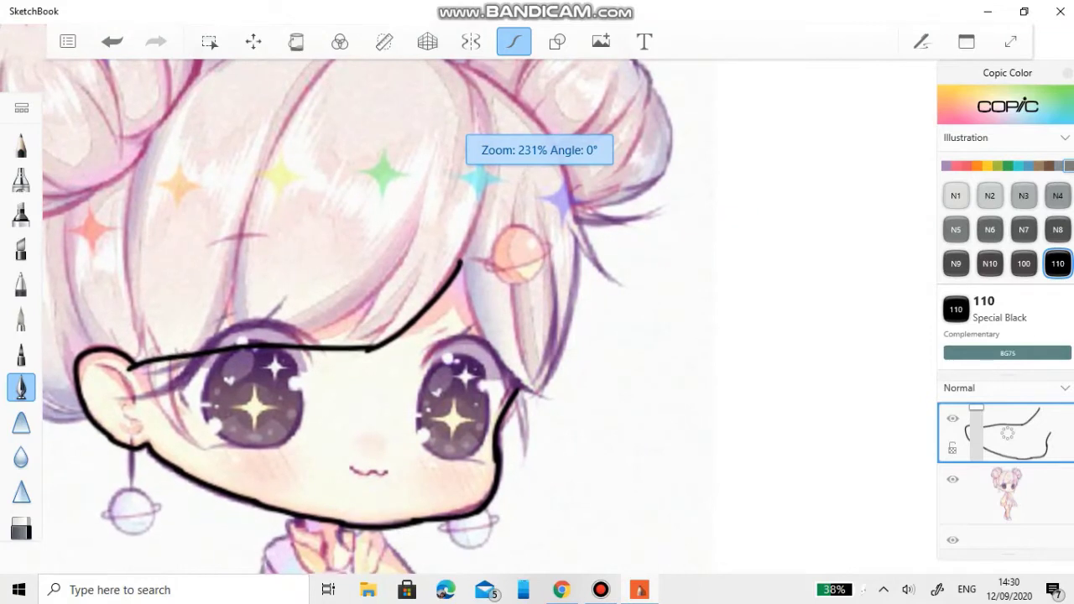
pyautogui.scroll(1, 357, 317)
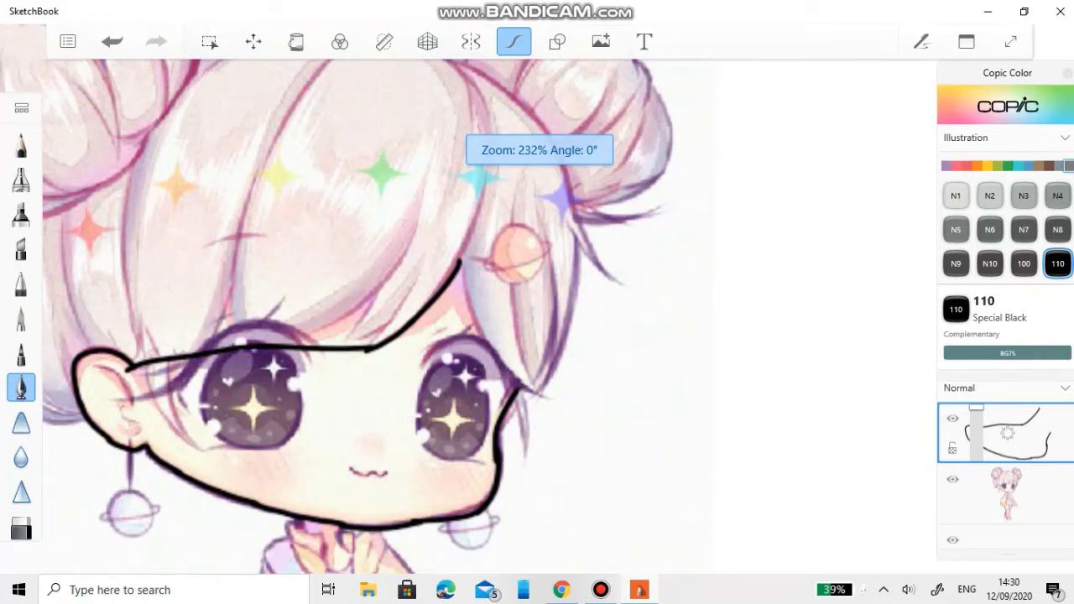
pyautogui.scroll(5, 436, 260)
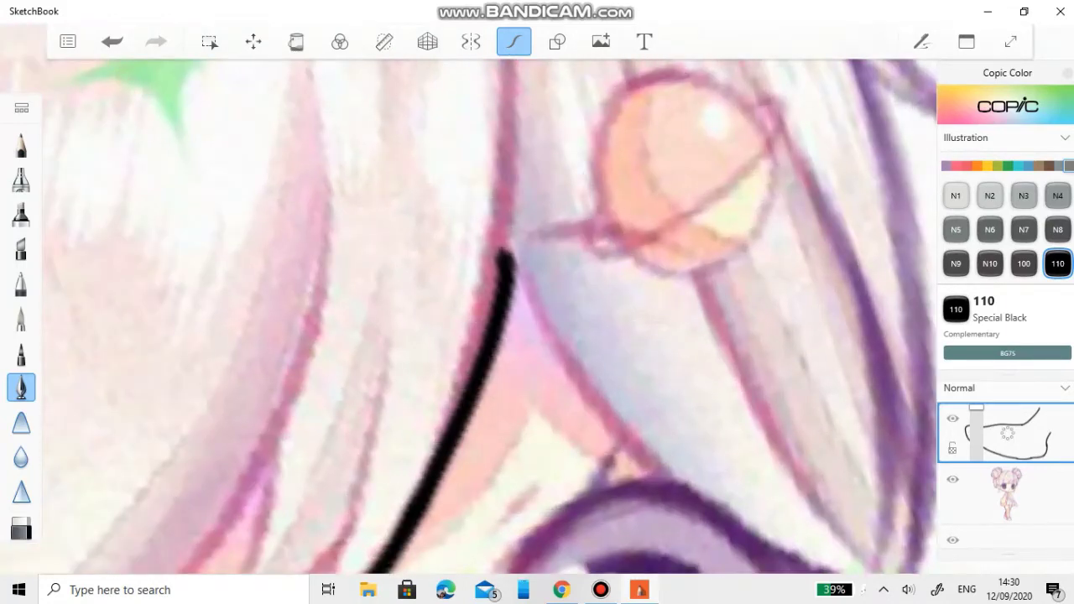
pyautogui.moveTo(504, 336); pyautogui.dragTo(335, 277)
pyautogui.moveTo(361, 176)
pyautogui.mouseDown()
pyautogui.moveTo(489, 338)
pyautogui.moveTo(621, 435)
pyautogui.mouseUp()
pyautogui.scroll(-5, 470, 319)
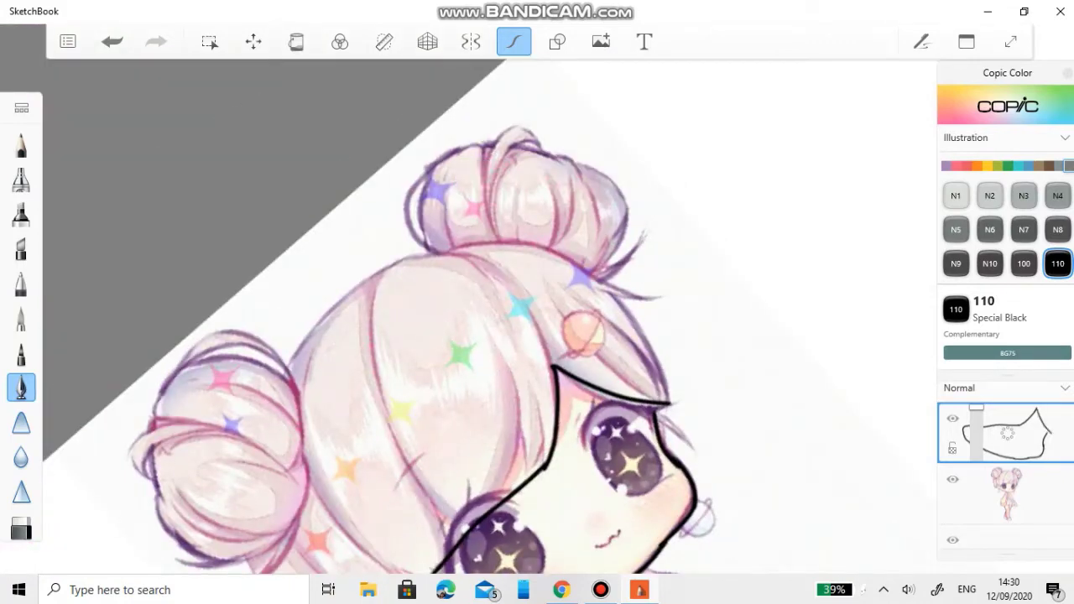
# Erase the uneven section of the black jawline below the mouth, around the collar.
pyautogui.scroll(-5, 487, 319)
pyautogui.scroll(10, 486, 319)
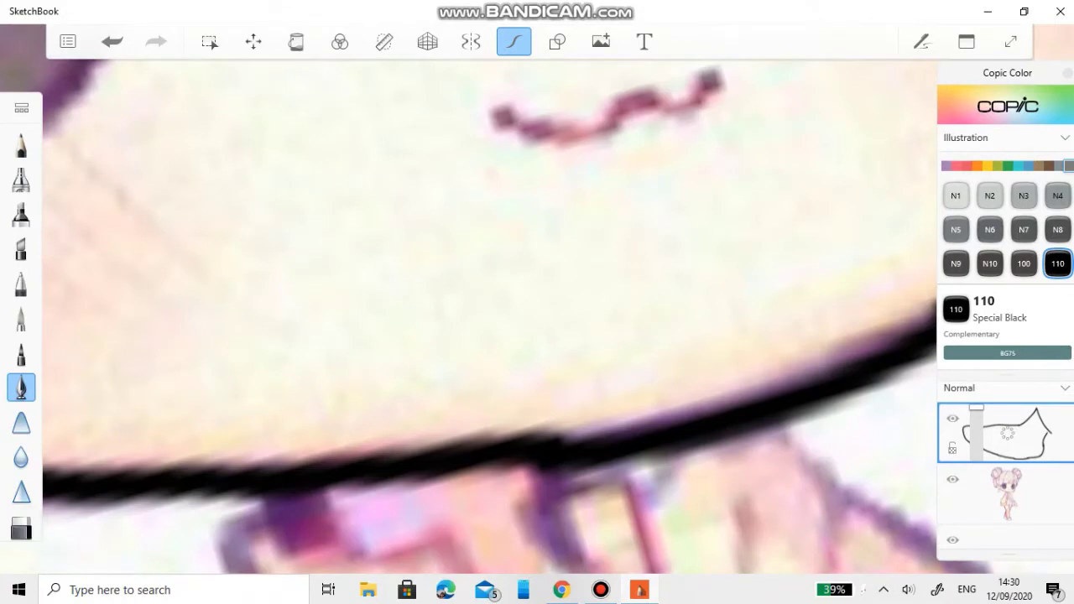
pyautogui.click(21, 526)
pyautogui.moveTo(529, 457)
pyautogui.mouseDown()
pyautogui.moveTo(755, 411)
pyautogui.moveTo(906, 361)
pyautogui.mouseUp()
pyautogui.moveTo(562, 445)
pyautogui.mouseDown()
pyautogui.moveTo(504, 457)
pyautogui.moveTo(511, 453)
pyautogui.mouseUp()
# Undo the stray horizontal stroke and redraw the erased jawline section in black with the inking pen, closing the gap.
pyautogui.click(21, 387)
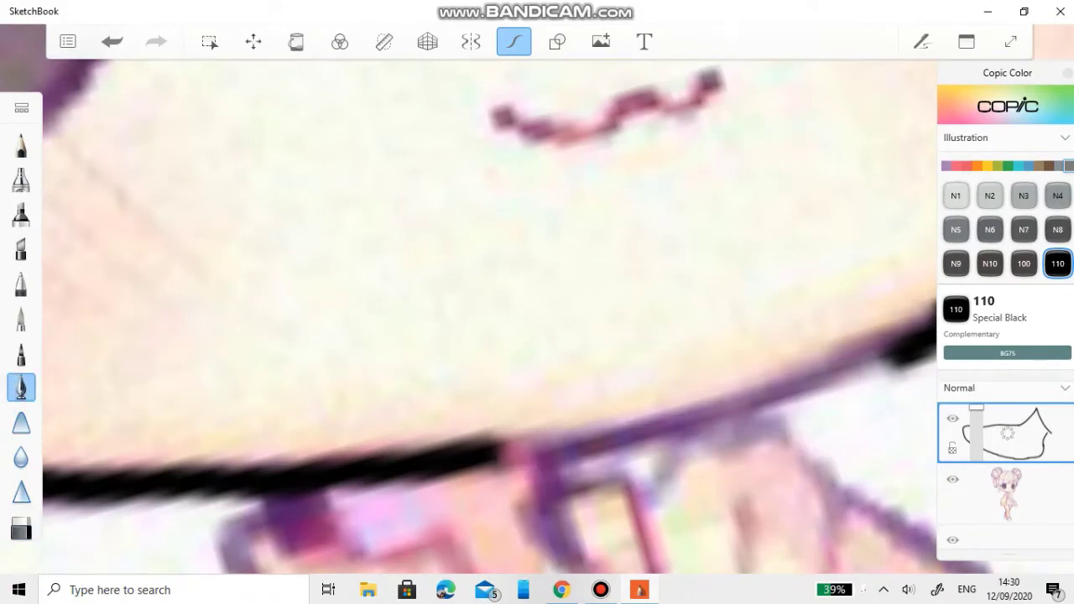
pyautogui.scroll(-3, 470, 316)
pyautogui.moveTo(484, 278); pyautogui.dragTo(620, 277)
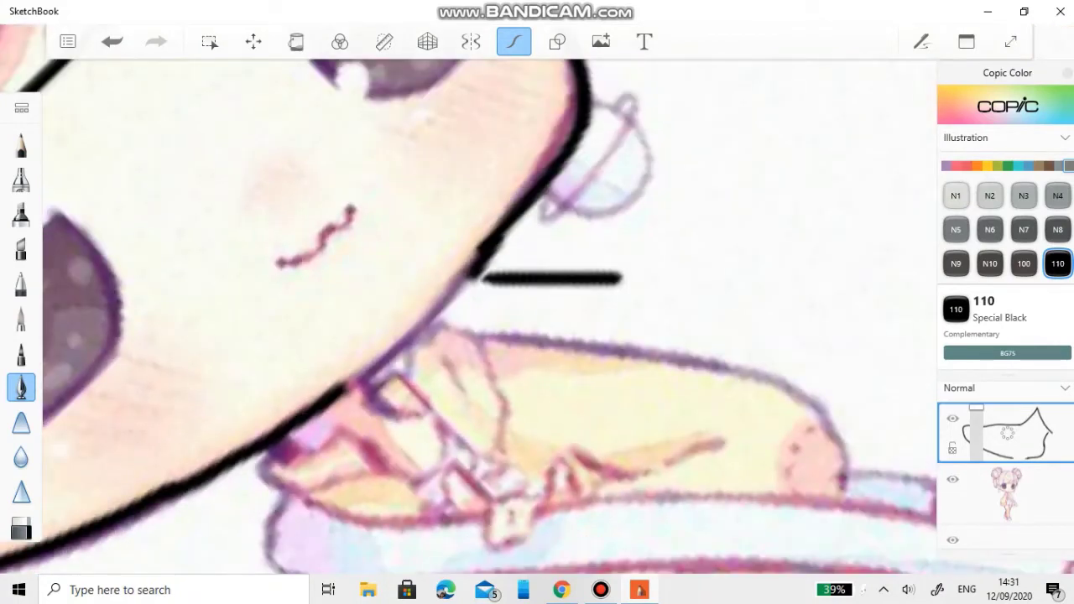
pyautogui.click(112, 42)
pyautogui.scroll(5, 469, 316)
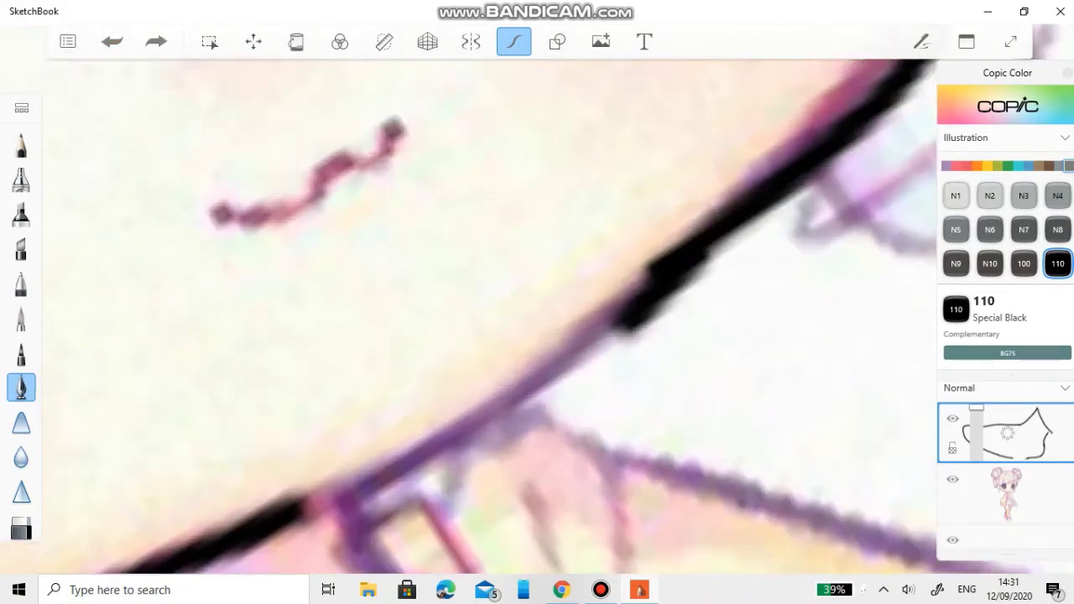
pyautogui.moveTo(663, 289)
pyautogui.mouseDown()
pyautogui.moveTo(587, 356)
pyautogui.moveTo(327, 503)
pyautogui.moveTo(272, 520)
pyautogui.mouseUp()
pyautogui.scroll(-5, 470, 316)
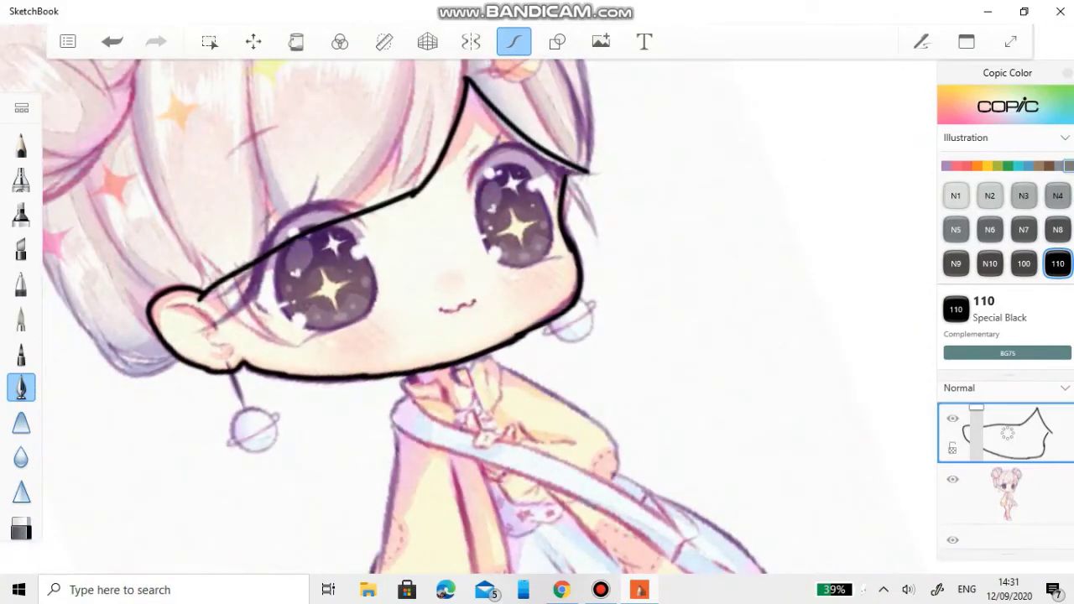
# Trace the outline of the left-hand eye's round iris in black, meeting the fringe line above it.
pyautogui.scroll(6, 470, 315)
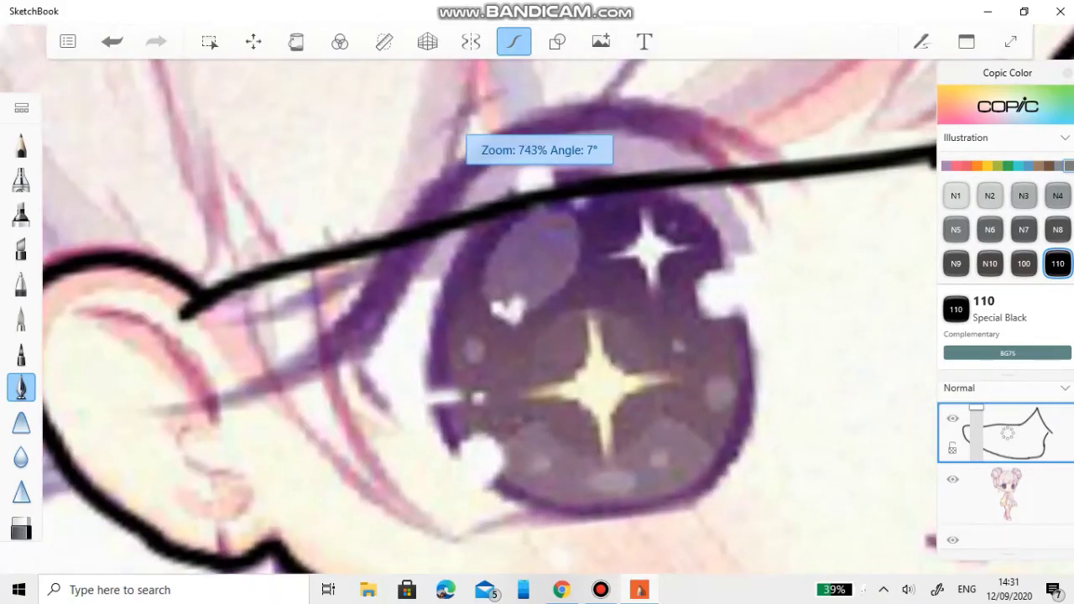
pyautogui.scroll(-1, 470, 316)
pyautogui.moveTo(486, 252)
pyautogui.mouseDown()
pyautogui.moveTo(459, 282)
pyautogui.moveTo(453, 482)
pyautogui.moveTo(571, 537)
pyautogui.moveTo(701, 500)
pyautogui.moveTo(742, 335)
pyautogui.moveTo(638, 215)
pyautogui.mouseUp()
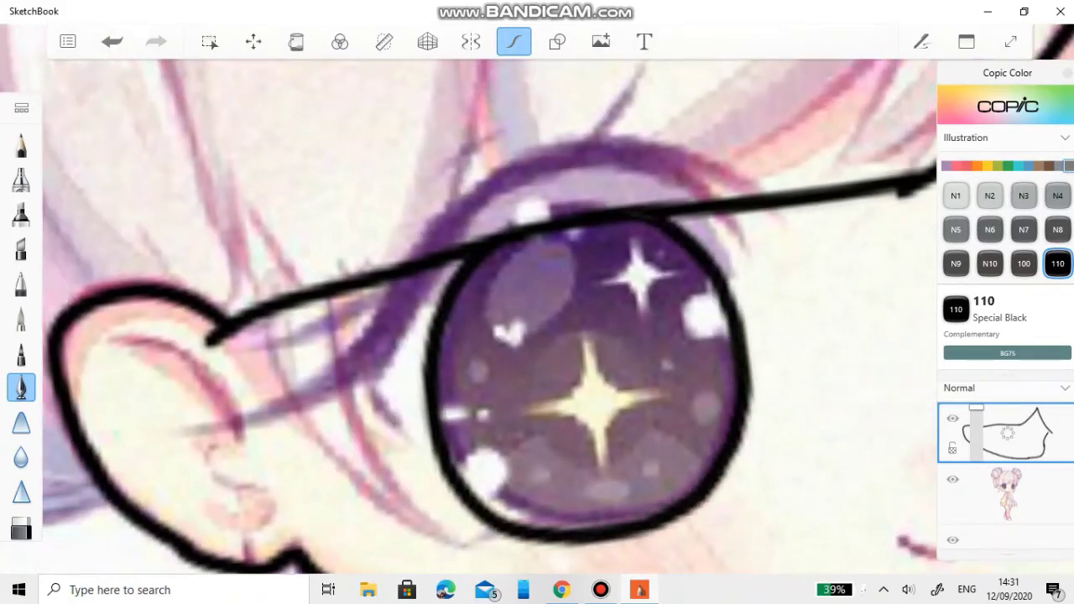
# Draw a curved black outer lash line beside the left-hand iris, running down from the fringe line.
pyautogui.scroll(-3, 616, 282)
pyautogui.scroll(-3, 588, 319)
pyautogui.scroll(8, 587, 319)
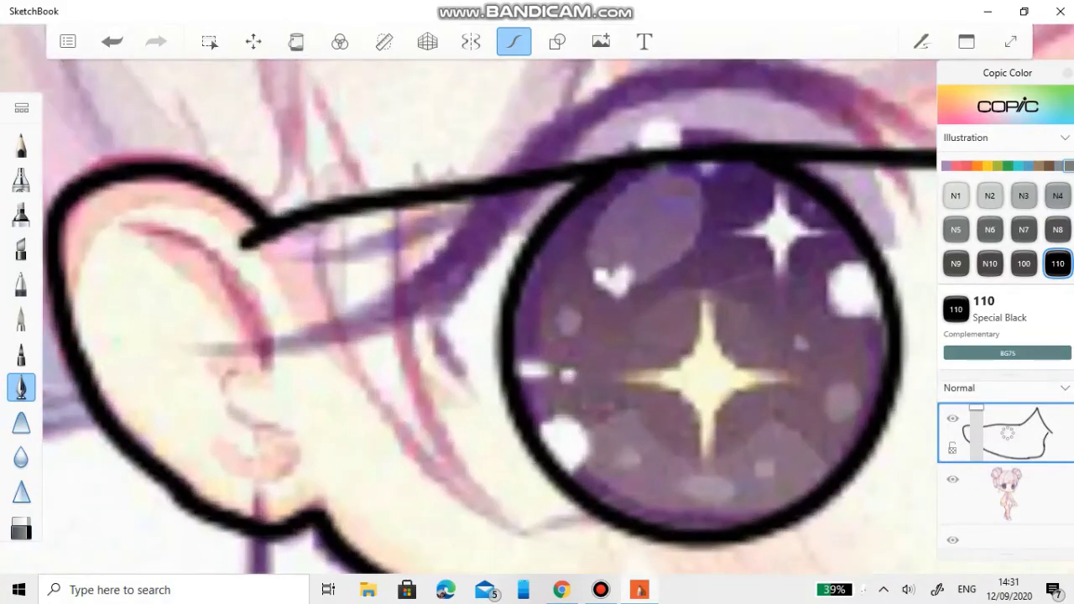
pyautogui.scroll(-3, 587, 318)
pyautogui.scroll(5, 588, 319)
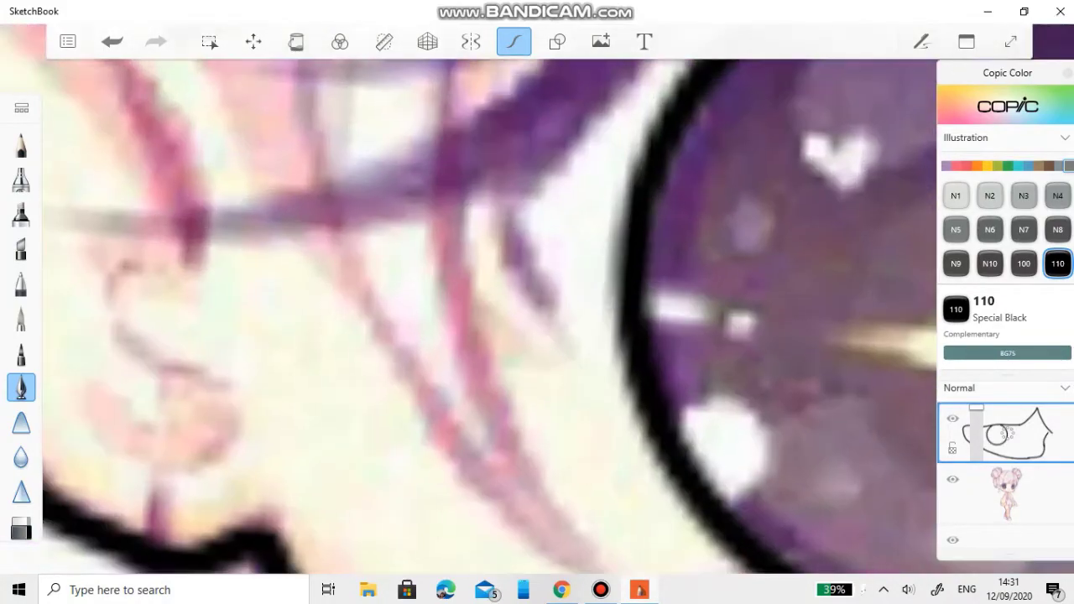
pyautogui.scroll(-2, 469, 317)
pyautogui.moveTo(642, 210)
pyautogui.mouseDown()
pyautogui.moveTo(602, 250)
pyautogui.moveTo(513, 430)
pyautogui.moveTo(619, 477)
pyautogui.mouseUp()
# Thicken the left-hand eye's outer corner into a solid black wedge joined to the iris, and briefly hide the reference layer to check it.
pyautogui.scroll(3, 469, 319)
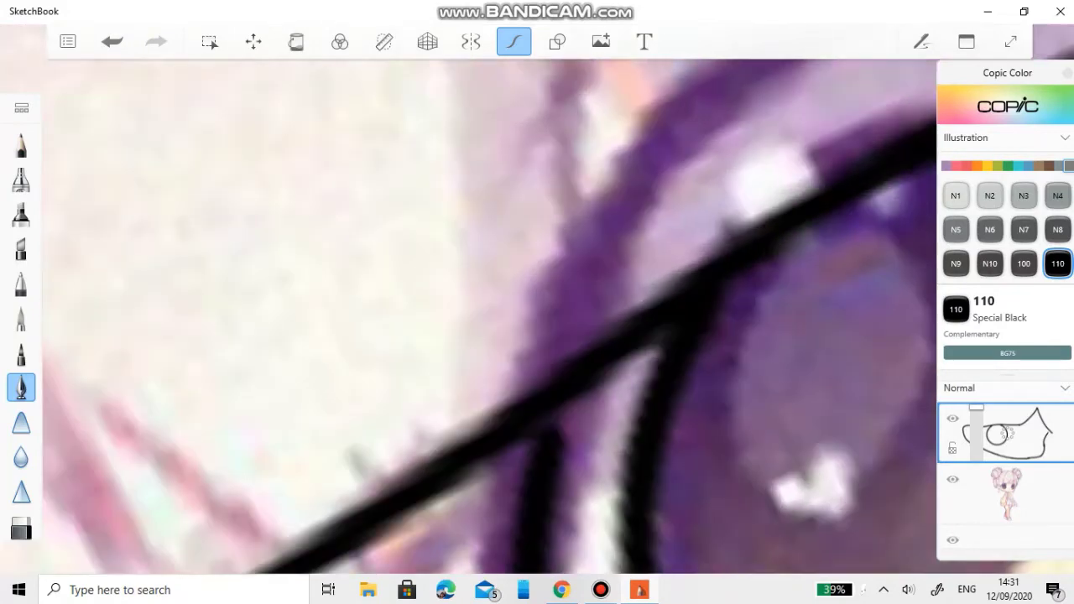
pyautogui.scroll(-3, 470, 318)
pyautogui.moveTo(650, 445)
pyautogui.mouseDown()
pyautogui.moveTo(780, 285)
pyautogui.moveTo(581, 424)
pyautogui.moveTo(671, 460)
pyautogui.mouseUp()
pyautogui.moveTo(578, 436); pyautogui.dragTo(671, 424)
pyautogui.moveTo(605, 420); pyautogui.dragTo(681, 464)
pyautogui.moveTo(659, 475); pyautogui.dragTo(673, 482)
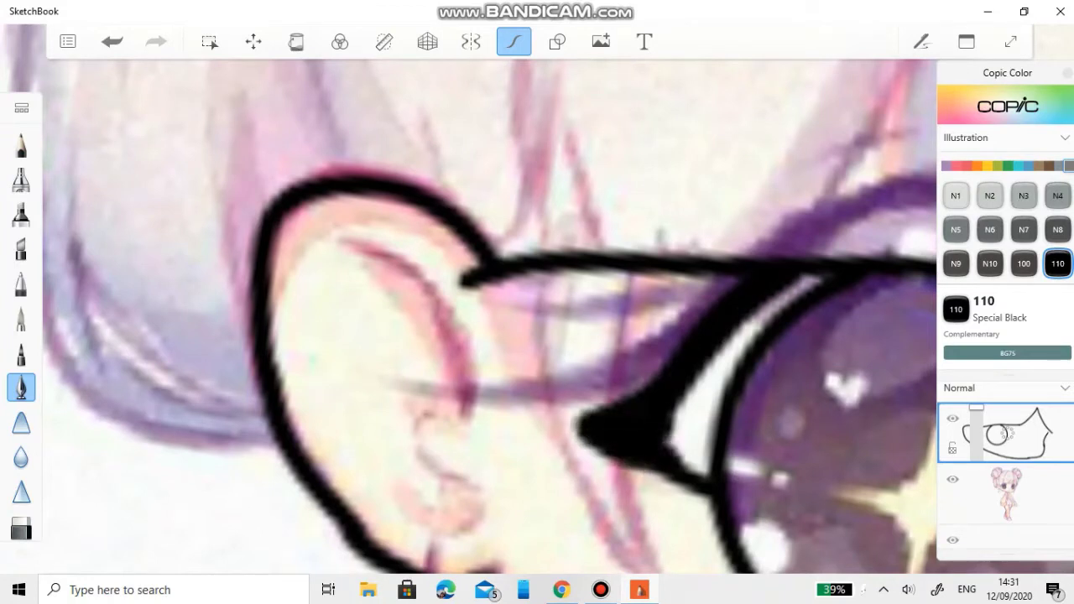
pyautogui.scroll(-6, 625, 428)
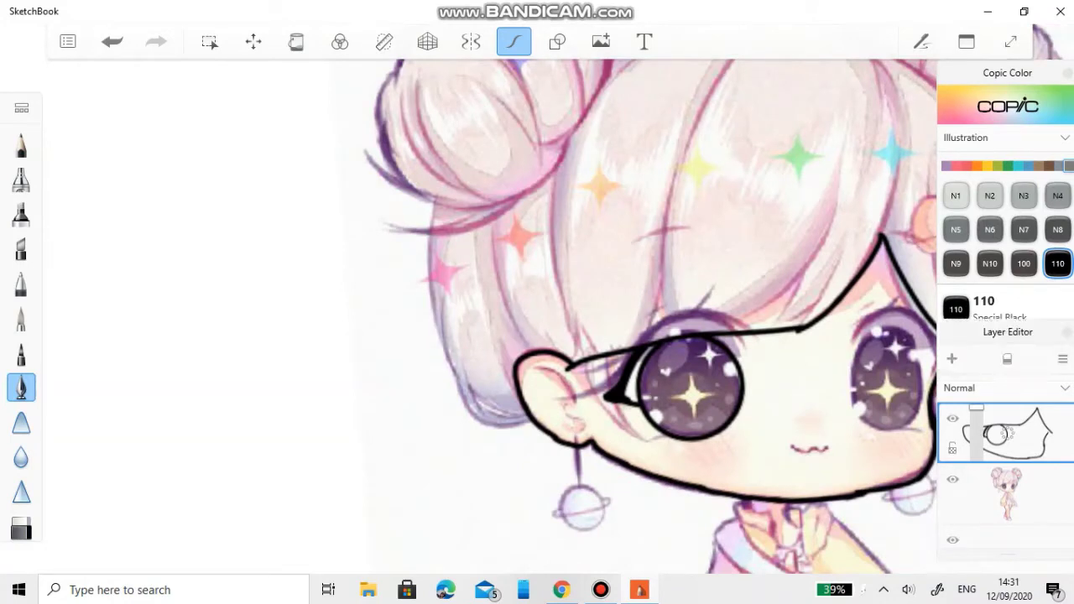
pyautogui.click(952, 479)
pyautogui.click(952, 479)
# Add three short black lashes above the outer corner of the left-hand eye.
pyautogui.scroll(6, 587, 453)
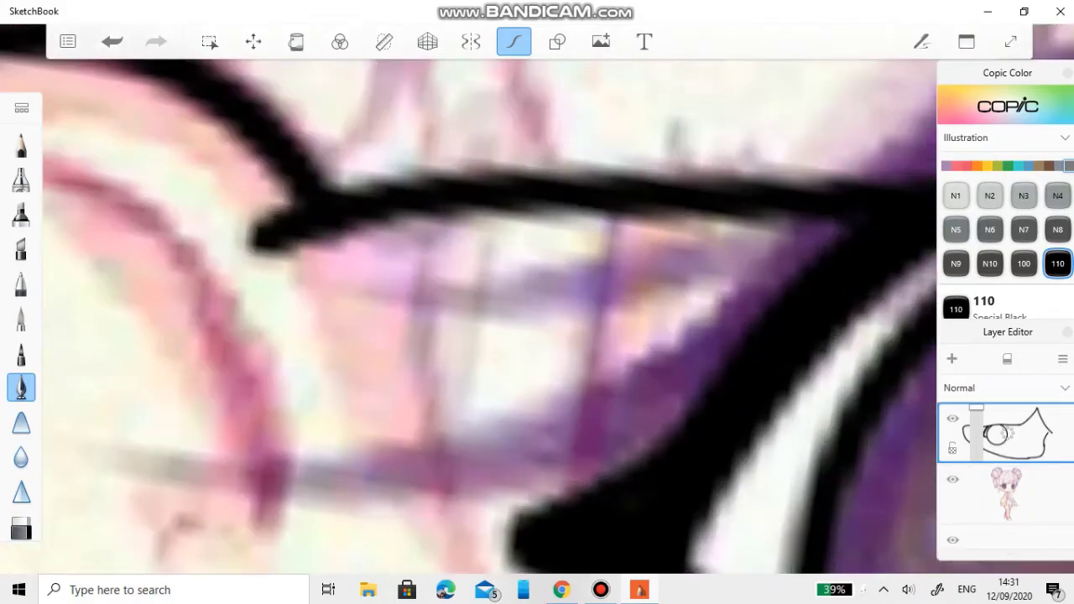
pyautogui.moveTo(547, 432); pyautogui.dragTo(621, 470)
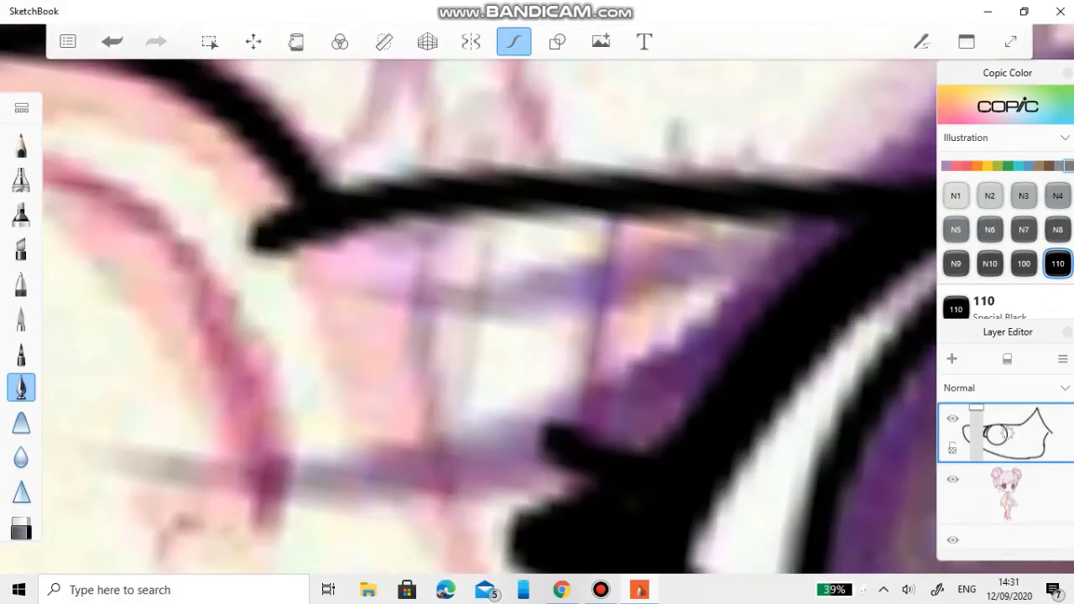
pyautogui.moveTo(700, 453); pyautogui.dragTo(583, 369)
pyautogui.moveTo(726, 399); pyautogui.dragTo(625, 295)
pyautogui.scroll(-6, 612, 294)
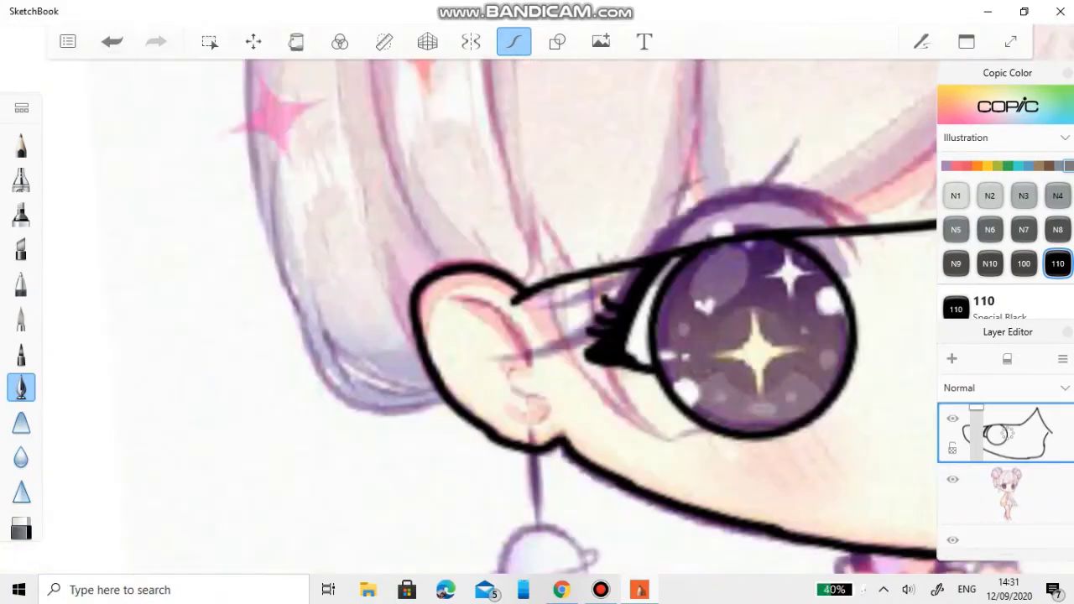
# Trace the oval outline of the right-hand eye's iris in black.
pyautogui.scroll(-4, 486, 318)
pyautogui.scroll(10, 587, 335)
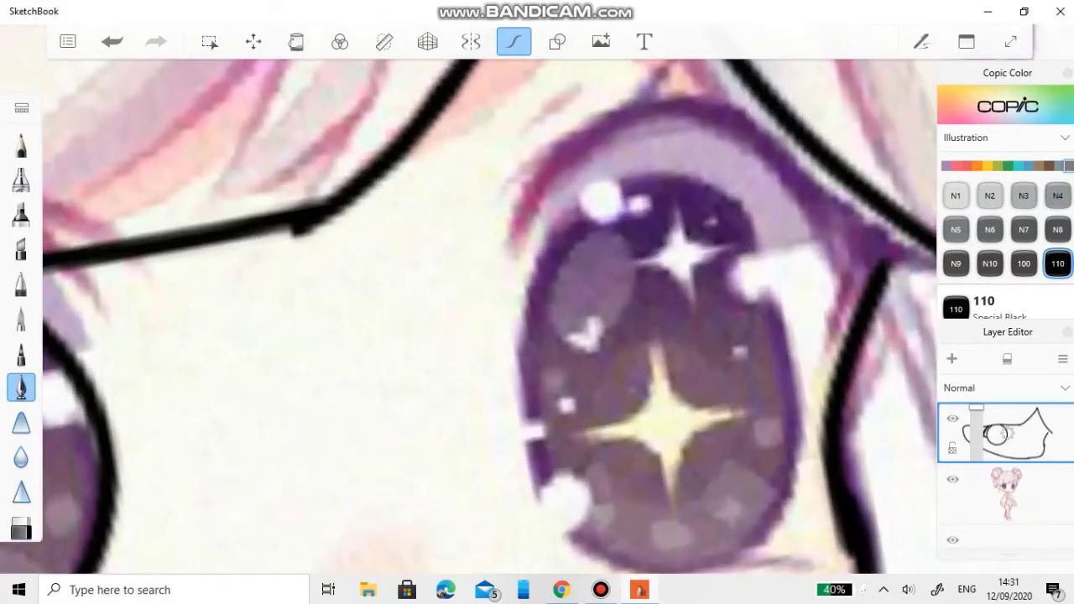
pyautogui.moveTo(705, 189)
pyautogui.mouseDown()
pyautogui.moveTo(609, 189)
pyautogui.moveTo(540, 251)
pyautogui.moveTo(522, 344)
pyautogui.moveTo(528, 445)
pyautogui.moveTo(566, 533)
pyautogui.moveTo(596, 563)
pyautogui.moveTo(776, 537)
pyautogui.moveTo(811, 466)
pyautogui.moveTo(808, 331)
pyautogui.moveTo(782, 250)
pyautogui.moveTo(712, 178)
pyautogui.mouseUp()
pyautogui.scroll(-5, 671, 361)
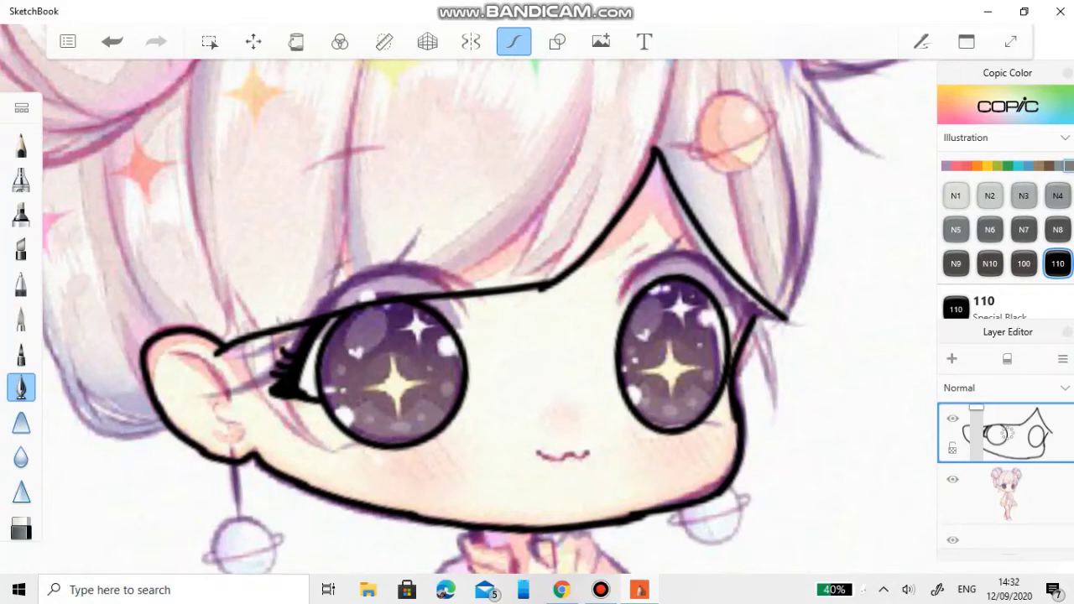
# Build up a thick black upper lash line along the top of the right-hand iris.
pyautogui.scroll(10, 419, 319)
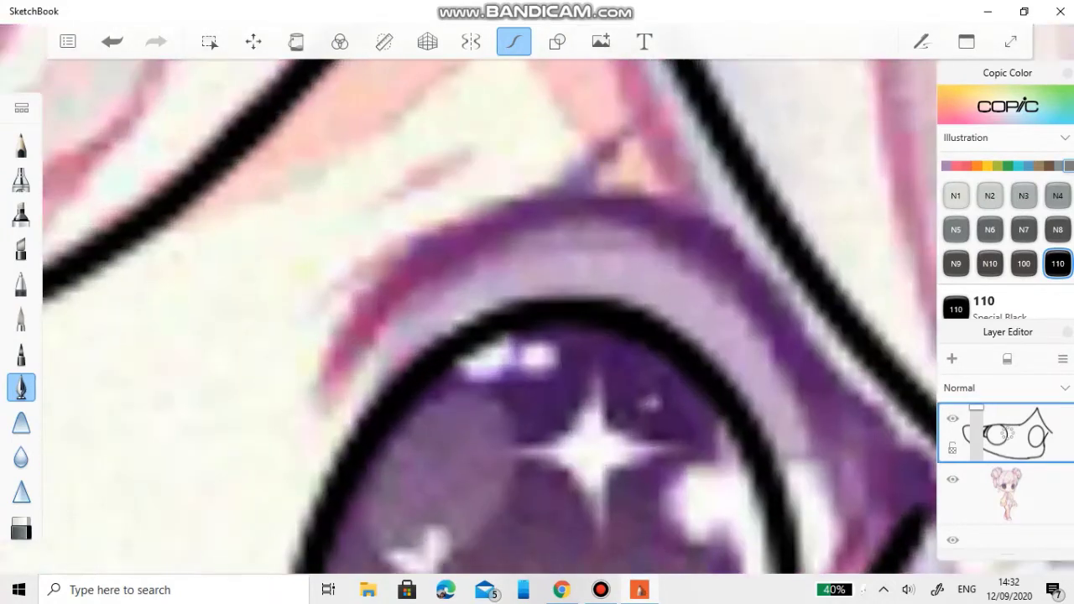
pyautogui.scroll(-5, 486, 318)
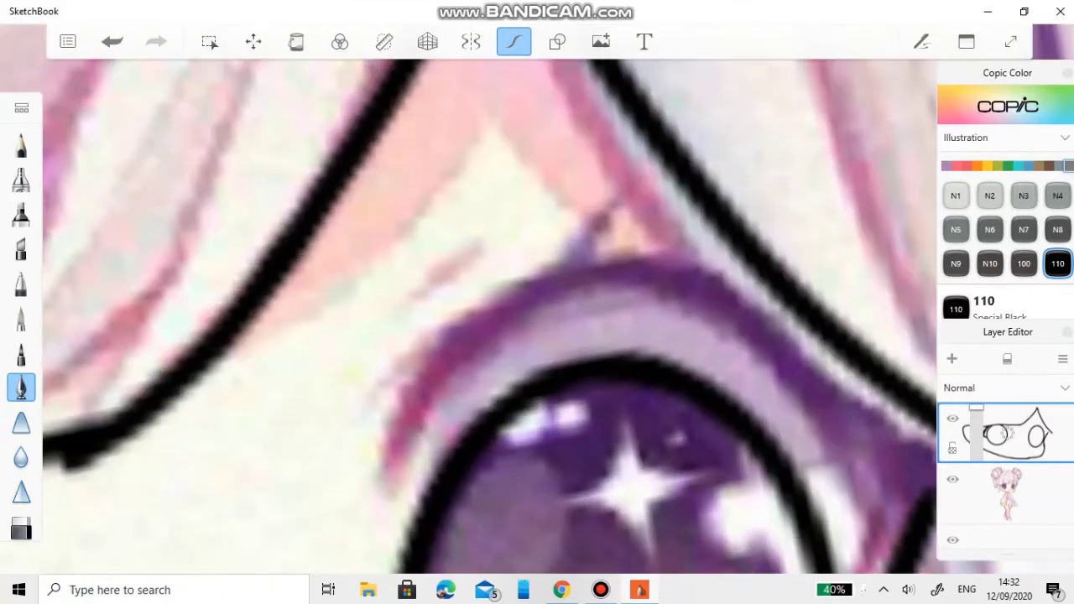
pyautogui.moveTo(396, 502)
pyautogui.mouseDown()
pyautogui.moveTo(520, 359)
pyautogui.moveTo(646, 343)
pyautogui.mouseUp()
pyautogui.moveTo(504, 403); pyautogui.dragTo(764, 378)
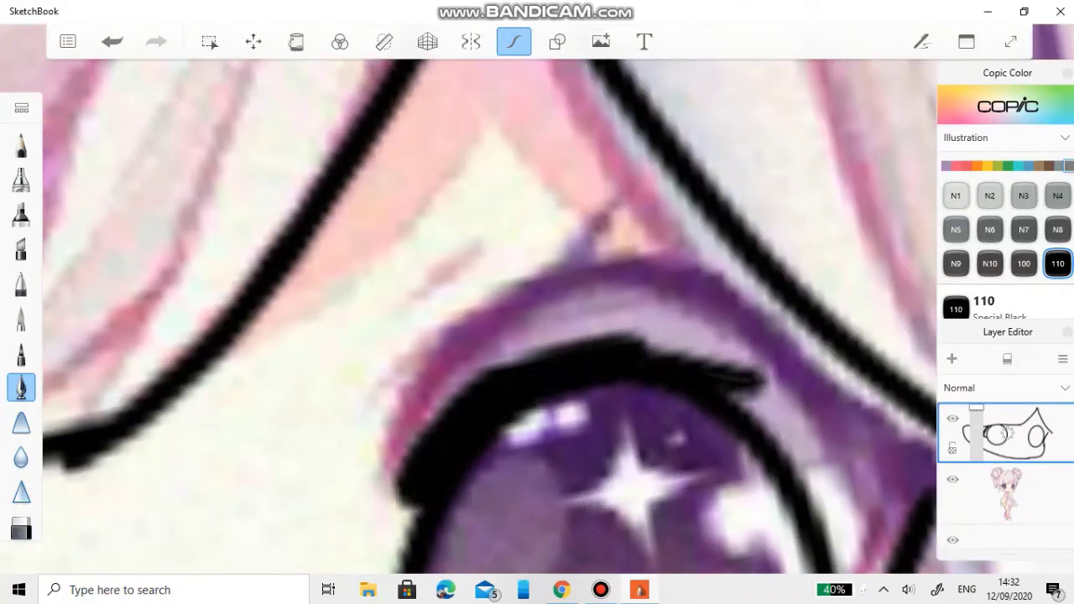
pyautogui.moveTo(537, 360); pyautogui.dragTo(765, 373)
pyautogui.moveTo(487, 453); pyautogui.dragTo(759, 395)
pyautogui.scroll(-5, 487, 318)
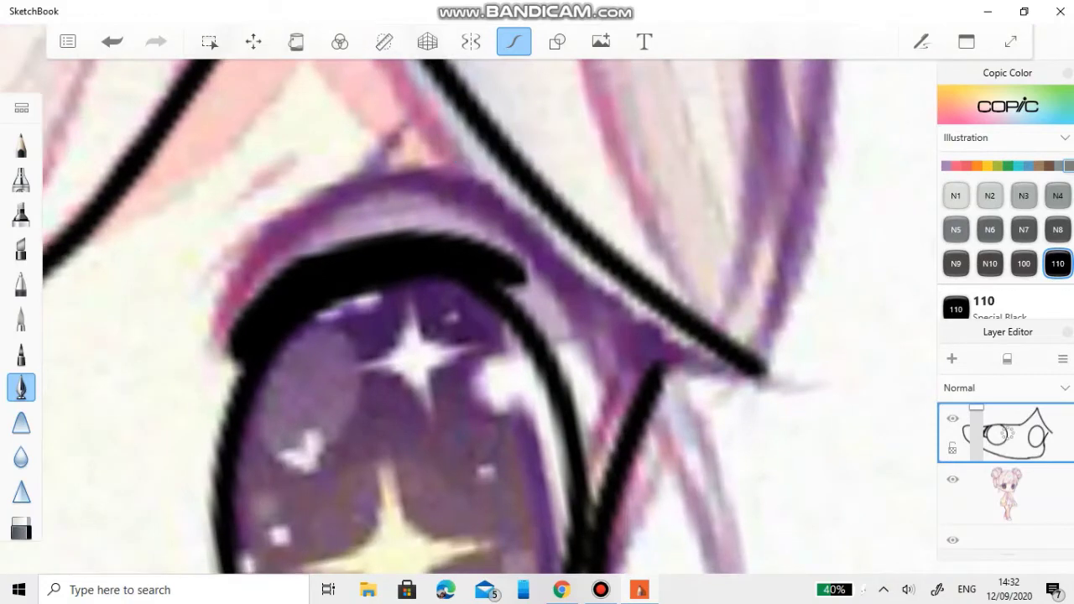
# Extend the right-hand lash line into a filled black outer corner meeting the cheek line, and hide the reference image to check it.
pyautogui.moveTo(478, 239)
pyautogui.mouseDown()
pyautogui.moveTo(612, 332)
pyautogui.moveTo(663, 386)
pyautogui.moveTo(608, 453)
pyautogui.mouseUp()
pyautogui.moveTo(662, 352); pyautogui.dragTo(655, 394)
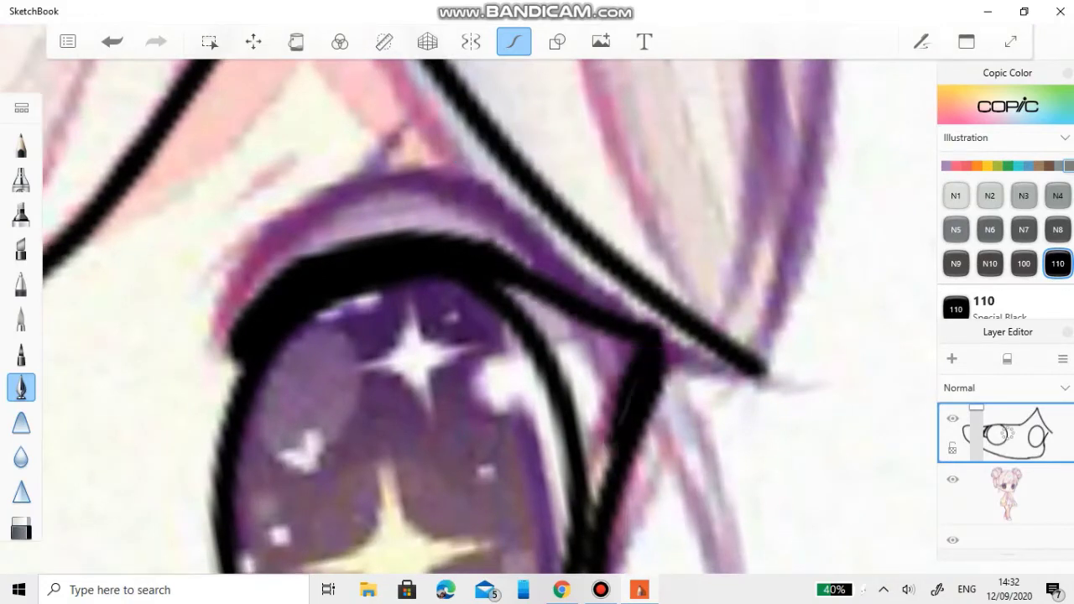
pyautogui.moveTo(545, 302); pyautogui.dragTo(621, 420)
pyautogui.moveTo(587, 327)
pyautogui.mouseDown()
pyautogui.moveTo(621, 403)
pyautogui.moveTo(634, 376)
pyautogui.mouseUp()
pyautogui.scroll(-5, 486, 319)
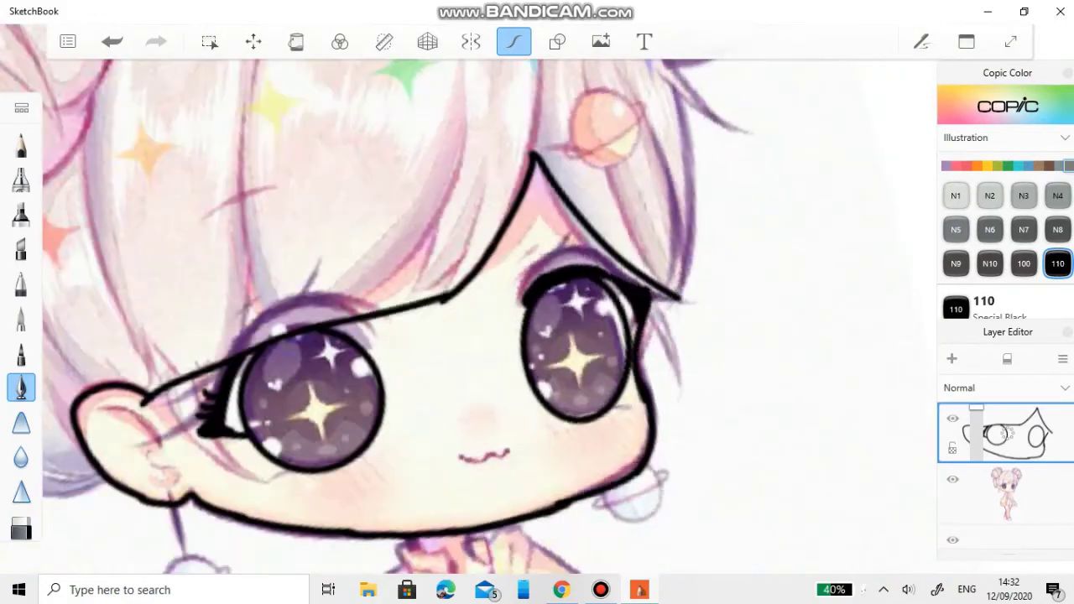
pyautogui.scroll(5, 487, 319)
pyautogui.scroll(-5, 486, 318)
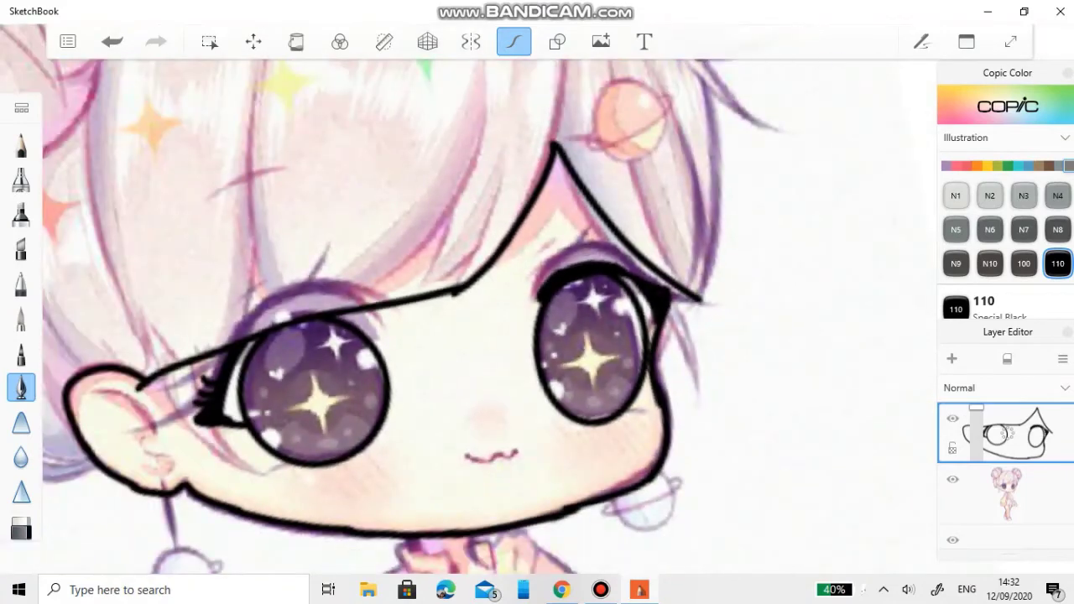
pyautogui.click(952, 479)
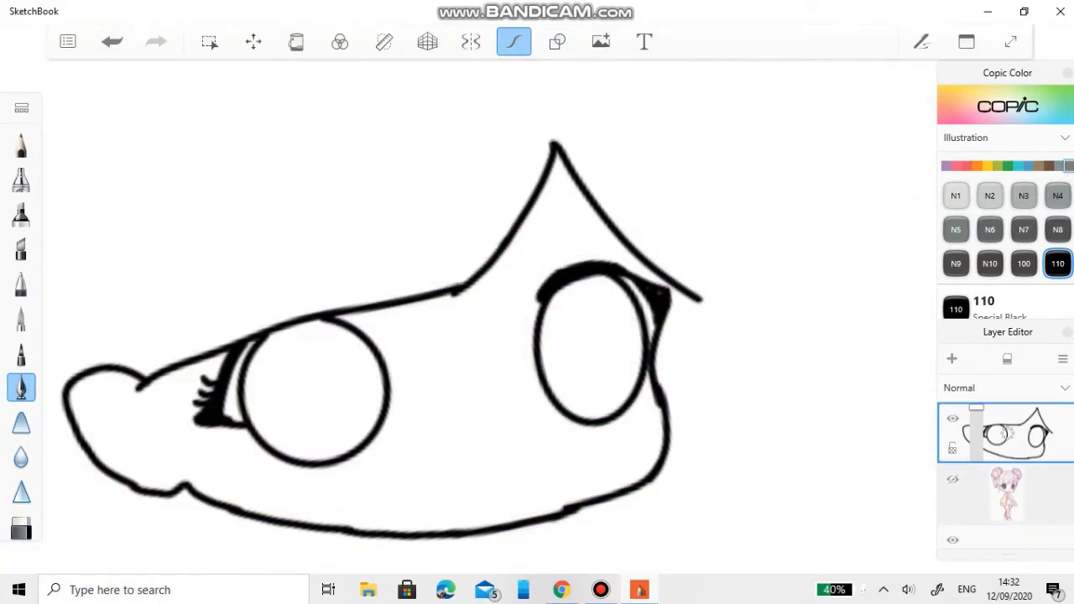
# Add short black lashes above the outer corner of the right-hand eye, checking the linework with the reference image hidden.
pyautogui.scroll(10, 587, 352)
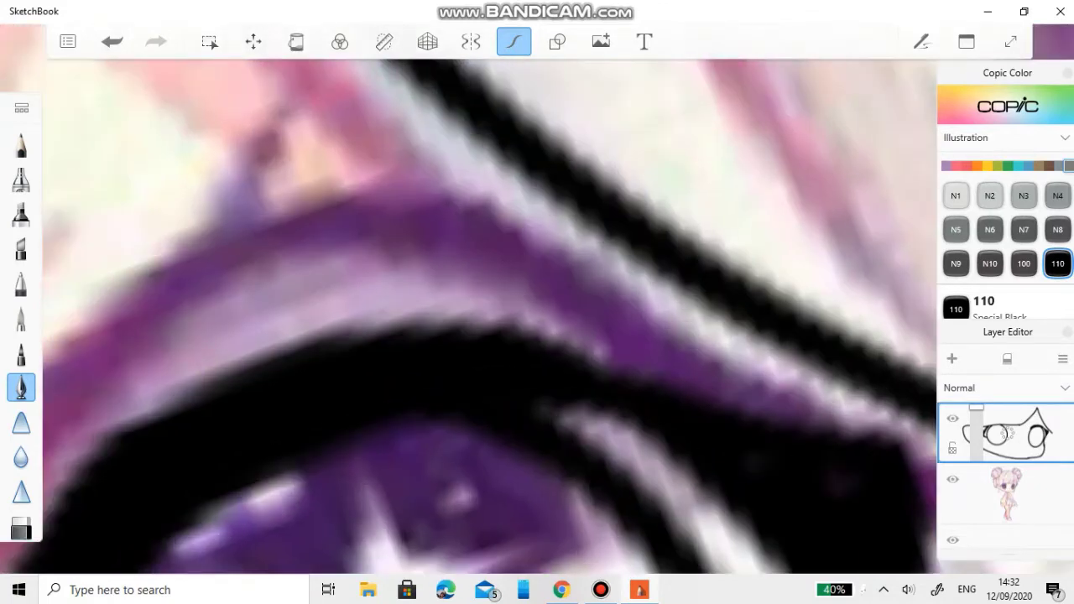
pyautogui.moveTo(696, 411); pyautogui.dragTo(797, 323)
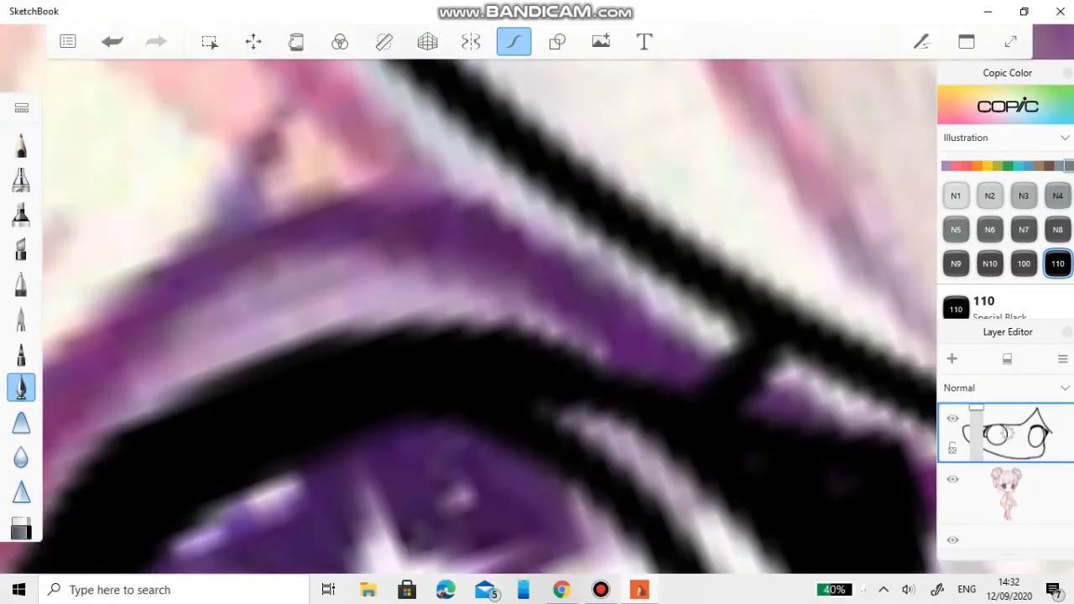
pyautogui.moveTo(637, 395)
pyautogui.mouseDown()
pyautogui.moveTo(722, 231)
pyautogui.moveTo(558, 231)
pyautogui.mouseUp()
pyautogui.scroll(-5, 537, 335)
pyautogui.scroll(-5, 469, 319)
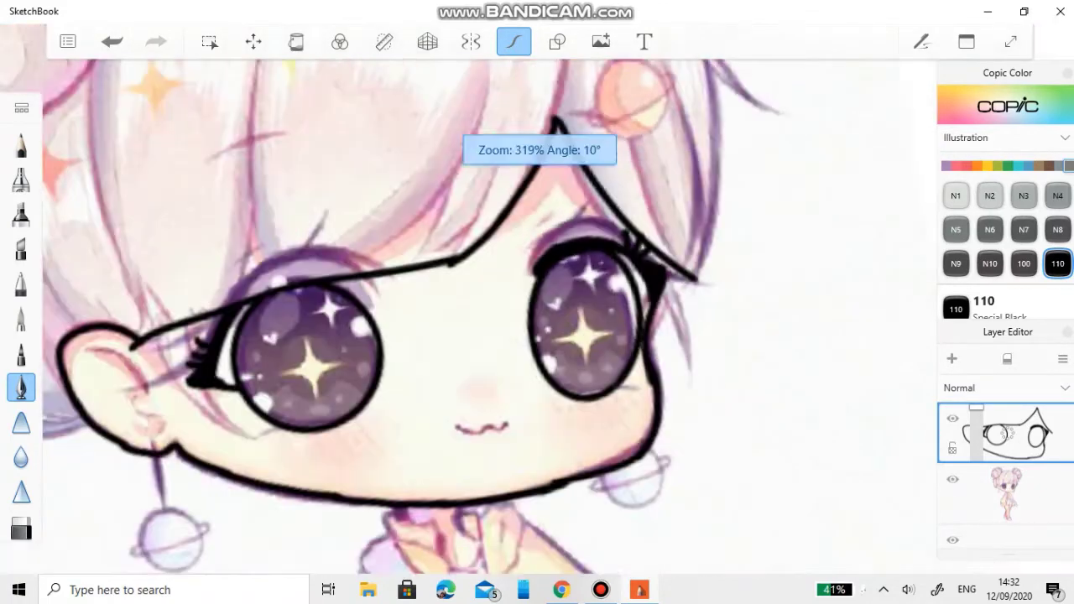
pyautogui.click(952, 479)
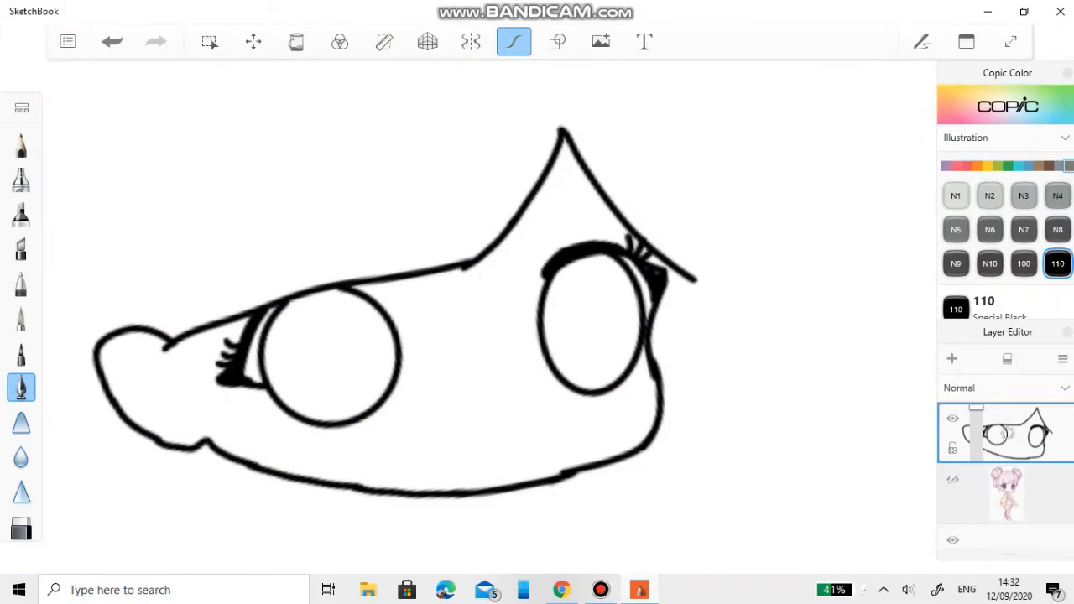
pyautogui.click(952, 479)
# Try to draw an open mouth with two black strokes just below the reference mouth, check it without the reference, and undo it.
pyautogui.scroll(5, 465, 432)
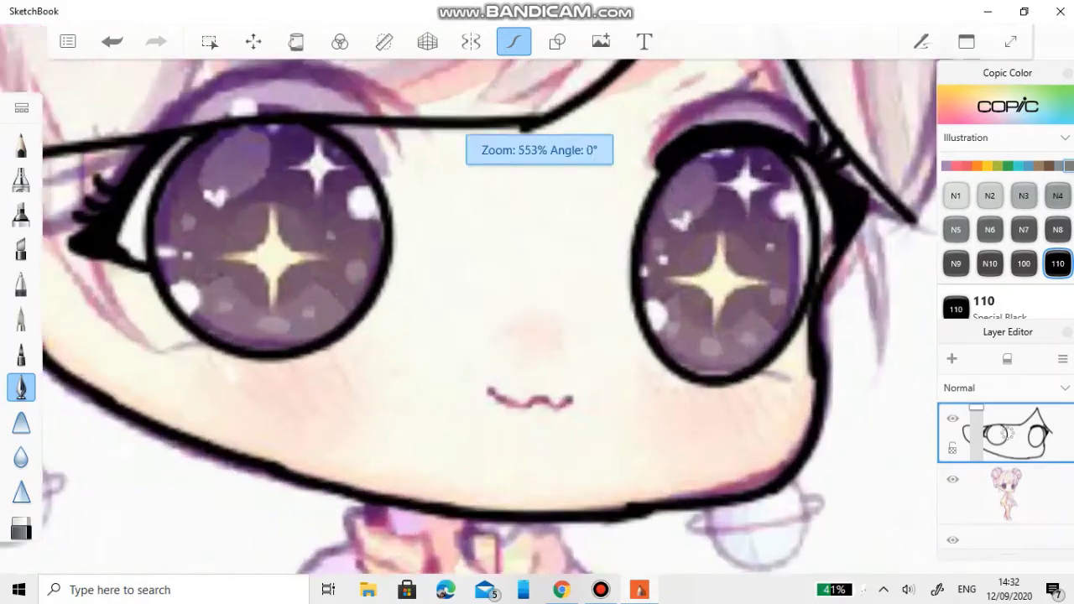
pyautogui.scroll(-4, 537, 412)
pyautogui.scroll(8, 537, 411)
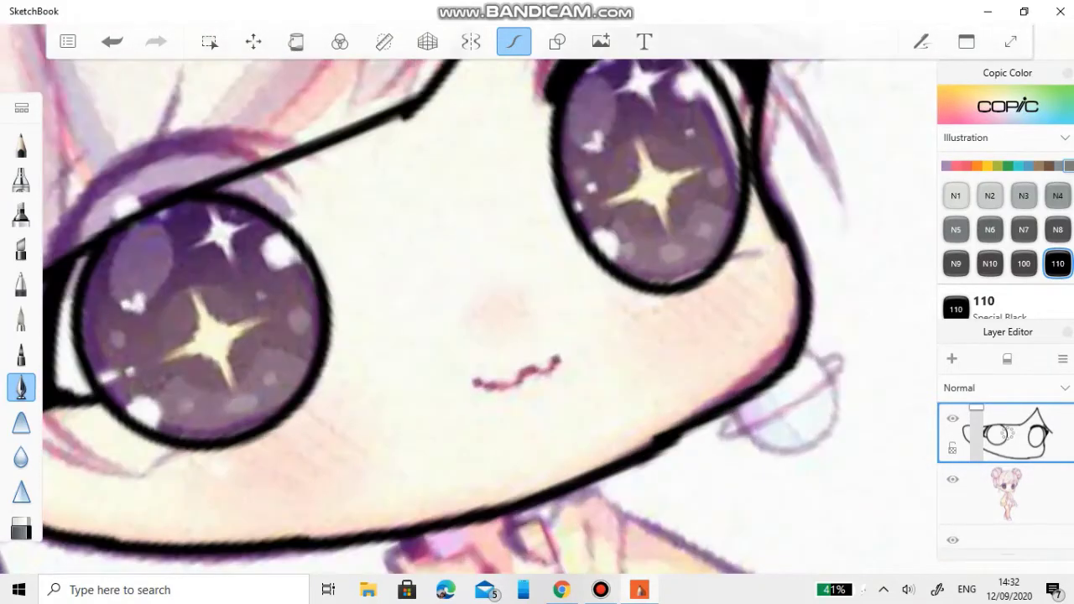
pyautogui.moveTo(461, 423)
pyautogui.mouseDown()
pyautogui.moveTo(516, 440)
pyautogui.moveTo(684, 445)
pyautogui.mouseUp()
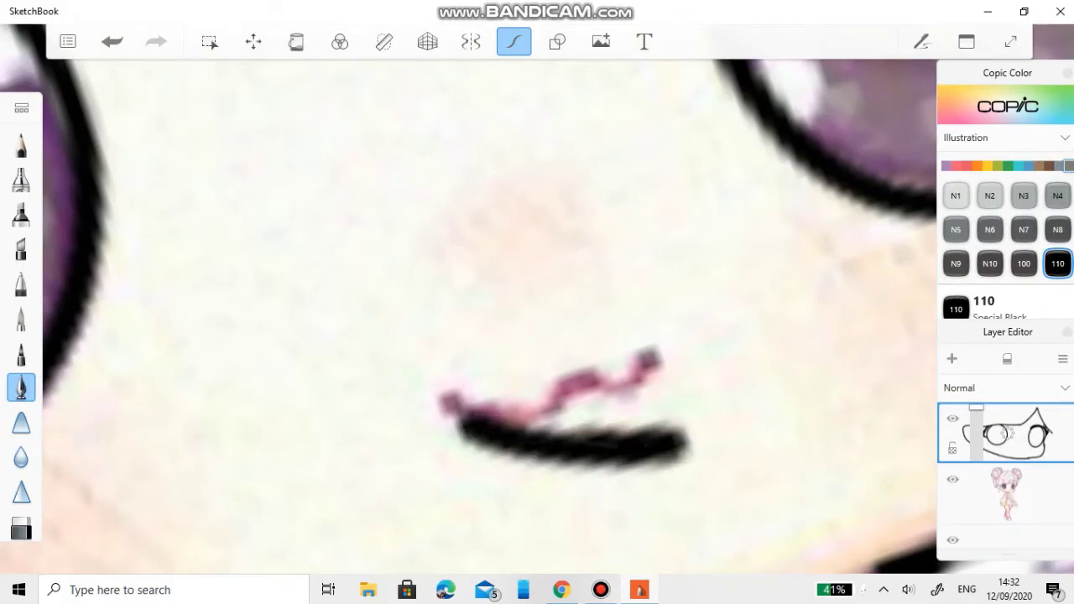
pyautogui.moveTo(463, 433)
pyautogui.mouseDown()
pyautogui.moveTo(541, 494)
pyautogui.moveTo(650, 537)
pyautogui.mouseUp()
pyautogui.scroll(-5, 537, 378)
pyautogui.click(952, 479)
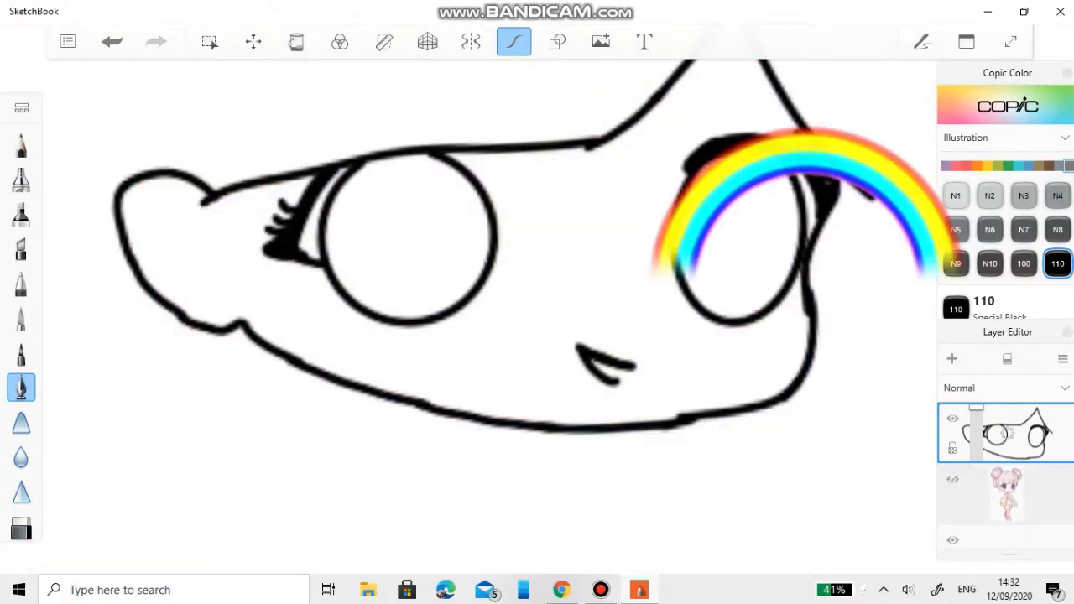
pyautogui.click(952, 479)
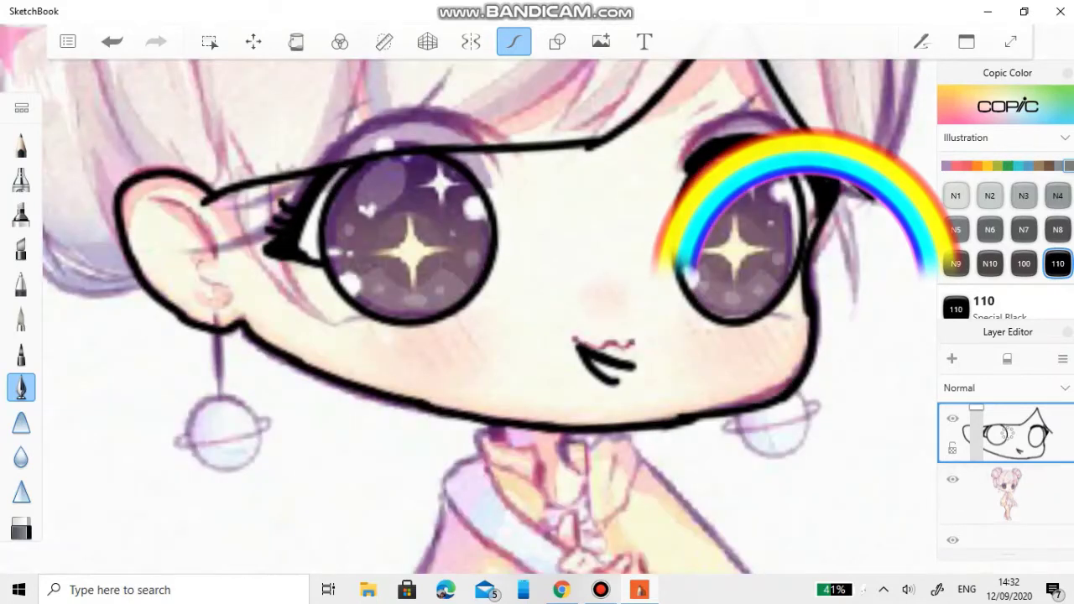
pyautogui.hotkey('ctrl', 'z')
# Trace the upper mouth line in black over the reference mouth, and hide the reference image to check the face.
pyautogui.scroll(5, 537, 302)
pyautogui.moveTo(493, 442); pyautogui.dragTo(644, 445)
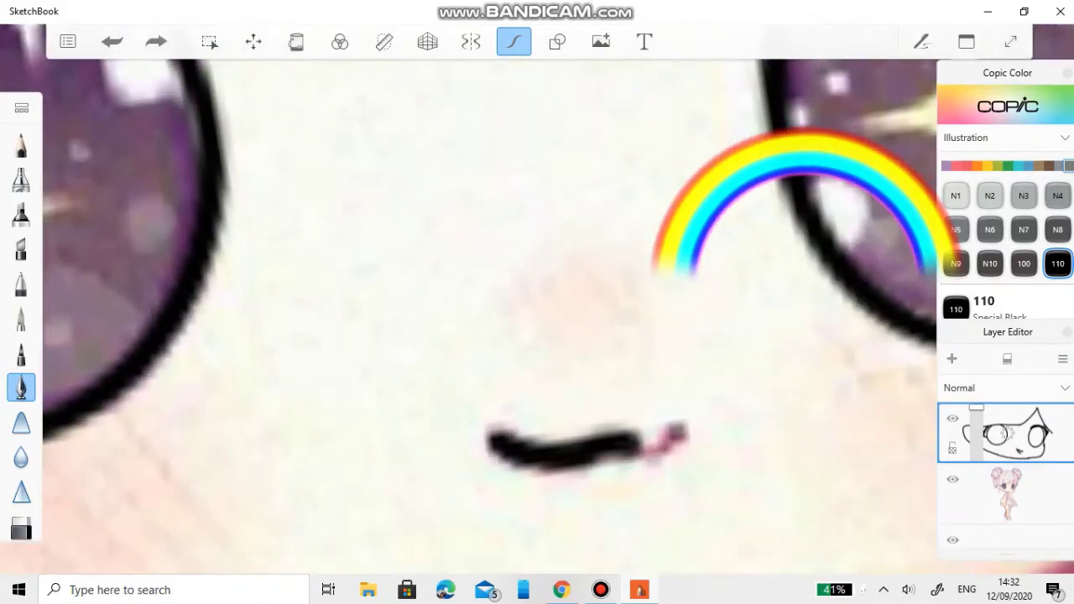
pyautogui.click(952, 479)
pyautogui.scroll(-5, 537, 302)
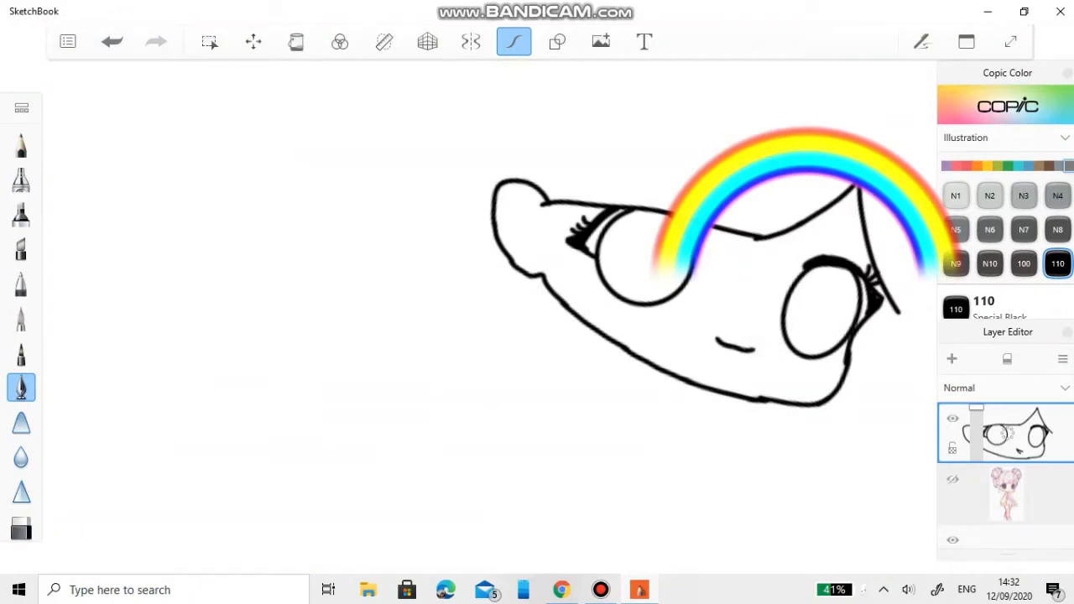
pyautogui.scroll(-3, 537, 302)
pyautogui.scroll(5, 537, 302)
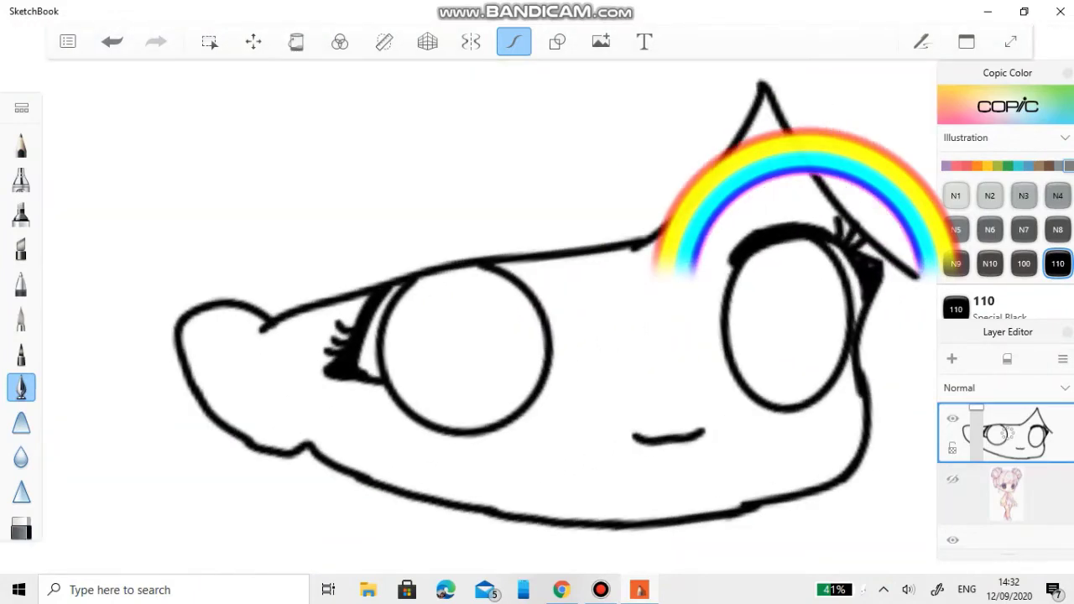
# Draw a U-shaped curve beneath the mouth line to form a small open smile, and show the reference image again.
pyautogui.scroll(6, 536, 302)
pyautogui.moveTo(579, 468)
pyautogui.mouseDown()
pyautogui.moveTo(628, 537)
pyautogui.moveTo(722, 570)
pyautogui.moveTo(831, 398)
pyautogui.moveTo(742, 549)
pyautogui.moveTo(579, 470)
pyautogui.mouseUp()
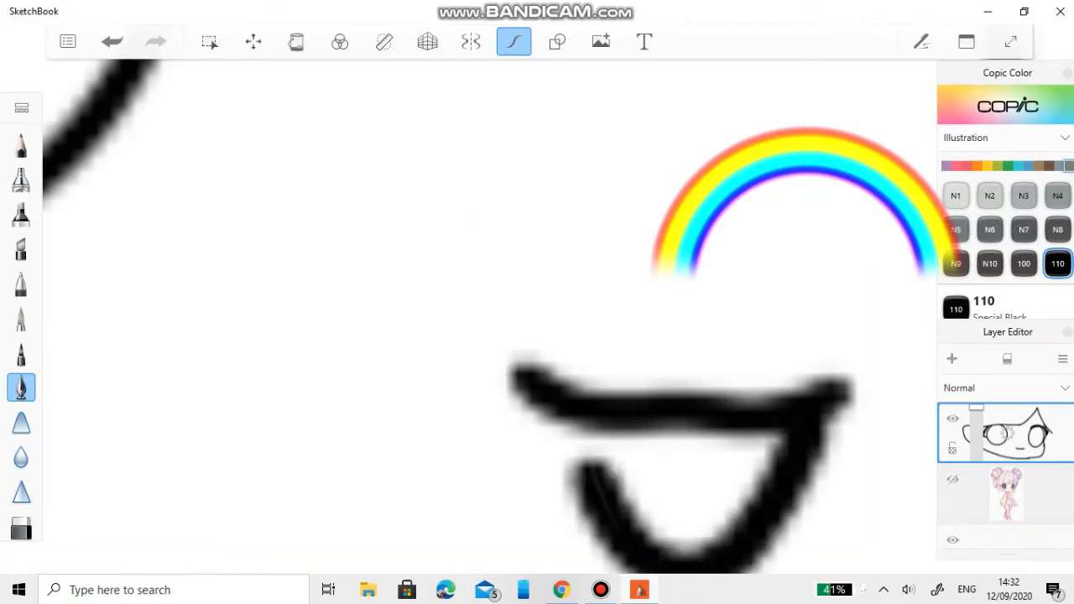
pyautogui.scroll(-8, 537, 302)
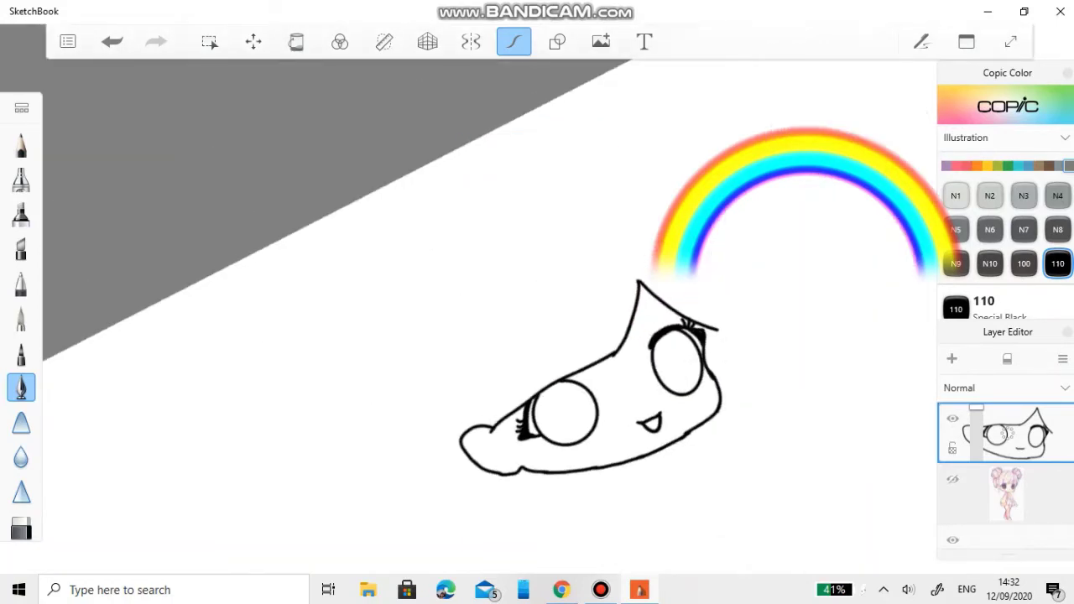
pyautogui.click(953, 479)
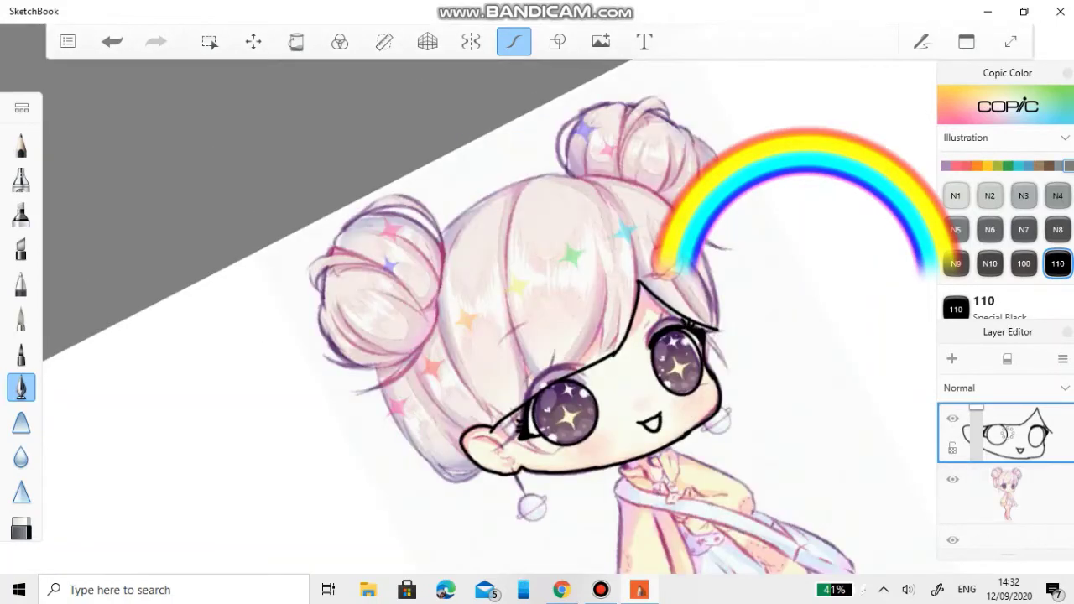
# Try a small black nose dot just above the mouth, check it with the reference image hidden, and undo it.
pyautogui.scroll(10, 621, 394)
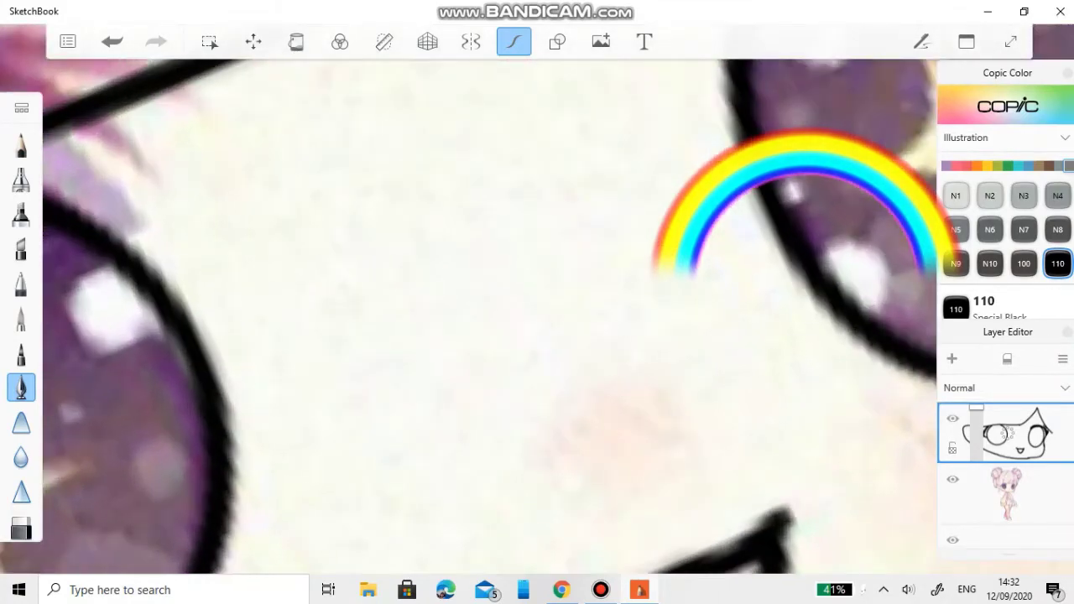
pyautogui.scroll(-6, 537, 302)
pyautogui.scroll(6, 537, 302)
pyautogui.scroll(-6, 537, 302)
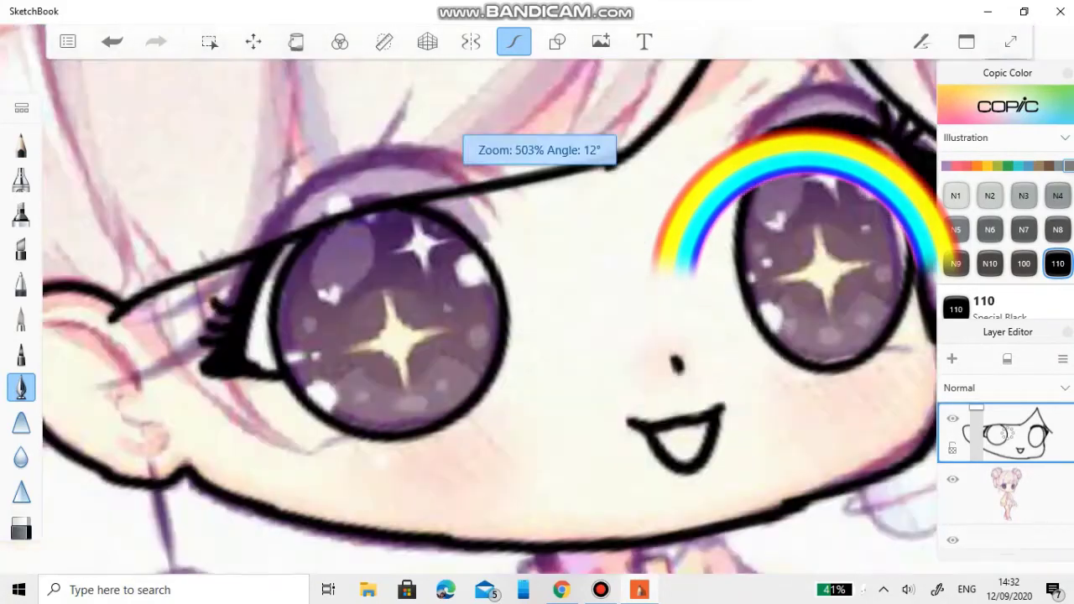
pyautogui.click(952, 479)
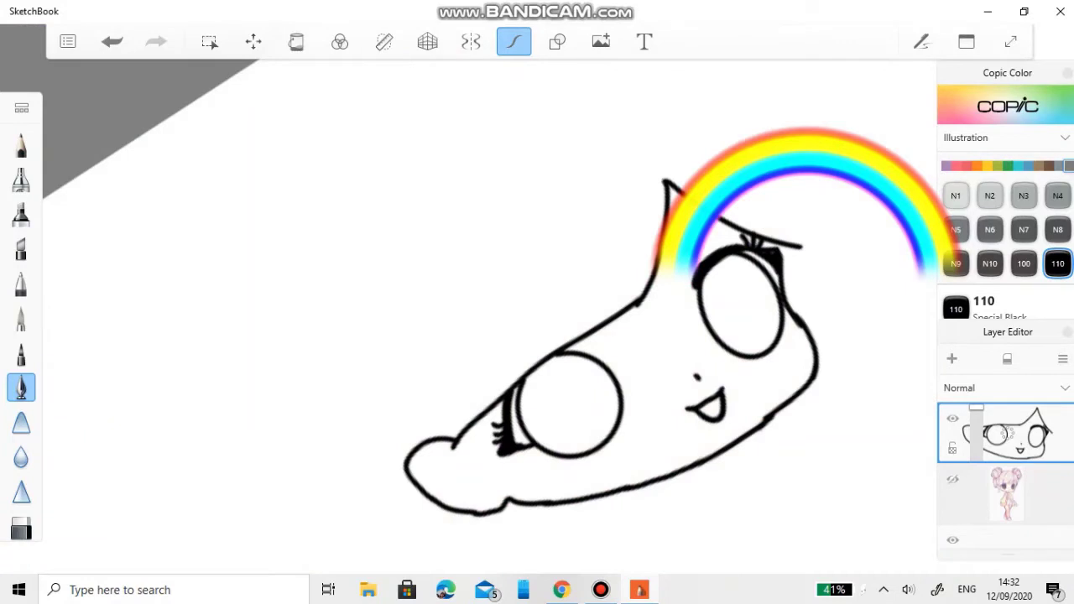
pyautogui.hotkey('ctrl', 'z')
pyautogui.moveTo(612, 403); pyautogui.dragTo(652, 315)
pyautogui.click(953, 479)
# Draw the two black neck lines curving out into the shoulders below the chin, checking them with the reference image hidden.
pyautogui.scroll(15, 662, 361)
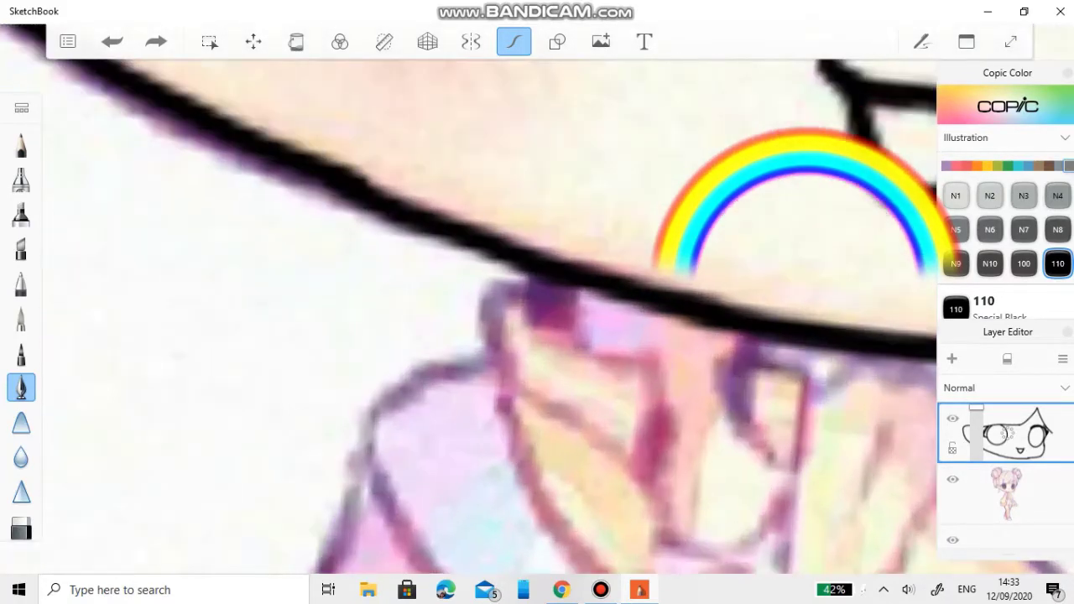
pyautogui.moveTo(575, 289)
pyautogui.mouseDown()
pyautogui.moveTo(537, 393)
pyautogui.moveTo(356, 466)
pyautogui.moveTo(344, 518)
pyautogui.mouseUp()
pyautogui.moveTo(503, 378); pyautogui.dragTo(344, 302)
pyautogui.moveTo(577, 299)
pyautogui.mouseDown()
pyautogui.moveTo(608, 390)
pyautogui.moveTo(730, 396)
pyautogui.moveTo(839, 470)
pyautogui.mouseUp()
pyautogui.scroll(-5, 671, 377)
pyautogui.scroll(6, 537, 319)
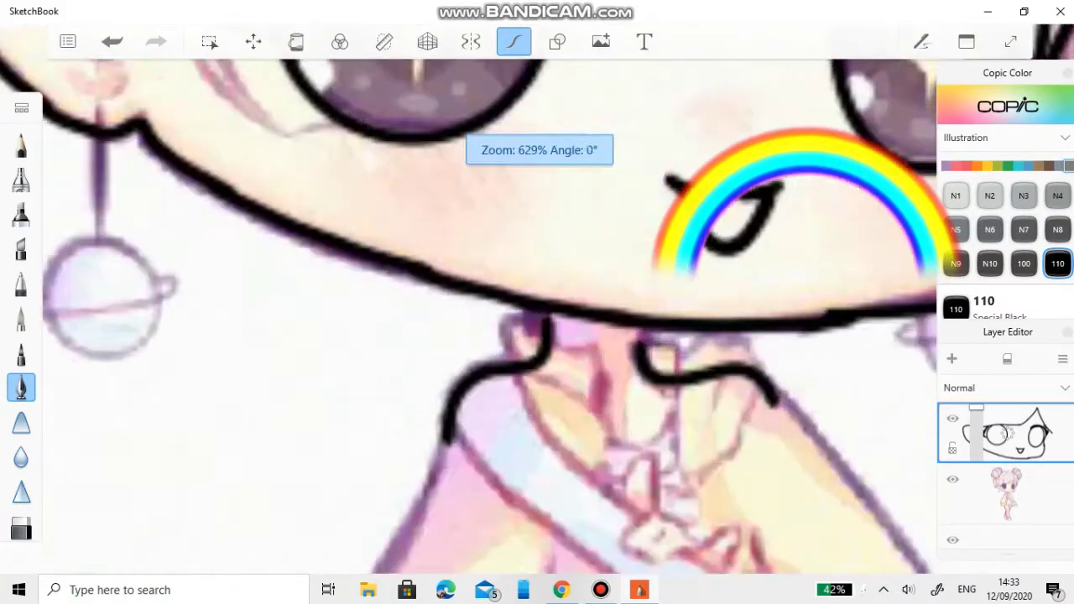
pyautogui.scroll(-5, 537, 319)
pyautogui.scroll(-4, 487, 318)
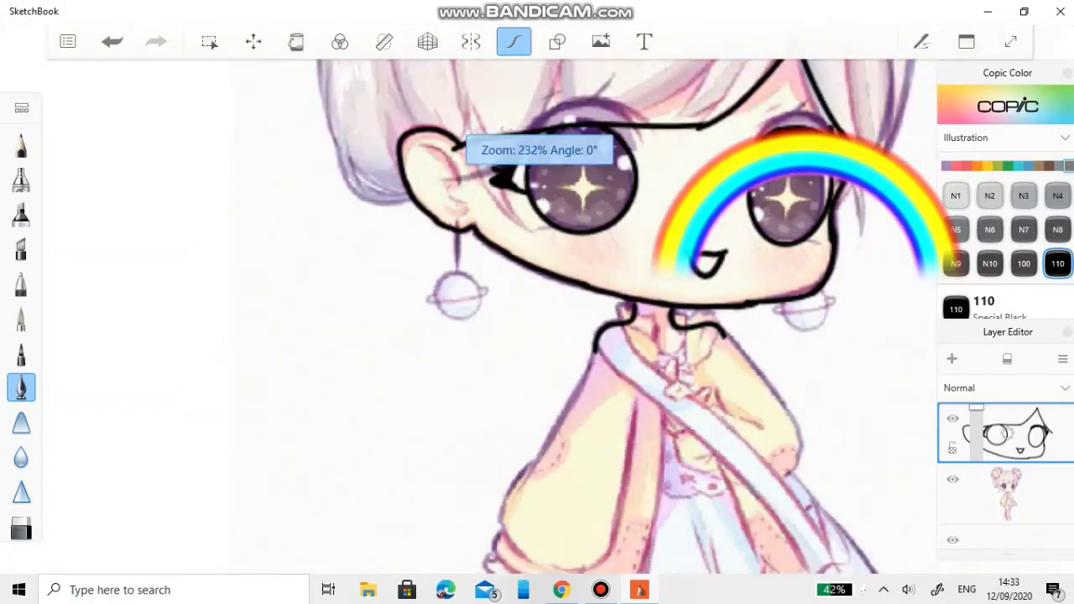
pyautogui.click(952, 479)
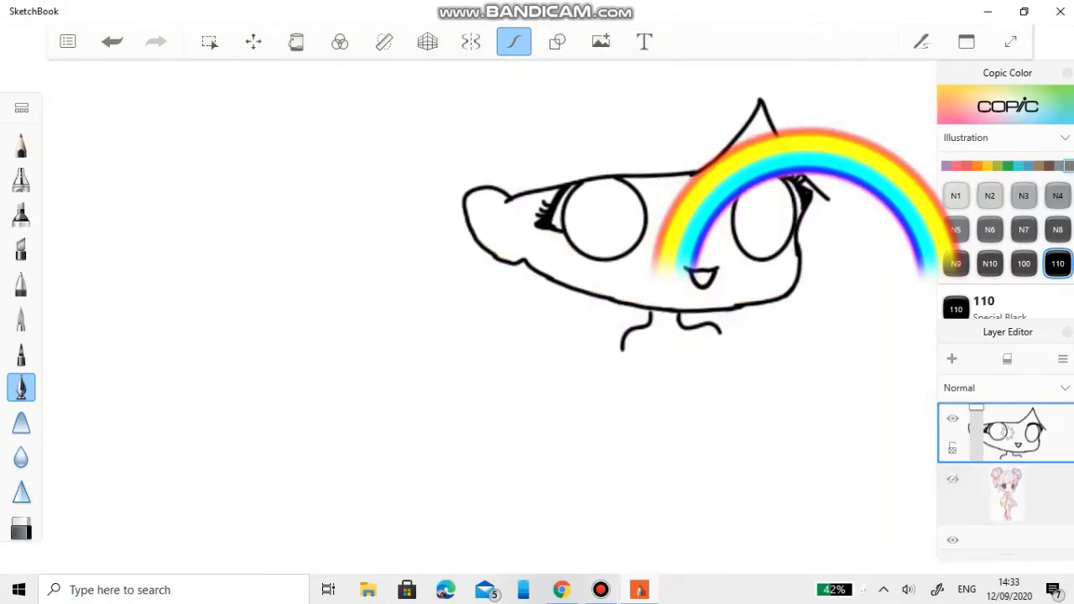
pyautogui.click(952, 479)
# Draw a flared off-shoulder collar around the shoulders, with a curved upper edge, slanted sides and a wide curved hem.
pyautogui.scroll(5, 487, 319)
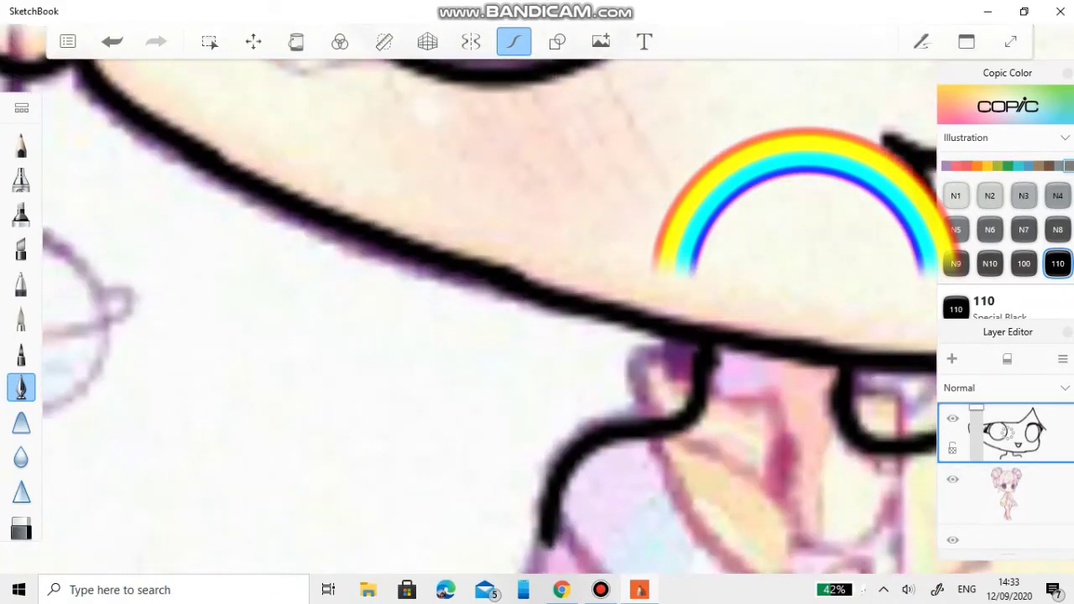
pyautogui.scroll(-3, 487, 319)
pyautogui.scroll(3, 487, 319)
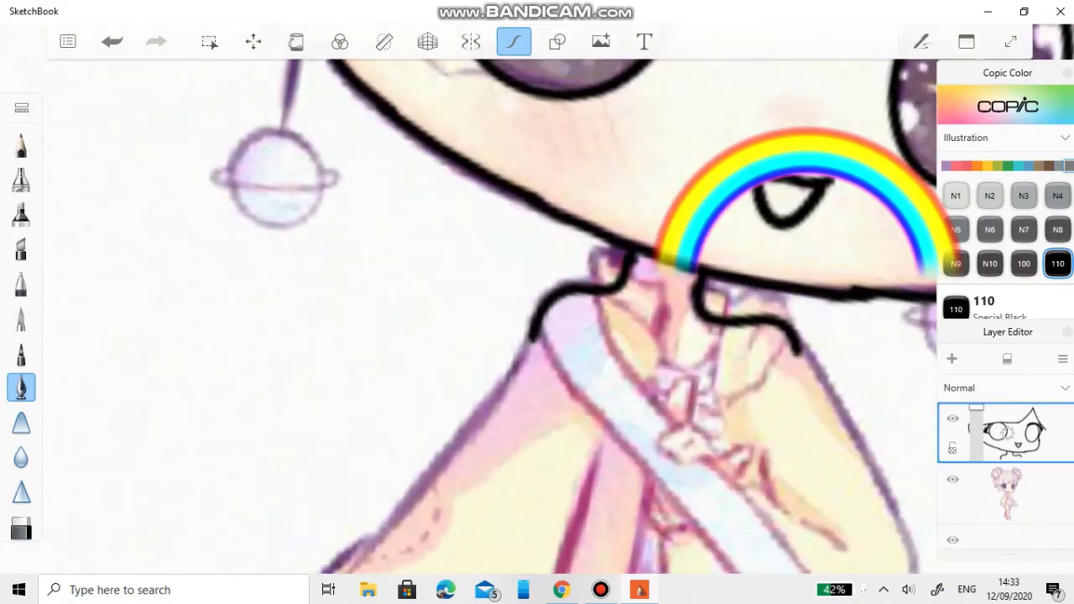
pyautogui.moveTo(537, 336)
pyautogui.mouseDown()
pyautogui.moveTo(468, 377)
pyautogui.moveTo(583, 468)
pyautogui.moveTo(764, 495)
pyautogui.moveTo(876, 461)
pyautogui.mouseUp()
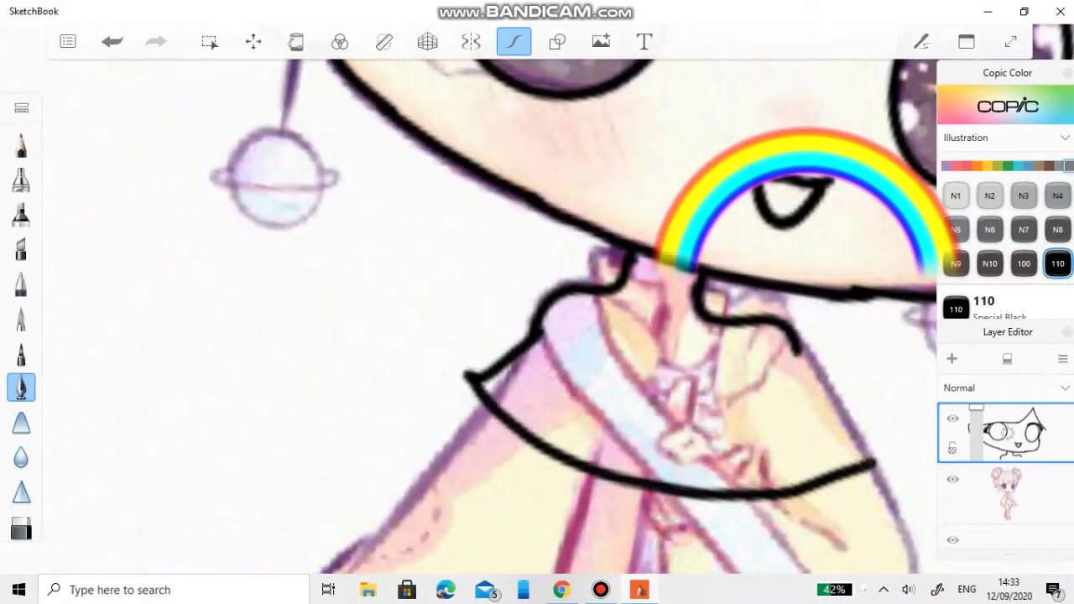
pyautogui.moveTo(797, 357)
pyautogui.mouseDown()
pyautogui.moveTo(617, 361)
pyautogui.moveTo(529, 329)
pyautogui.mouseUp()
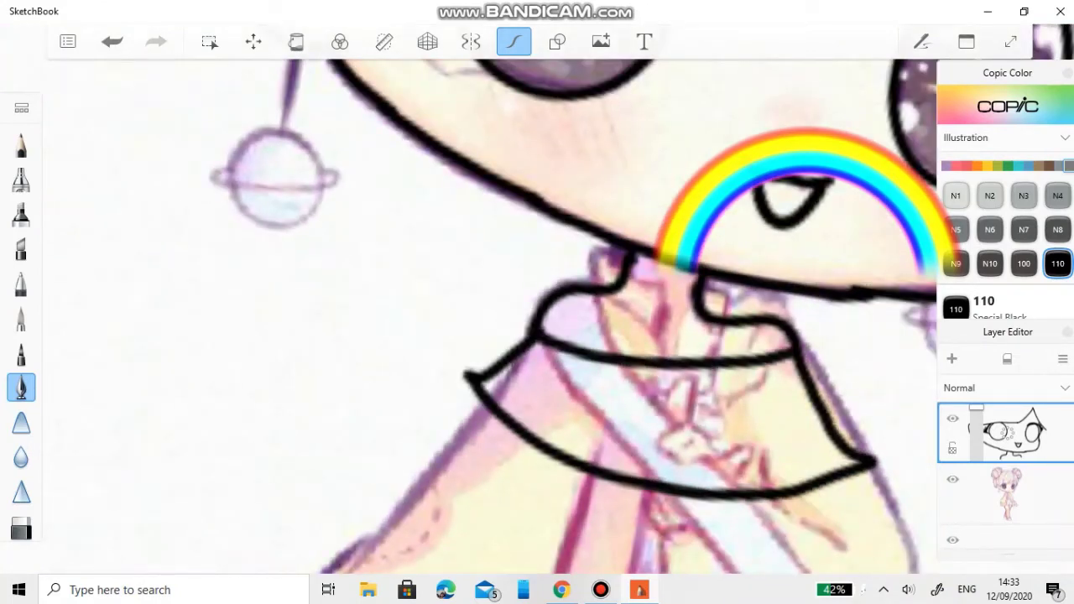
# Draw the two long side lines of the left-hand arm hanging down from the collar's hem.
pyautogui.scroll(-5, 486, 319)
pyautogui.scroll(10, 487, 319)
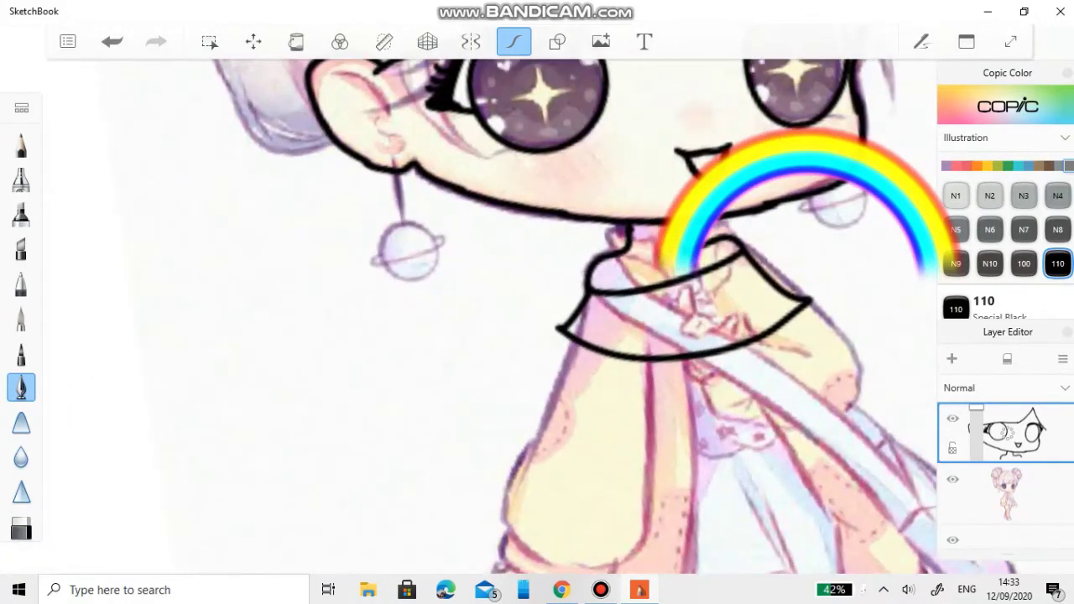
pyautogui.moveTo(600, 220); pyautogui.dragTo(468, 462)
pyautogui.scroll(-2, 486, 319)
pyautogui.moveTo(608, 204)
pyautogui.mouseDown()
pyautogui.moveTo(592, 270)
pyautogui.moveTo(548, 352)
pyautogui.mouseUp()
pyautogui.scroll(2, 486, 319)
pyautogui.moveTo(579, 317); pyautogui.dragTo(528, 537)
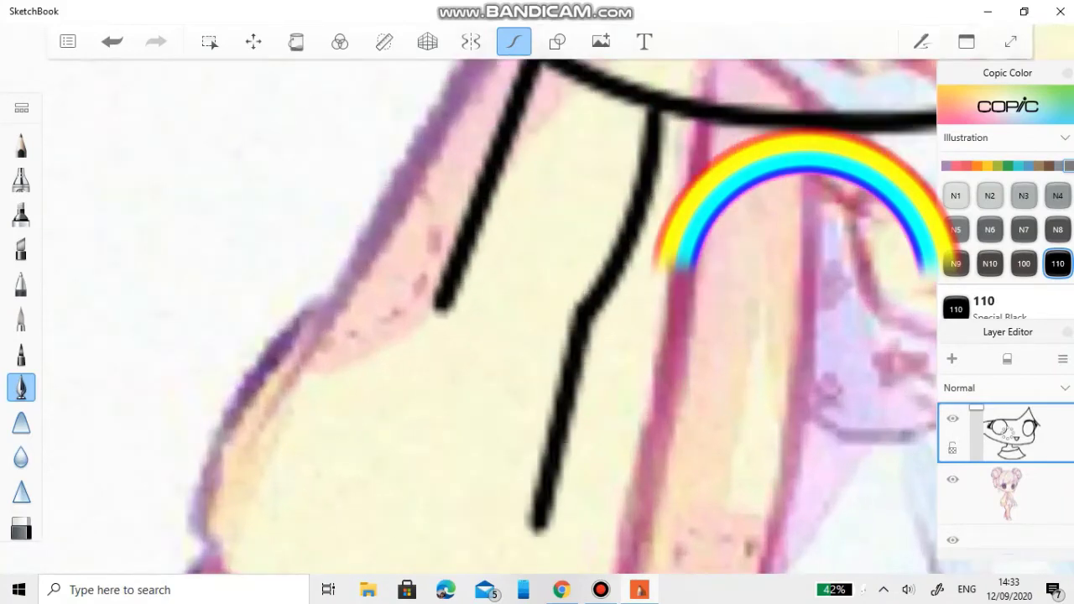
pyautogui.scroll(-2, 487, 318)
pyautogui.moveTo(503, 92)
pyautogui.mouseDown()
pyautogui.moveTo(457, 172)
pyautogui.moveTo(363, 420)
pyautogui.mouseUp()
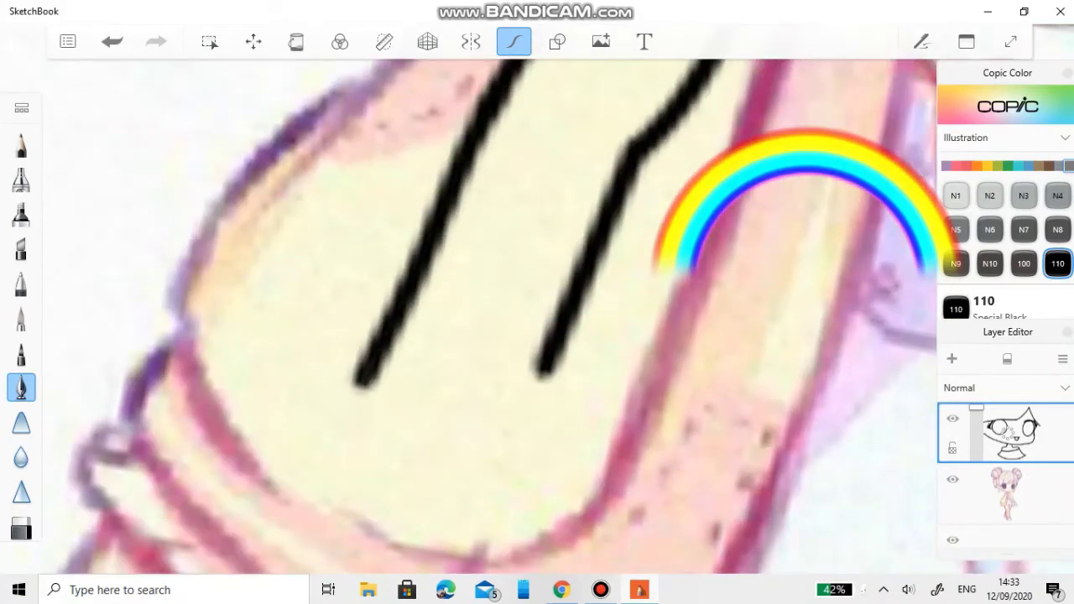
# Extend the arm lines and close them with a simple hand shape, checking the linework with the reference image hidden.
pyautogui.scroll(-2, 487, 319)
pyautogui.scroll(5, 487, 319)
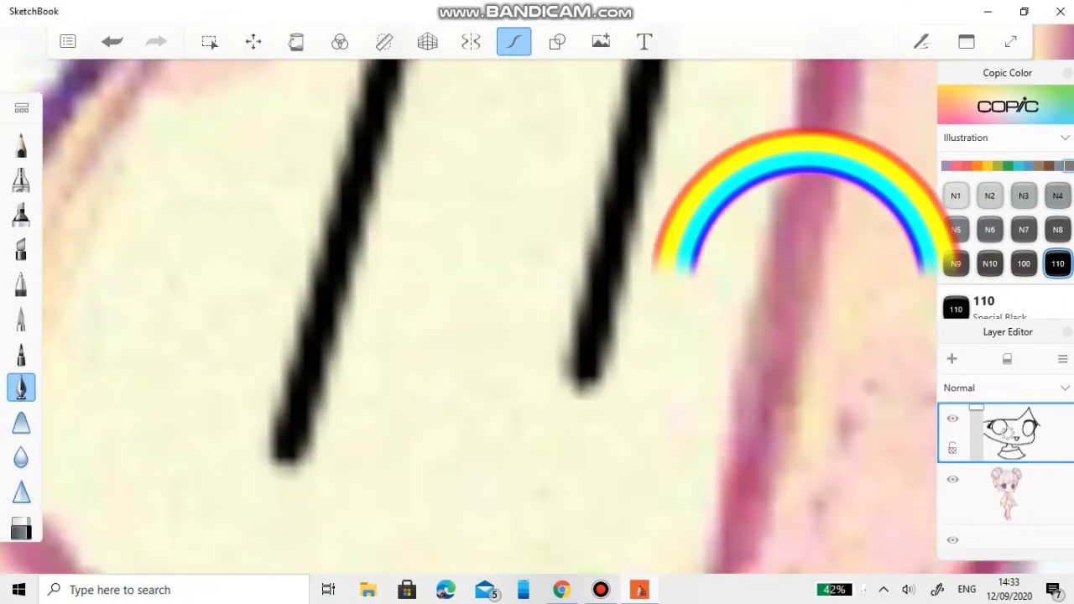
pyautogui.moveTo(580, 353); pyautogui.dragTo(598, 453)
pyautogui.scroll(2, 486, 319)
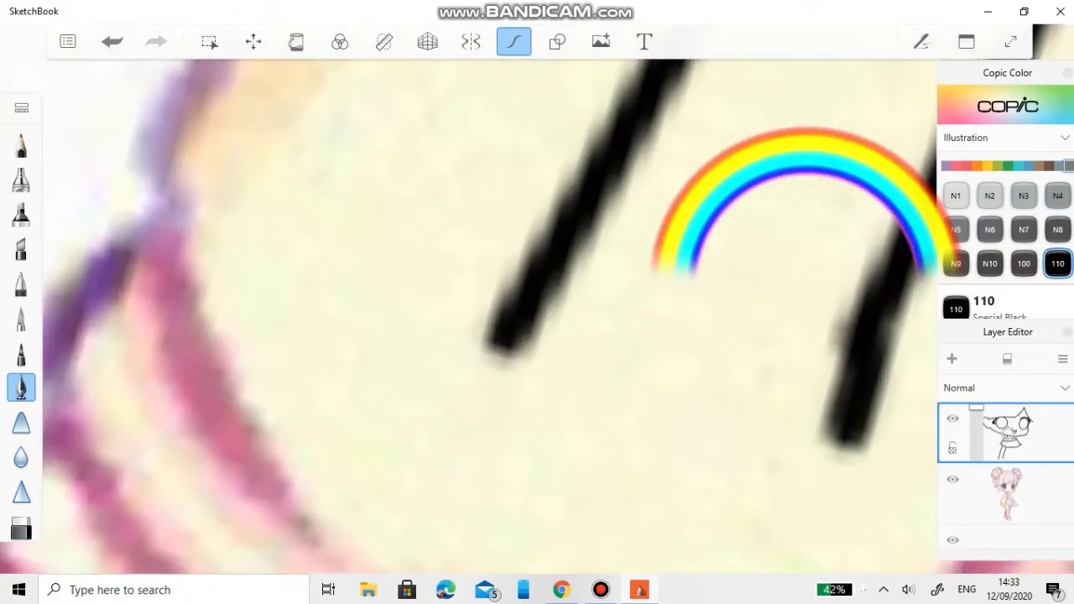
pyautogui.moveTo(503, 346)
pyautogui.mouseDown()
pyautogui.moveTo(431, 467)
pyautogui.moveTo(515, 484)
pyautogui.moveTo(670, 459)
pyautogui.moveTo(733, 475)
pyautogui.moveTo(829, 471)
pyautogui.moveTo(839, 402)
pyautogui.mouseUp()
pyautogui.scroll(-3, 486, 319)
pyautogui.scroll(-5, 486, 319)
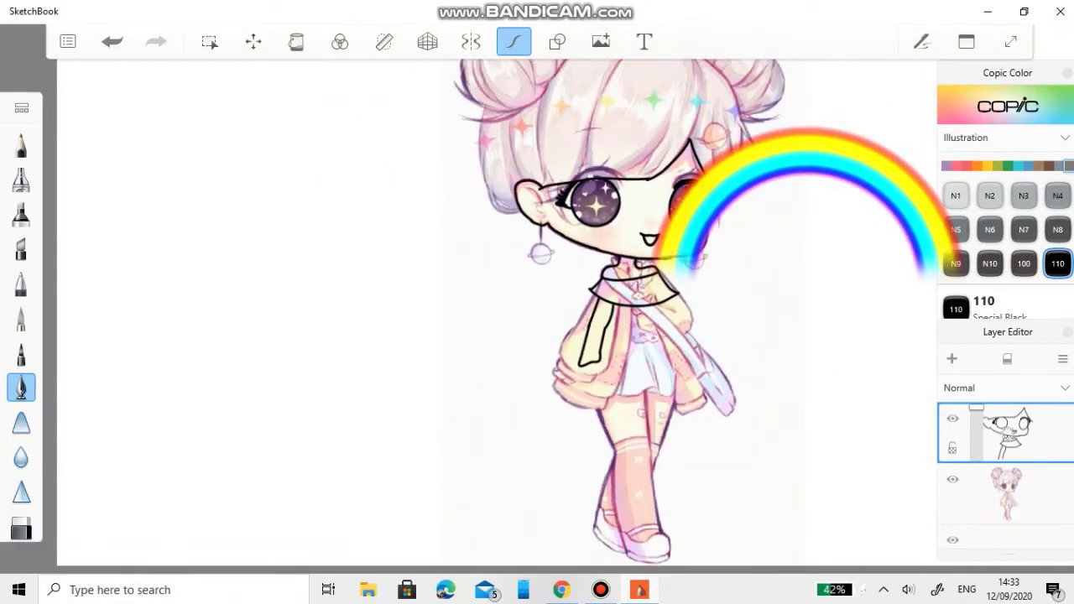
pyautogui.click(953, 479)
pyautogui.click(952, 479)
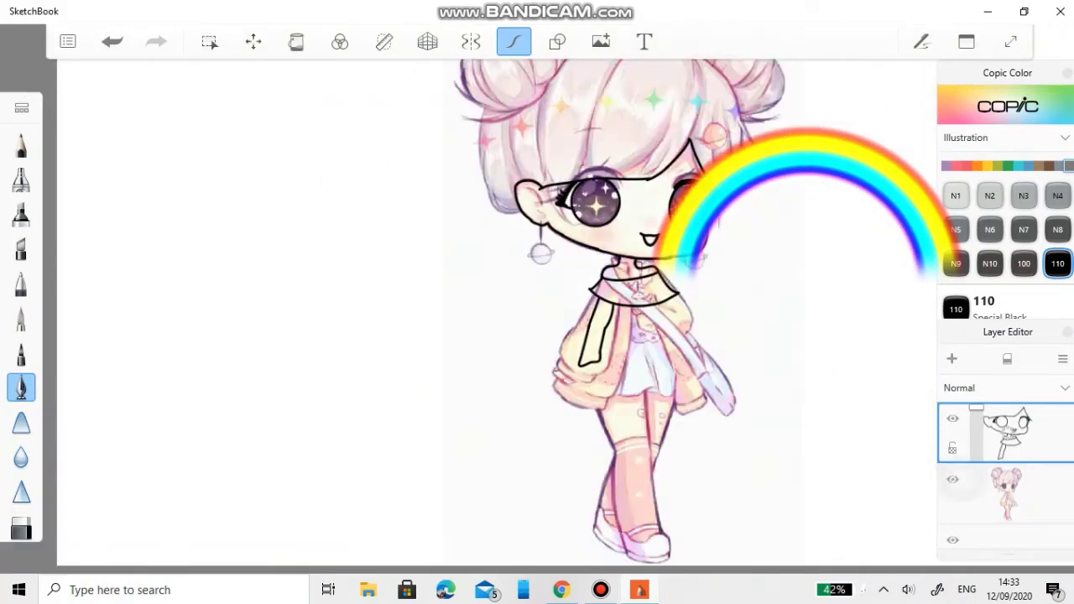
# Draw a bracelet of three small adjoining circles across the wrist of the finished arm.
pyautogui.scroll(8, 487, 318)
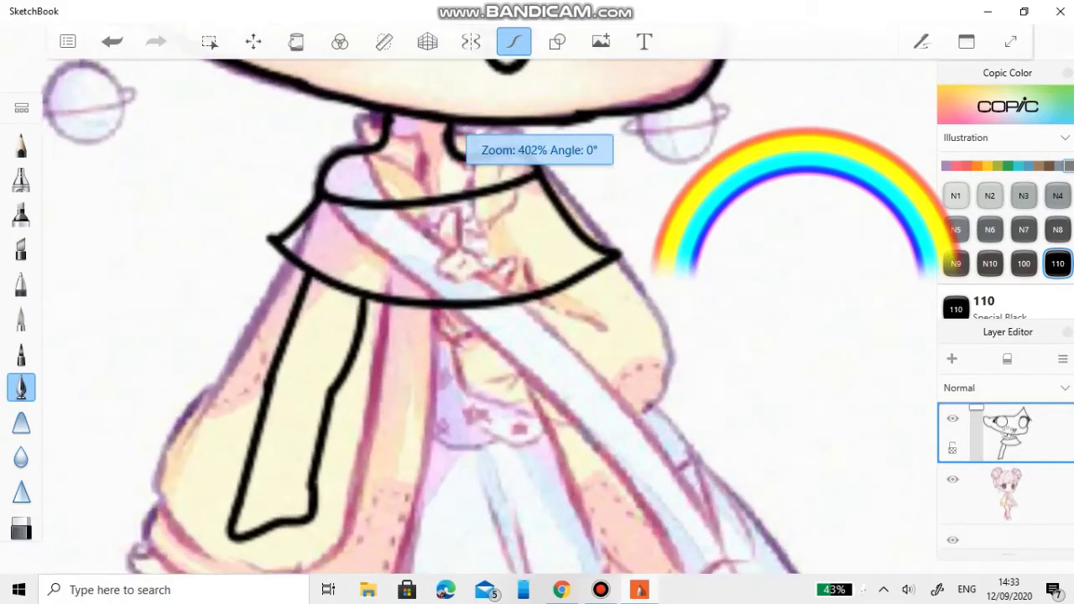
pyautogui.scroll(-3, 487, 319)
pyautogui.scroll(8, 486, 319)
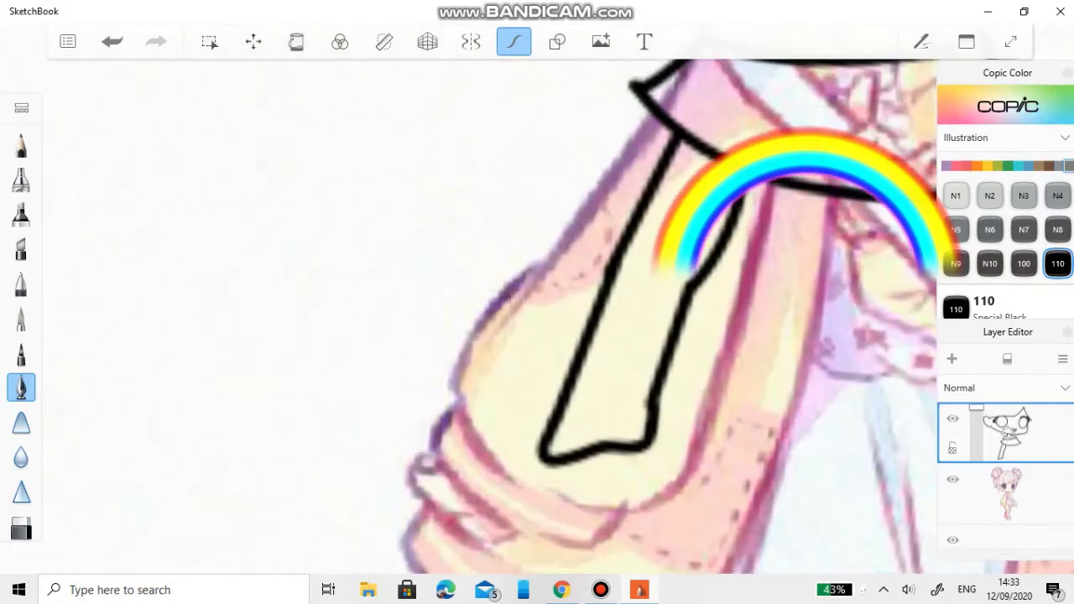
pyautogui.moveTo(504, 353)
pyautogui.mouseDown()
pyautogui.moveTo(604, 436)
pyautogui.moveTo(587, 360)
pyautogui.moveTo(672, 361)
pyautogui.moveTo(721, 403)
pyautogui.moveTo(730, 377)
pyautogui.mouseUp()
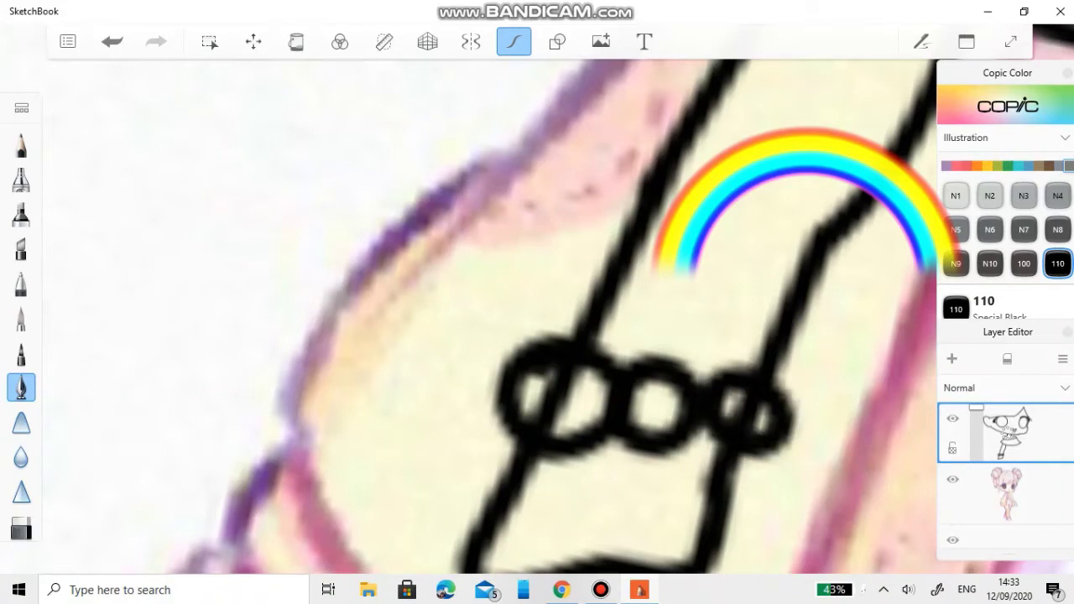
# Erase the arm lines that cross the inside of the bracelet's circles, and return to the black inking pen.
pyautogui.press('e')
pyautogui.scroll(5, 486, 318)
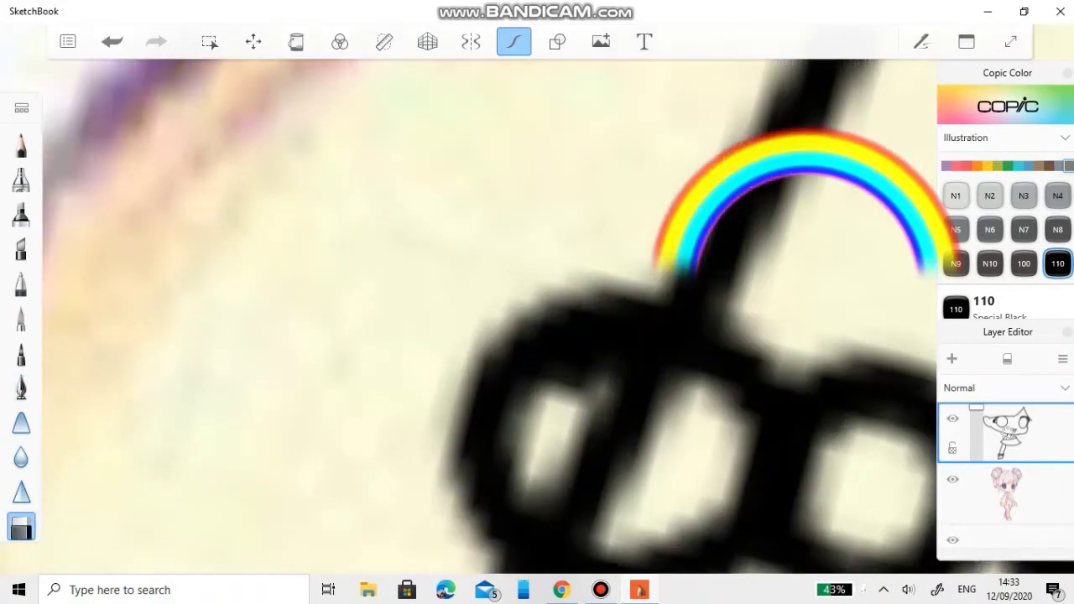
pyautogui.scroll(-5, 487, 319)
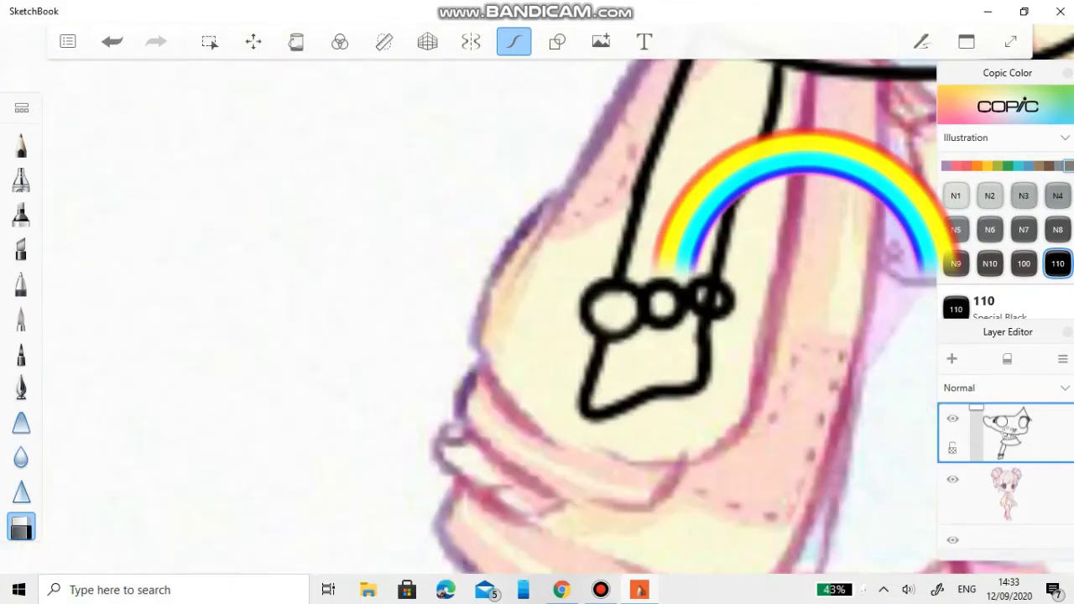
pyautogui.scroll(5, 487, 319)
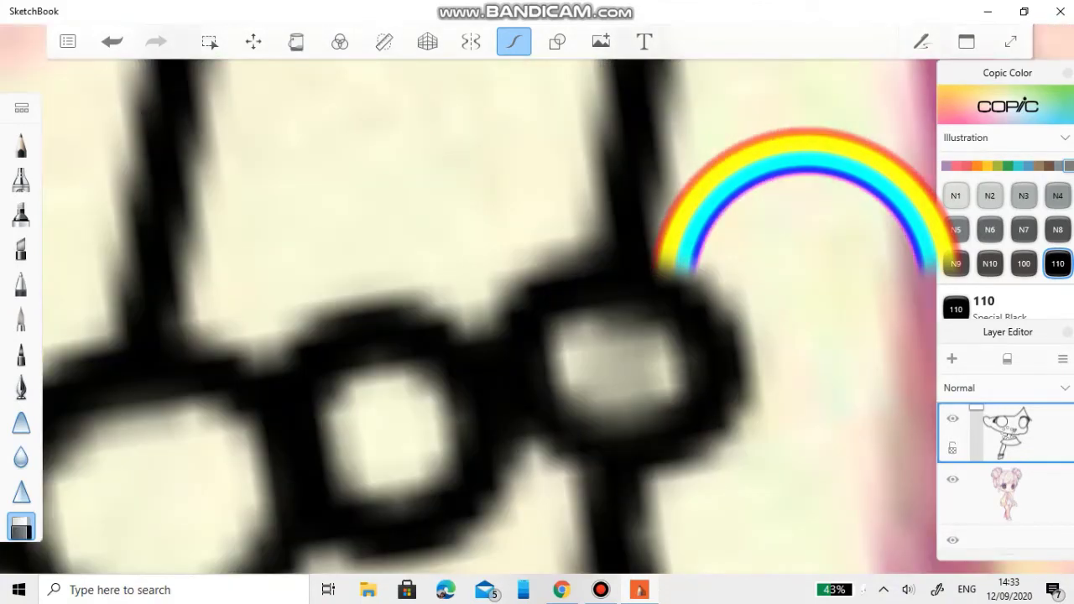
pyautogui.scroll(-3, 487, 319)
pyautogui.click(21, 388)
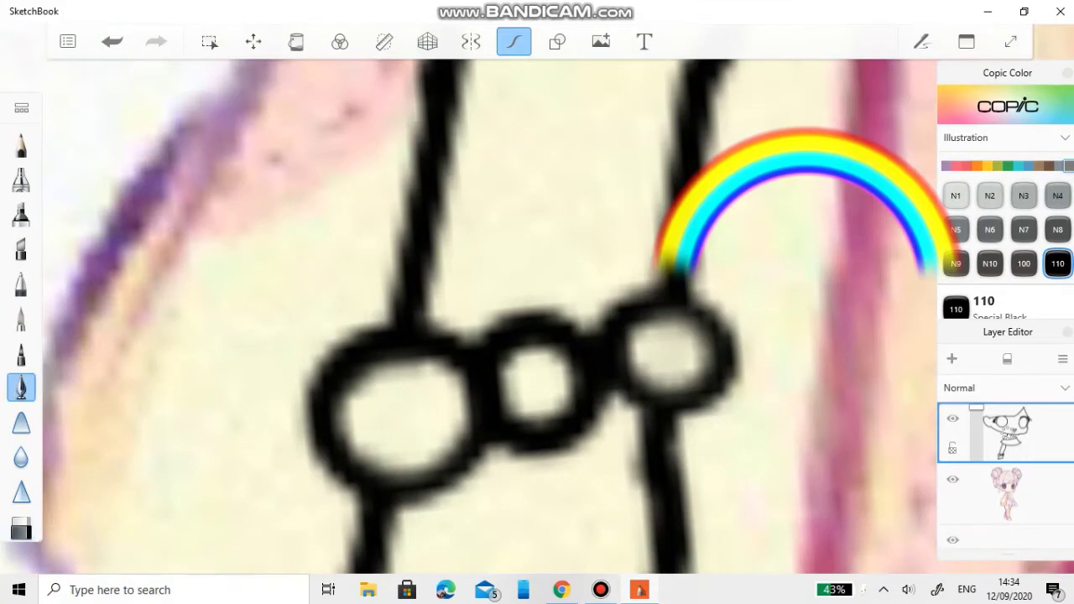
pyautogui.scroll(-3, 486, 319)
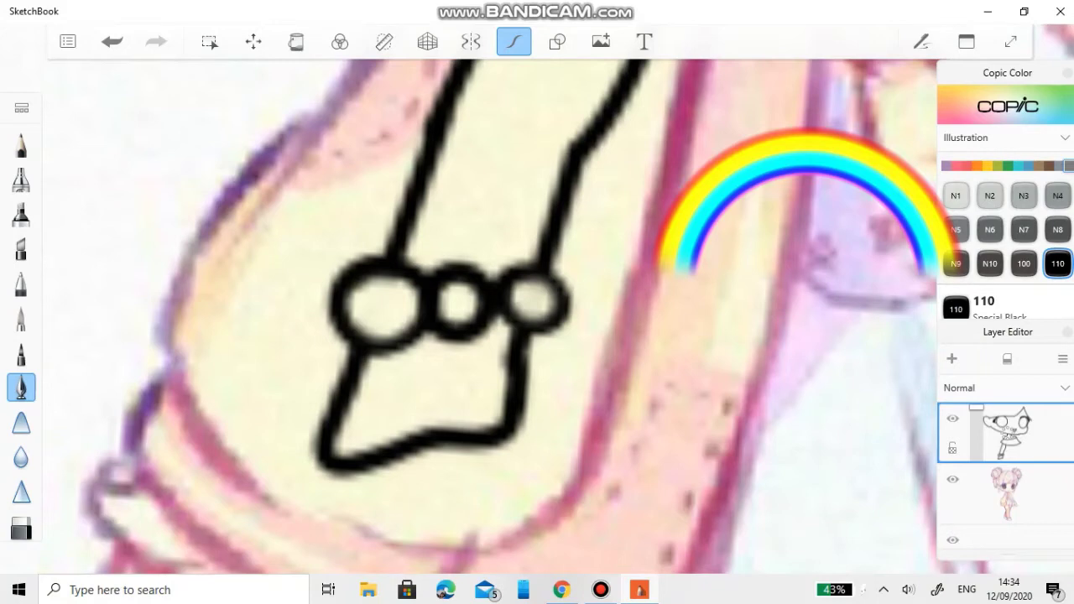
# Try a straight line for the other arm from the collar's right-hand corner, undo it, and check the drawing without the reference.
pyautogui.scroll(-5, 486, 319)
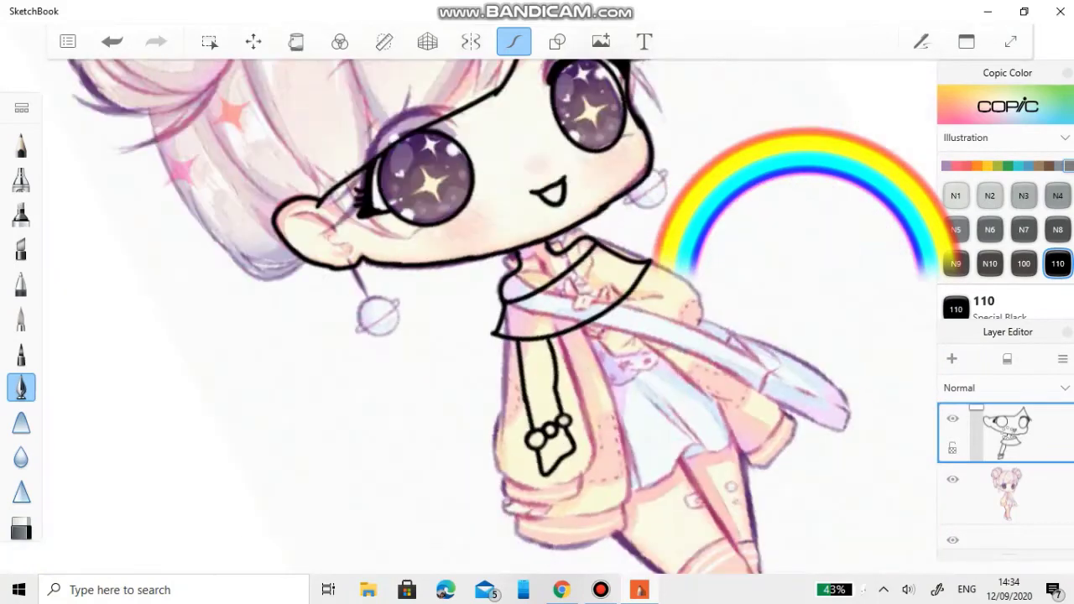
pyautogui.scroll(5, 487, 319)
pyautogui.scroll(-3, 403, 319)
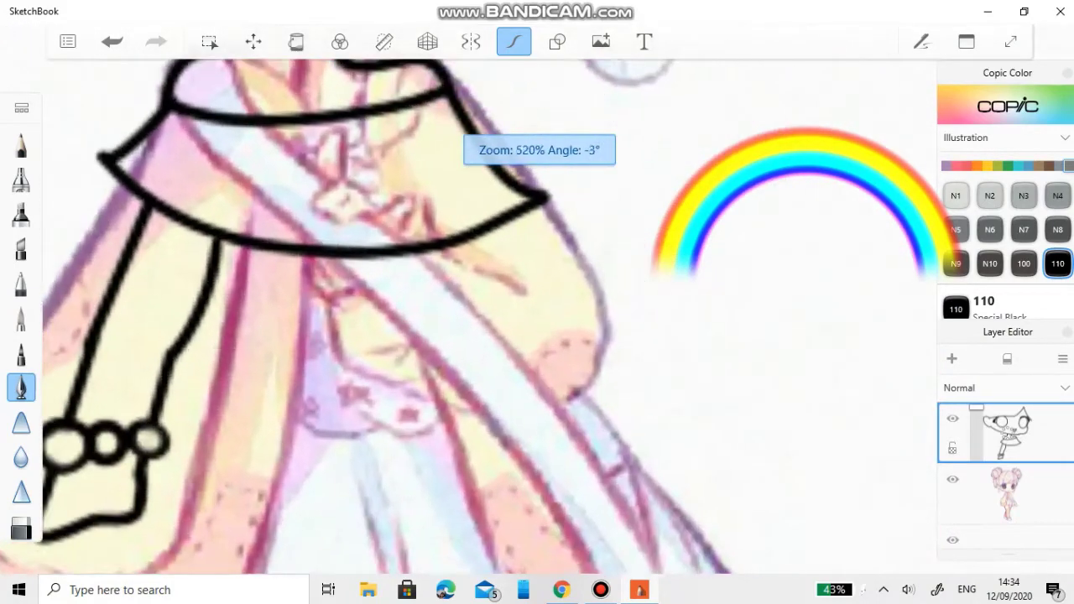
pyautogui.scroll(5, 403, 318)
pyautogui.scroll(-5, 403, 319)
pyautogui.scroll(6, 420, 318)
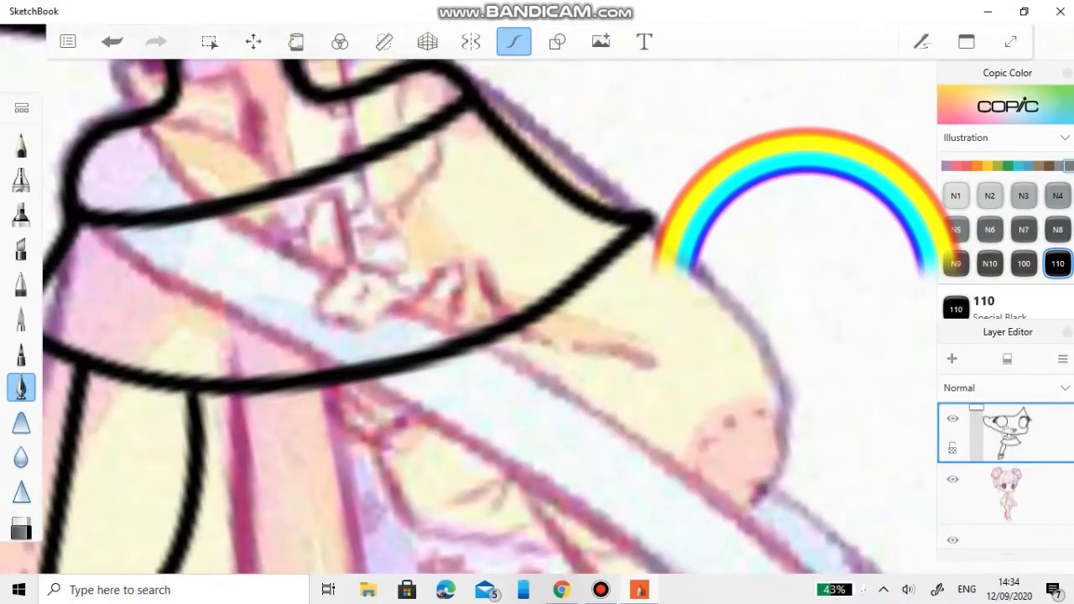
pyautogui.moveTo(654, 239)
pyautogui.mouseDown()
pyautogui.moveTo(725, 357)
pyautogui.moveTo(818, 466)
pyautogui.mouseUp()
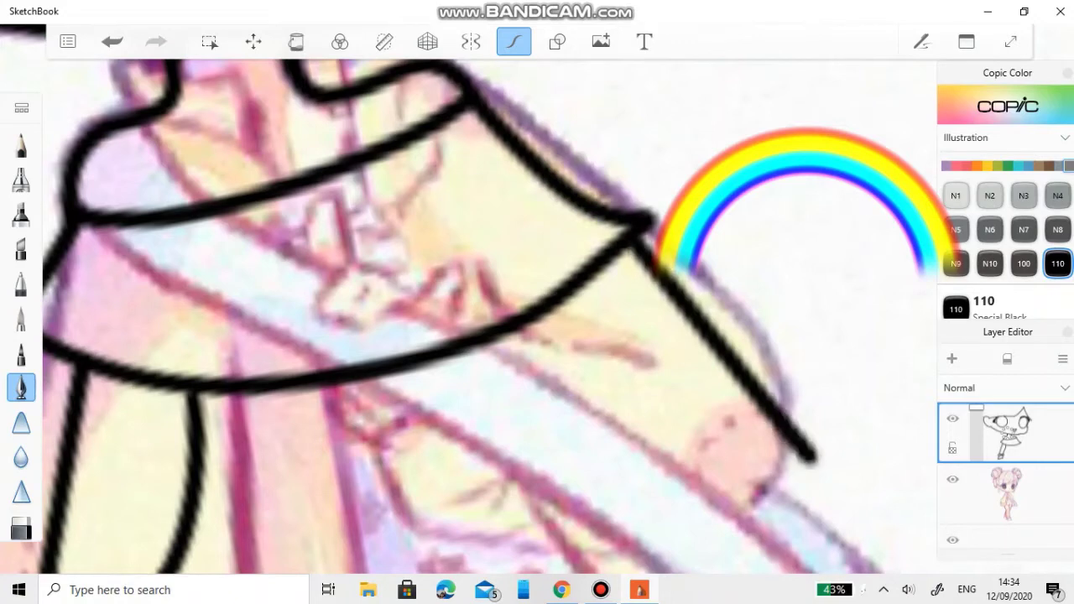
pyautogui.scroll(-5, 486, 319)
pyautogui.scroll(-2, 487, 319)
pyautogui.scroll(4, 487, 319)
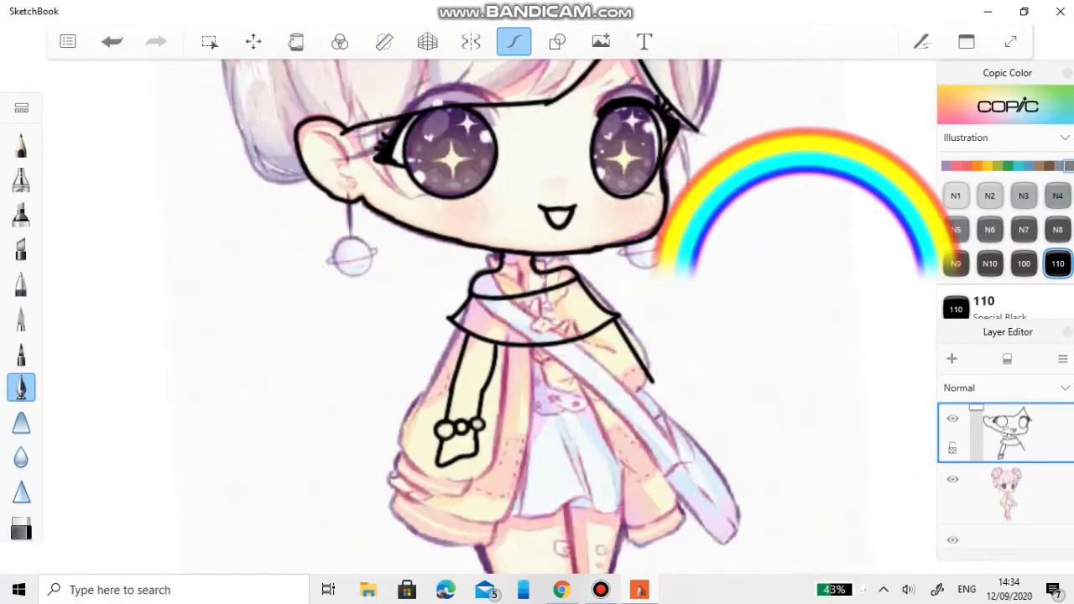
pyautogui.hotkey('ctrl', 'z')
pyautogui.click(953, 479)
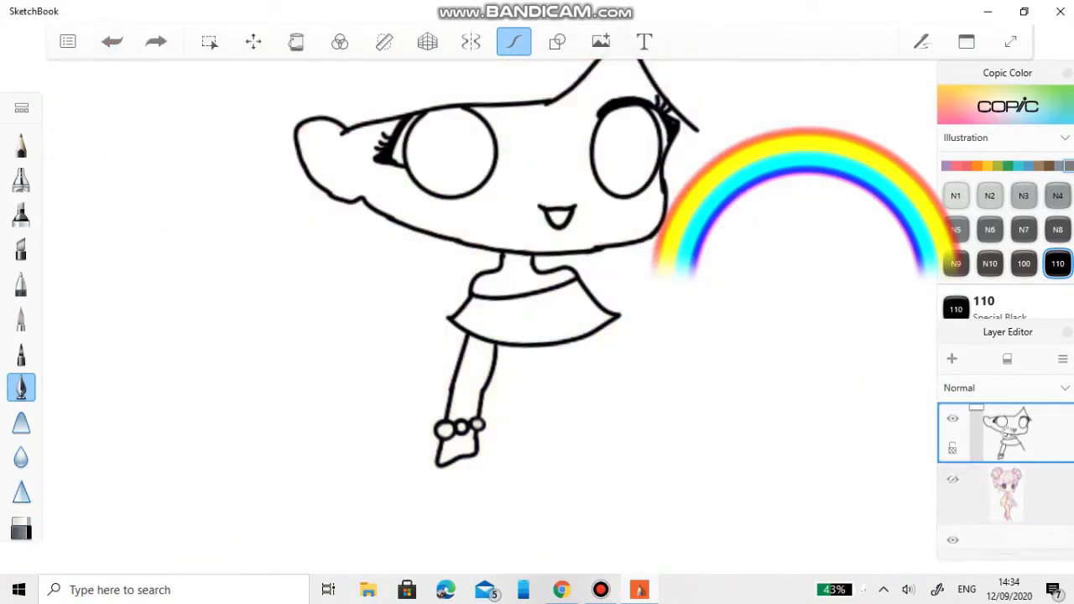
pyautogui.scroll(5, 587, 294)
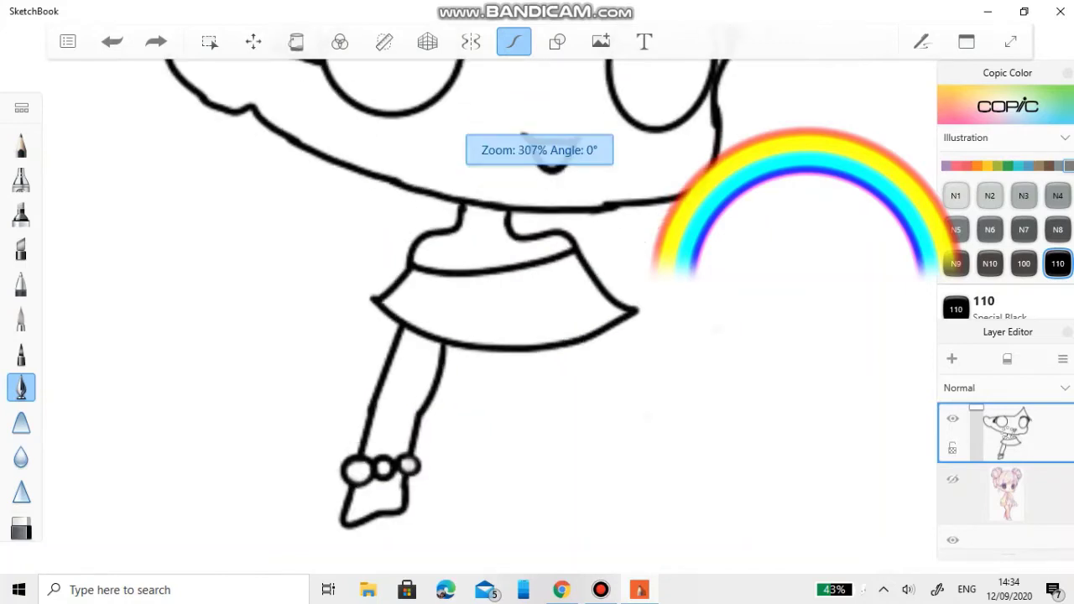
pyautogui.click(952, 479)
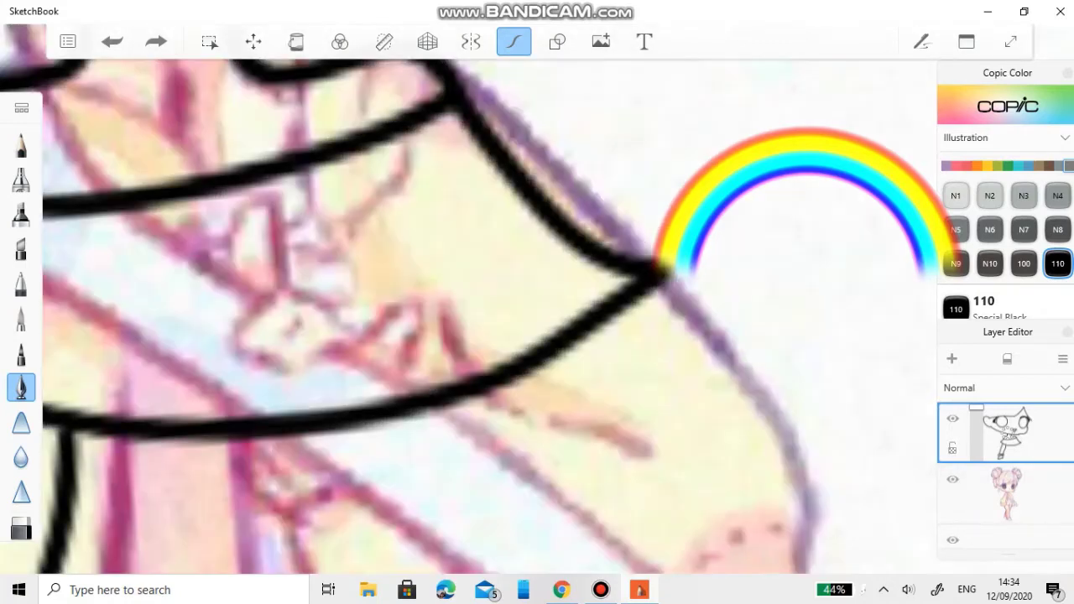
# Draw the two upper-arm lines of the other arm from below the collar's corner, curving the outer line upward around the elbow.
pyautogui.moveTo(607, 296)
pyautogui.mouseDown()
pyautogui.moveTo(683, 356)
pyautogui.moveTo(728, 411)
pyautogui.mouseUp()
pyautogui.moveTo(499, 381)
pyautogui.mouseDown()
pyautogui.moveTo(683, 499)
pyautogui.moveTo(801, 453)
pyautogui.moveTo(804, 252)
pyautogui.mouseUp()
pyautogui.scroll(-5, 803, 251)
pyautogui.scroll(-4, 739, 377)
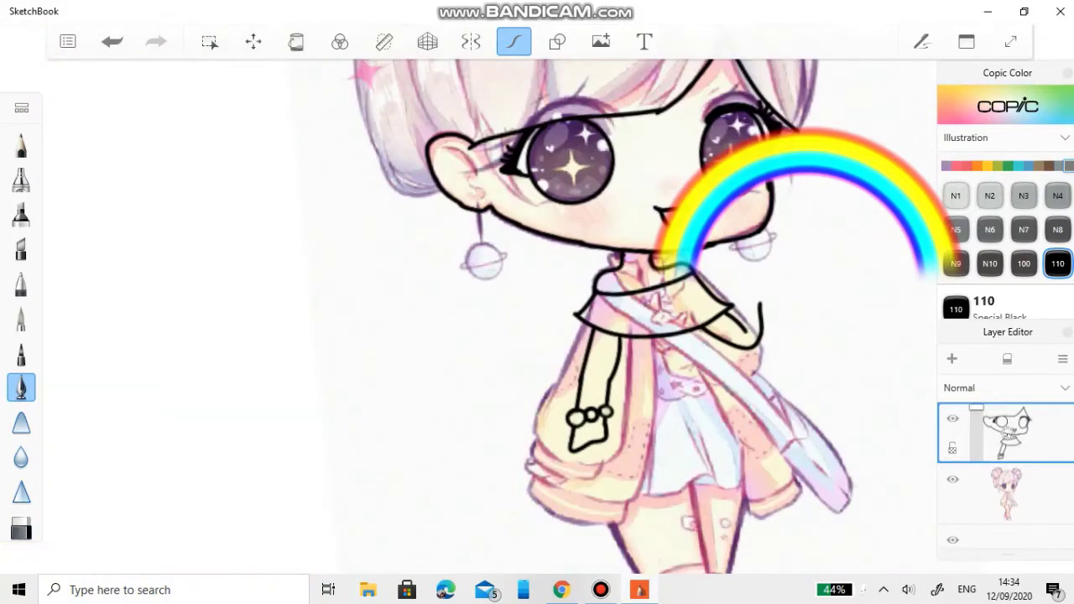
pyautogui.scroll(8, 772, 289)
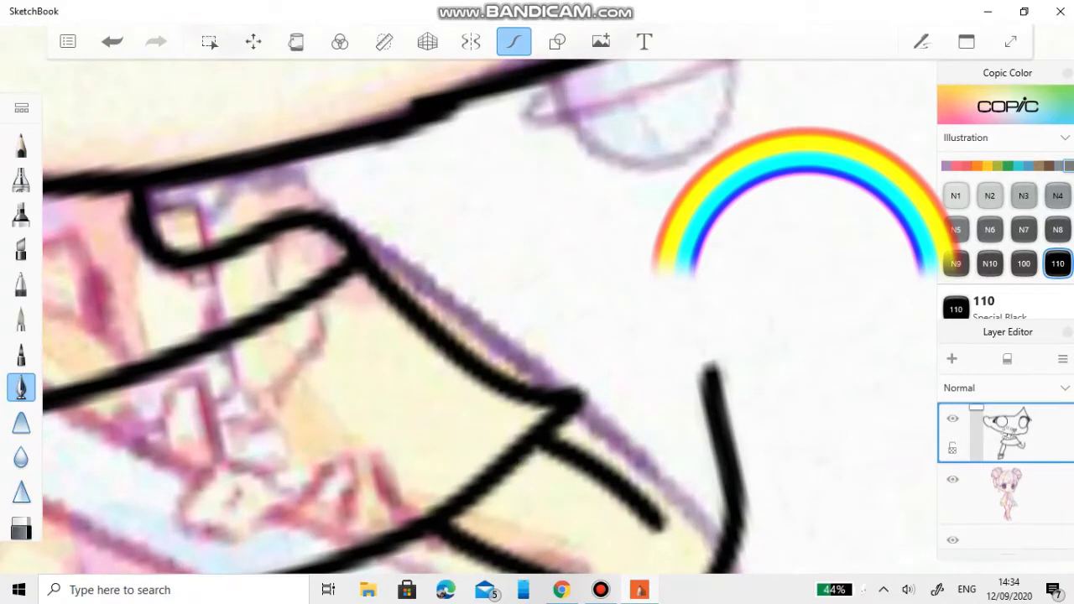
# Draw the inner forearm line up from the elbow and extend the outer forearm line upward beside it.
pyautogui.moveTo(628, 477)
pyautogui.mouseDown()
pyautogui.moveTo(532, 245)
pyautogui.moveTo(538, 235)
pyautogui.mouseUp()
pyautogui.moveTo(709, 373)
pyautogui.mouseDown()
pyautogui.moveTo(703, 419)
pyautogui.moveTo(671, 252)
pyautogui.moveTo(684, 334)
pyautogui.mouseUp()
pyautogui.moveTo(675, 281); pyautogui.dragTo(705, 441)
pyautogui.scroll(3, 688, 353)
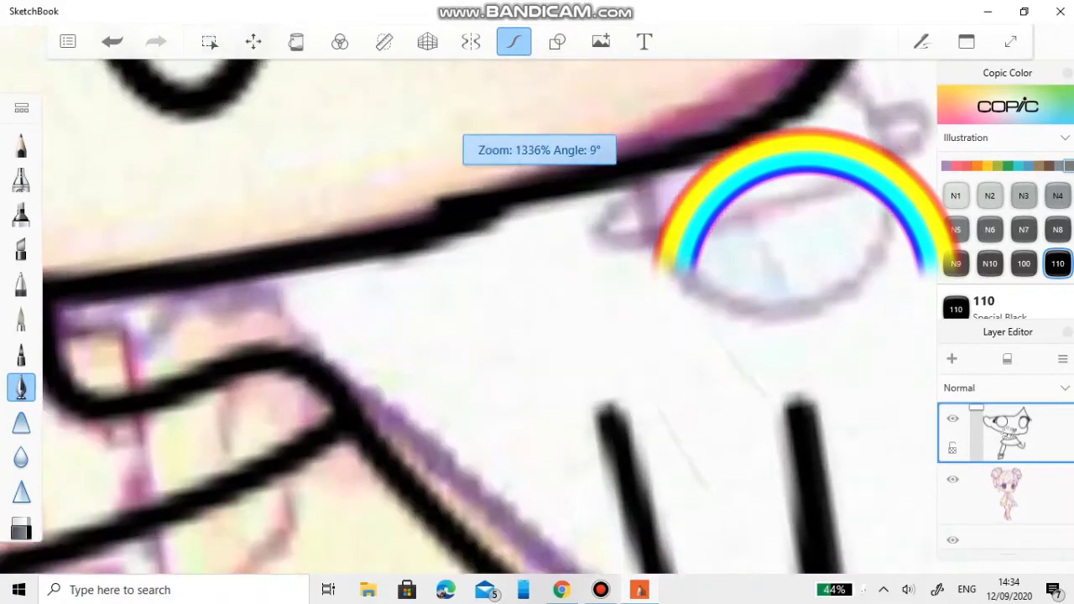
pyautogui.scroll(-2, 537, 319)
# Close the raised arm with a simple flared hand shape and check the linework with the reference image hidden.
pyautogui.moveTo(482, 415)
pyautogui.mouseDown()
pyautogui.moveTo(415, 334)
pyautogui.moveTo(650, 266)
pyautogui.mouseUp()
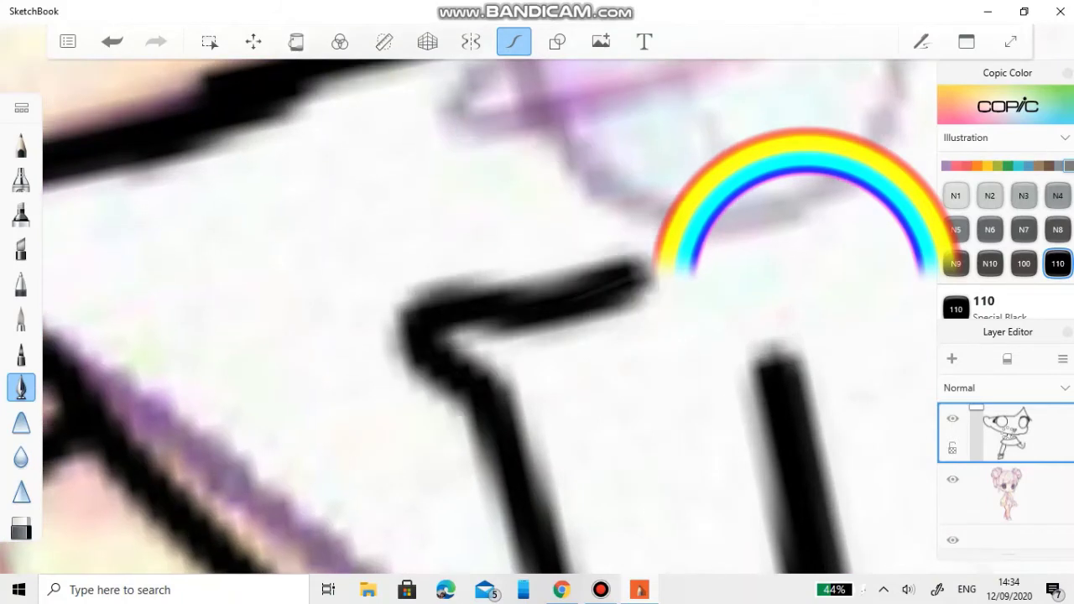
pyautogui.moveTo(587, 294)
pyautogui.mouseDown()
pyautogui.moveTo(847, 209)
pyautogui.moveTo(830, 403)
pyautogui.mouseUp()
pyautogui.moveTo(465, 164); pyautogui.dragTo(613, 138)
pyautogui.scroll(-3, 537, 319)
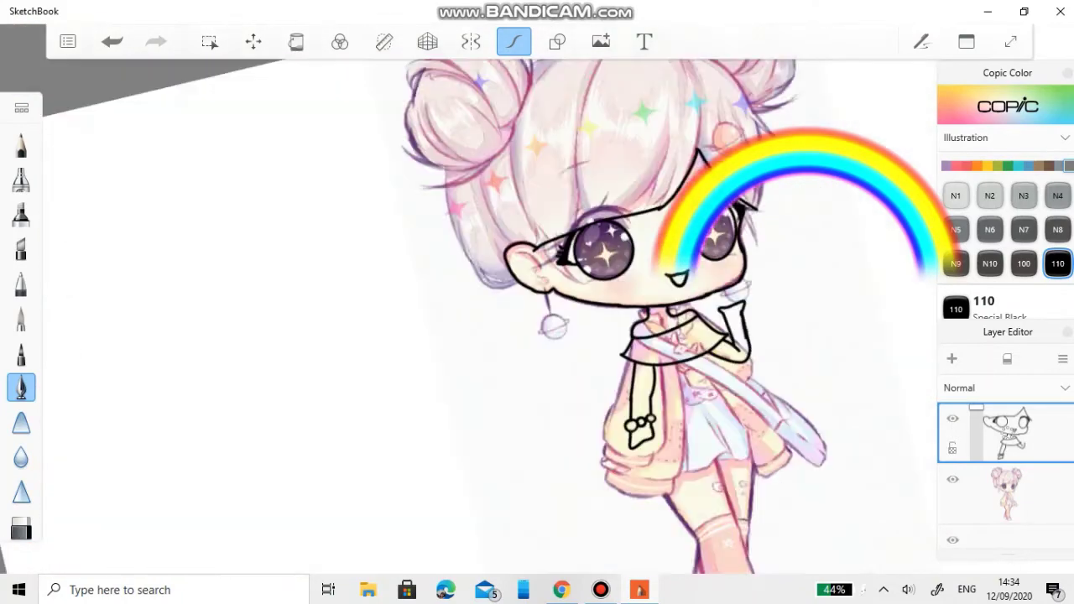
pyautogui.click(952, 479)
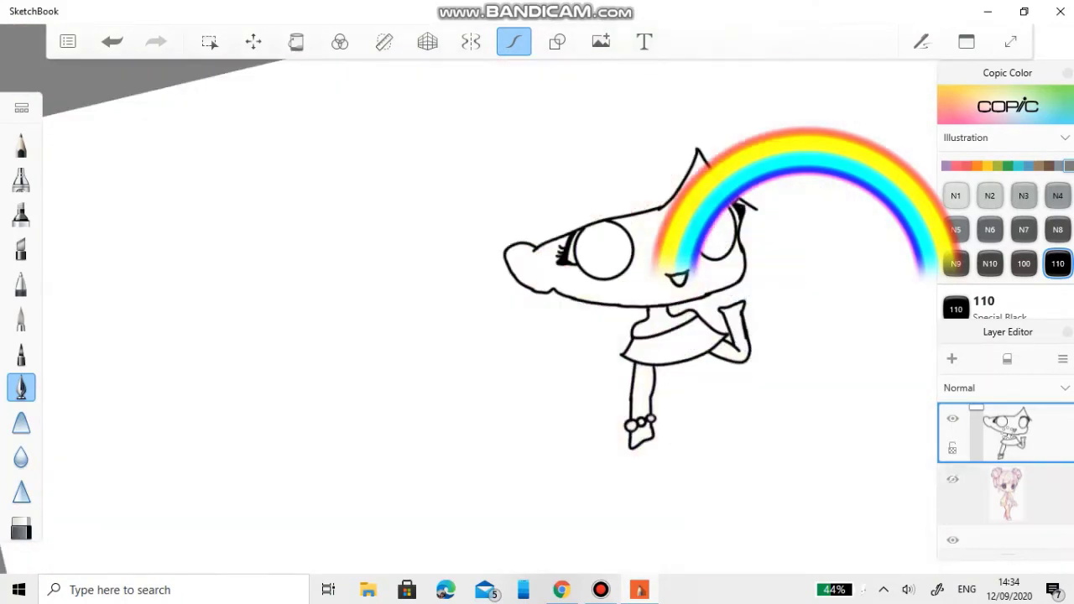
pyautogui.click(952, 479)
# Start the dress by drawing a curved side line down from each half of the collar's lower edge.
pyautogui.scroll(5, 671, 294)
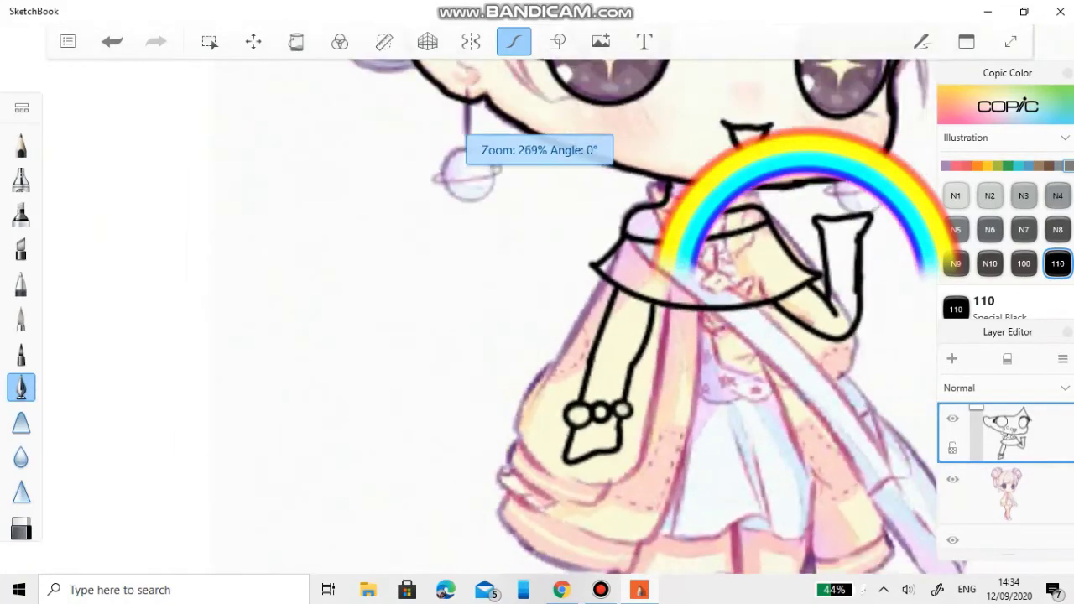
pyautogui.scroll(2, 705, 260)
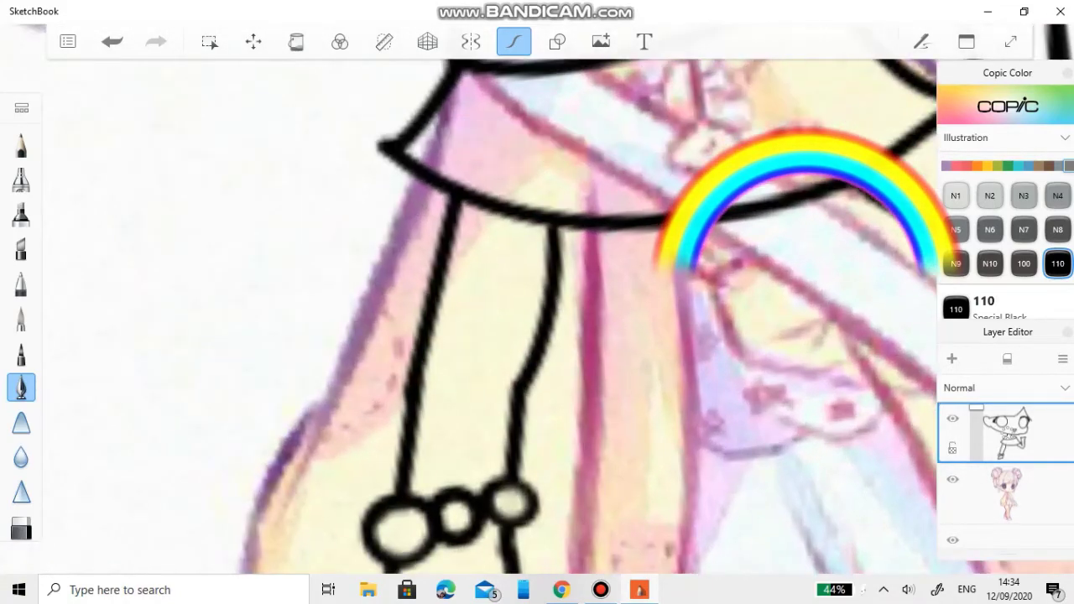
pyautogui.moveTo(583, 210)
pyautogui.mouseDown()
pyautogui.moveTo(616, 502)
pyautogui.moveTo(608, 561)
pyautogui.mouseUp()
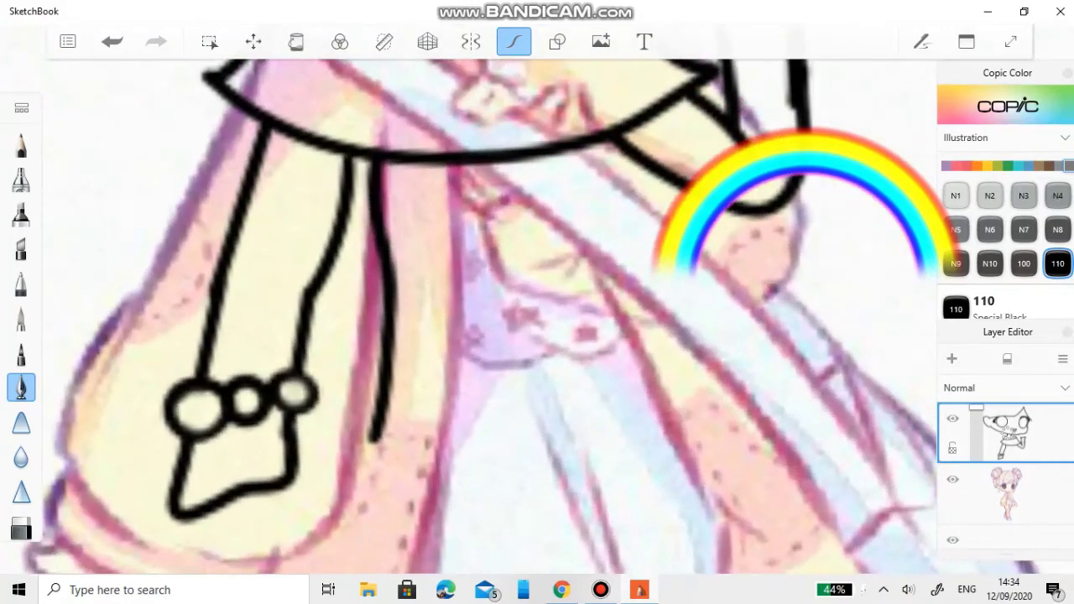
pyautogui.moveTo(604, 139)
pyautogui.mouseDown()
pyautogui.moveTo(633, 191)
pyautogui.moveTo(675, 378)
pyautogui.mouseUp()
pyautogui.scroll(2, 536, 319)
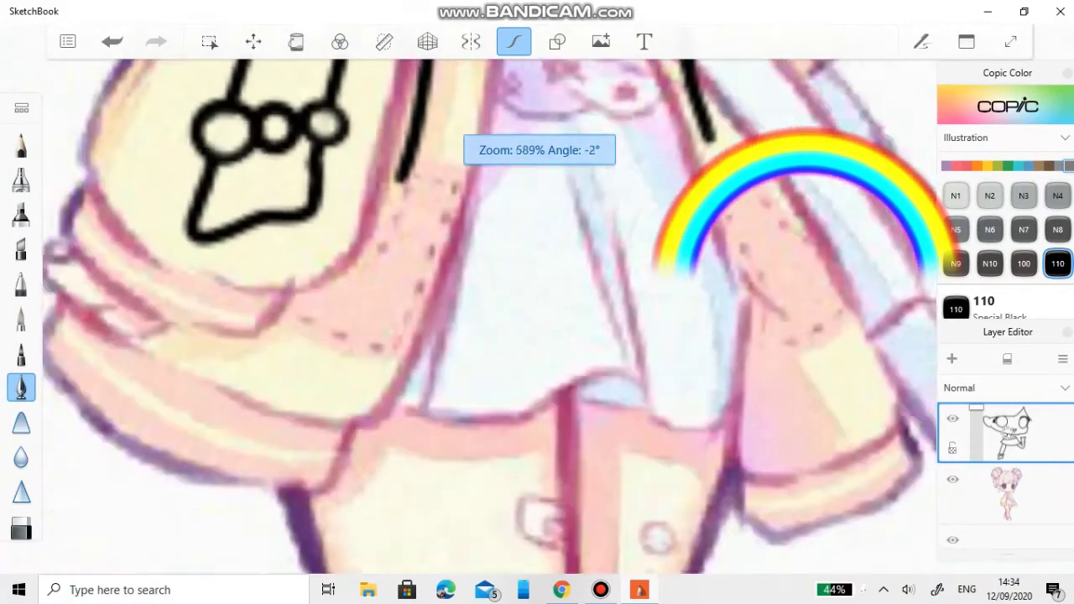
pyautogui.scroll(-2, 714, 285)
# Extend both side lines of the dress outward and down past the reference's skirt to the thighs.
pyautogui.moveTo(505, 166)
pyautogui.mouseDown()
pyautogui.moveTo(488, 315)
pyautogui.moveTo(480, 537)
pyautogui.mouseUp()
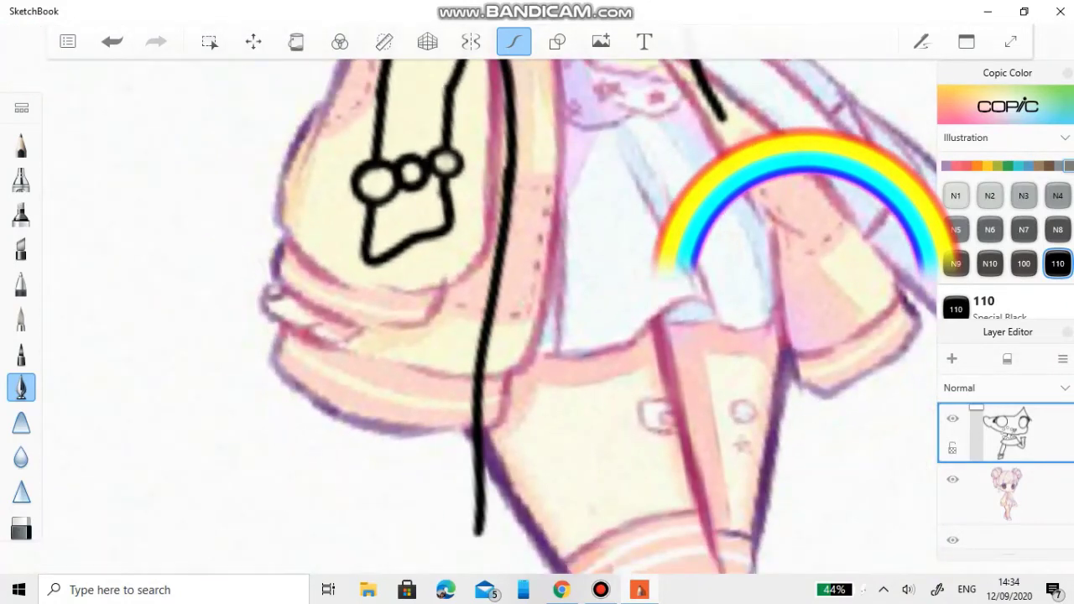
pyautogui.scroll(2, 537, 319)
pyautogui.moveTo(671, 281); pyautogui.dragTo(705, 461)
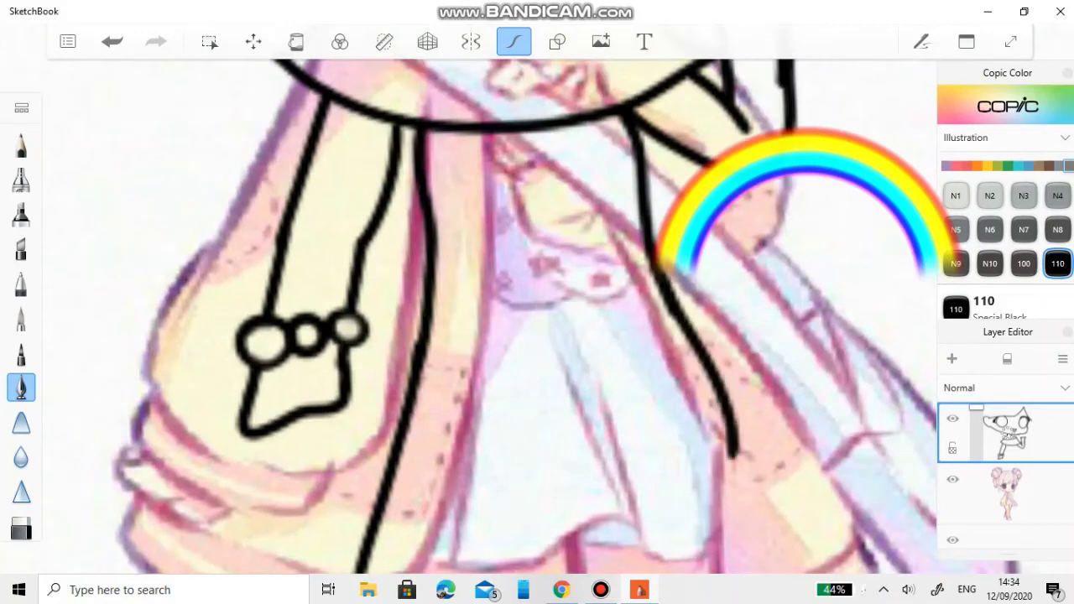
pyautogui.moveTo(536, 419); pyautogui.dragTo(491, 122)
# Join the dress's sides with a wavy hem and check the shape with the reference image hidden.
pyautogui.moveTo(649, 188)
pyautogui.mouseDown()
pyautogui.moveTo(735, 453)
pyautogui.moveTo(226, 465)
pyautogui.mouseUp()
pyautogui.scroll(-5, 470, 319)
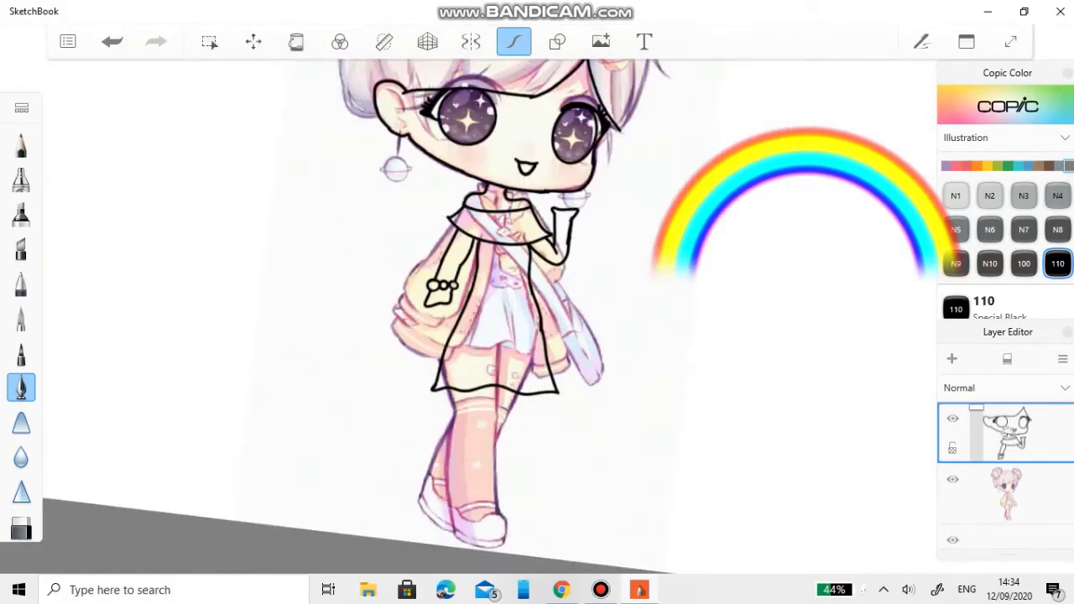
pyautogui.click(953, 480)
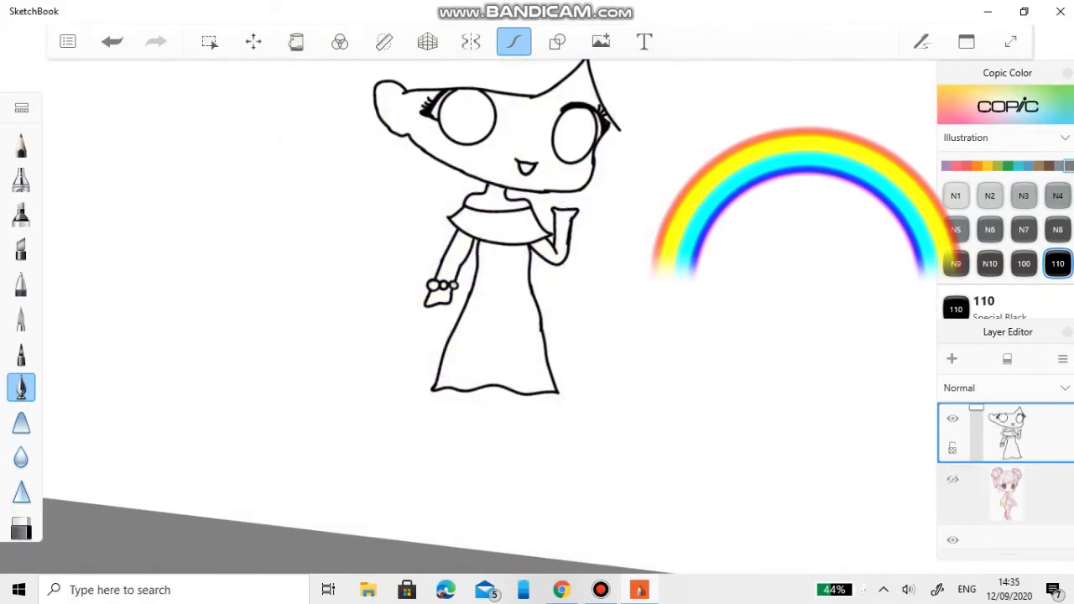
pyautogui.click(952, 479)
# Draw the outer line of the front leg from the hem down along the reference's sock toward the shoe.
pyautogui.scroll(10, 487, 369)
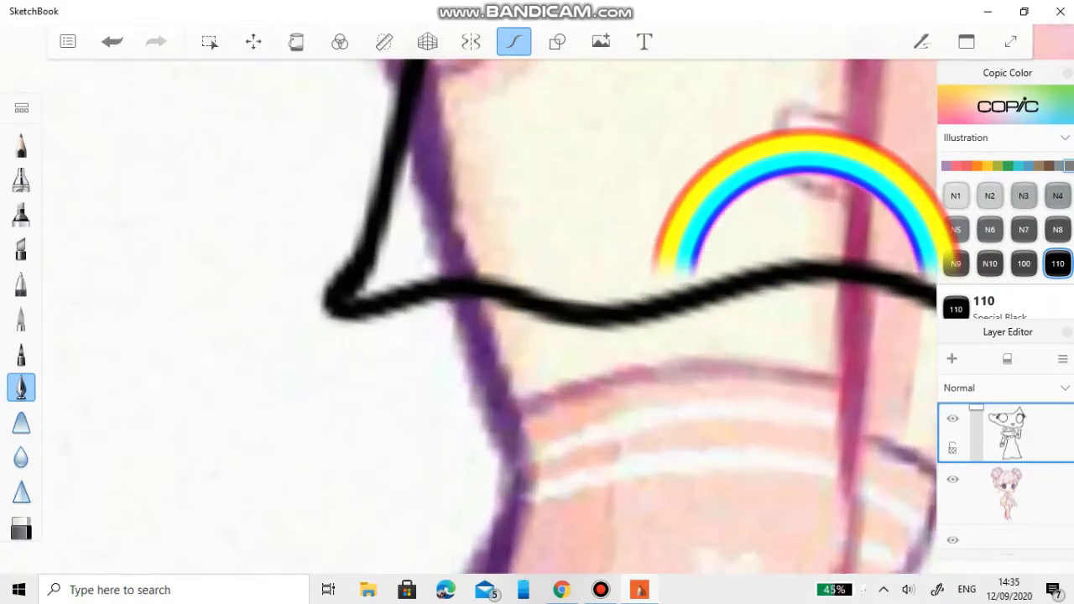
pyautogui.moveTo(515, 311); pyautogui.dragTo(515, 492)
pyautogui.scroll(-5, 537, 319)
pyautogui.scroll(3, 537, 319)
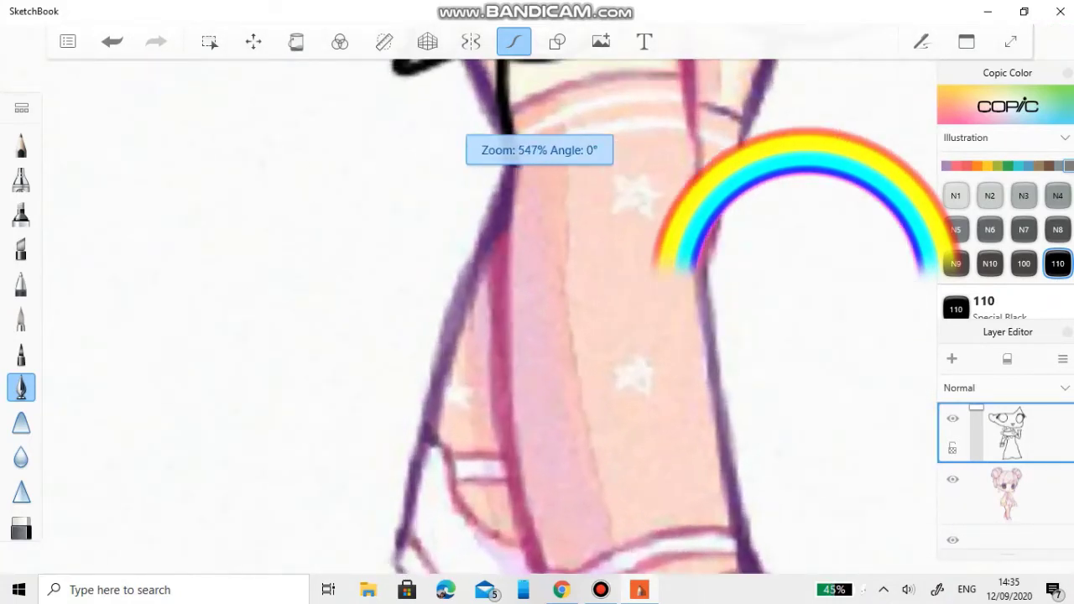
pyautogui.moveTo(516, 152); pyautogui.dragTo(522, 433)
pyautogui.scroll(-3, 537, 319)
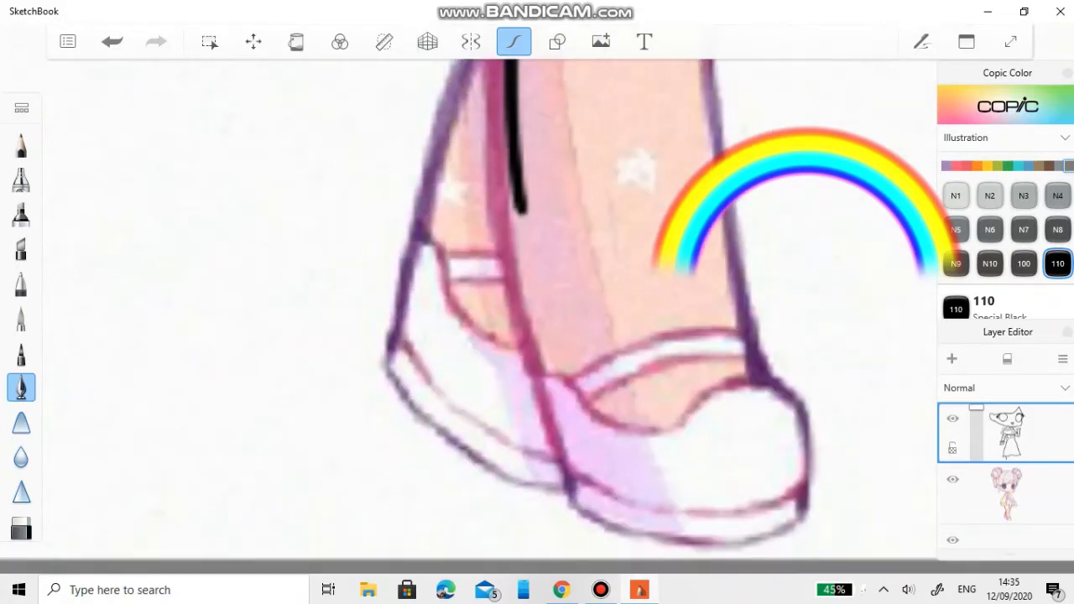
# Outline the front shoe, bring the leg's other side up to the hem, and check the drawing with the reference hidden.
pyautogui.moveTo(522, 210)
pyautogui.mouseDown()
pyautogui.moveTo(525, 302)
pyautogui.moveTo(575, 522)
pyautogui.moveTo(705, 552)
pyautogui.moveTo(792, 537)
pyautogui.moveTo(797, 465)
pyautogui.moveTo(776, 386)
pyautogui.moveTo(746, 382)
pyautogui.moveTo(732, 212)
pyautogui.mouseUp()
pyautogui.scroll(3, 537, 319)
pyautogui.moveTo(782, 448)
pyautogui.mouseDown()
pyautogui.moveTo(741, 355)
pyautogui.moveTo(719, 206)
pyautogui.mouseUp()
pyautogui.scroll(3, 537, 319)
pyautogui.moveTo(753, 435)
pyautogui.mouseDown()
pyautogui.moveTo(739, 301)
pyautogui.moveTo(750, 223)
pyautogui.mouseUp()
pyautogui.scroll(-3, 537, 319)
pyautogui.click(953, 479)
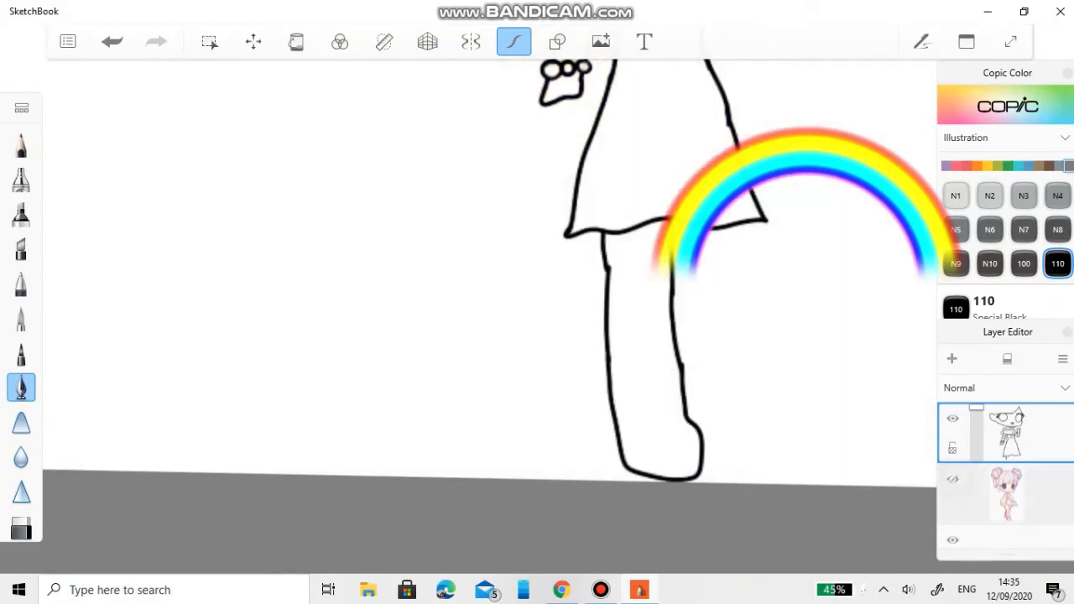
pyautogui.scroll(-3, 486, 269)
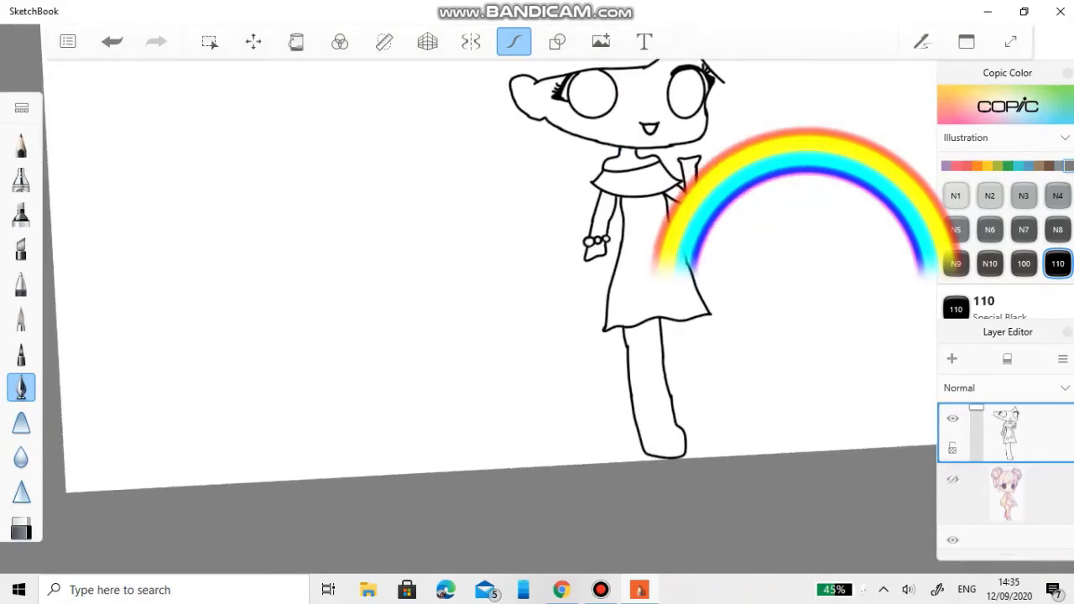
pyautogui.click(952, 479)
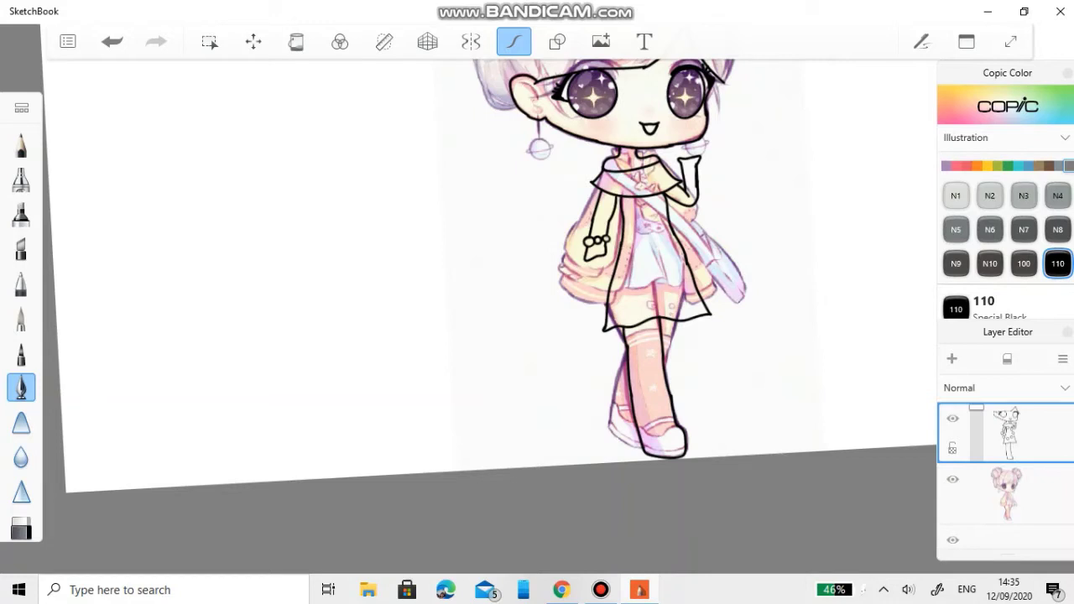
pyautogui.scroll(8, 487, 302)
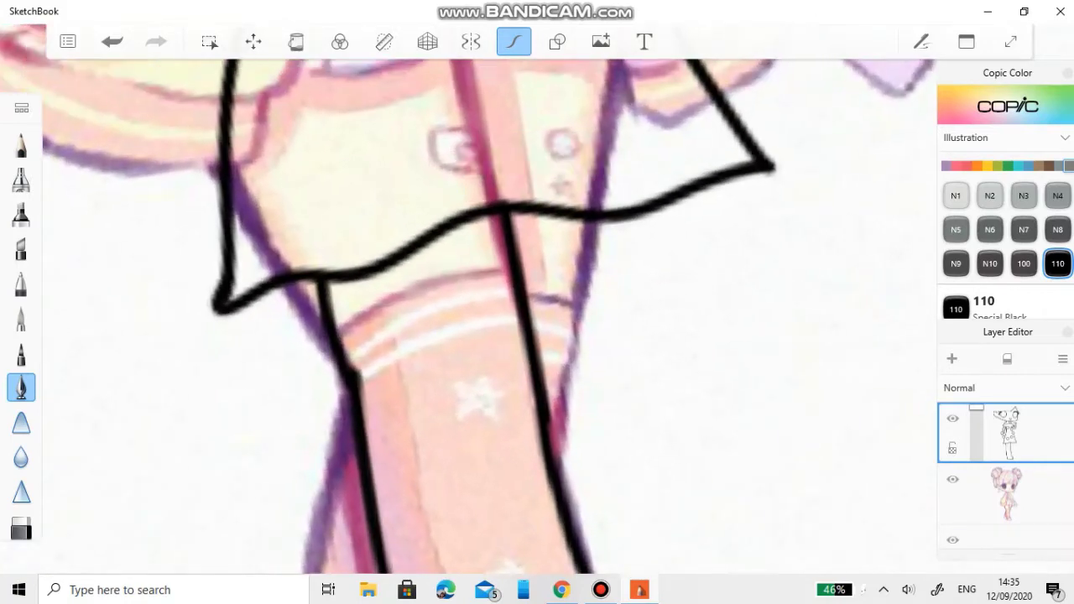
pyautogui.moveTo(603, 205); pyautogui.dragTo(760, 503)
pyautogui.scroll(-5, 487, 302)
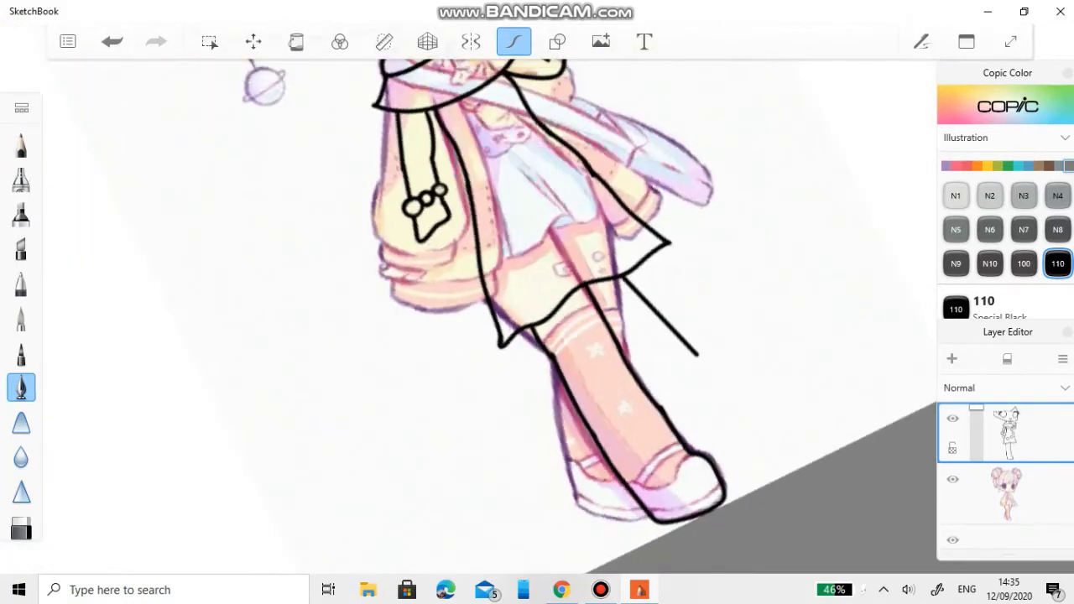
pyautogui.scroll(6, 537, 336)
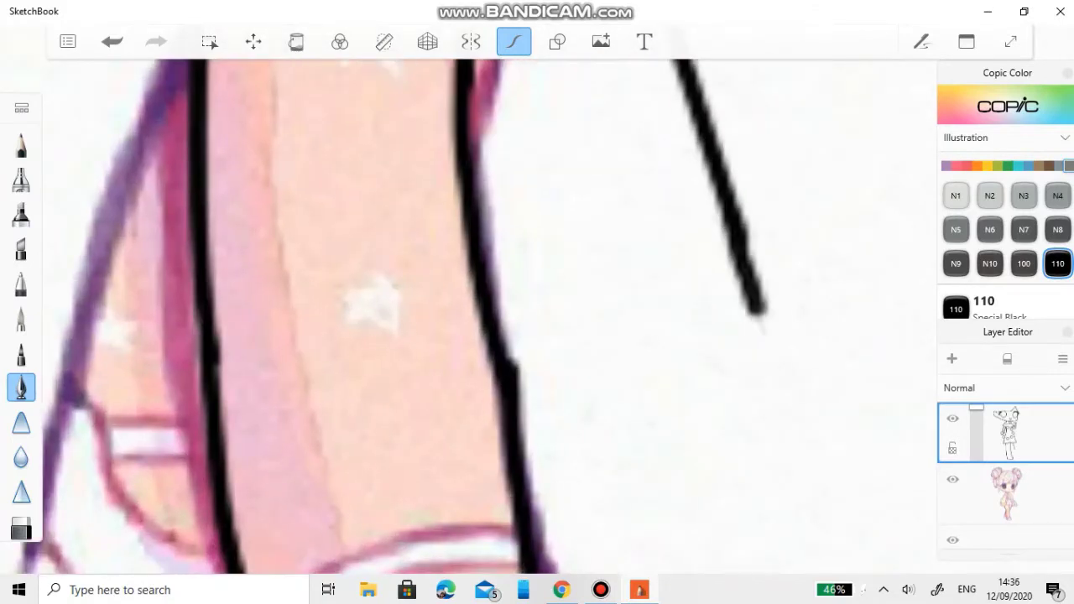
pyautogui.moveTo(537, 419); pyautogui.dragTo(415, 161)
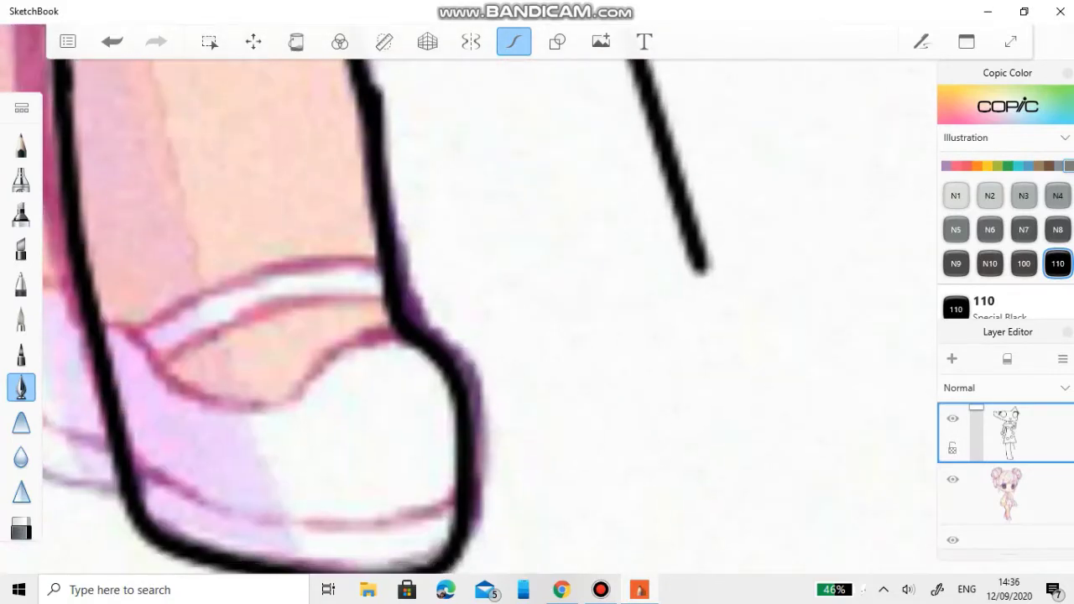
pyautogui.moveTo(693, 266)
pyautogui.mouseDown()
pyautogui.moveTo(789, 269)
pyautogui.moveTo(859, 347)
pyautogui.moveTo(904, 448)
pyautogui.moveTo(877, 475)
pyautogui.moveTo(669, 519)
pyautogui.moveTo(594, 518)
pyautogui.mouseUp()
pyautogui.hotkey('ctrl', 'z')
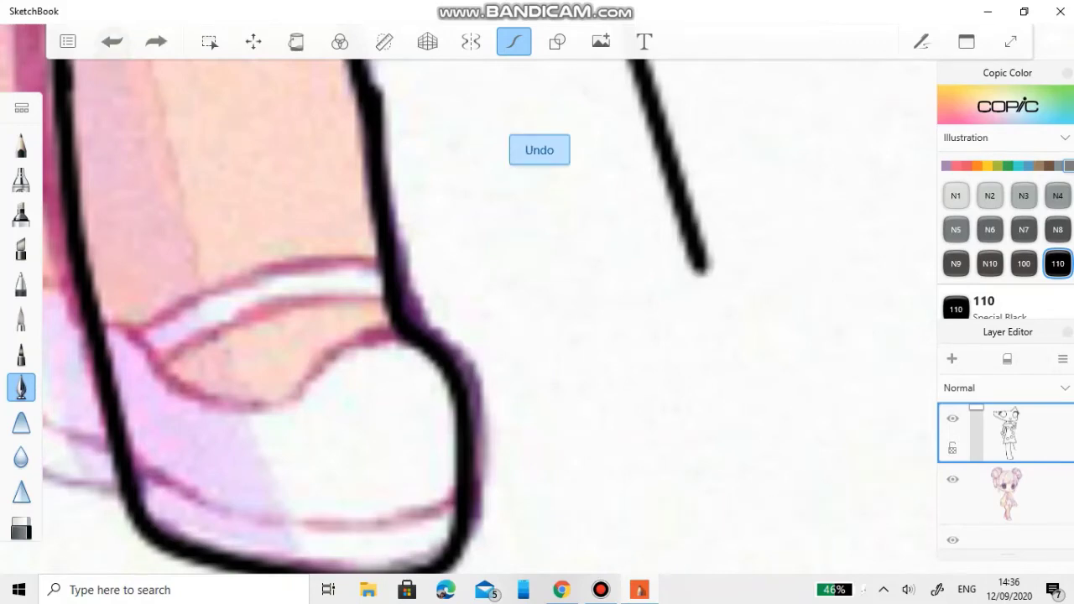
pyautogui.scroll(-3, 470, 302)
pyautogui.scroll(3, 669, 372)
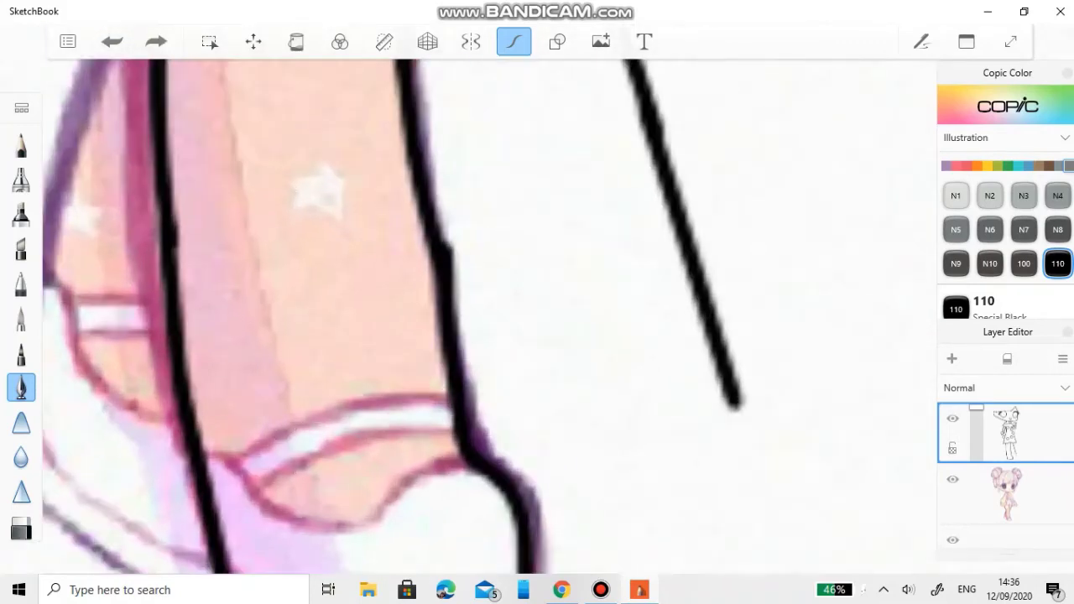
pyautogui.moveTo(735, 394); pyautogui.dragTo(801, 496)
pyautogui.scroll(-2, 537, 310)
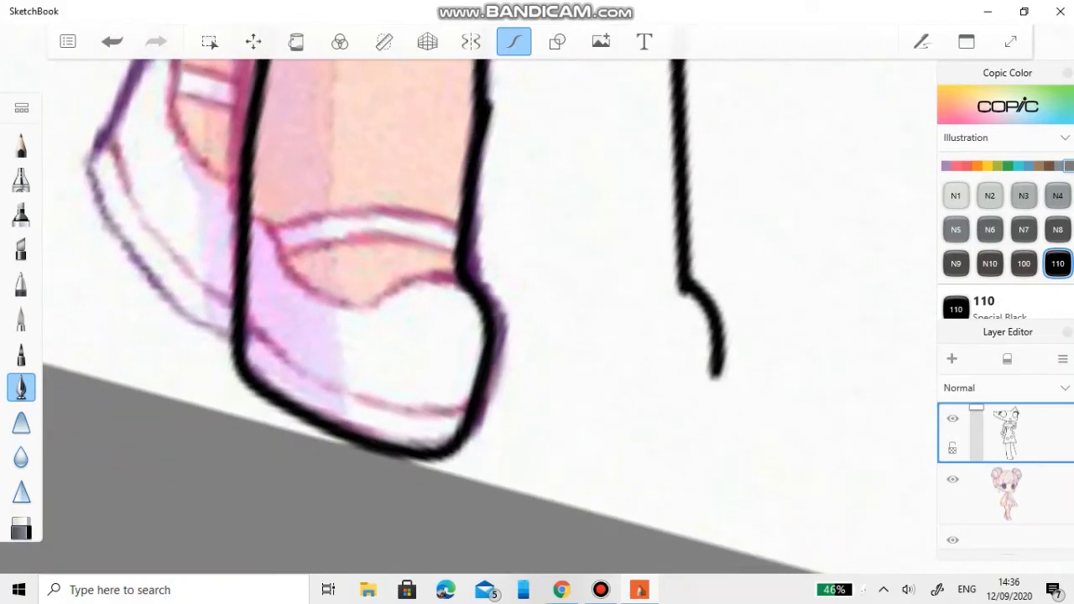
pyautogui.moveTo(717, 407)
pyautogui.mouseDown()
pyautogui.moveTo(715, 448)
pyautogui.moveTo(642, 444)
pyautogui.mouseUp()
pyautogui.hotkey('ctrl', 'z')
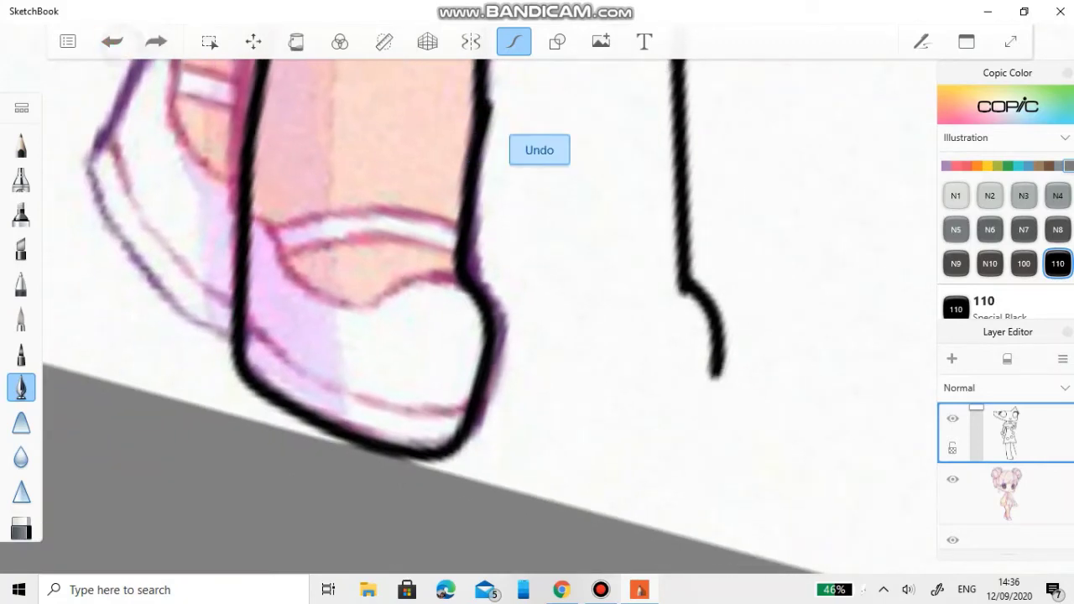
pyautogui.hotkey('ctrl', 'z')
pyautogui.scroll(-5, 537, 310)
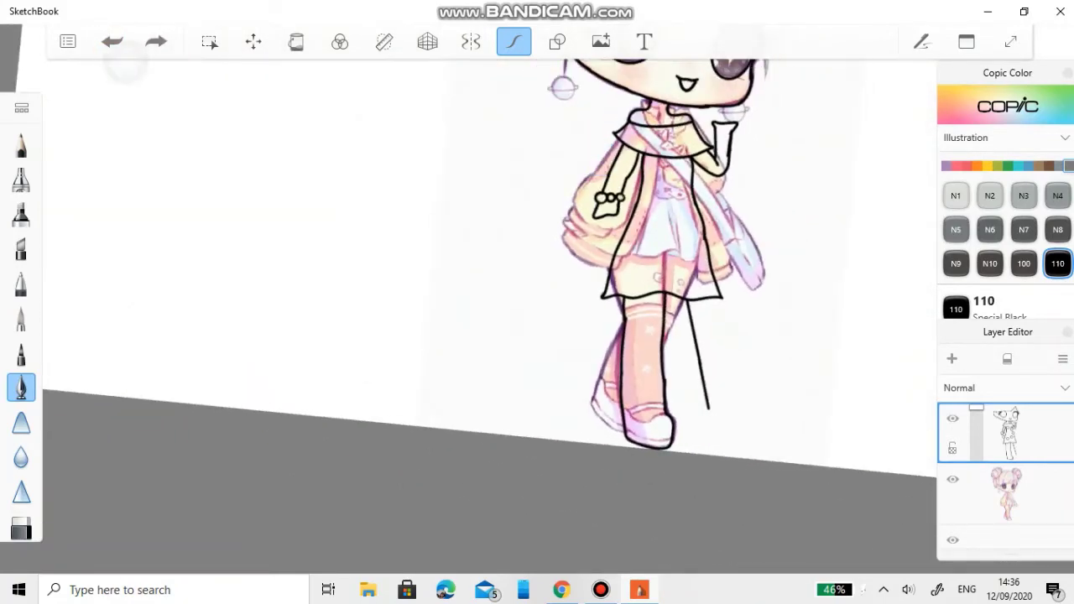
pyautogui.hotkey('ctrl', 'z')
pyautogui.scroll(4, 537, 311)
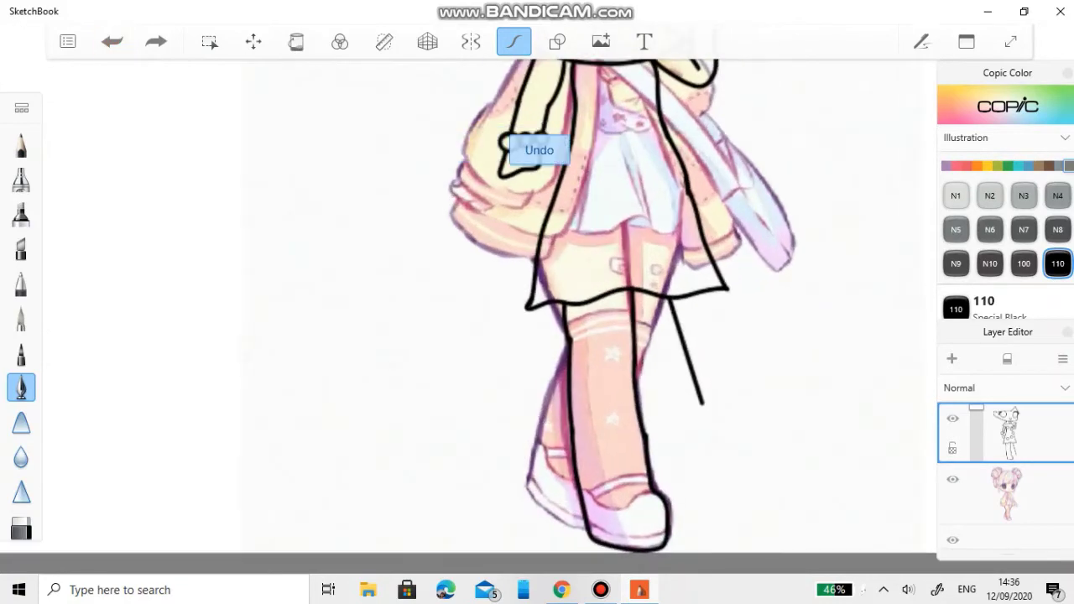
# Trace the back leg's thigh line from the hem diagonally down to meet the front leg.
pyautogui.scroll(3, 537, 310)
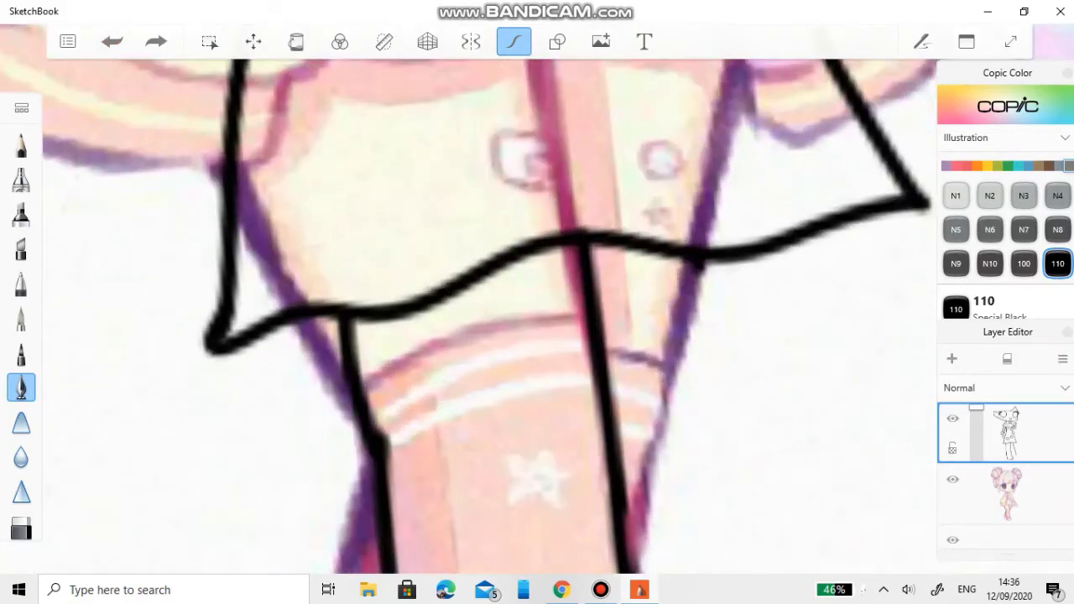
pyautogui.moveTo(700, 267)
pyautogui.mouseDown()
pyautogui.moveTo(689, 329)
pyautogui.moveTo(629, 547)
pyautogui.mouseUp()
pyautogui.scroll(-3, 537, 310)
pyautogui.scroll(3, 537, 310)
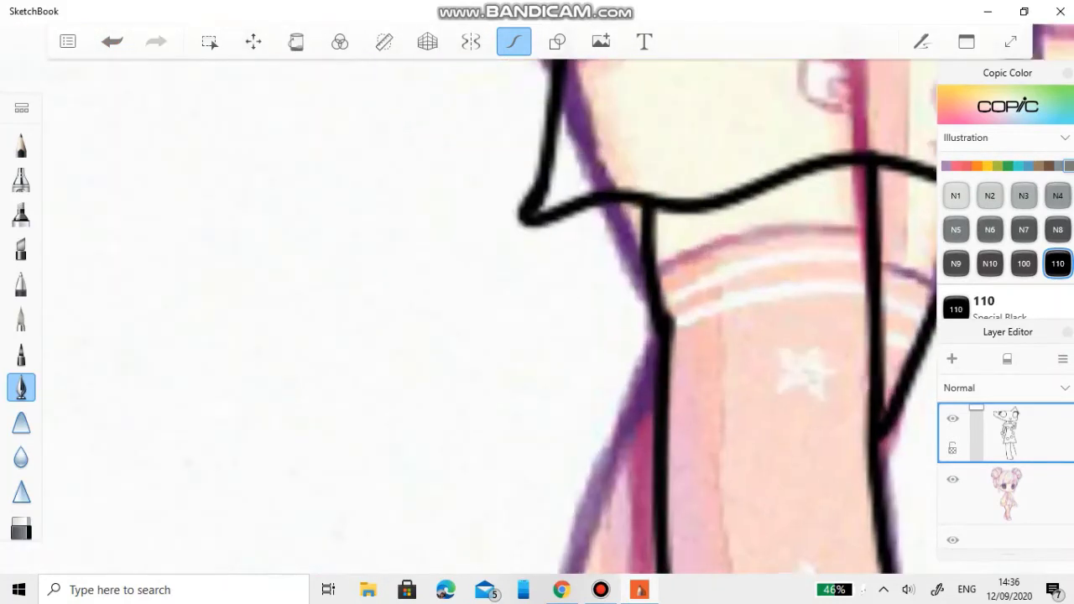
# Trace the back leg's calf and shoe outline where they emerge behind the front leg, ending the shoe at the front foot.
pyautogui.scroll(-3, 537, 310)
pyautogui.scroll(3, 537, 310)
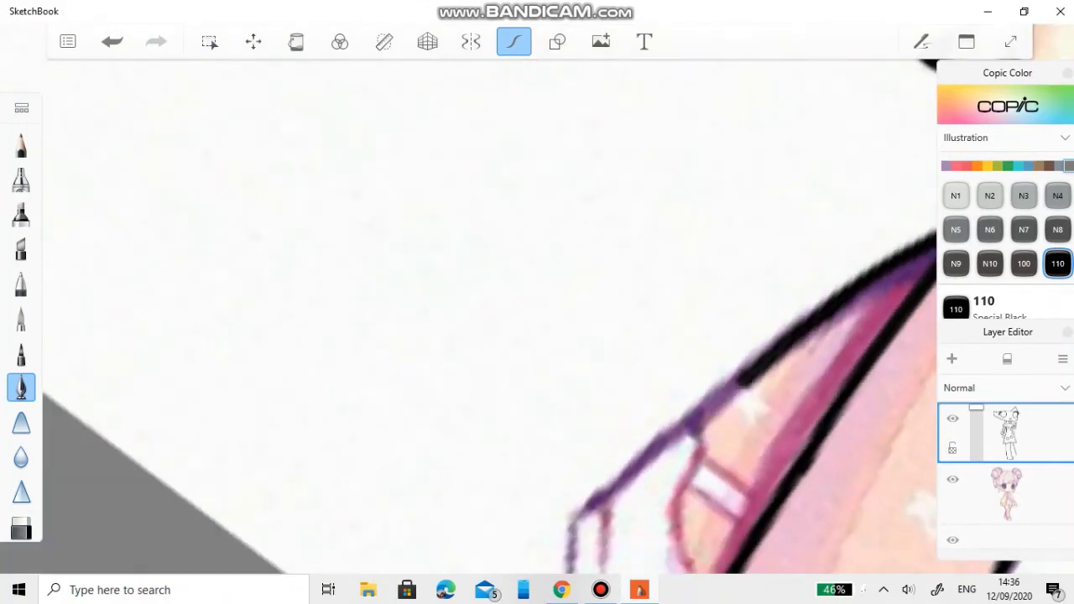
pyautogui.scroll(-2, 537, 311)
pyautogui.scroll(-2, 537, 310)
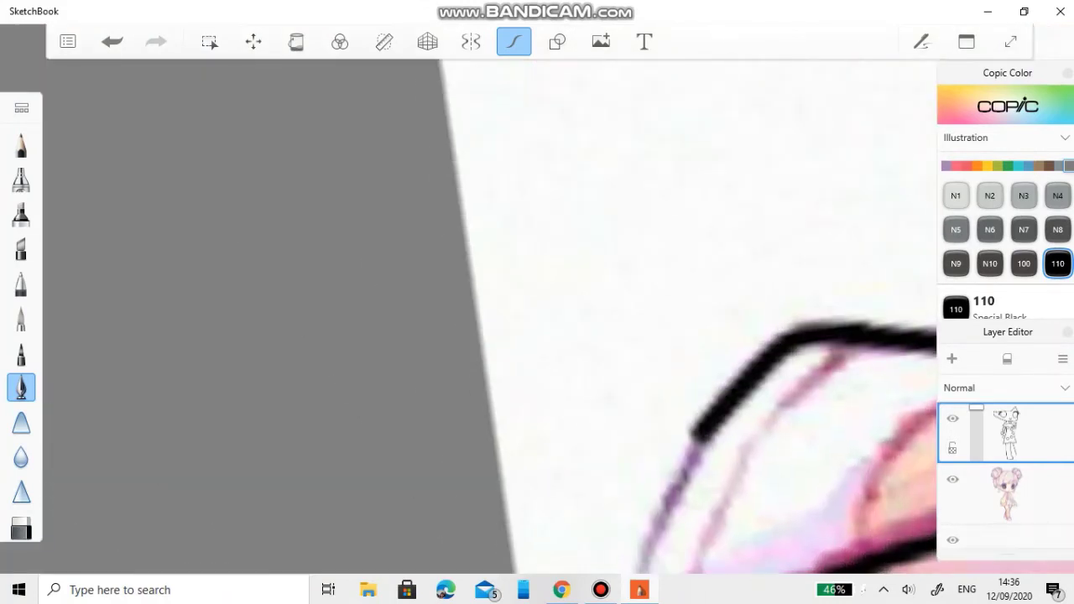
pyautogui.moveTo(872, 314); pyautogui.dragTo(642, 491)
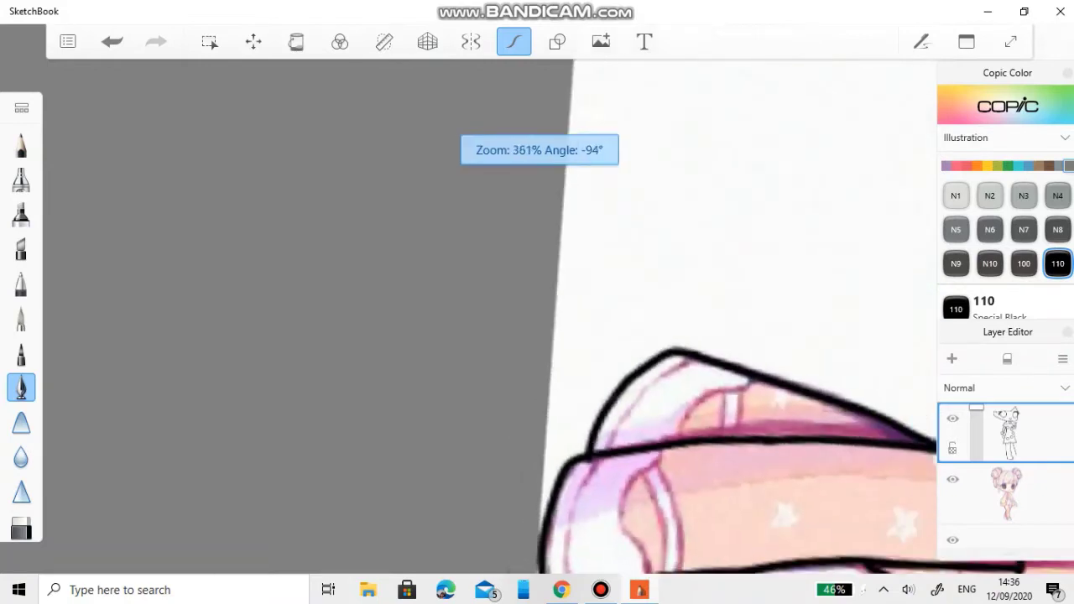
# Check the whole figure's line art with the reference layer hidden, leaving the reference visible again.
pyautogui.scroll(-3, 537, 311)
pyautogui.scroll(-3, 537, 310)
pyautogui.click(952, 479)
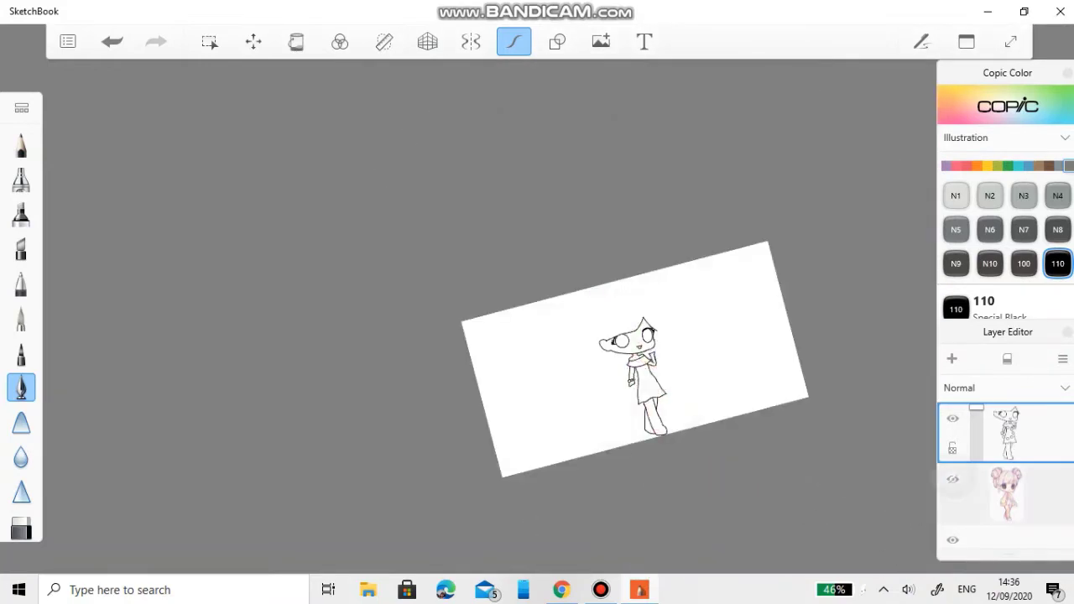
pyautogui.click(953, 479)
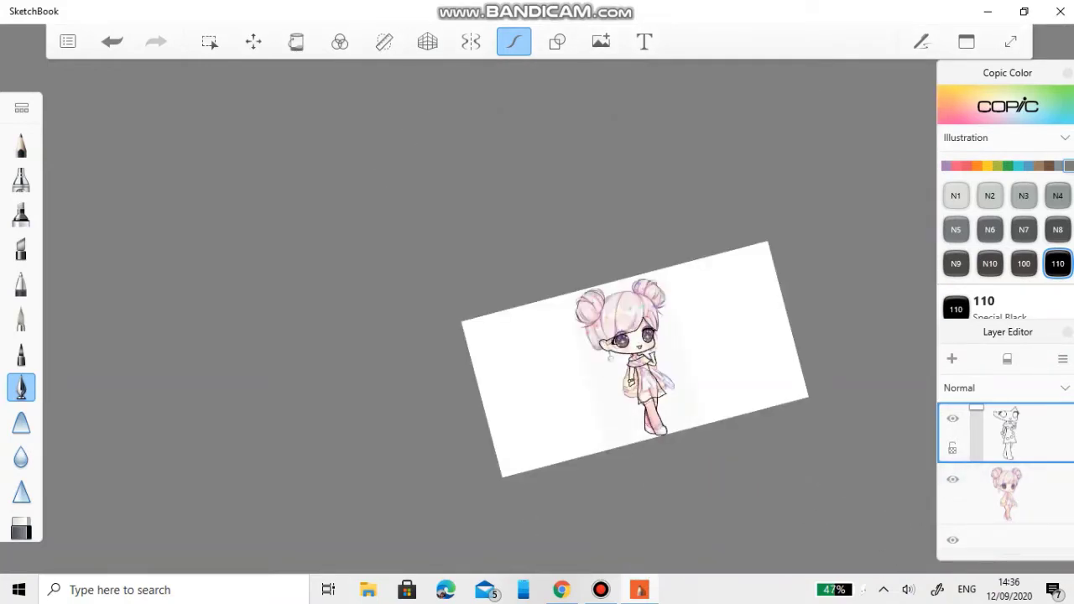
# Draw the top outline of the hair from the ear-side bun over the crown and down past the base of the other bun.
pyautogui.scroll(5, 537, 335)
pyautogui.scroll(3, 537, 336)
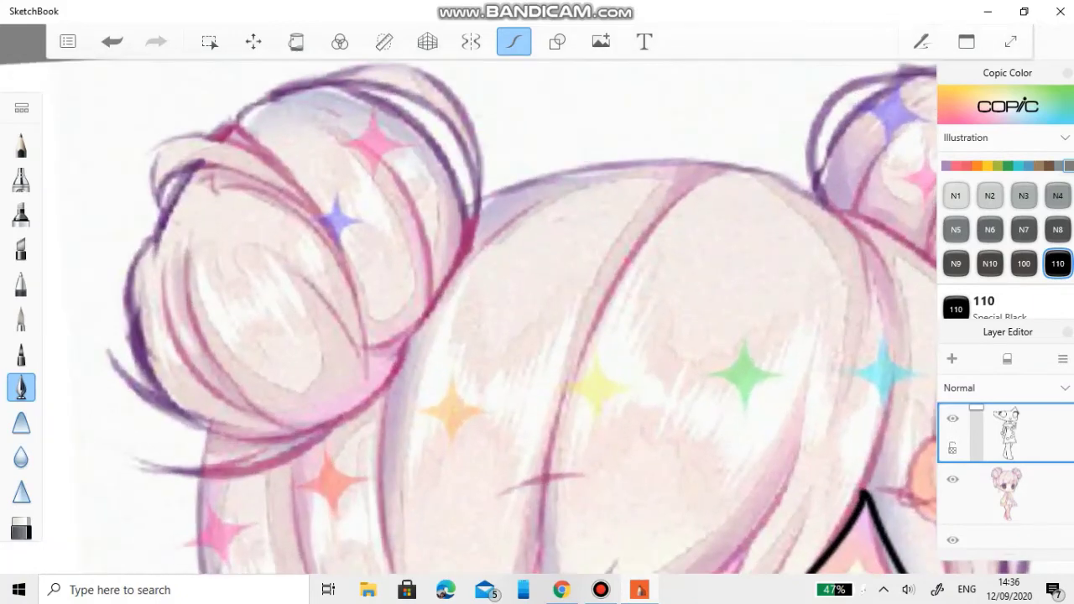
pyautogui.moveTo(743, 168)
pyautogui.mouseDown()
pyautogui.moveTo(633, 149)
pyautogui.moveTo(485, 200)
pyautogui.moveTo(419, 277)
pyautogui.mouseUp()
pyautogui.scroll(-3, 419, 277)
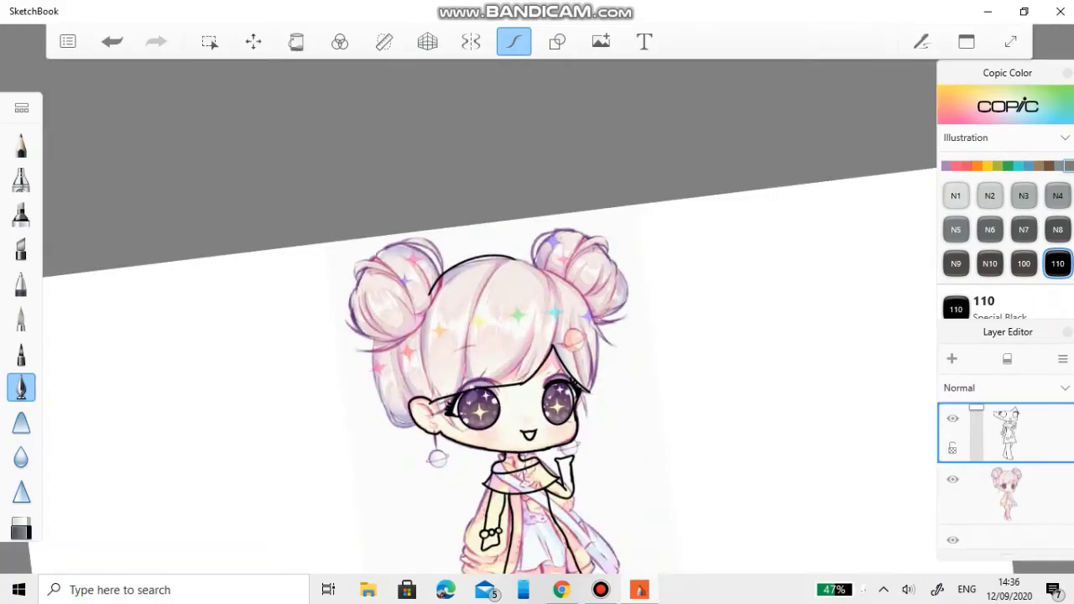
pyautogui.scroll(2, 420, 277)
pyautogui.moveTo(522, 338)
pyautogui.mouseDown()
pyautogui.moveTo(597, 367)
pyautogui.moveTo(657, 429)
pyautogui.mouseUp()
pyautogui.scroll(-3, 537, 336)
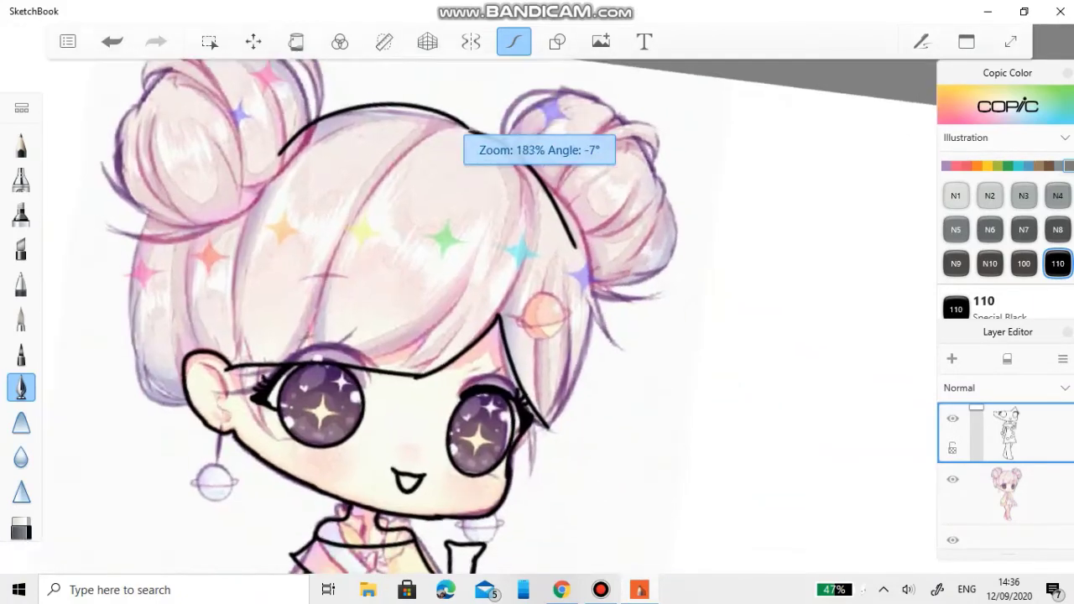
pyautogui.scroll(5, 537, 336)
pyautogui.moveTo(601, 311); pyautogui.dragTo(659, 485)
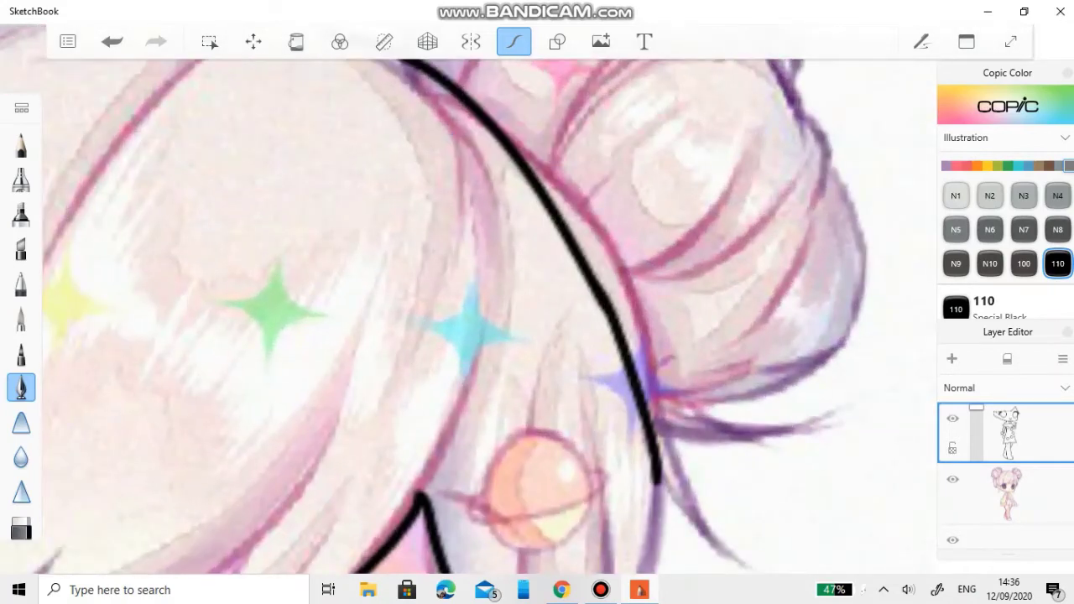
pyautogui.moveTo(681, 143); pyautogui.dragTo(728, 428)
pyautogui.hotkey('ctrl', 'z')
pyautogui.scroll(-3, 537, 335)
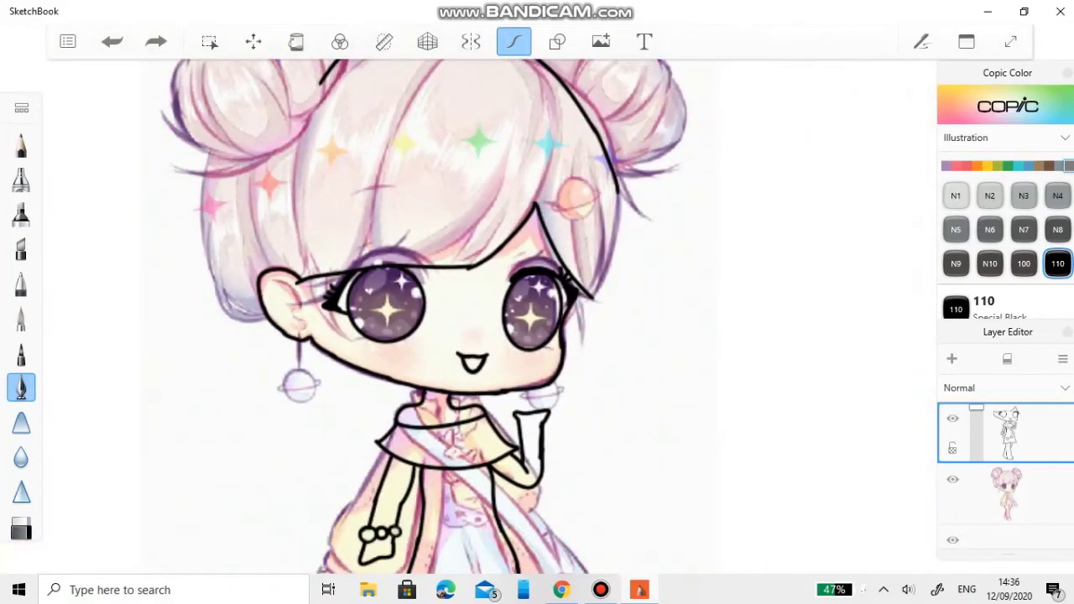
# Draw the outer hair line down past the raised hand's side of the face and curve it inward to meet that hand.
pyautogui.scroll(3, 537, 335)
pyautogui.moveTo(648, 173)
pyautogui.mouseDown()
pyautogui.moveTo(722, 478)
pyautogui.moveTo(677, 549)
pyautogui.mouseUp()
pyautogui.scroll(4, 536, 335)
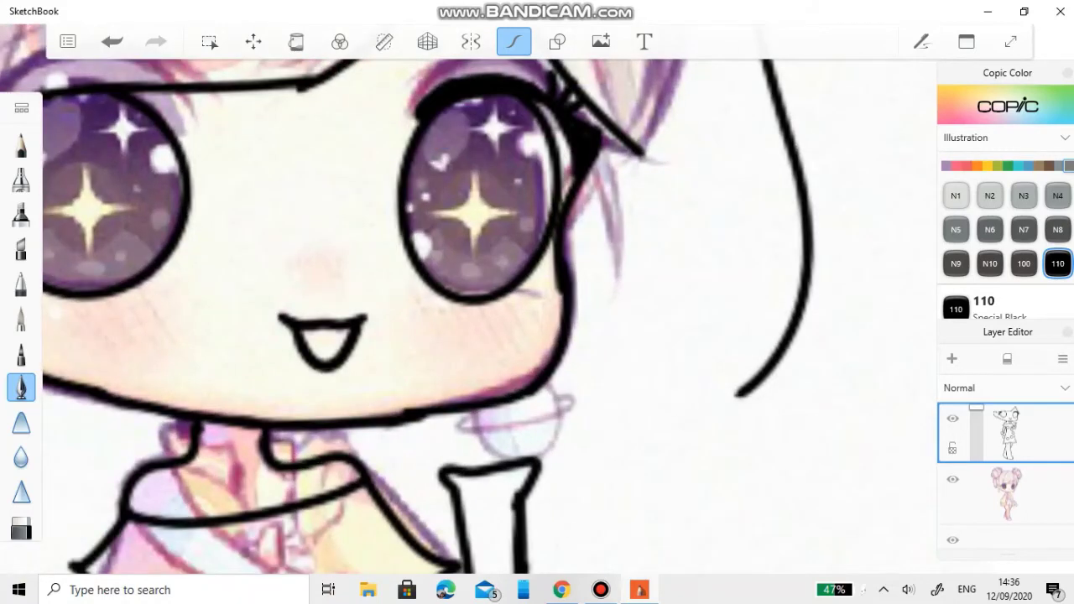
pyautogui.moveTo(747, 384)
pyautogui.mouseDown()
pyautogui.moveTo(671, 453)
pyautogui.moveTo(525, 525)
pyautogui.mouseUp()
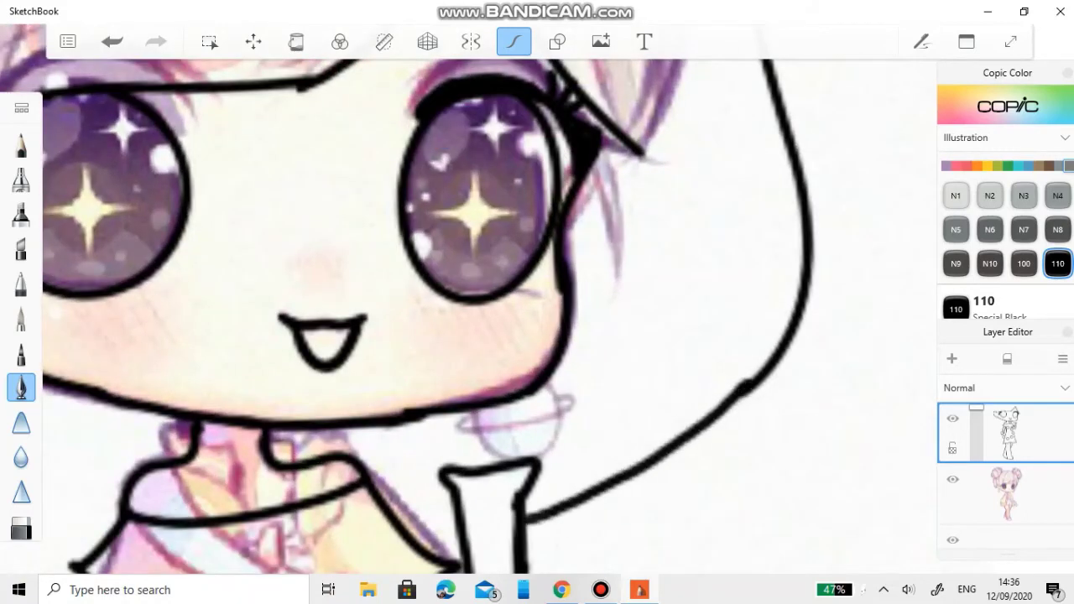
pyautogui.moveTo(654, 455); pyautogui.dragTo(592, 499)
pyautogui.scroll(-4, 536, 336)
pyautogui.scroll(5, 530, 123)
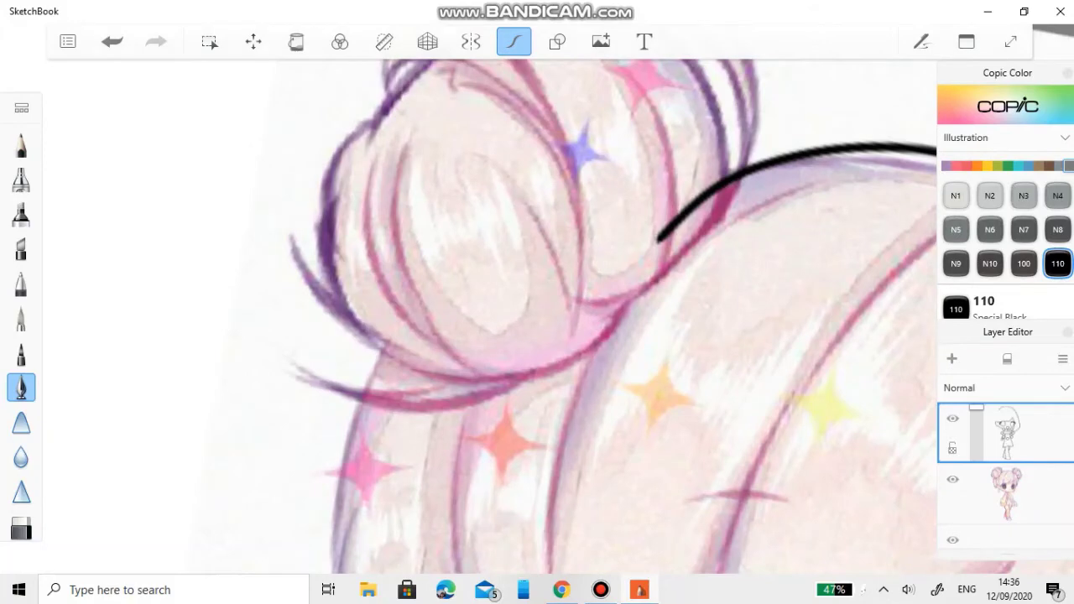
pyautogui.moveTo(658, 239)
pyautogui.mouseDown()
pyautogui.moveTo(469, 386)
pyautogui.moveTo(395, 490)
pyautogui.mouseUp()
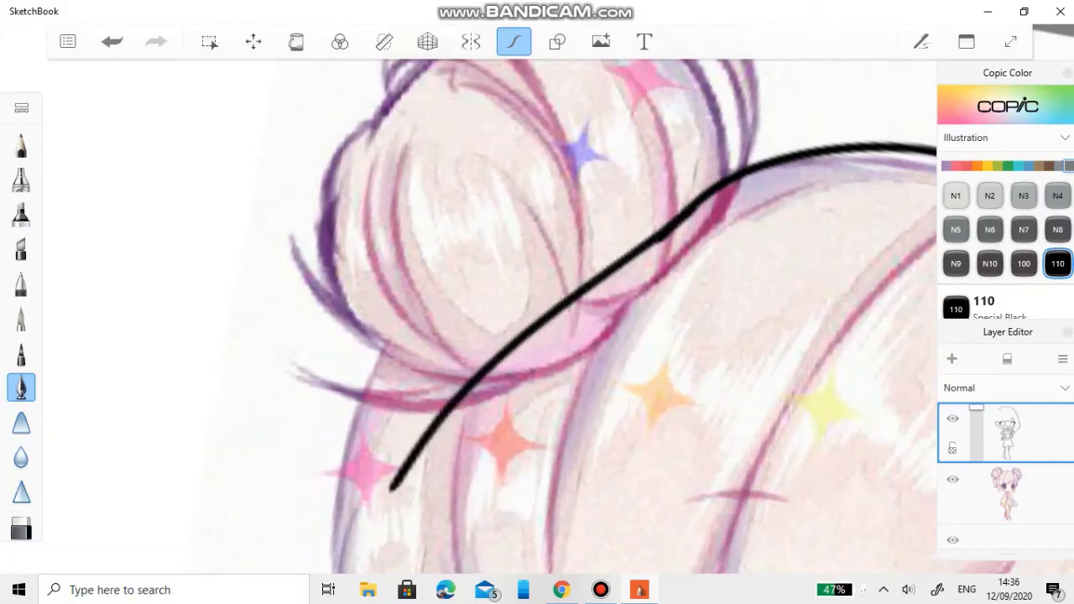
pyautogui.hotkey('ctrl', 'z')
# Draw the outer hair line on the ear side from the crown outline down to just outside the ear.
pyautogui.scroll(3, 537, 336)
pyautogui.moveTo(682, 287)
pyautogui.mouseDown()
pyautogui.moveTo(522, 372)
pyautogui.moveTo(420, 454)
pyautogui.mouseUp()
pyautogui.hotkey('ctrl', 'z')
pyautogui.scroll(3, 537, 335)
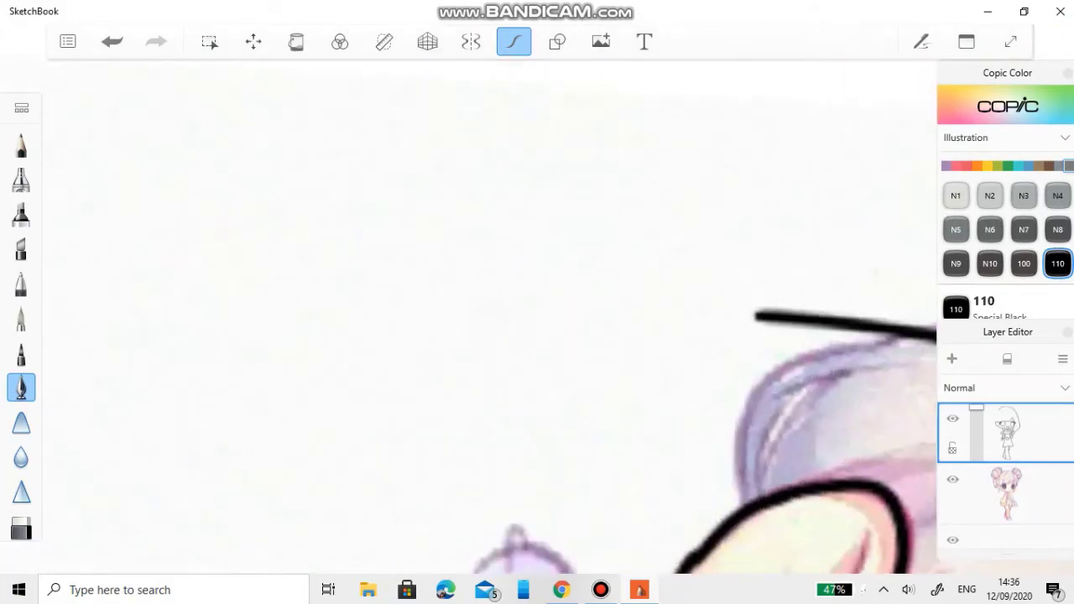
pyautogui.moveTo(797, 321)
pyautogui.mouseDown()
pyautogui.moveTo(467, 390)
pyautogui.moveTo(446, 409)
pyautogui.mouseUp()
pyautogui.scroll(-5, 490, 319)
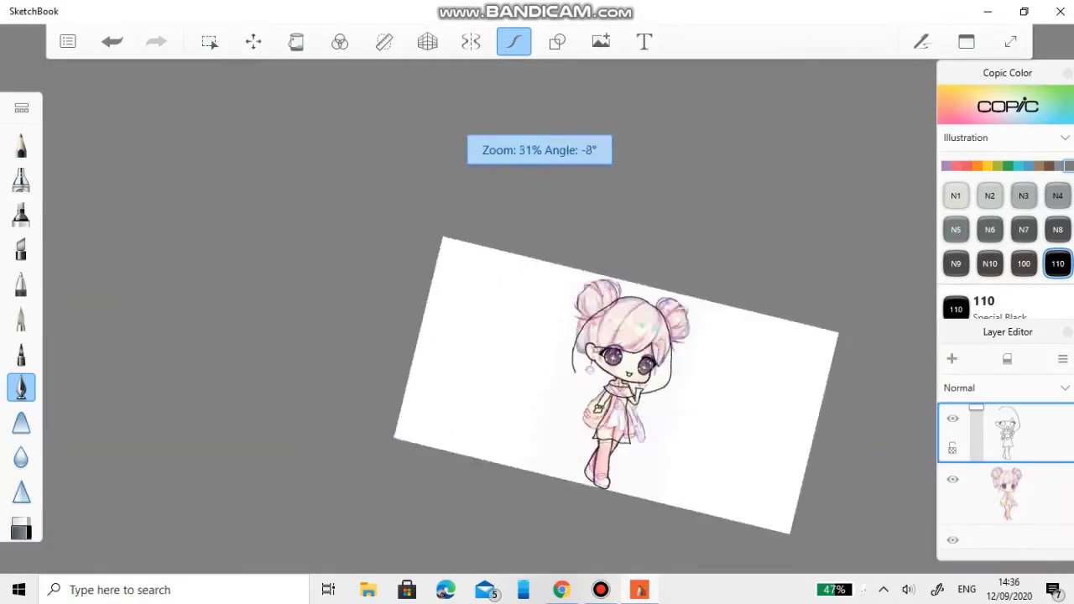
# Curve the ear-side hair outline beneath the ear to meet the lowered arm, and check it with the reference hidden.
pyautogui.scroll(10, 490, 316)
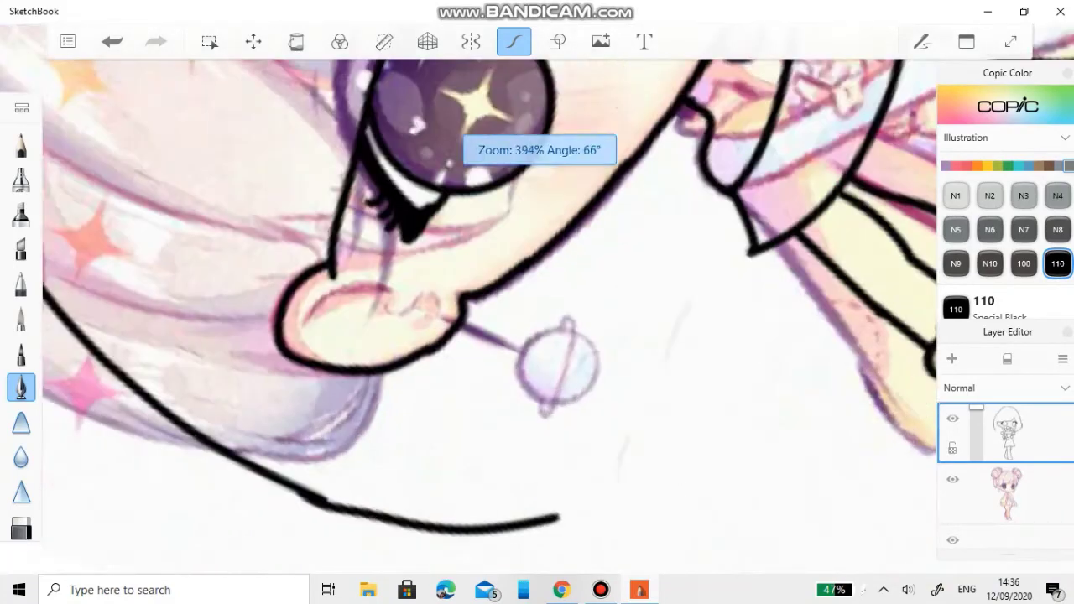
pyautogui.scroll(3, 490, 316)
pyautogui.moveTo(588, 508)
pyautogui.mouseDown()
pyautogui.moveTo(767, 464)
pyautogui.moveTo(837, 423)
pyautogui.moveTo(935, 320)
pyautogui.mouseUp()
pyautogui.scroll(-2, 490, 316)
pyautogui.moveTo(723, 517); pyautogui.dragTo(702, 354)
pyautogui.scroll(-8, 490, 315)
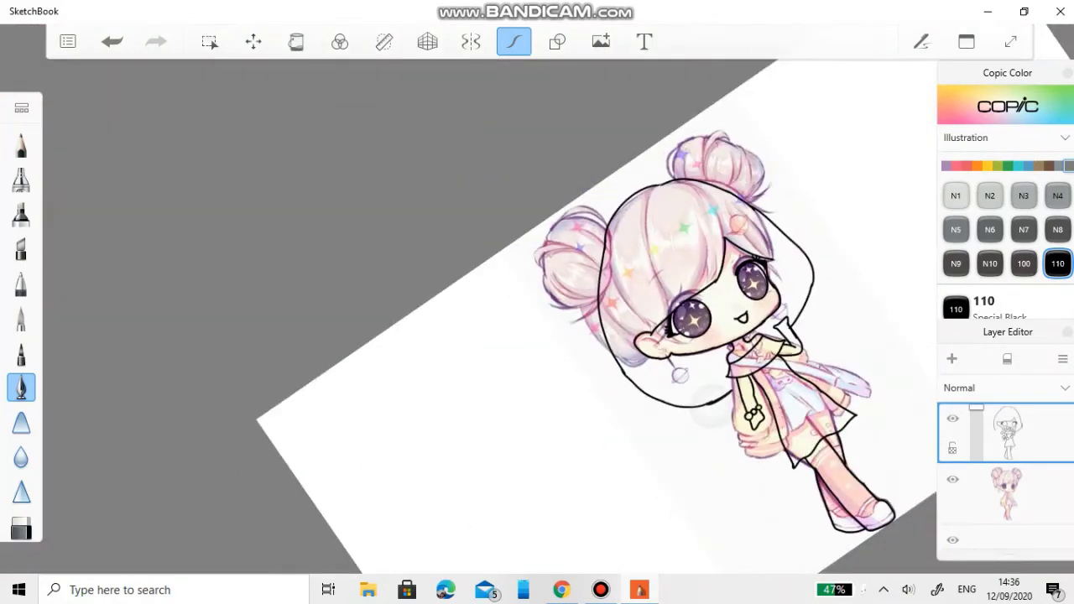
pyautogui.scroll(8, 490, 316)
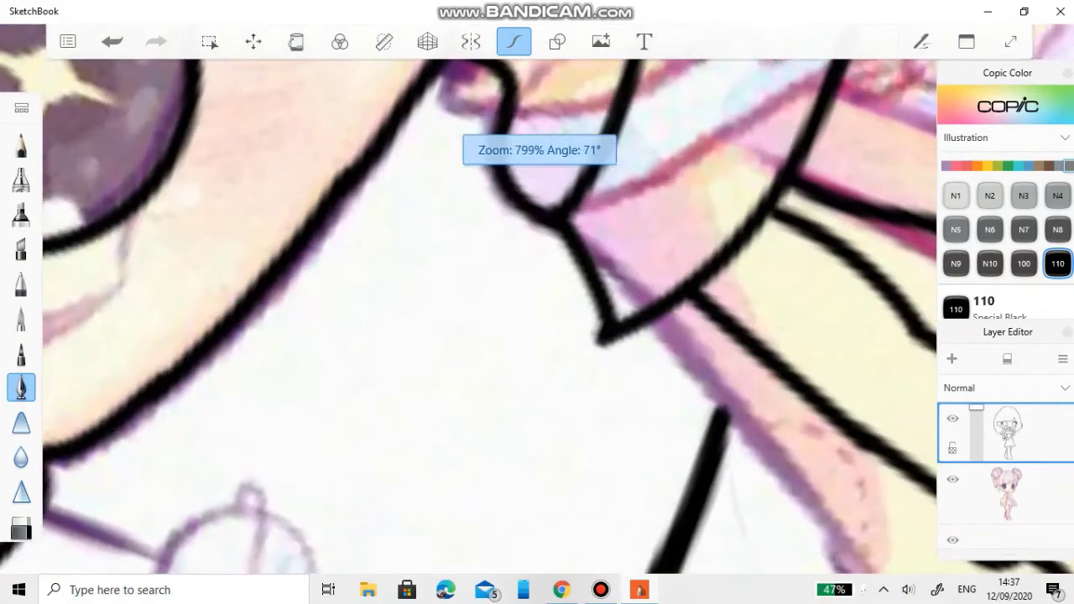
pyautogui.moveTo(713, 428); pyautogui.dragTo(760, 352)
pyautogui.scroll(-3, 490, 315)
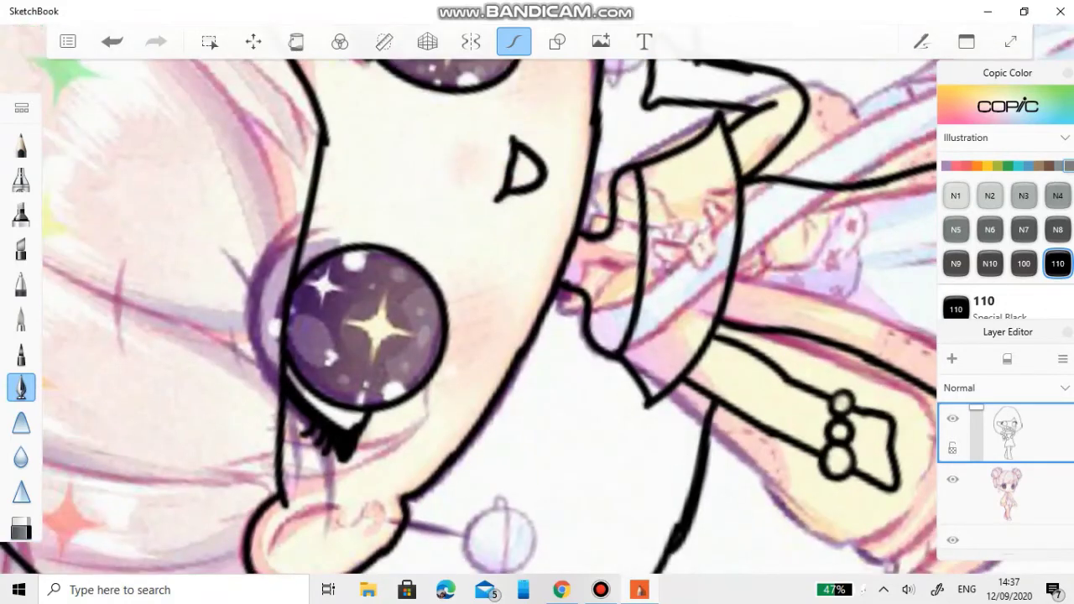
pyautogui.click(952, 479)
pyautogui.scroll(-5, 490, 316)
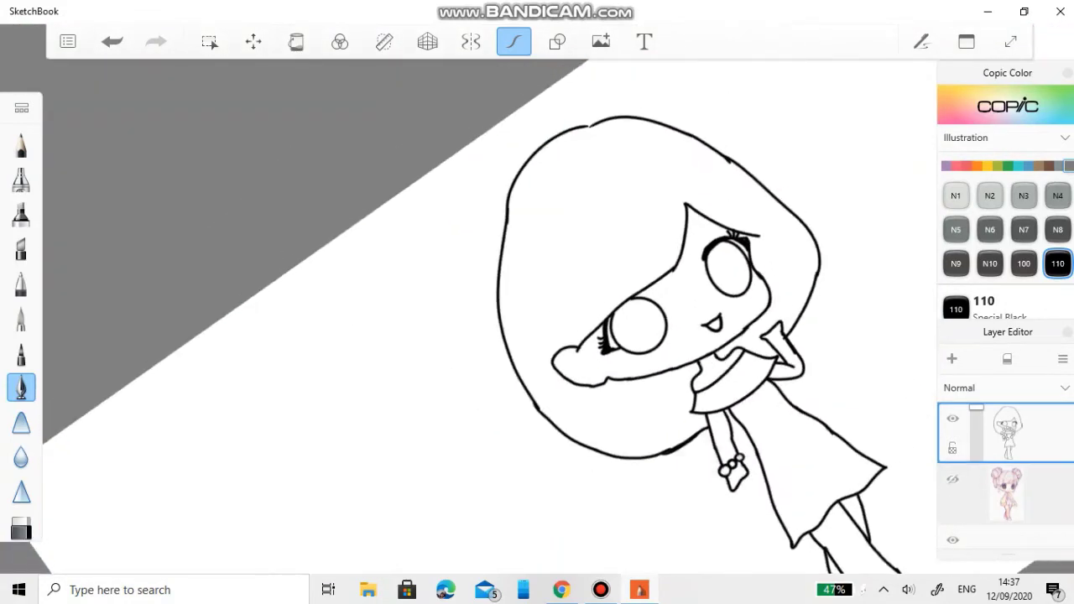
pyautogui.click(952, 479)
# Draw a curved line inside the hair outline from above the ear toward the crown, and hide the reference layer.
pyautogui.scroll(5, 490, 316)
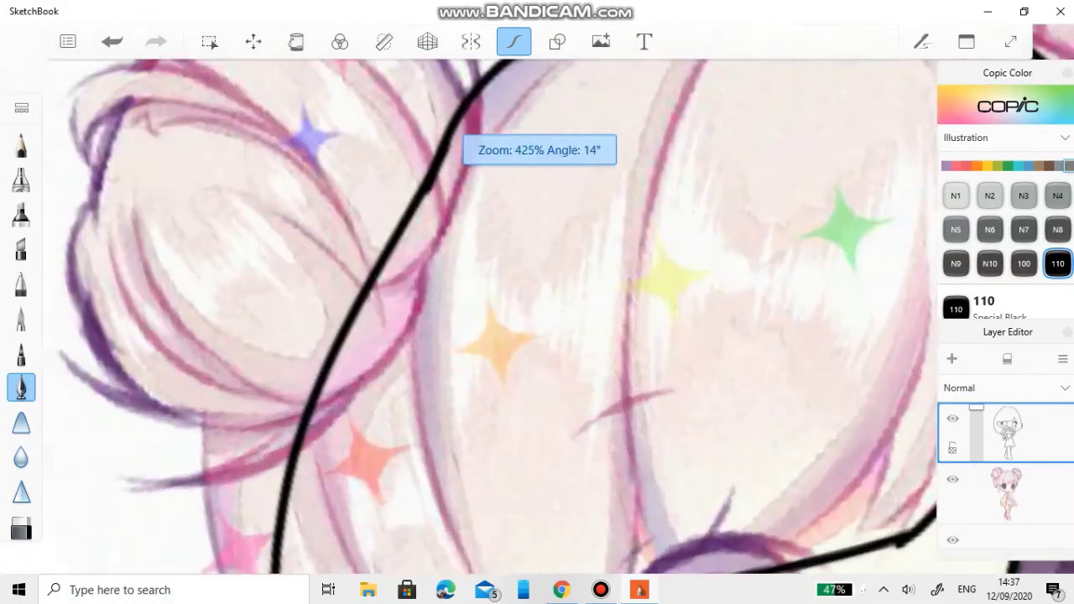
pyautogui.moveTo(789, 124)
pyautogui.mouseDown()
pyautogui.moveTo(749, 127)
pyautogui.moveTo(435, 409)
pyautogui.moveTo(373, 574)
pyautogui.mouseUp()
pyautogui.scroll(-3, 490, 315)
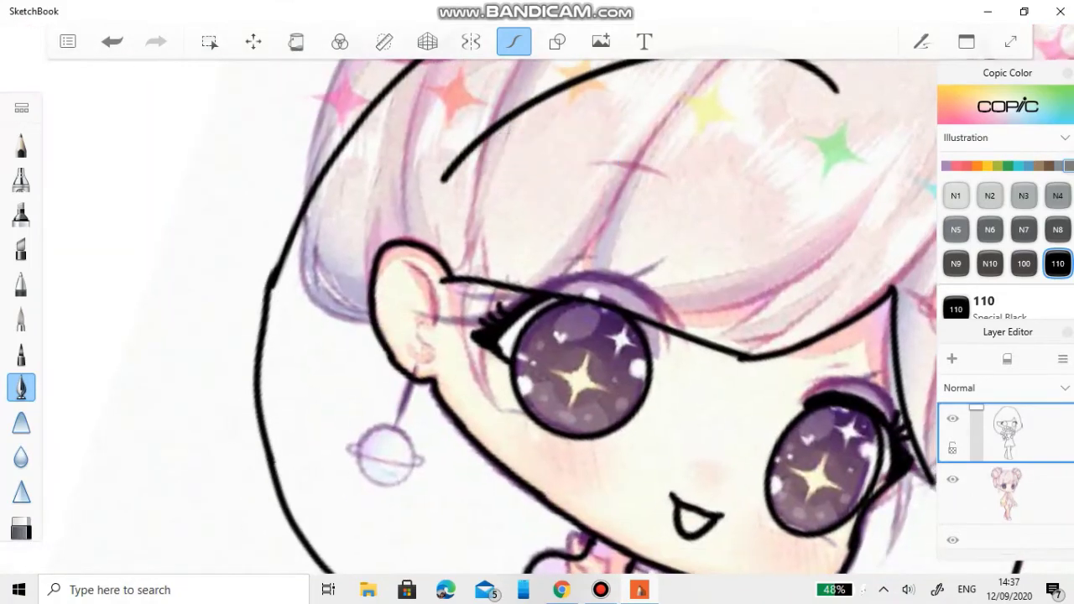
pyautogui.click(952, 479)
pyautogui.scroll(-5, 490, 316)
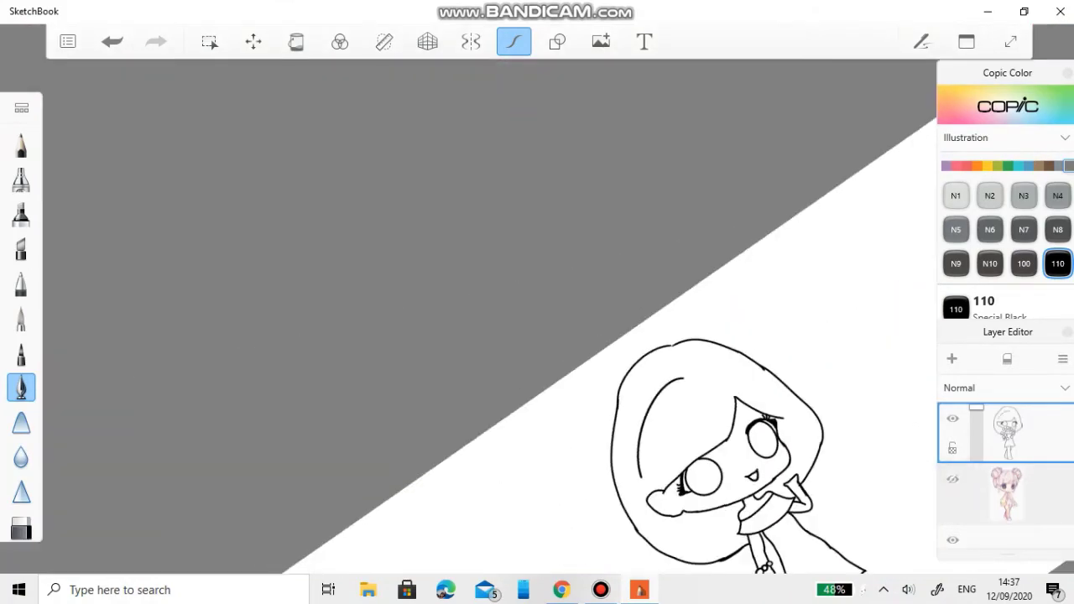
# Show the reference, extend the inner hair arc across the head, and add a short separate stroke reaching the planet hairclip.
pyautogui.scroll(10, 490, 315)
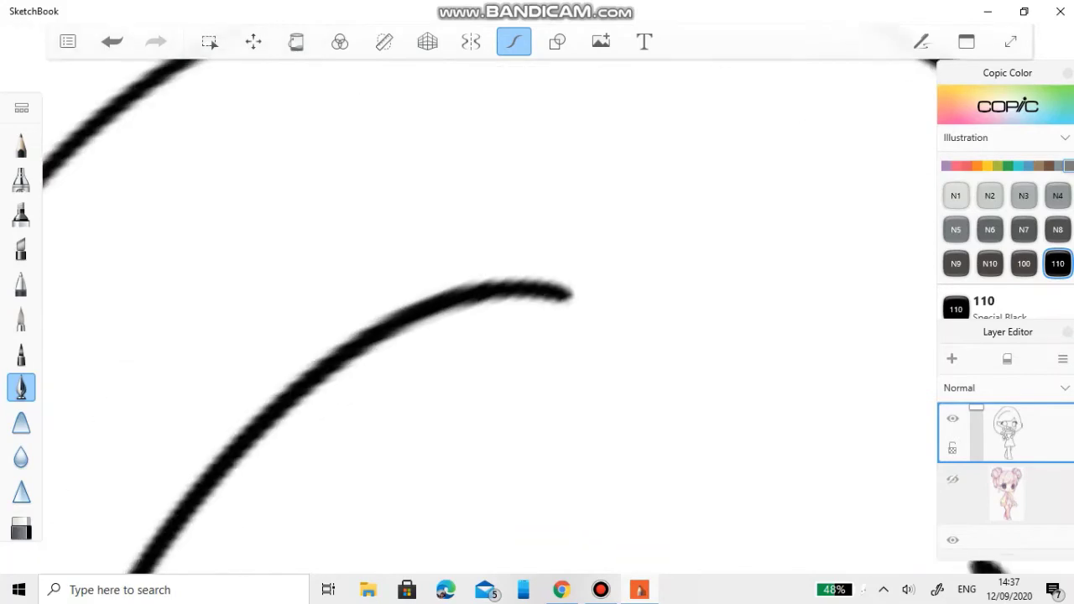
pyautogui.click(952, 479)
pyautogui.scroll(-1, 490, 315)
pyautogui.moveTo(464, 406); pyautogui.dragTo(713, 319)
pyautogui.scroll(-1, 490, 315)
pyautogui.scroll(3, 490, 316)
pyautogui.moveTo(496, 308); pyautogui.dragTo(915, 440)
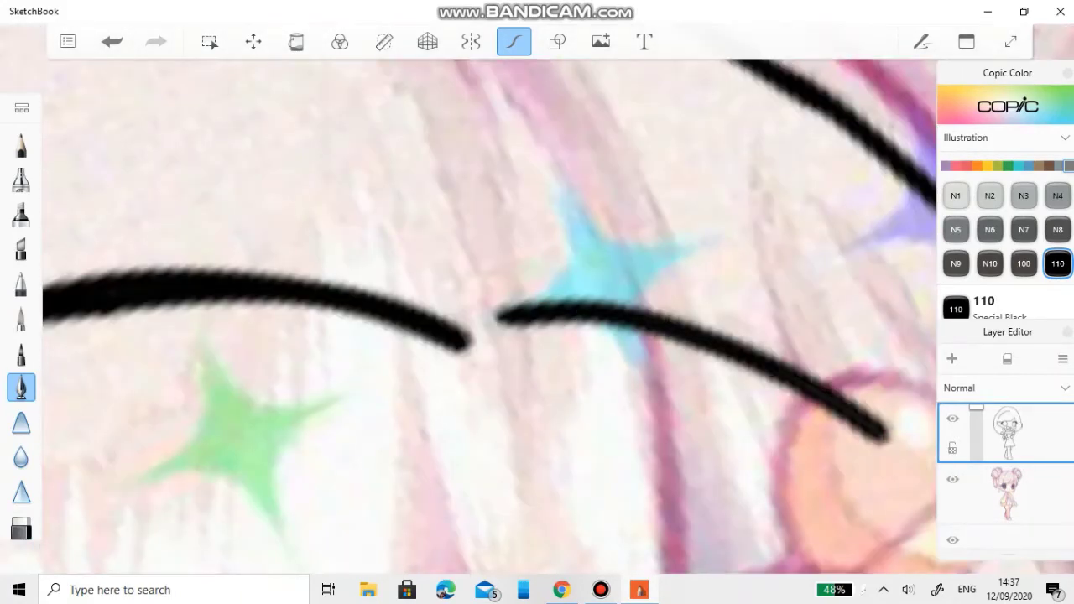
pyautogui.scroll(-2, 490, 315)
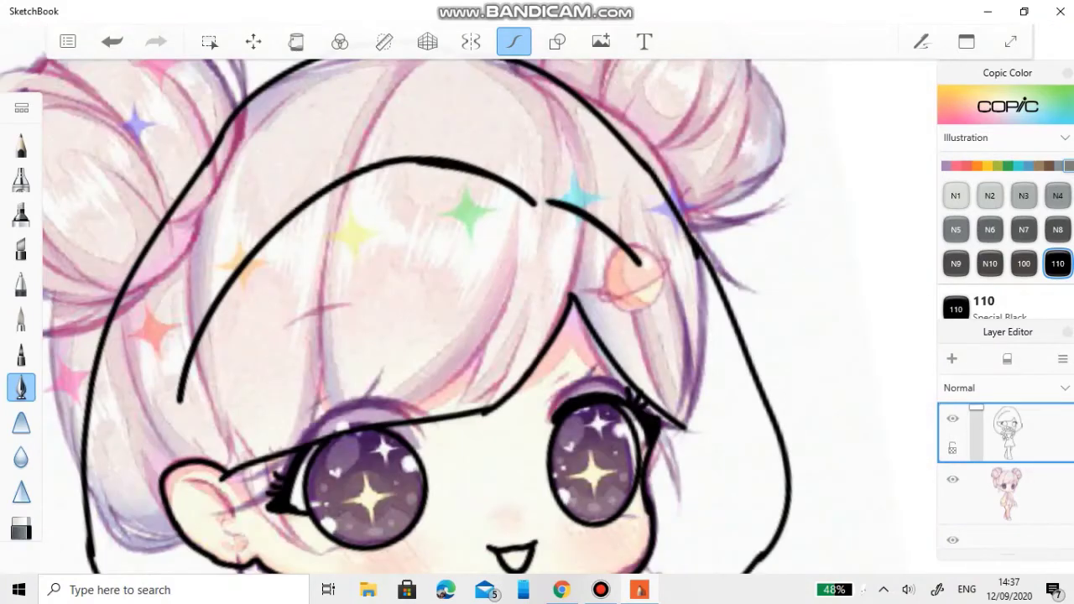
# Hide the reference layer and join the lower end of the inner hair arc to the top of the ear.
pyautogui.click(952, 479)
pyautogui.scroll(-2, 490, 315)
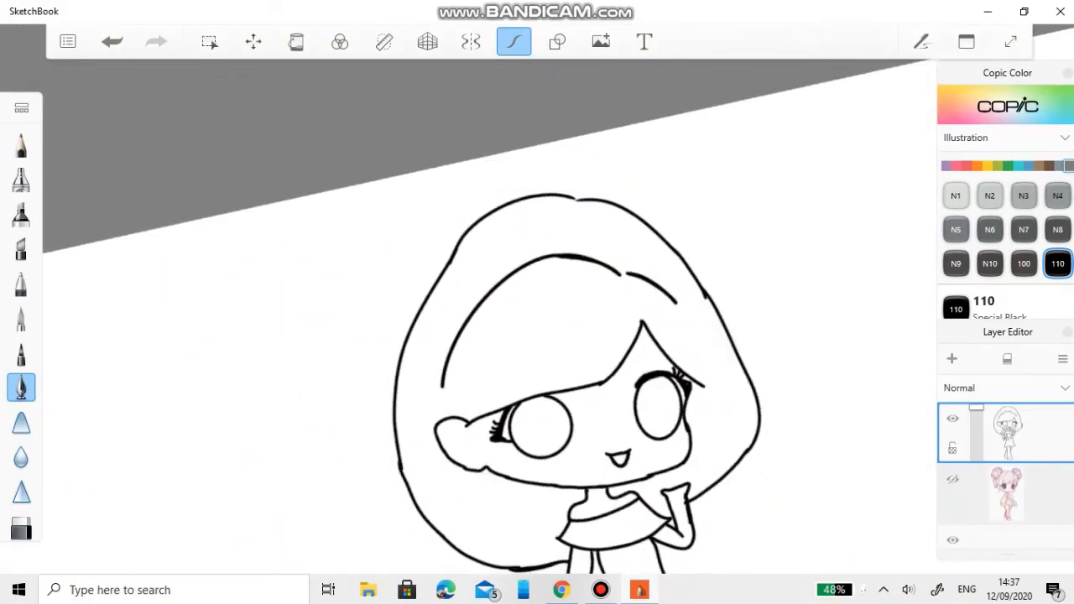
pyautogui.scroll(5, 490, 315)
pyautogui.moveTo(543, 297); pyautogui.dragTo(508, 476)
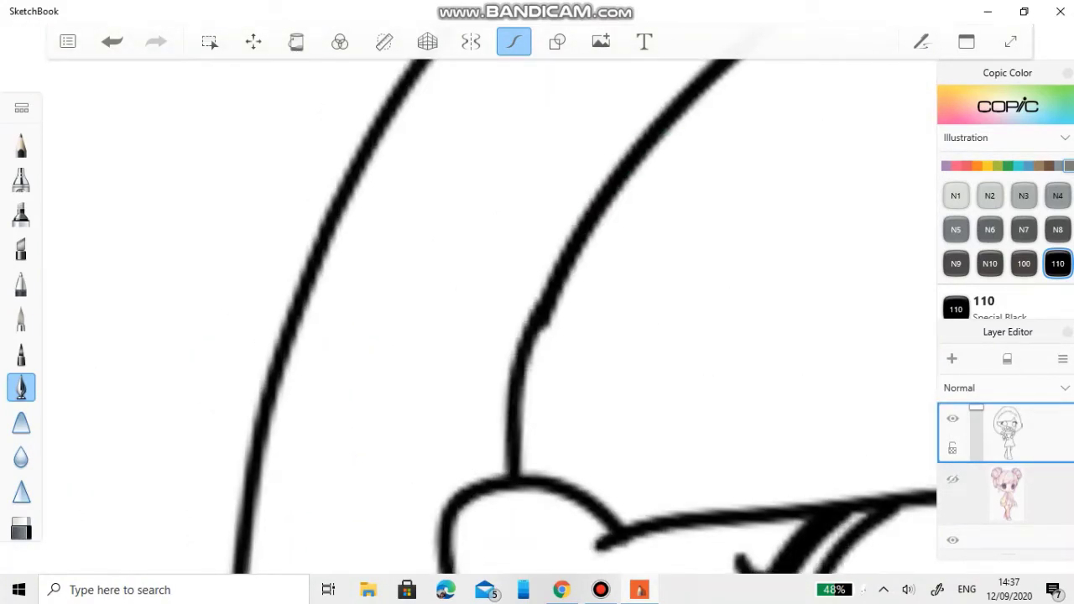
pyautogui.scroll(-3, 490, 316)
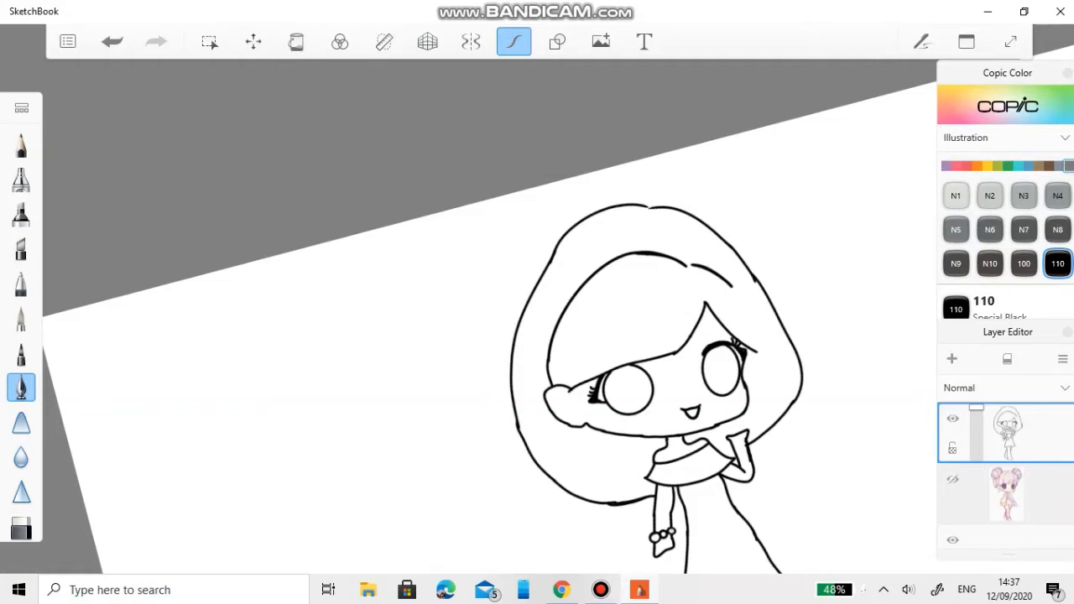
pyautogui.scroll(-3, 504, 336)
pyautogui.scroll(5, 503, 335)
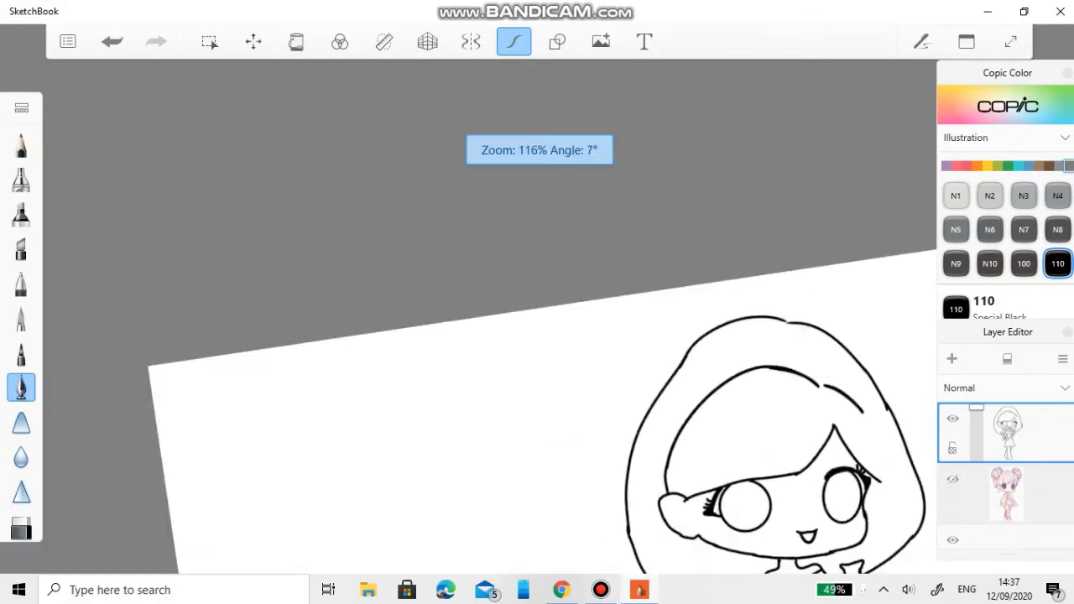
pyautogui.scroll(-4, 503, 336)
pyautogui.scroll(4, 503, 336)
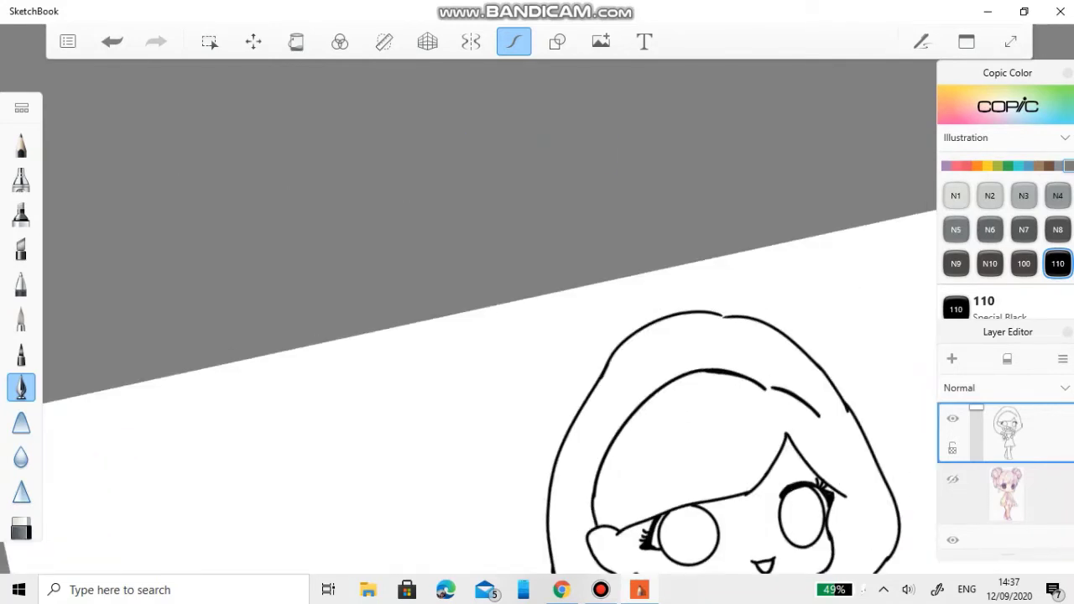
pyautogui.scroll(5, 504, 336)
pyautogui.scroll(-4, 503, 336)
pyautogui.scroll(4, 503, 335)
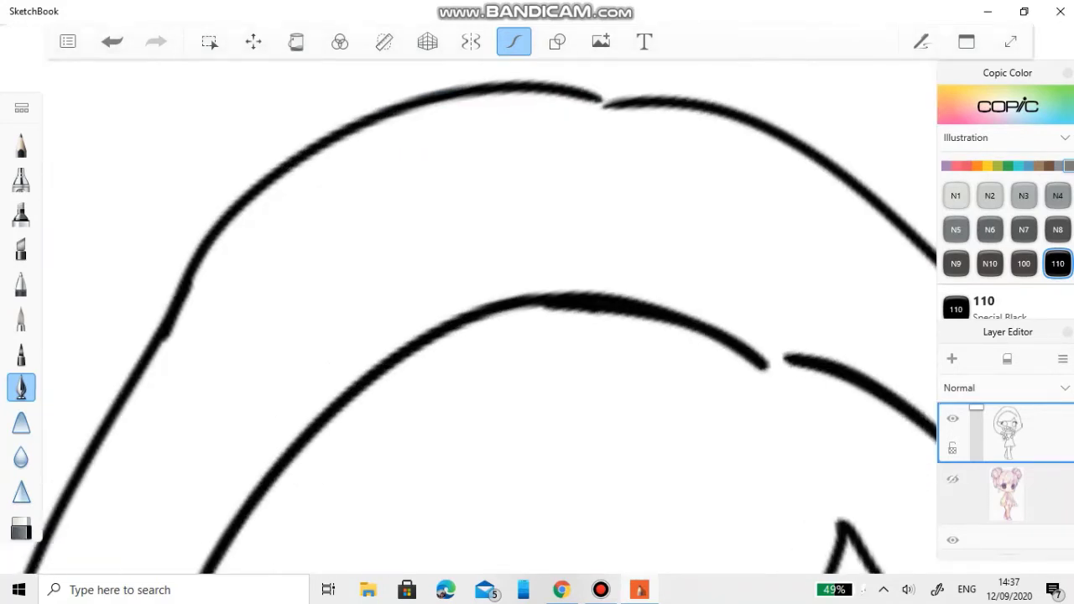
pyautogui.scroll(-3, 504, 336)
pyautogui.scroll(4, 503, 336)
pyautogui.scroll(-4, 504, 335)
# Draw a second curved line just outside the inner hair arc, from above the ear to the top, to form a headband shape.
pyautogui.scroll(4, 503, 336)
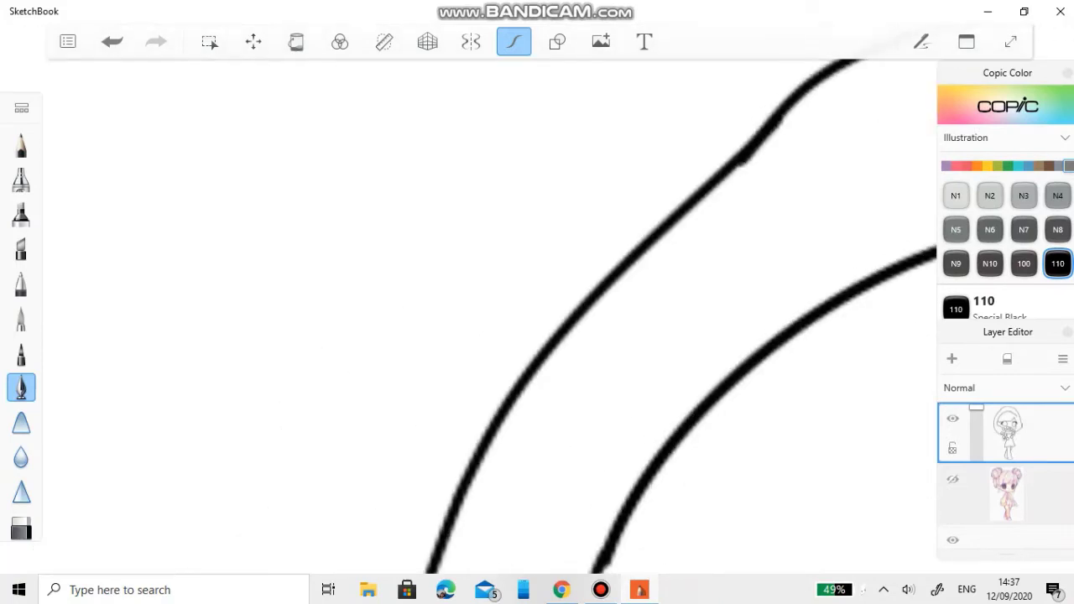
pyautogui.moveTo(609, 534)
pyautogui.mouseDown()
pyautogui.moveTo(653, 433)
pyautogui.moveTo(801, 245)
pyautogui.mouseUp()
pyautogui.scroll(-2, 503, 335)
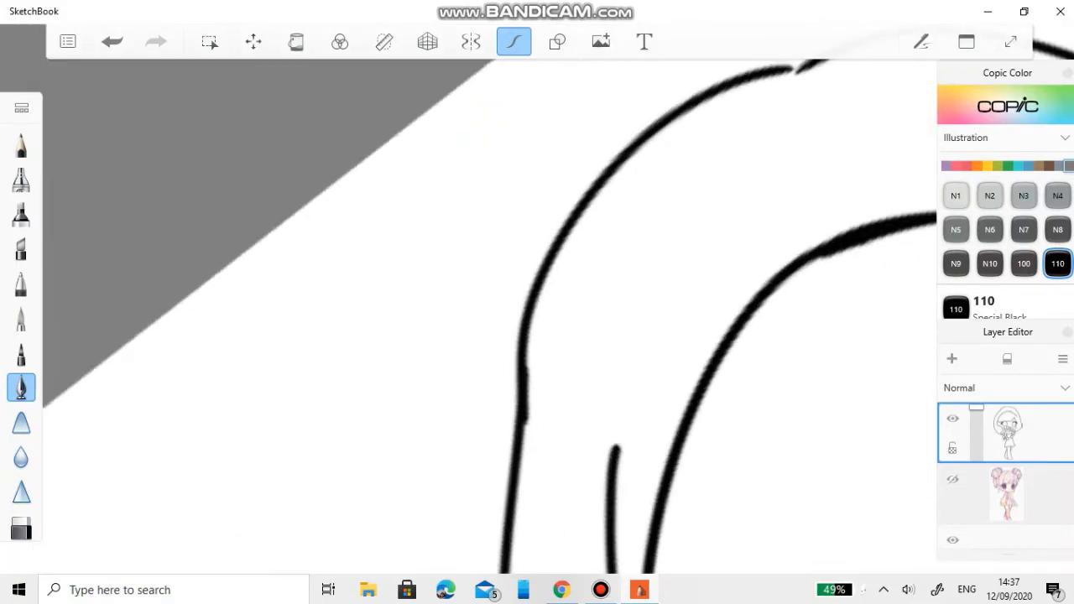
pyautogui.moveTo(608, 478)
pyautogui.mouseDown()
pyautogui.moveTo(646, 377)
pyautogui.moveTo(698, 312)
pyautogui.mouseUp()
pyautogui.hotkey('ctrl', 'z')
pyautogui.scroll(2, 504, 336)
pyautogui.moveTo(599, 537); pyautogui.dragTo(653, 372)
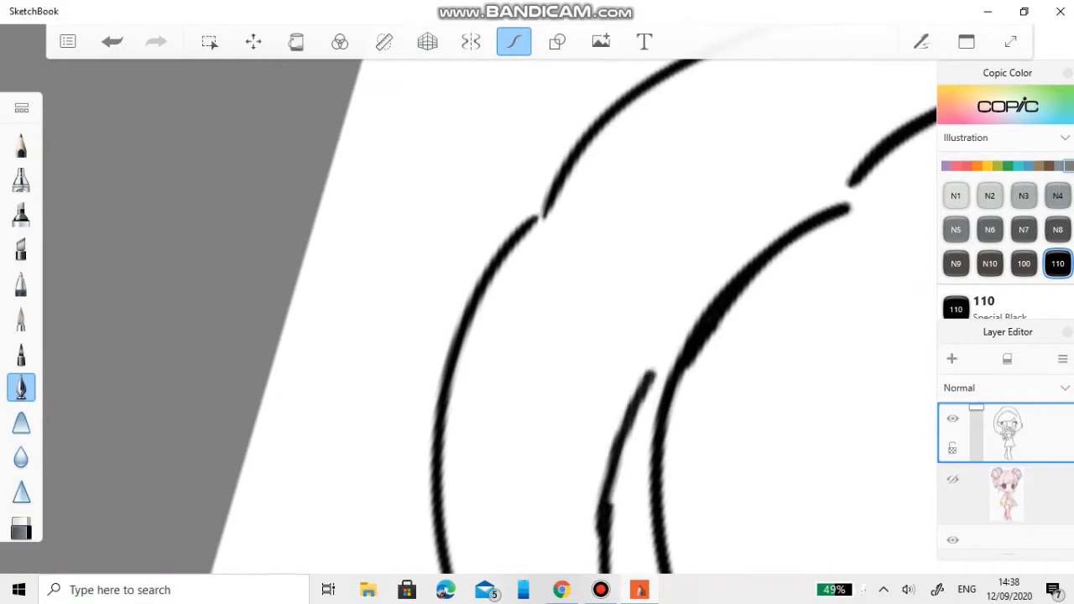
pyautogui.moveTo(625, 428); pyautogui.dragTo(745, 261)
pyautogui.moveTo(598, 547); pyautogui.dragTo(713, 293)
pyautogui.scroll(-3, 504, 336)
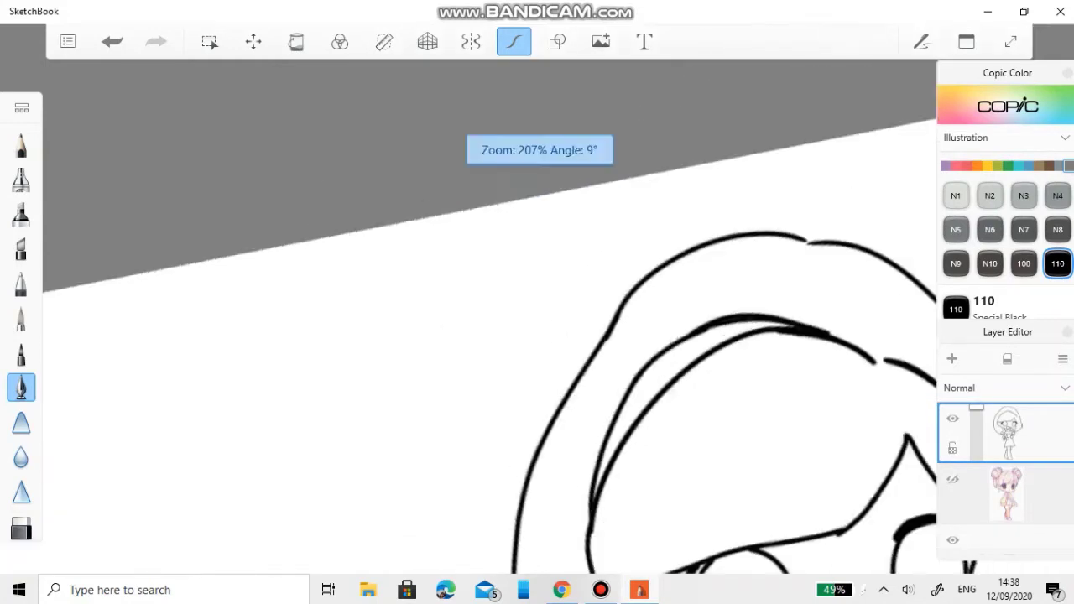
pyautogui.scroll(-4, 504, 335)
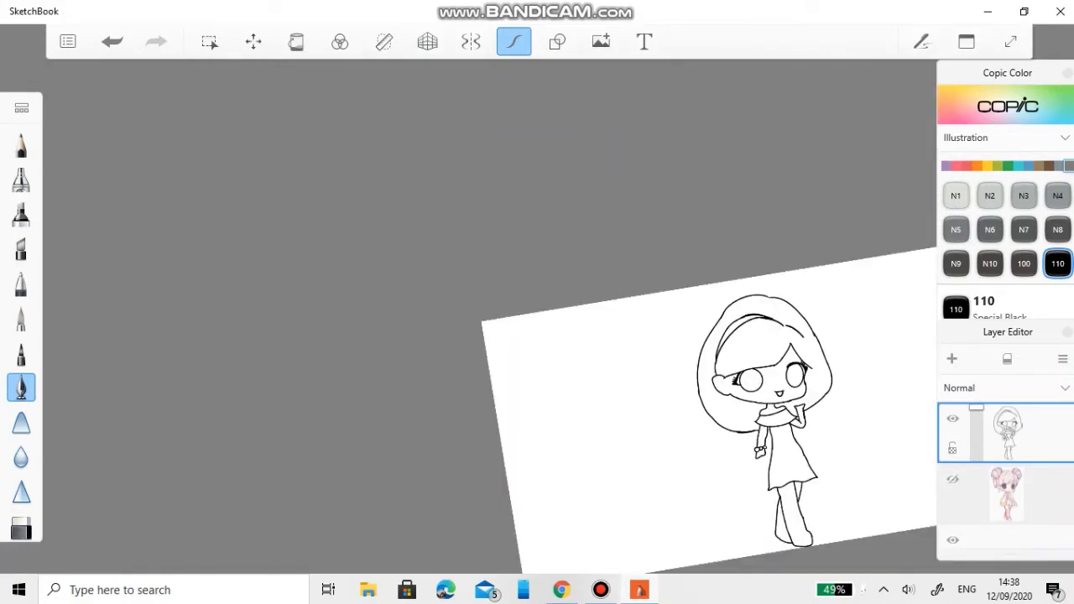
# Draw a small round ornament across the headband, with two little leaves sprouting from its upper edge.
pyautogui.scroll(5, 755, 336)
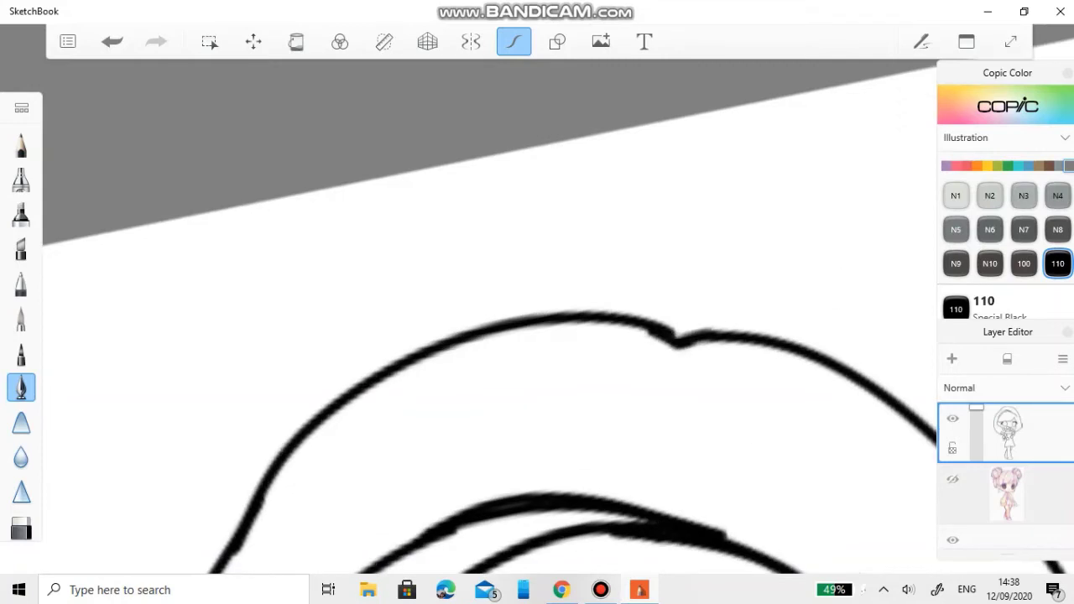
pyautogui.scroll(-2, 487, 319)
pyautogui.scroll(5, 487, 319)
pyautogui.click(606, 298)
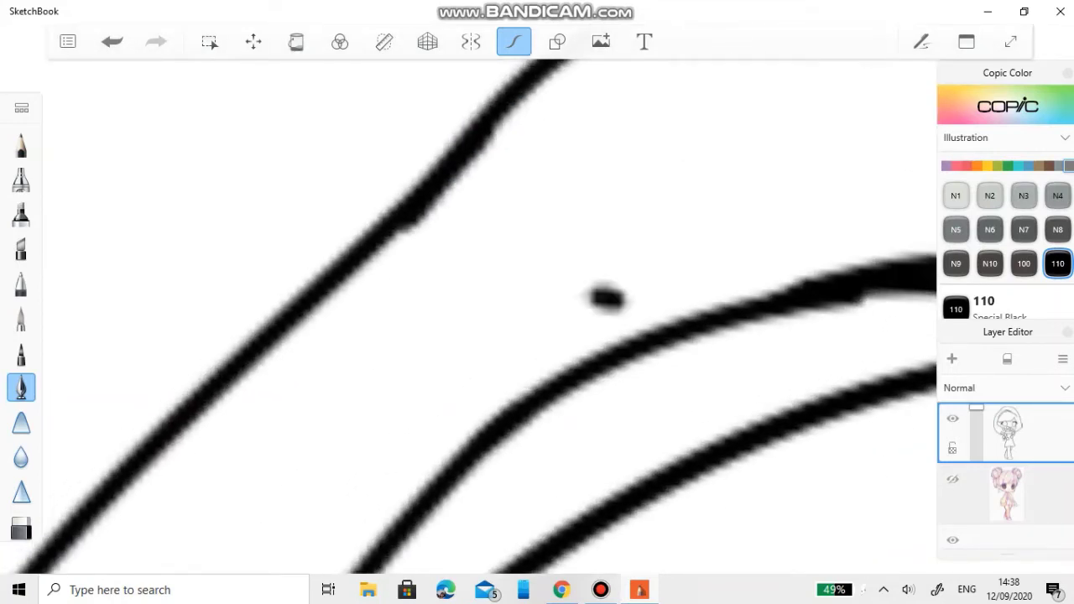
pyautogui.moveTo(605, 298)
pyautogui.mouseDown()
pyautogui.moveTo(437, 457)
pyautogui.moveTo(574, 542)
pyautogui.moveTo(721, 484)
pyautogui.moveTo(713, 300)
pyautogui.moveTo(537, 269)
pyautogui.mouseUp()
pyautogui.scroll(3, 537, 335)
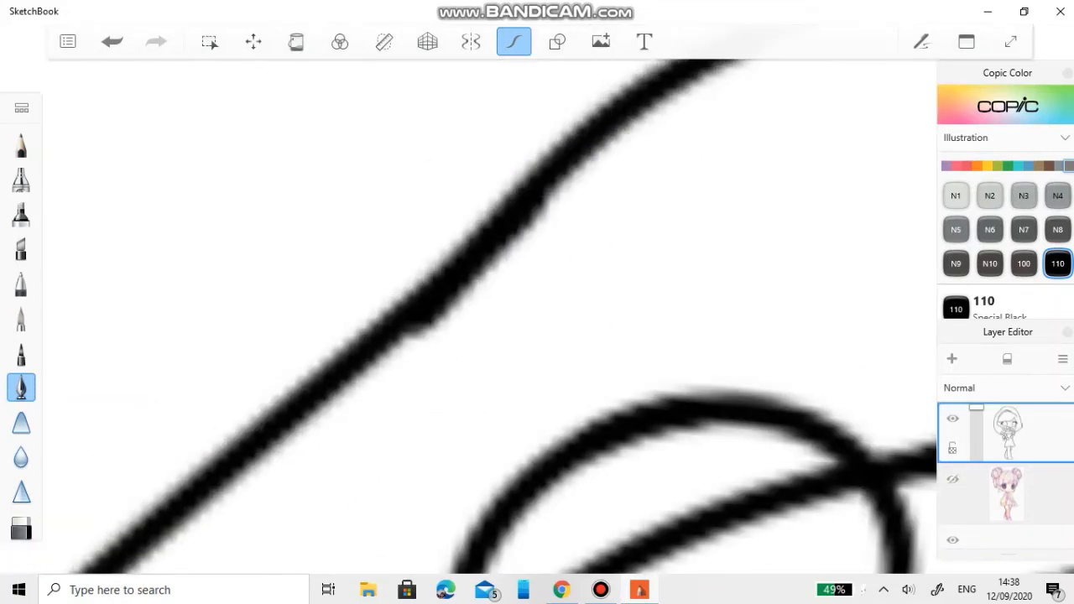
pyautogui.moveTo(579, 424)
pyautogui.mouseDown()
pyautogui.moveTo(541, 264)
pyautogui.moveTo(592, 423)
pyautogui.moveTo(709, 210)
pyautogui.moveTo(600, 420)
pyautogui.mouseUp()
pyautogui.scroll(-1, 537, 335)
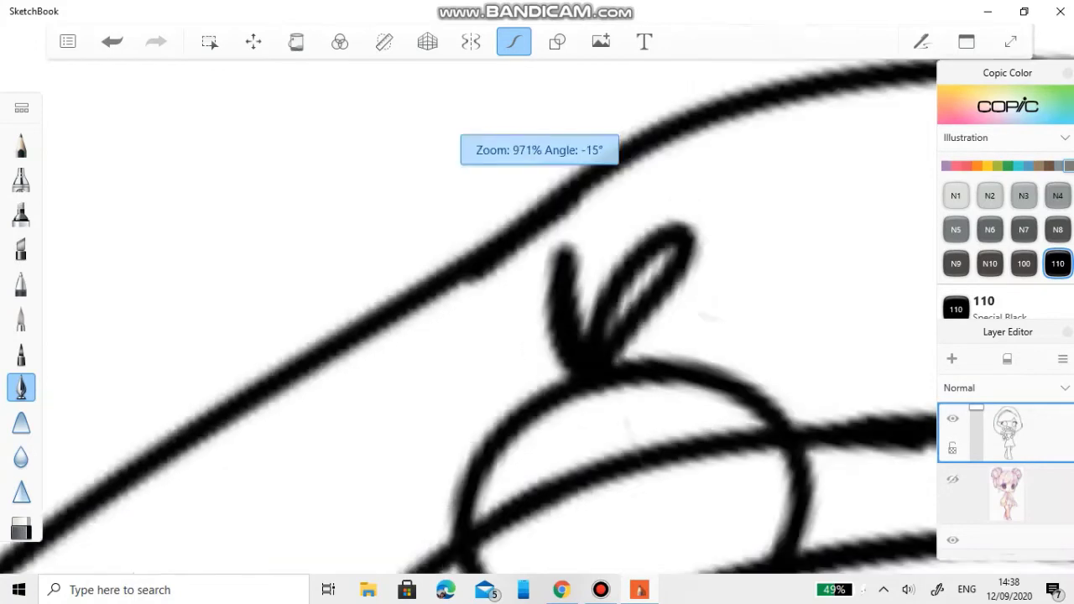
pyautogui.scroll(-5, 486, 319)
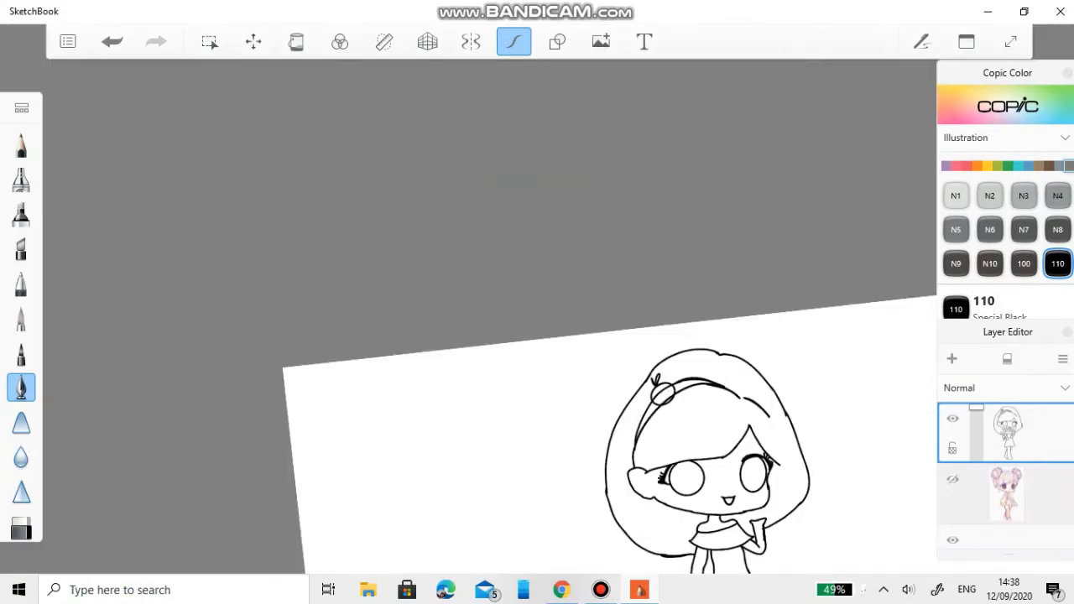
# Compare the line art with the reference layer, leave the reference hidden, and examine the face, collar and mouth lines.
pyautogui.click(952, 479)
pyautogui.click(953, 479)
pyautogui.scroll(-4, 537, 336)
pyautogui.scroll(5, 537, 319)
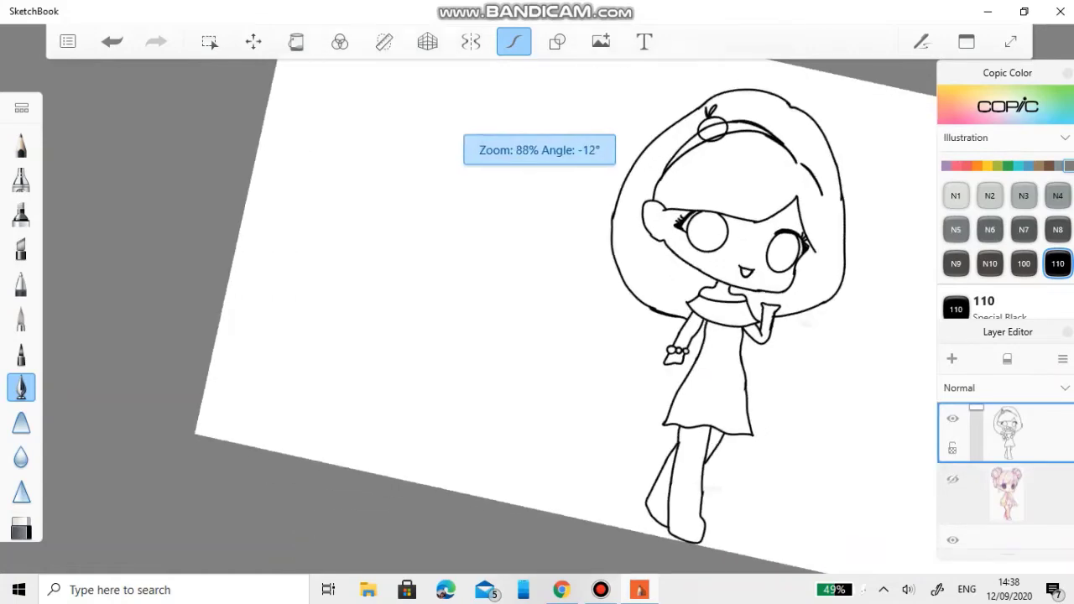
pyautogui.scroll(1, 537, 319)
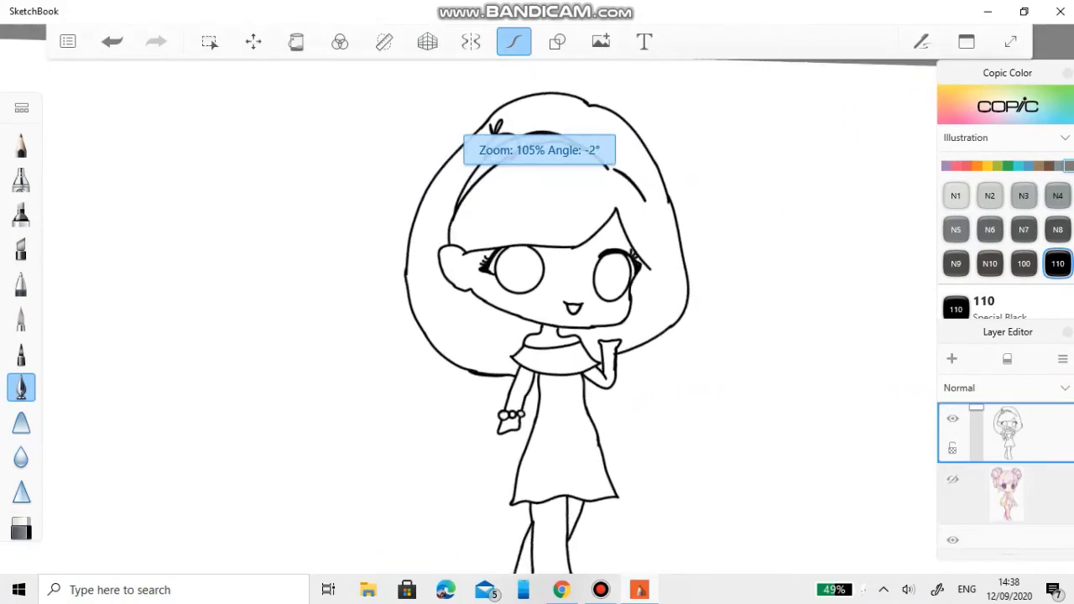
pyautogui.scroll(-3, 536, 319)
pyautogui.scroll(2, 537, 319)
pyautogui.scroll(6, 537, 319)
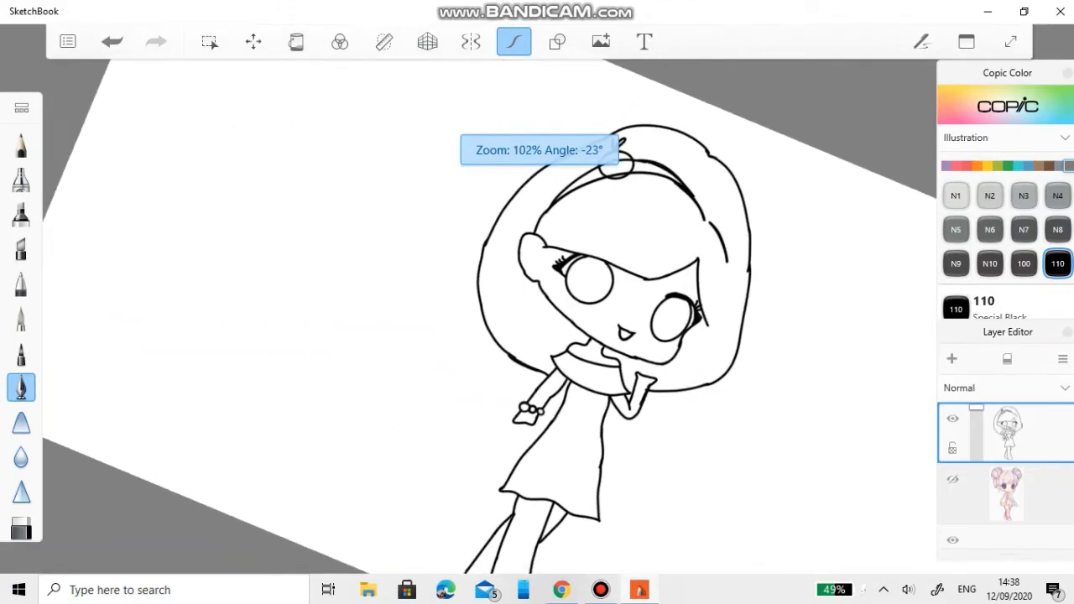
pyautogui.scroll(5, 537, 319)
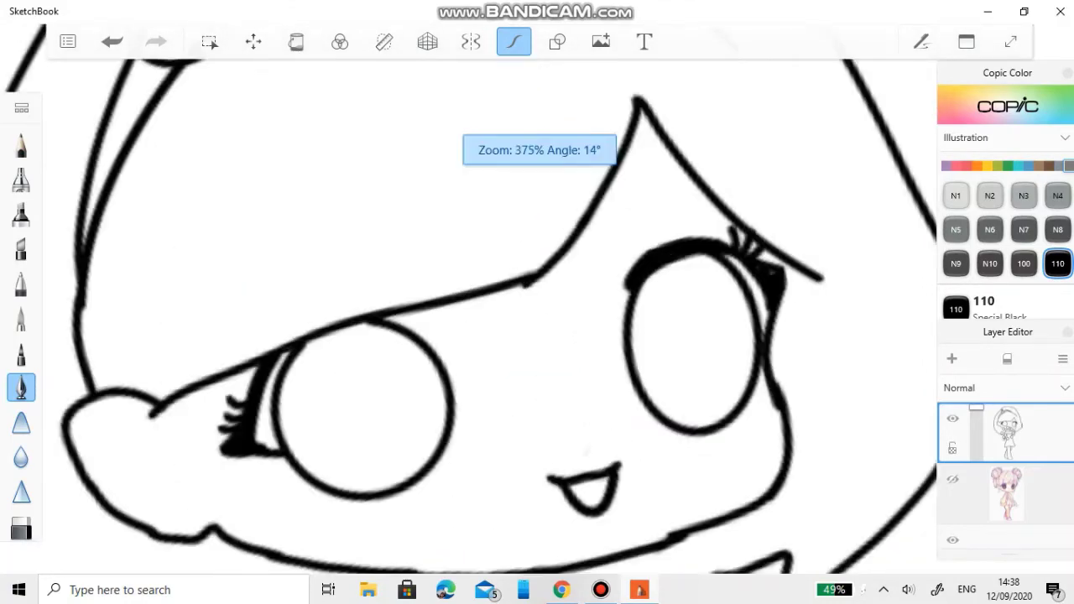
pyautogui.scroll(-4, 537, 319)
pyautogui.scroll(7, 537, 319)
pyautogui.scroll(-5, 537, 319)
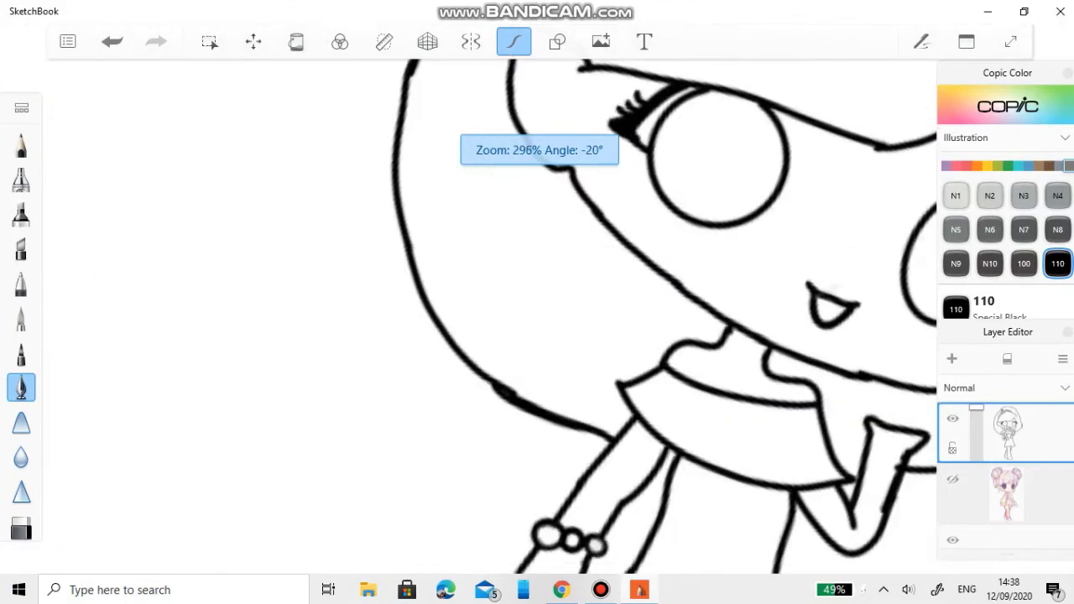
pyautogui.scroll(7, 537, 319)
pyautogui.scroll(8, 537, 319)
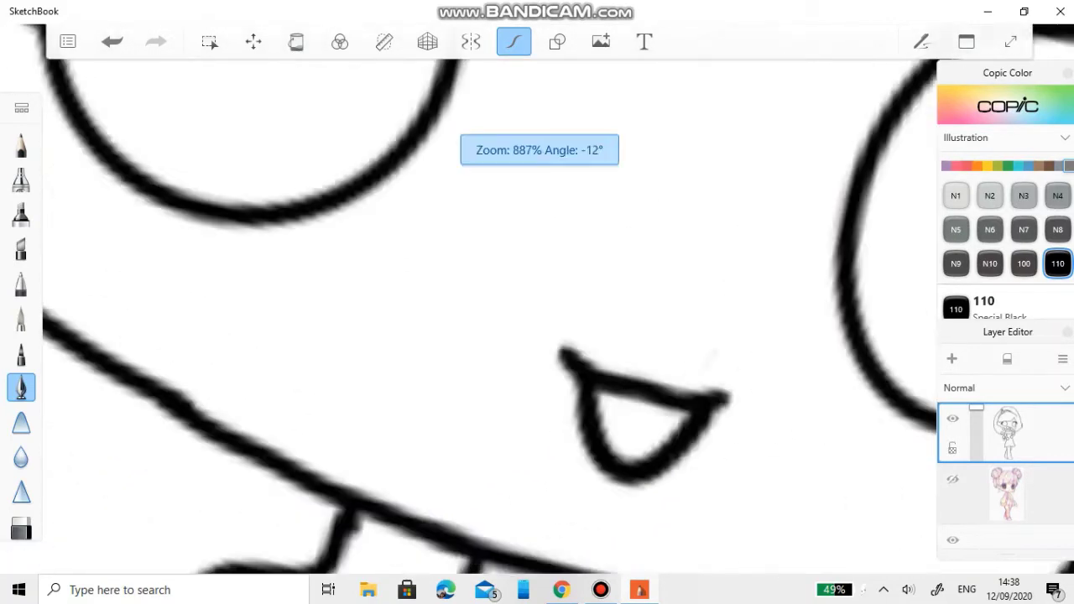
pyautogui.hotkey('alt', 'Tab')
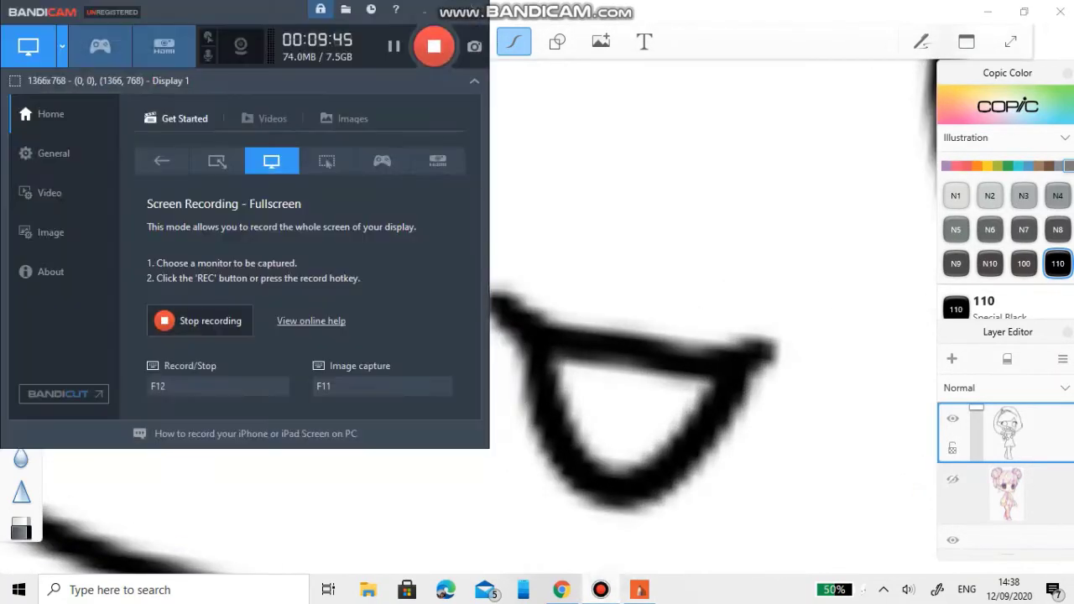
pyautogui.scroll(-4, 637, 403)
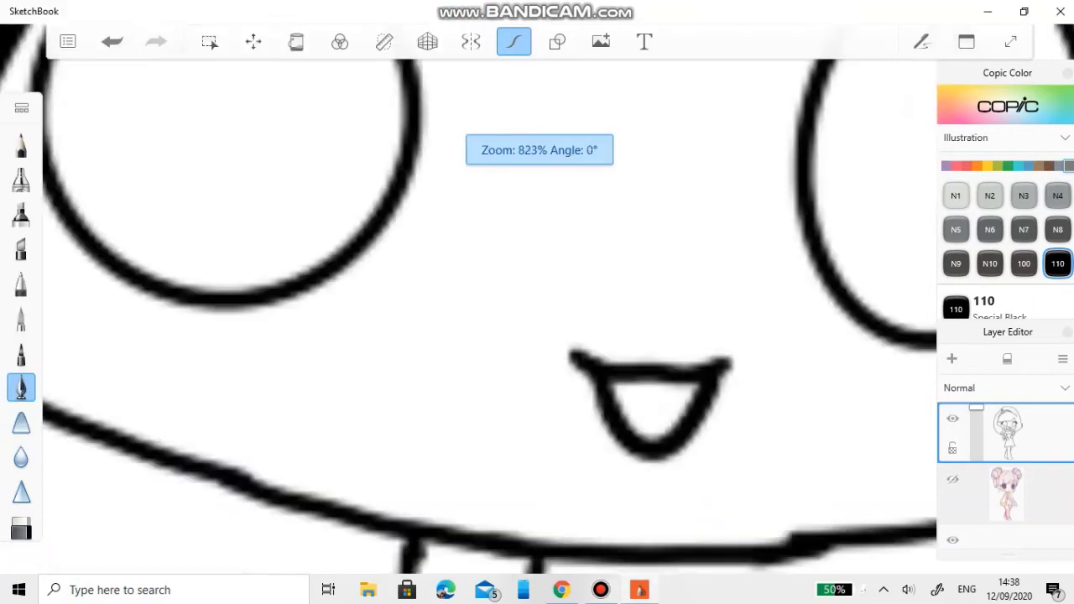
pyautogui.scroll(5, 638, 402)
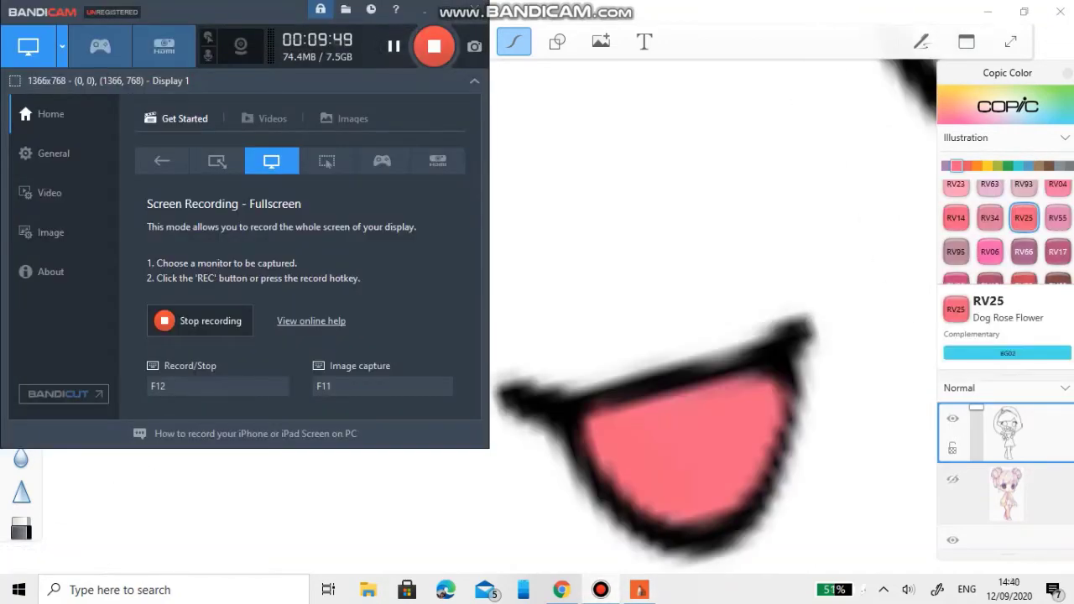
pyautogui.scroll(3, 554, 318)
pyautogui.scroll(-2, 554, 319)
pyautogui.scroll(2, 554, 319)
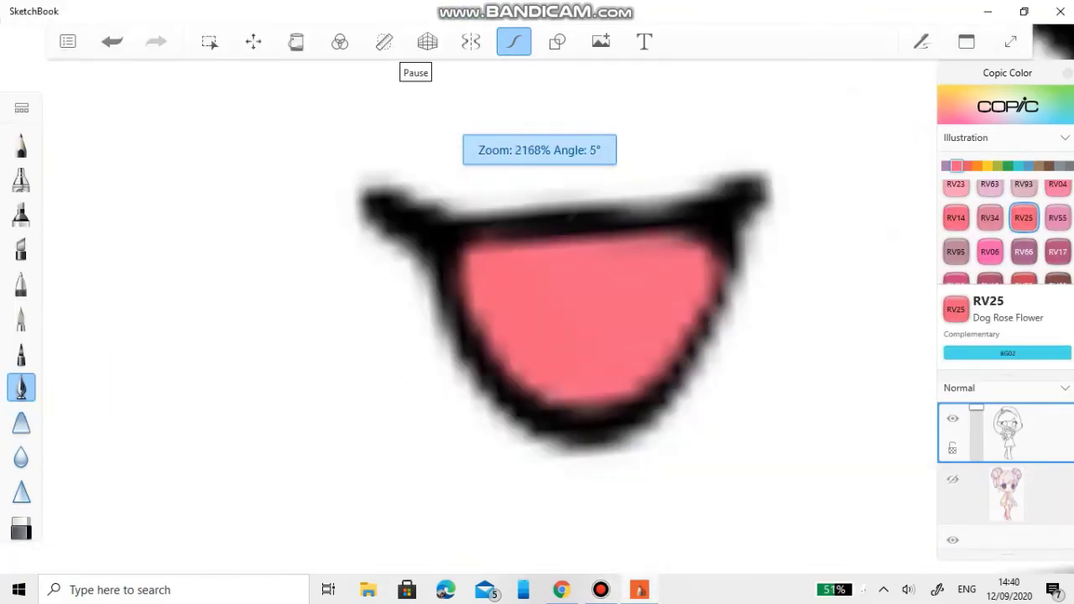
pyautogui.scroll(-6, 571, 319)
pyautogui.scroll(2, 570, 319)
pyautogui.scroll(-1, 571, 319)
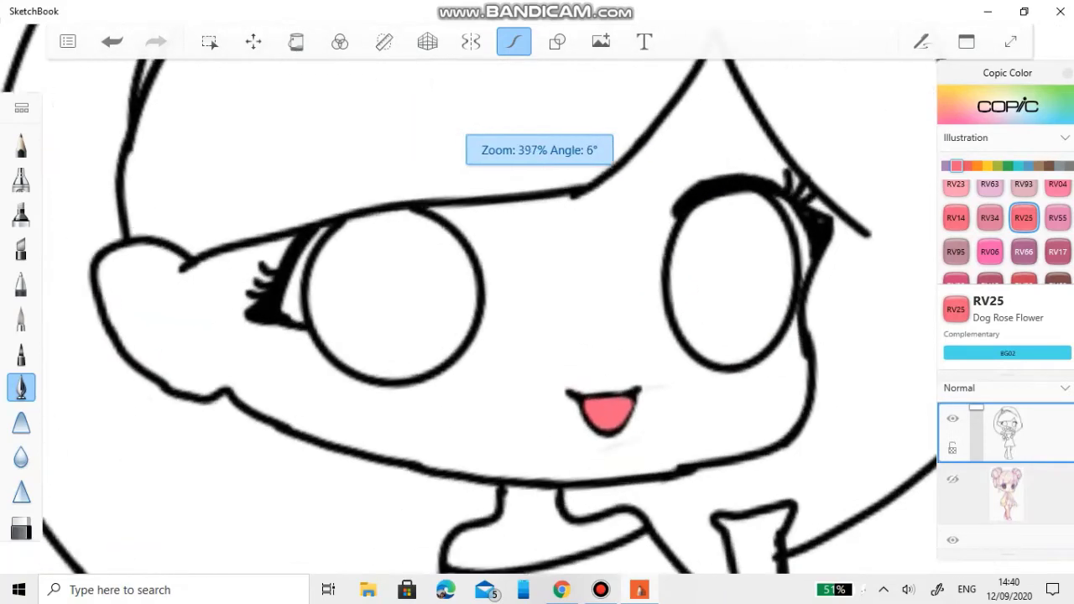
# Select the BV17 Deep Reddish Blue colour and undo the test stroke beside the eye.
pyautogui.scroll(3, 797, 245)
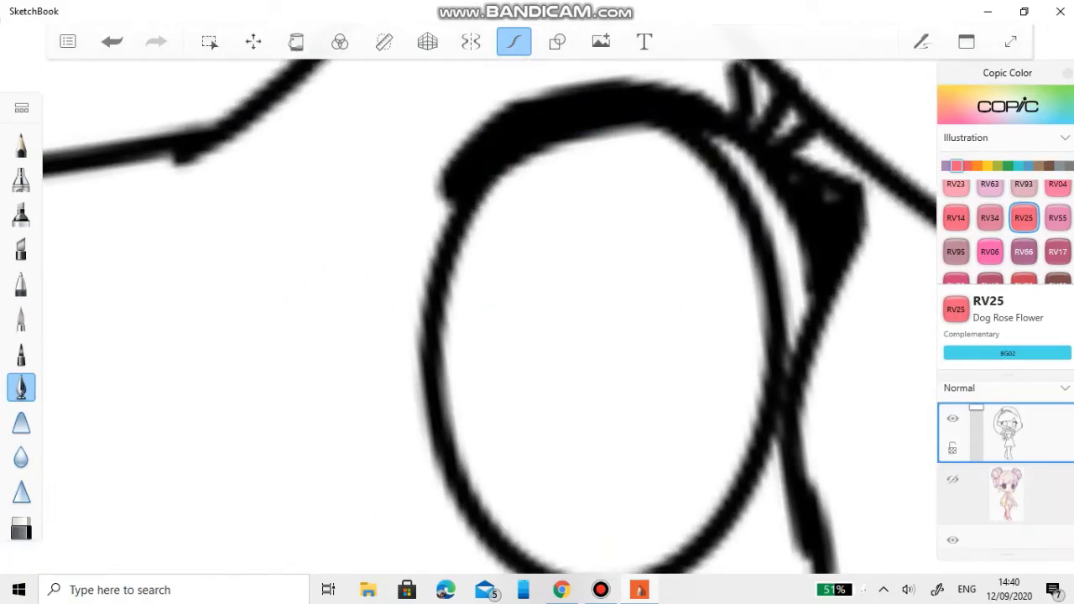
pyautogui.scroll(5, 1007, 232)
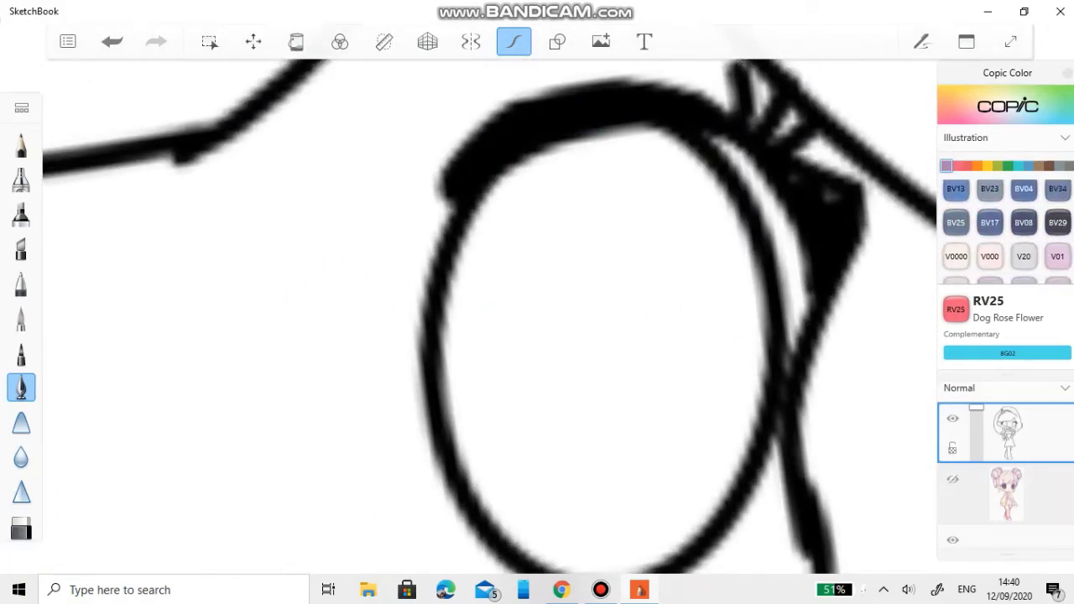
pyautogui.moveTo(1007, 73); pyautogui.dragTo(529, 145)
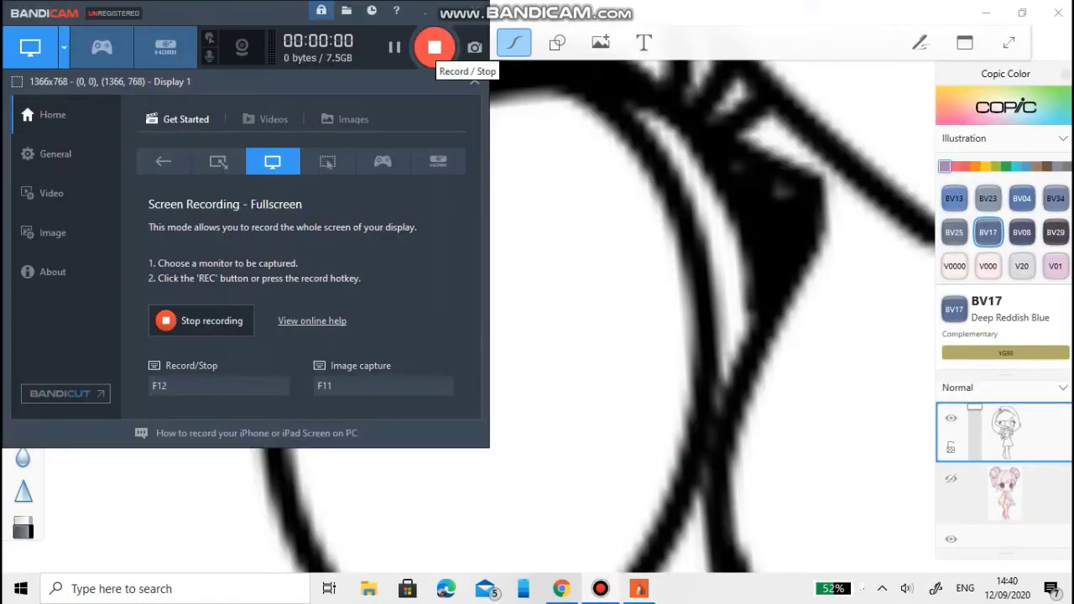
pyautogui.click(451, 11)
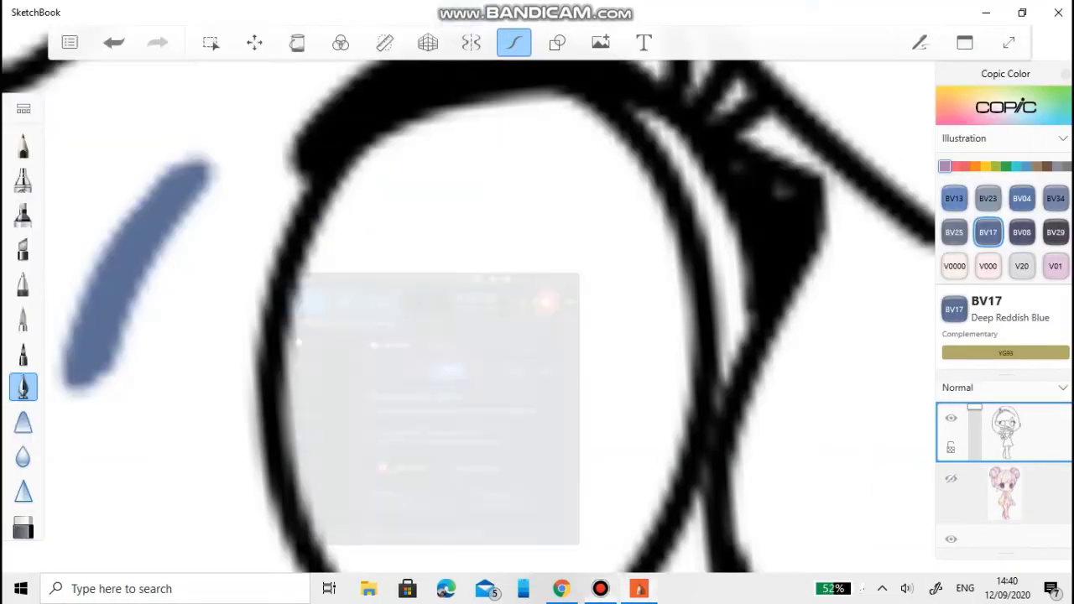
pyautogui.hotkey('ctrl', 'z')
# Flood-fill both eye shapes with solid BV17 Deep Reddish Blue.
pyautogui.scroll(-2, 490, 315)
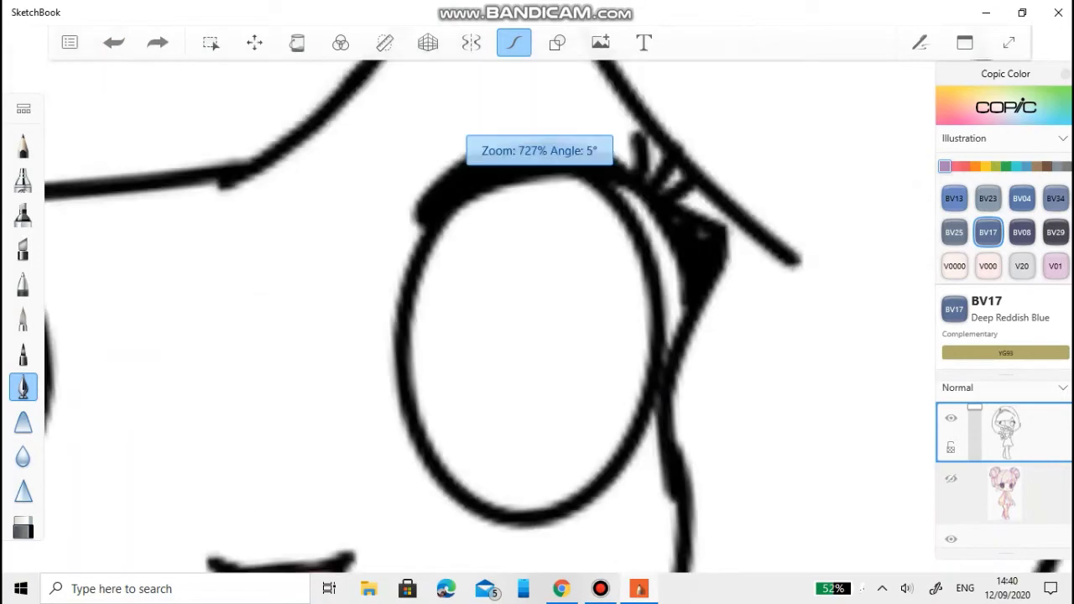
pyautogui.scroll(3, 490, 314)
pyautogui.press('f')
pyautogui.click(532, 305)
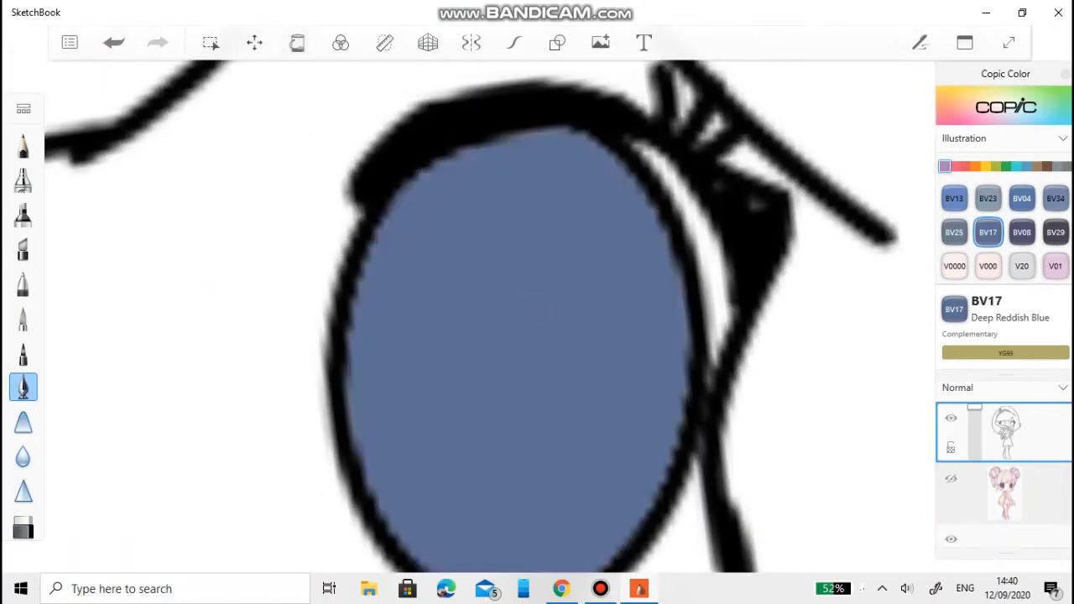
pyautogui.scroll(-5, 532, 305)
pyautogui.scroll(2, 390, 314)
pyautogui.press('f')
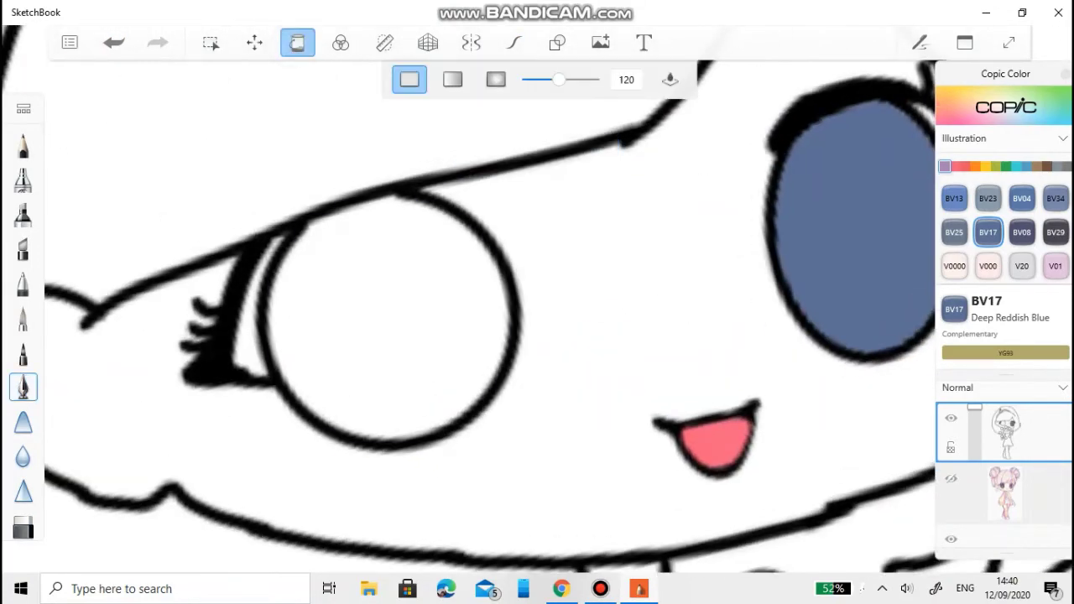
pyautogui.click(390, 314)
# Return to smoothed freehand strokes and select BV08 Blue Violet as the drawing colour.
pyautogui.scroll(-2, 390, 314)
pyautogui.scroll(-3, 533, 252)
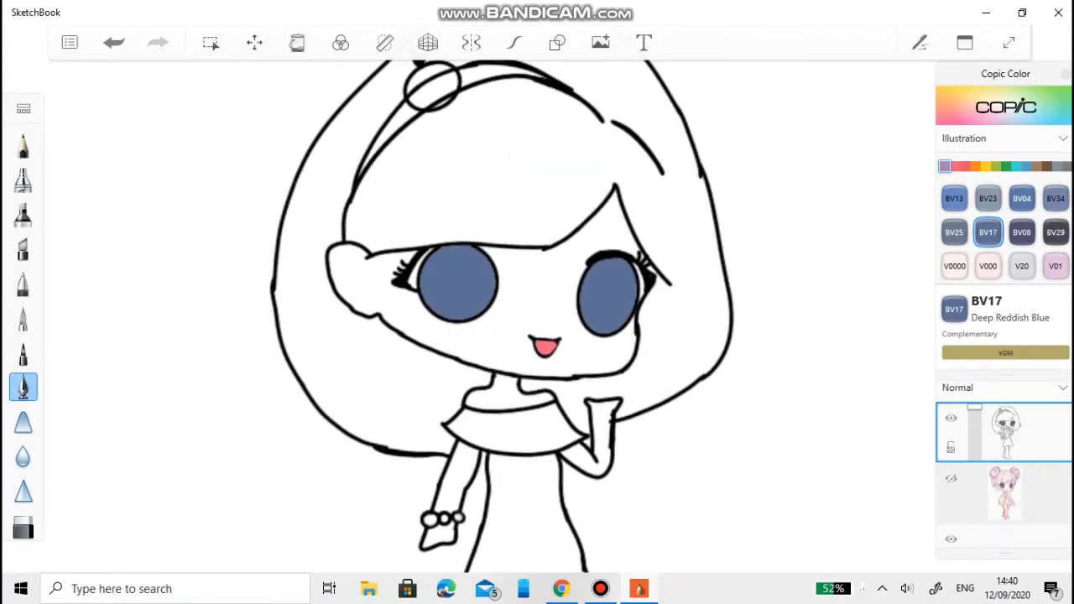
pyautogui.click(513, 42)
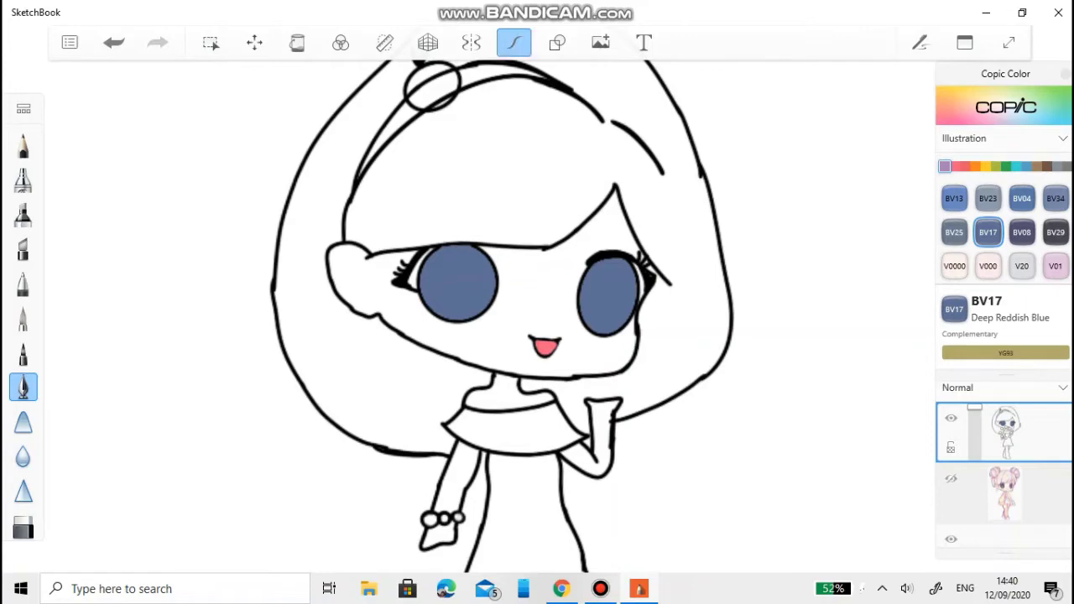
pyautogui.scroll(5, 625, 264)
pyautogui.click(1021, 231)
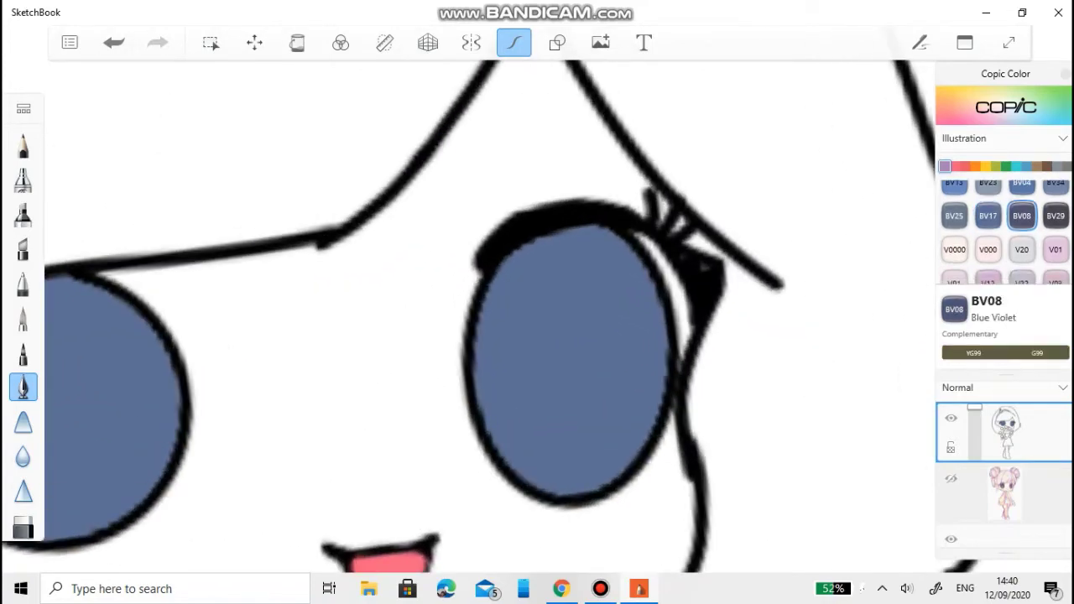
pyautogui.scroll(3, 408, 381)
pyautogui.moveTo(608, 289)
pyautogui.mouseDown()
pyautogui.moveTo(587, 445)
pyautogui.moveTo(705, 209)
pyautogui.moveTo(638, 256)
pyautogui.mouseUp()
pyautogui.moveTo(755, 218); pyautogui.dragTo(663, 453)
pyautogui.moveTo(709, 252); pyautogui.dragTo(696, 445)
pyautogui.moveTo(681, 293)
pyautogui.mouseDown()
pyautogui.moveTo(671, 369)
pyautogui.moveTo(684, 428)
pyautogui.mouseUp()
pyautogui.moveTo(699, 374); pyautogui.dragTo(695, 408)
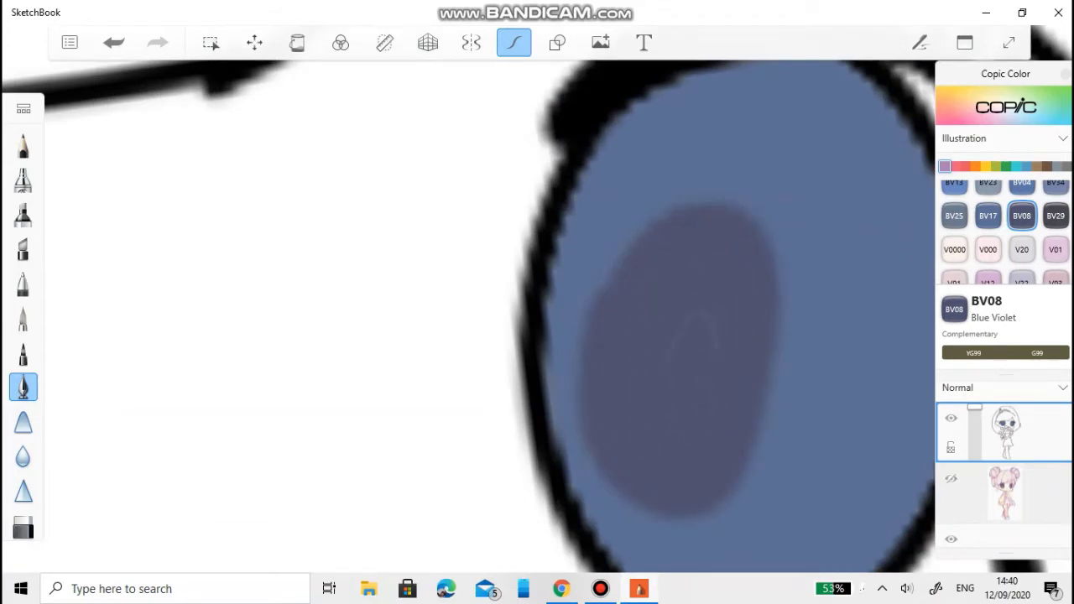
pyautogui.scroll(-5, 693, 266)
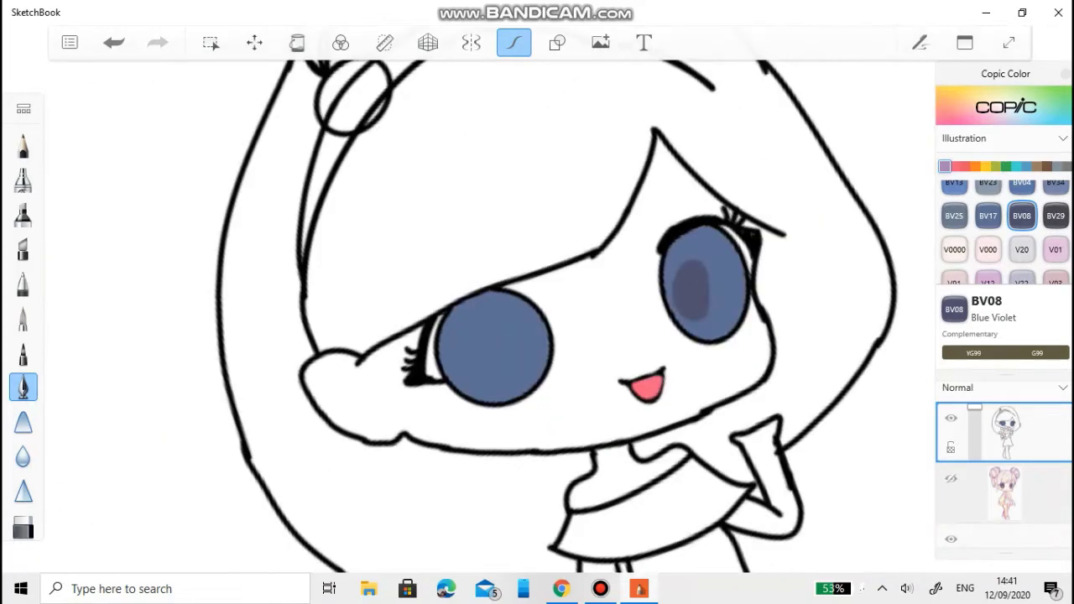
pyautogui.hotkey('ctrl', 'z')
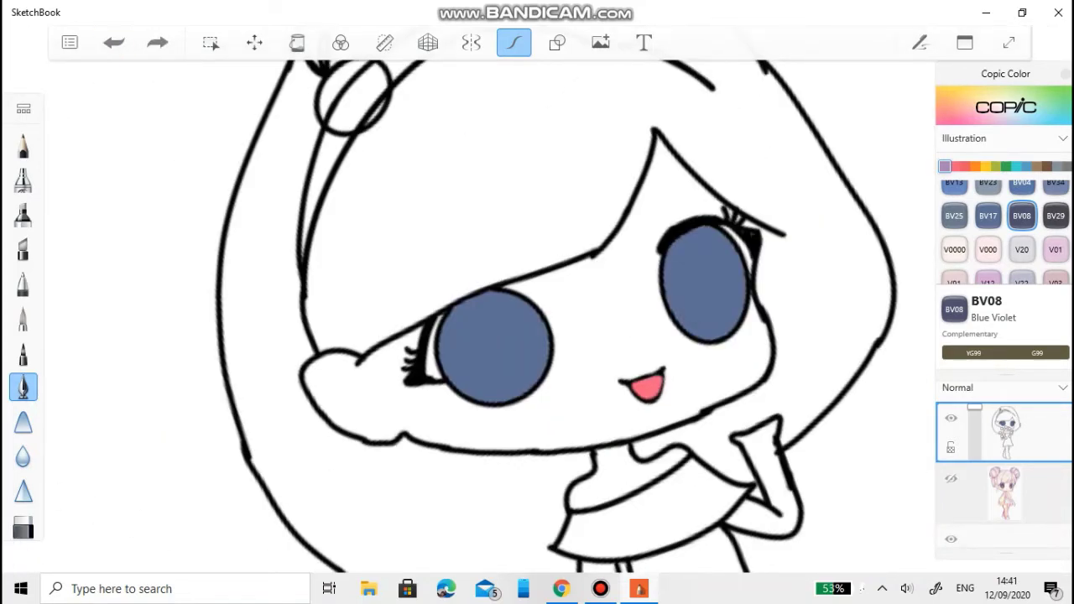
# Paint a tall, solid oval pupil in BV08 at the centre of the narrower eye on the face's right side.
pyautogui.scroll(5, 537, 319)
pyautogui.scroll(3, 688, 302)
pyautogui.moveTo(700, 269)
pyautogui.mouseDown()
pyautogui.moveTo(587, 336)
pyautogui.moveTo(745, 390)
pyautogui.moveTo(655, 217)
pyautogui.mouseUp()
pyautogui.moveTo(638, 252); pyautogui.dragTo(663, 516)
pyautogui.moveTo(700, 297); pyautogui.dragTo(697, 491)
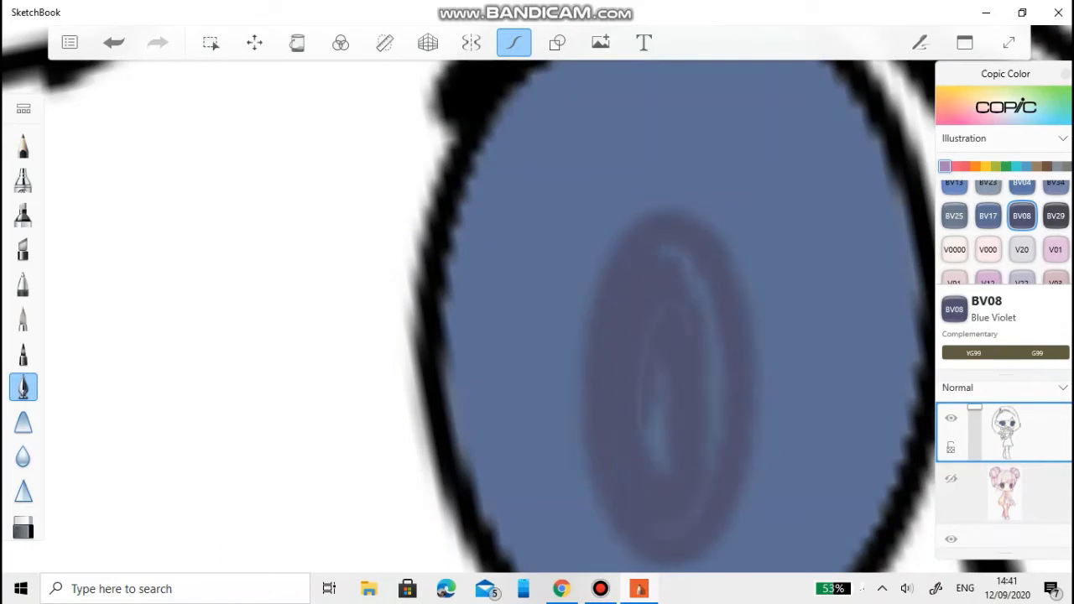
pyautogui.moveTo(655, 374); pyautogui.dragTo(659, 466)
pyautogui.moveTo(715, 313)
pyautogui.mouseDown()
pyautogui.moveTo(712, 466)
pyautogui.moveTo(676, 252)
pyautogui.mouseUp()
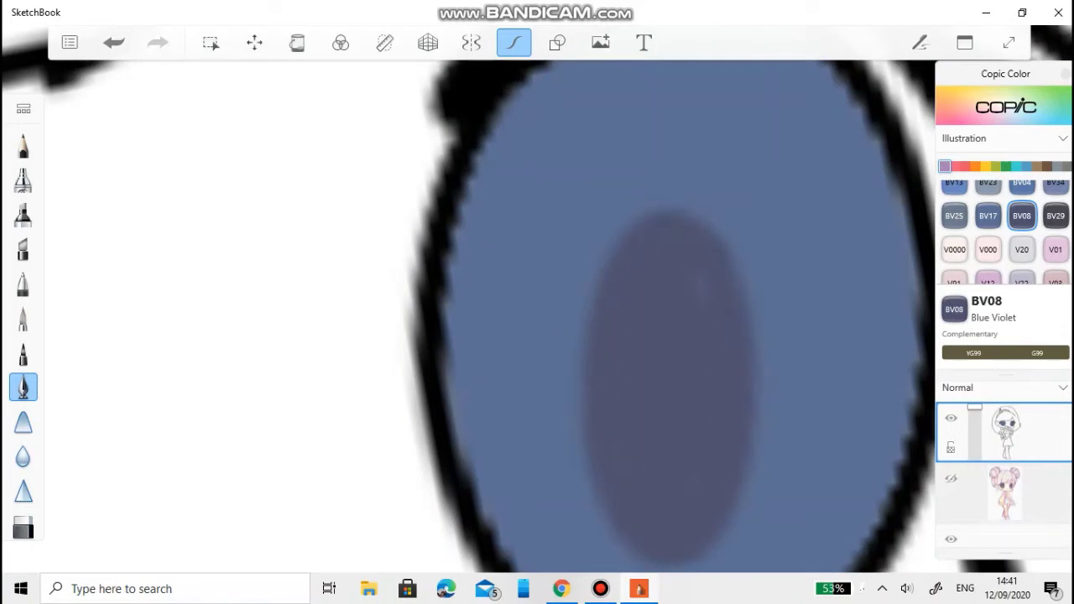
pyautogui.scroll(-5, 778, 253)
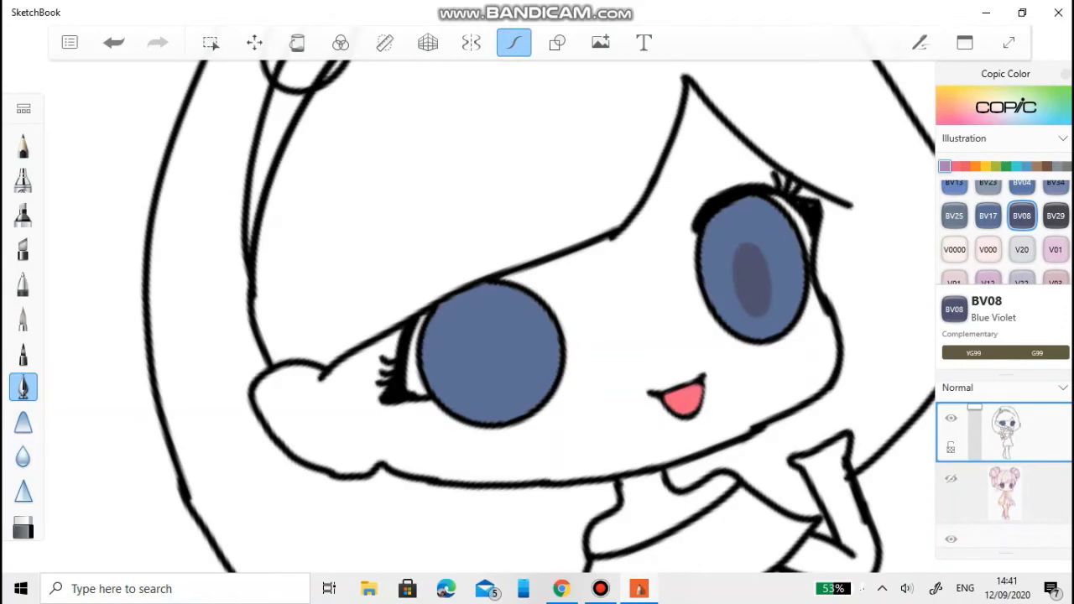
# Paint a matching tall, solid oval pupil in BV08 inside the round eye near the ear.
pyautogui.scroll(5, 449, 329)
pyautogui.moveTo(570, 332)
pyautogui.mouseDown()
pyautogui.moveTo(505, 437)
pyautogui.moveTo(600, 394)
pyautogui.moveTo(577, 323)
pyautogui.moveTo(541, 520)
pyautogui.mouseUp()
pyautogui.moveTo(547, 374); pyautogui.dragTo(561, 528)
pyautogui.moveTo(581, 394); pyautogui.dragTo(582, 492)
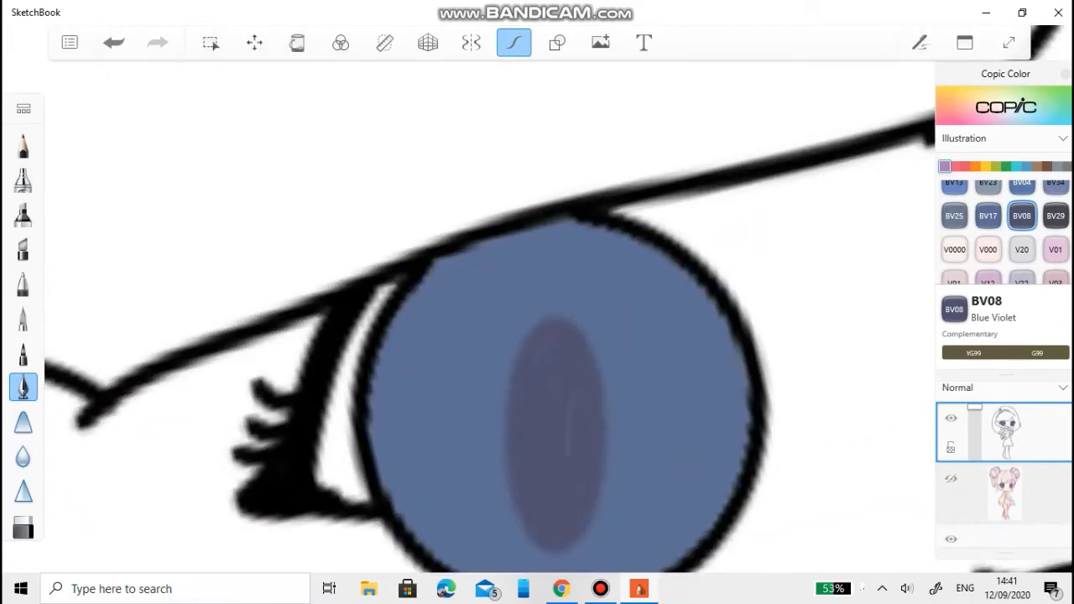
pyautogui.scroll(-3, 537, 335)
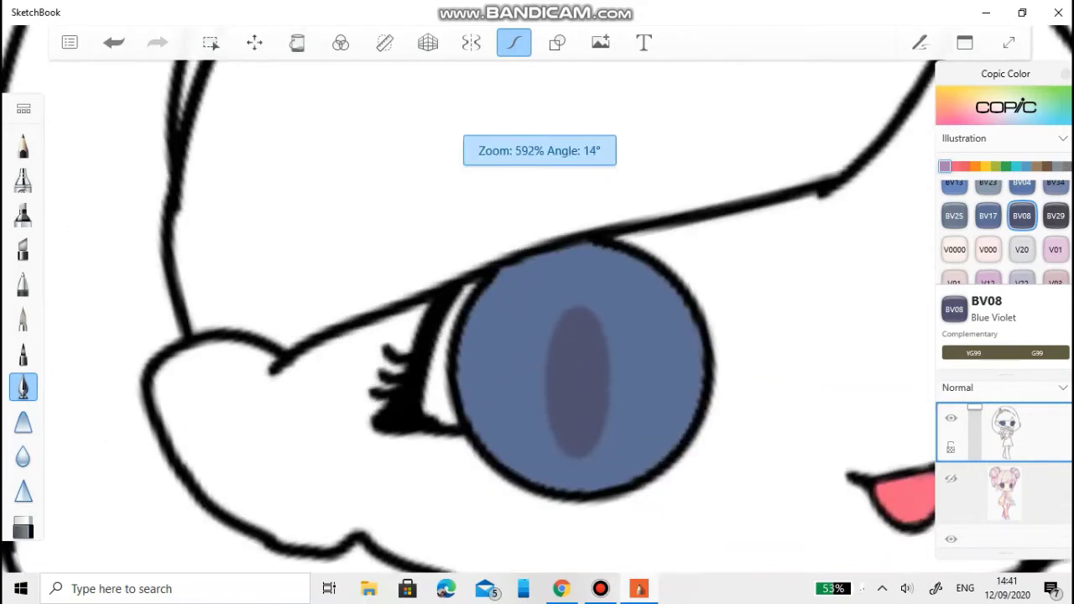
pyautogui.scroll(4, 537, 336)
pyautogui.scroll(-3, 537, 336)
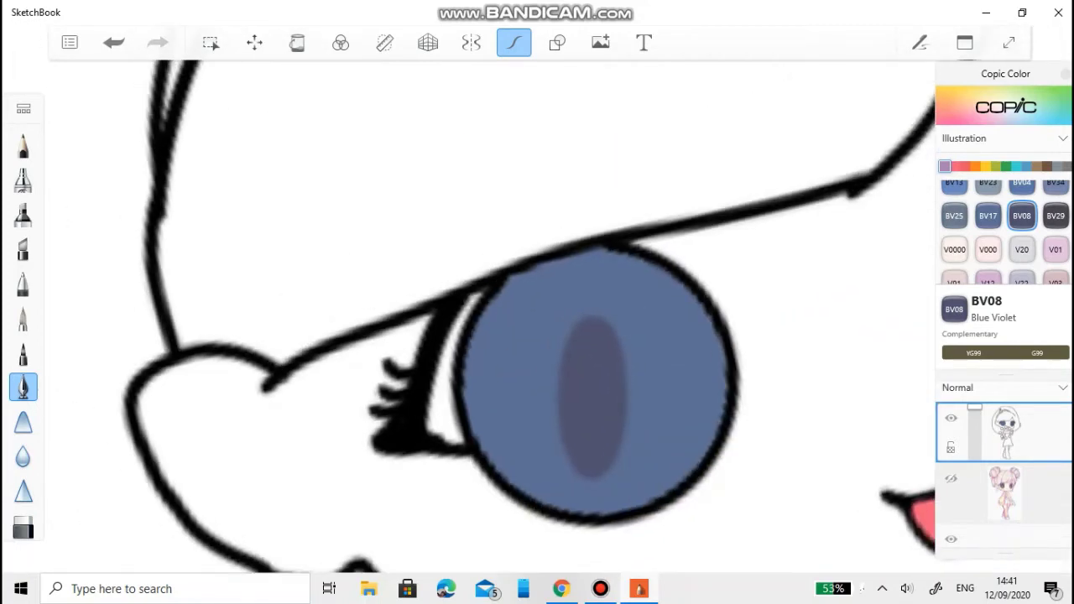
# Paint a small C00 Cool Gray No.00 highlight with a short downward tip on the round eye near the ear, overlapping the pupil's upper edge.
pyautogui.click(1064, 166)
pyautogui.click(1056, 167)
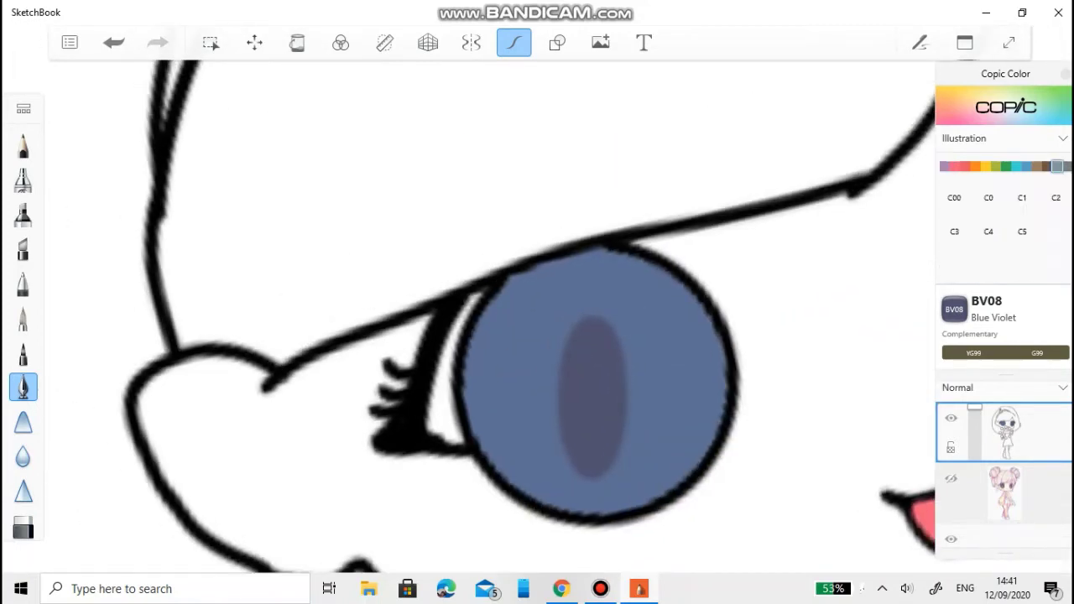
pyautogui.click(954, 197)
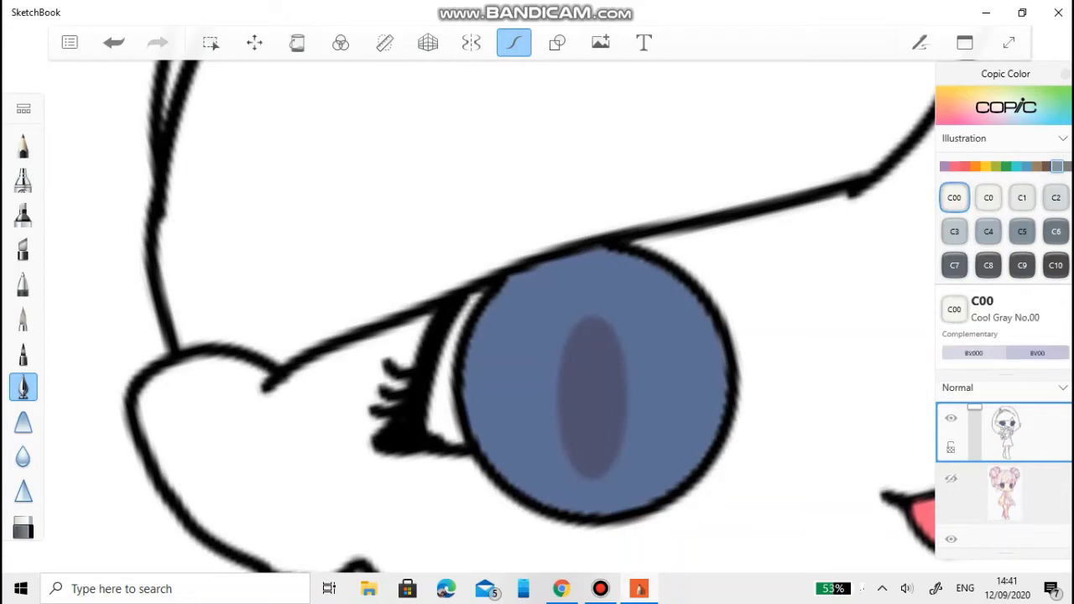
pyautogui.scroll(5, 537, 335)
pyautogui.moveTo(605, 390)
pyautogui.mouseDown()
pyautogui.moveTo(449, 457)
pyautogui.moveTo(617, 416)
pyautogui.mouseUp()
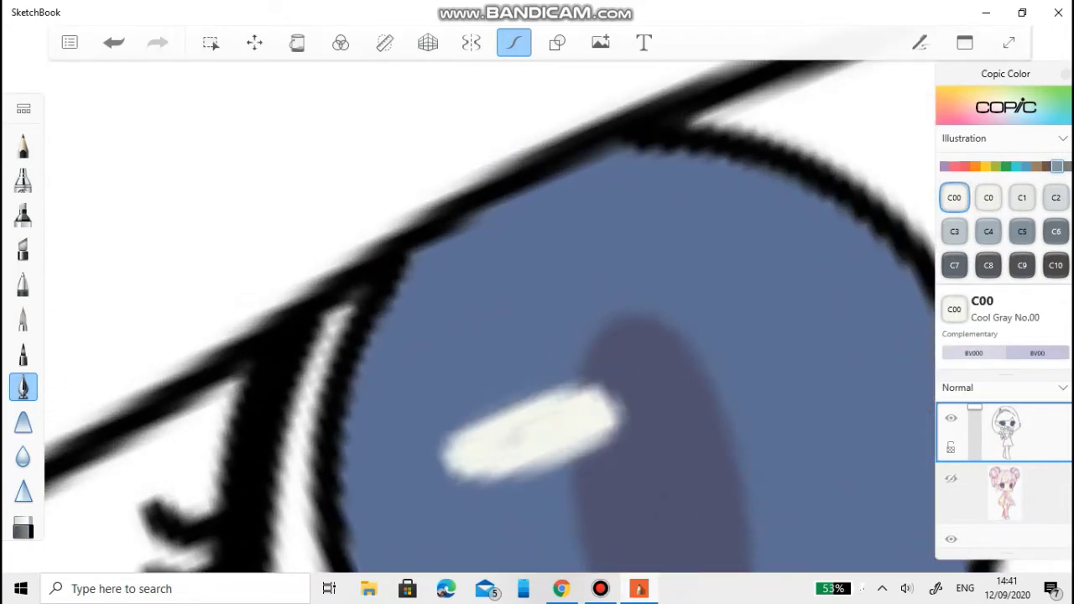
pyautogui.hotkey('ctrl', 'z')
pyautogui.moveTo(520, 495); pyautogui.dragTo(579, 453)
pyautogui.scroll(-5, 537, 336)
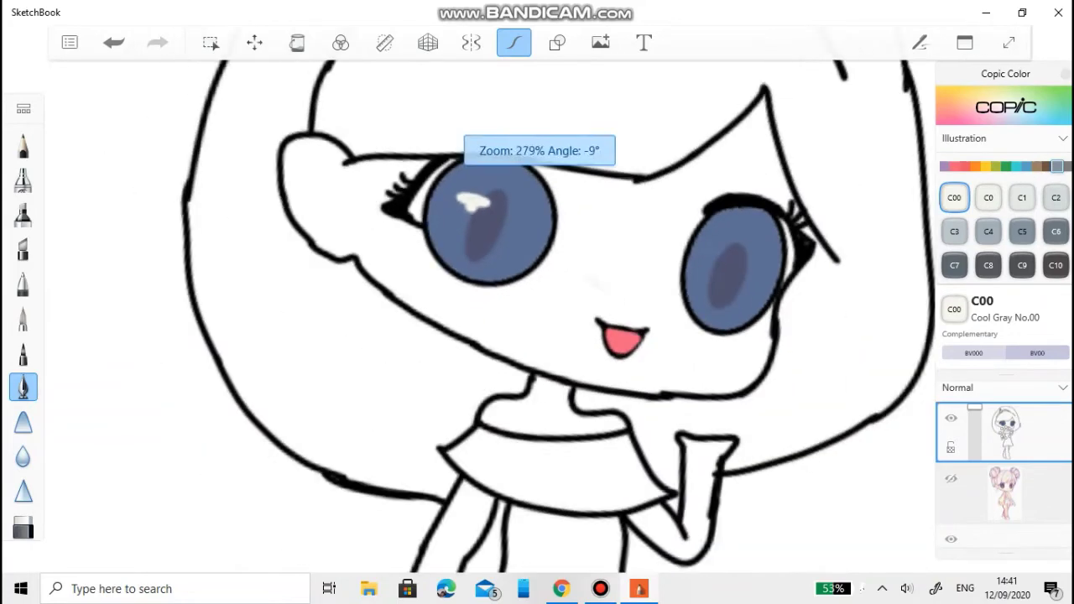
pyautogui.scroll(5, 537, 335)
pyautogui.scroll(-4, 537, 336)
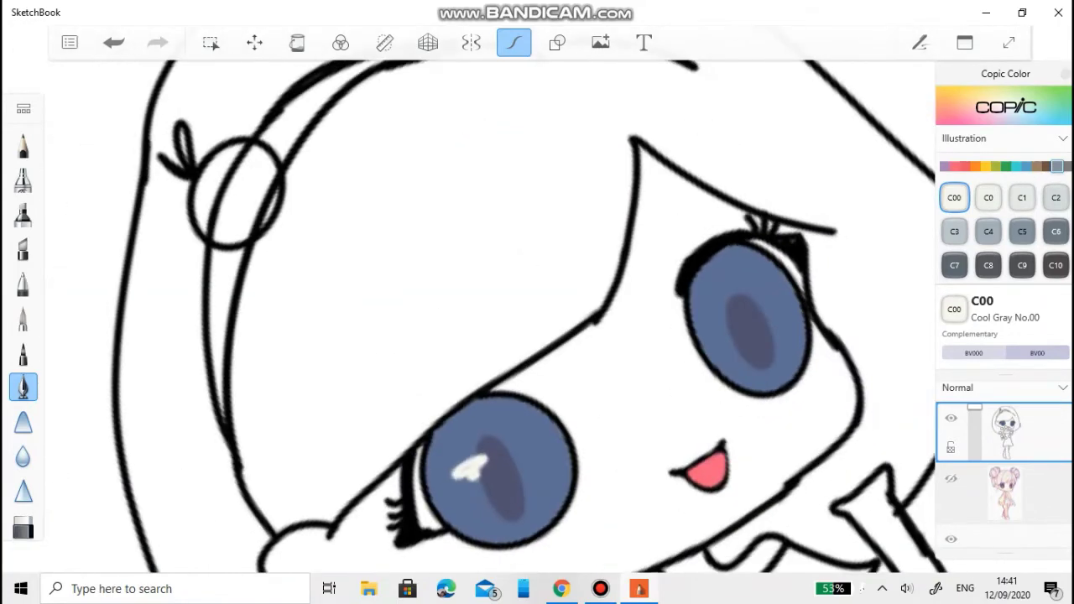
pyautogui.scroll(4, 537, 336)
pyautogui.scroll(-5, 537, 335)
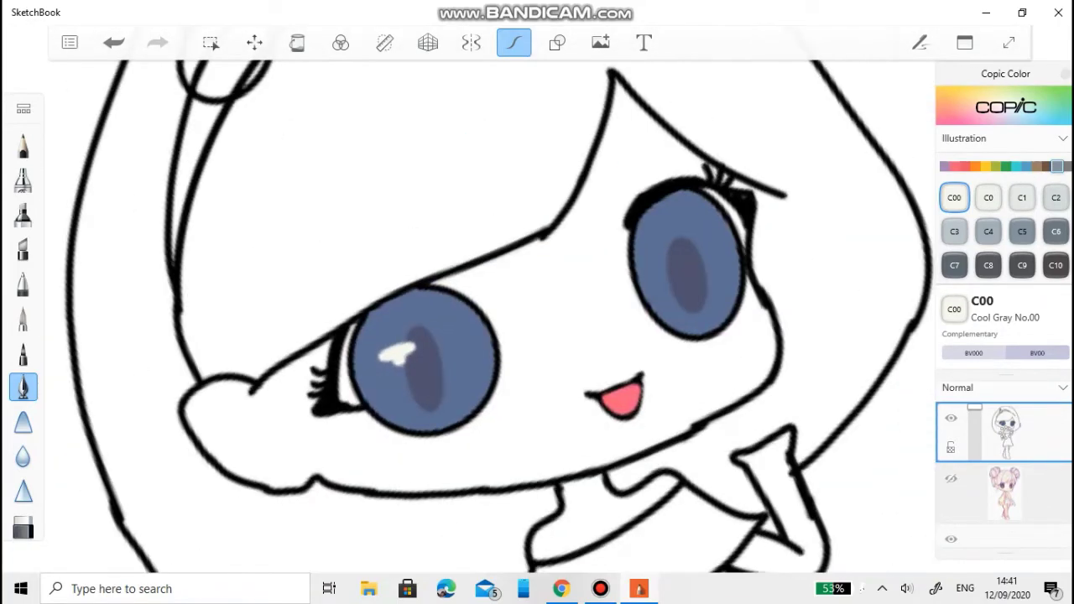
# Paint a matching small C00 highlight over the upper pupil of the narrower eye on the face's other side.
pyautogui.scroll(5, 537, 336)
pyautogui.moveTo(453, 374)
pyautogui.mouseDown()
pyautogui.moveTo(566, 326)
pyautogui.moveTo(596, 336)
pyautogui.moveTo(537, 348)
pyautogui.mouseUp()
pyautogui.hotkey('ctrl', 'z')
pyautogui.moveTo(512, 407); pyautogui.dragTo(553, 374)
pyautogui.scroll(-5, 537, 336)
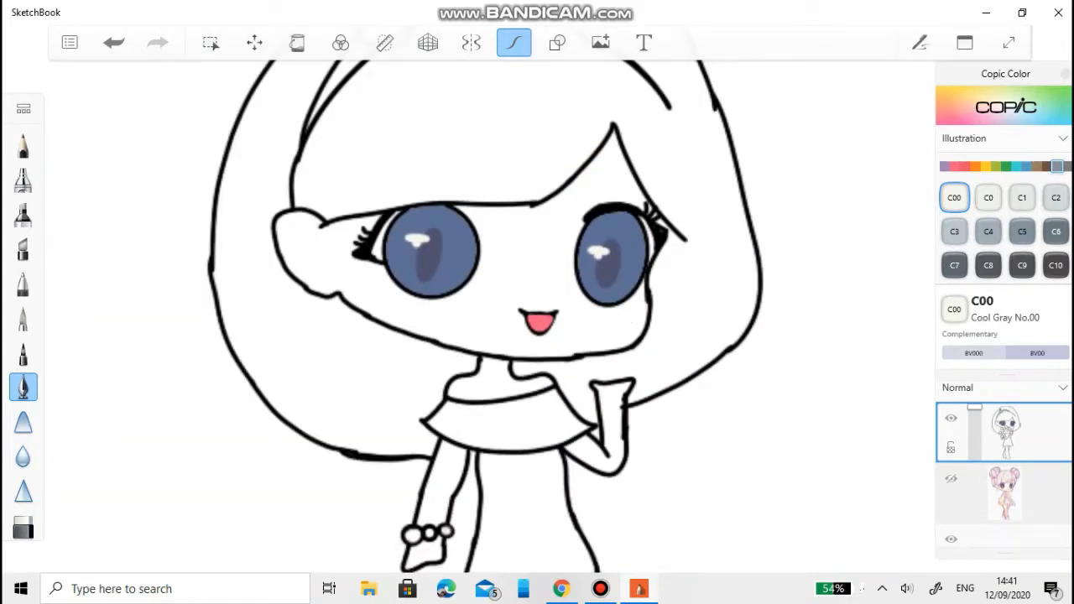
pyautogui.scroll(-1, 537, 336)
pyautogui.scroll(5, 537, 335)
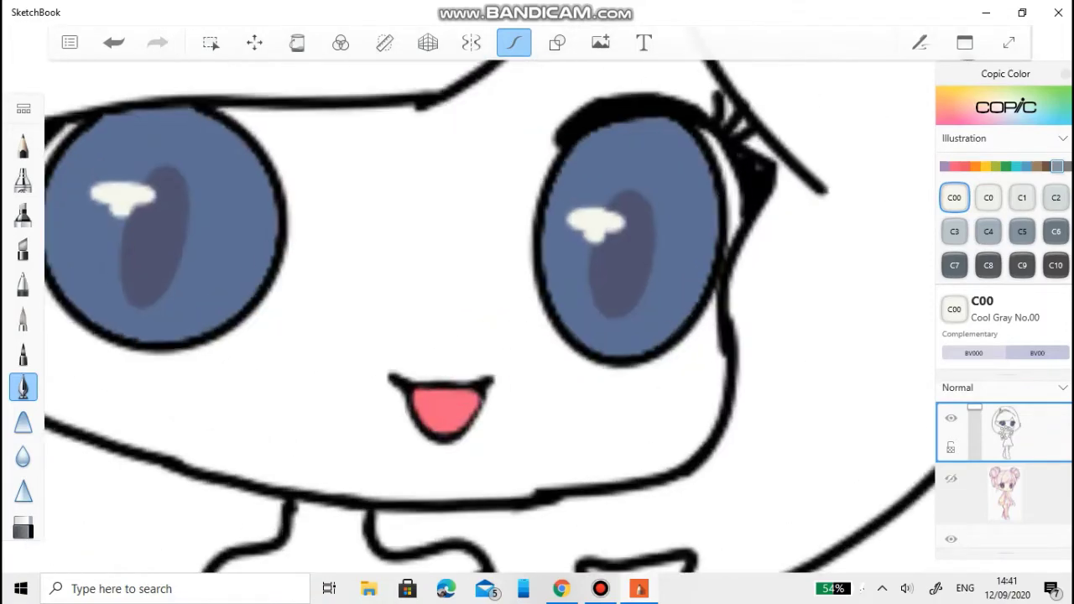
# Choose YR23 Yellow Ochre and flood-fill the face and ear with it as a solid skin colour.
pyautogui.click(975, 165)
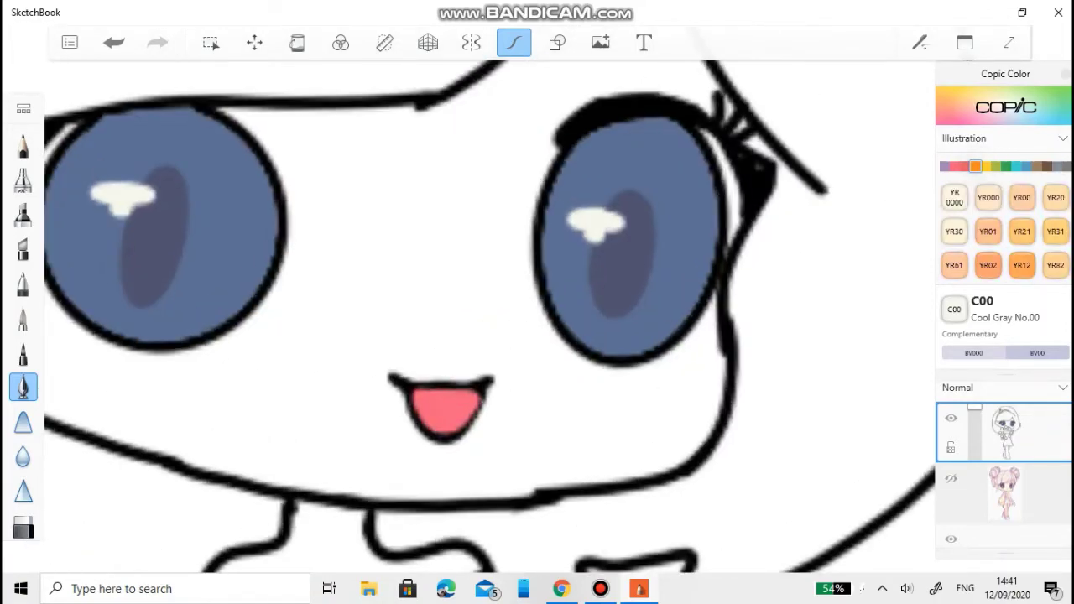
pyautogui.scroll(-2, 1004, 231)
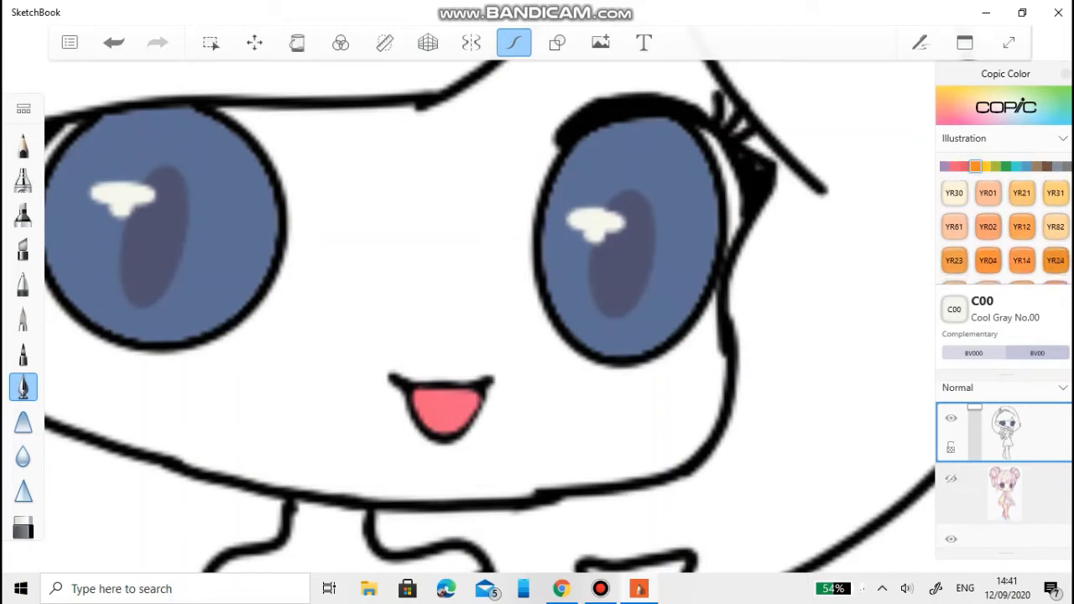
pyautogui.click(954, 260)
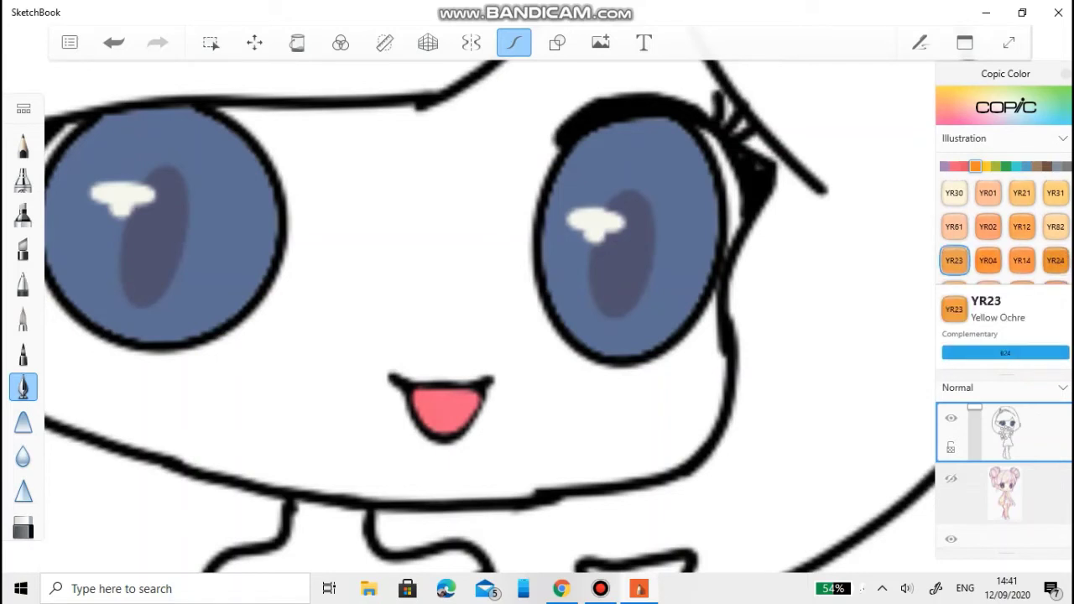
pyautogui.scroll(-3, 490, 315)
pyautogui.press('f')
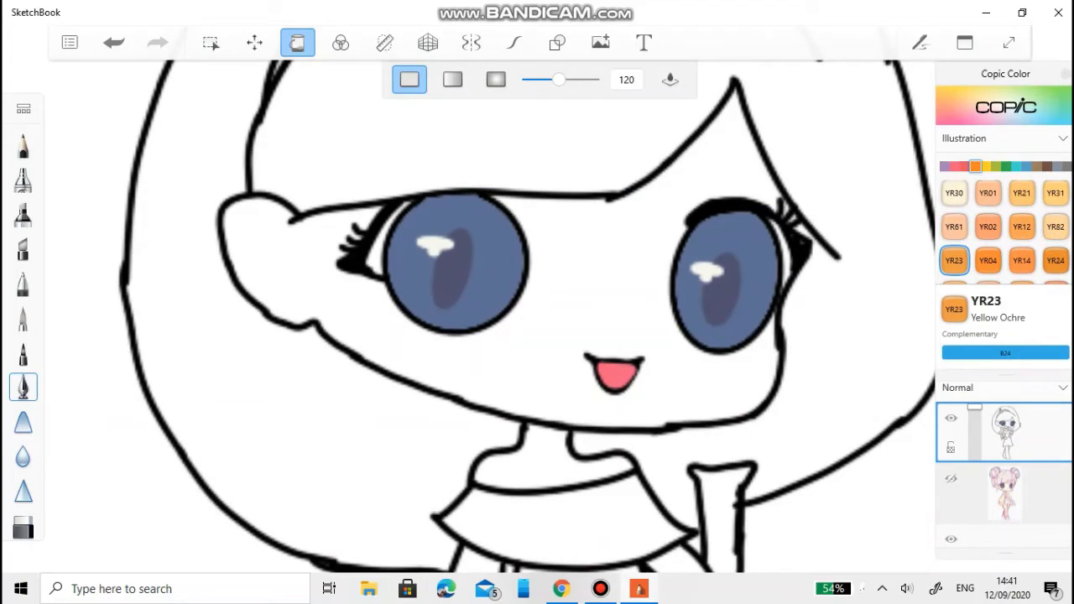
pyautogui.click(587, 277)
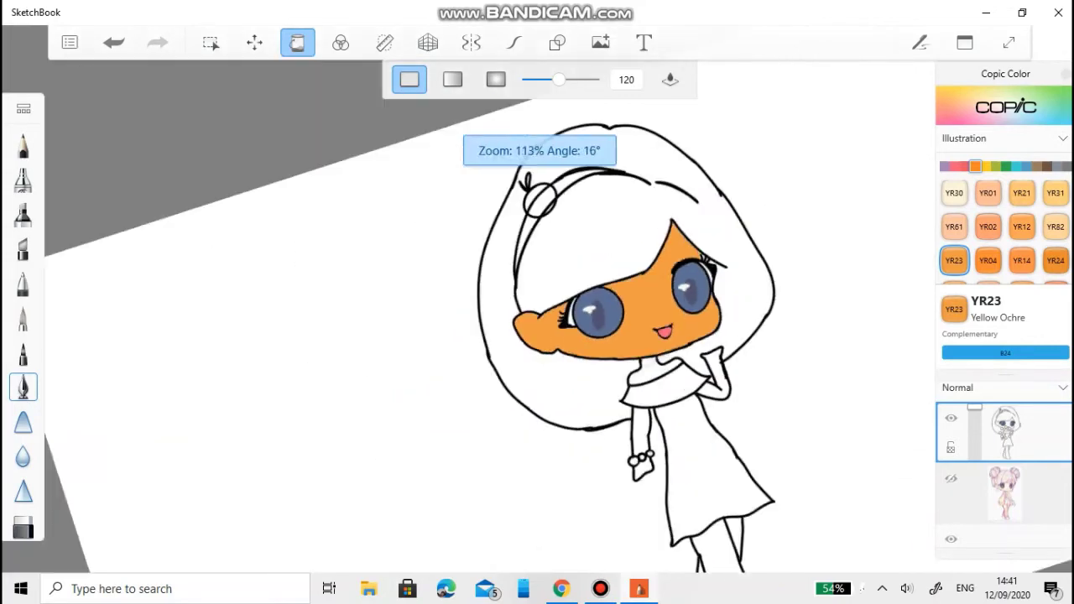
# Flood-fill the neck and shoulders, both arms and all leg areas with solid YR23 Yellow Ochre.
pyautogui.click(604, 441)
pyautogui.click(665, 459)
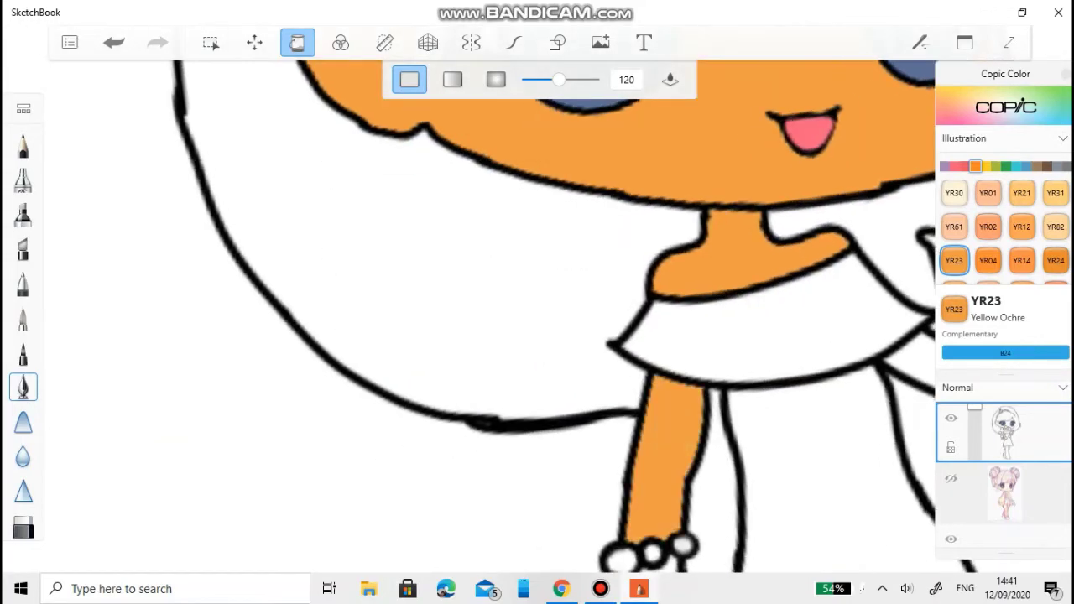
pyautogui.click(640, 335)
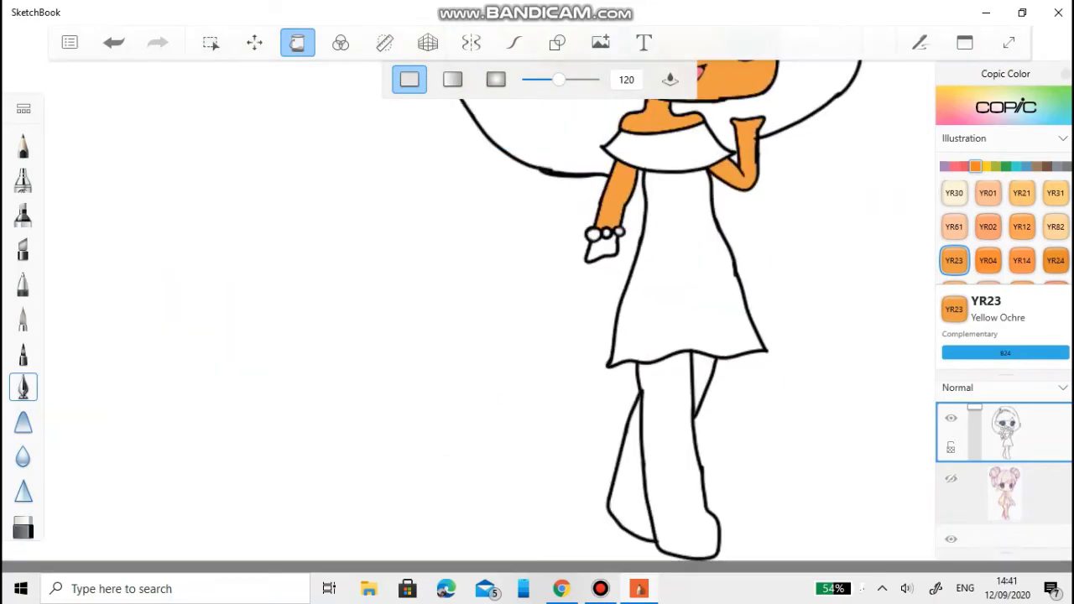
pyautogui.click(675, 444)
pyautogui.click(628, 478)
pyautogui.click(703, 377)
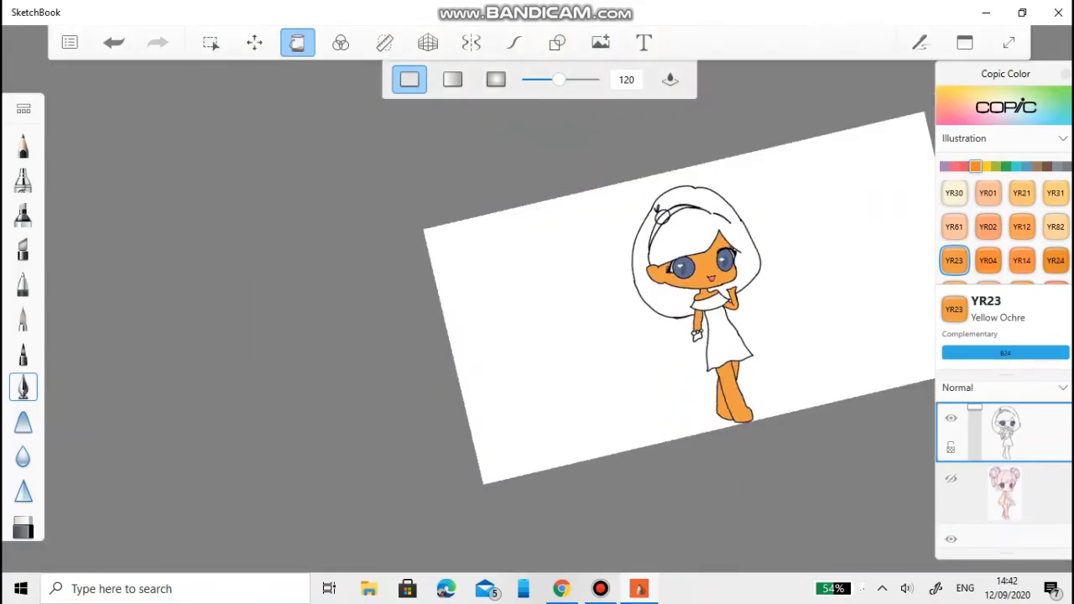
# Draw a thin YR30 Macadamia line across both legs just below the dress hem as the boots' top edge.
pyautogui.scroll(5, 671, 302)
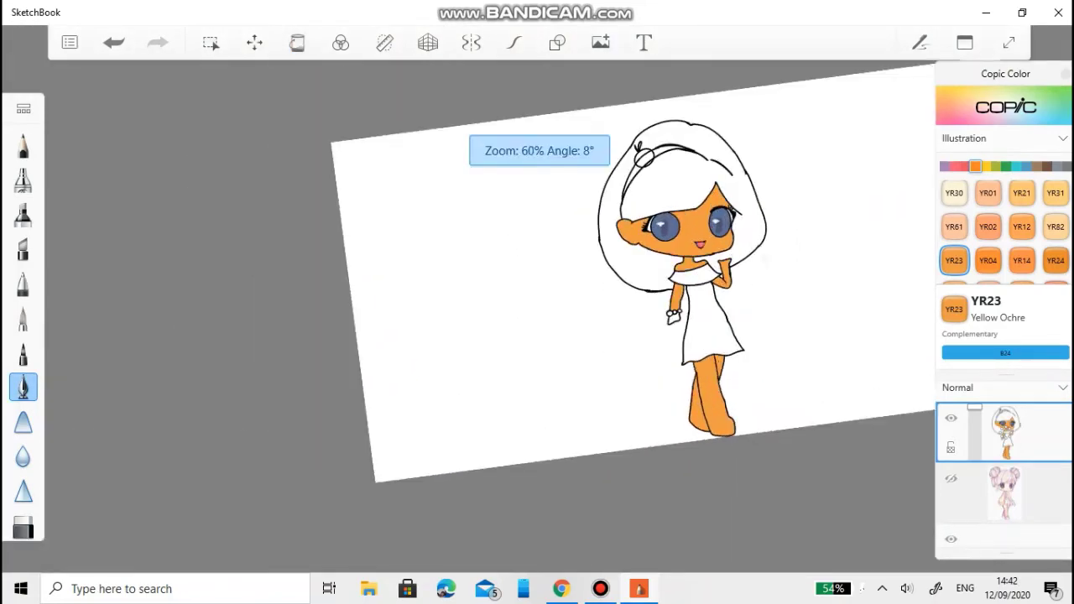
pyautogui.scroll(3, 537, 316)
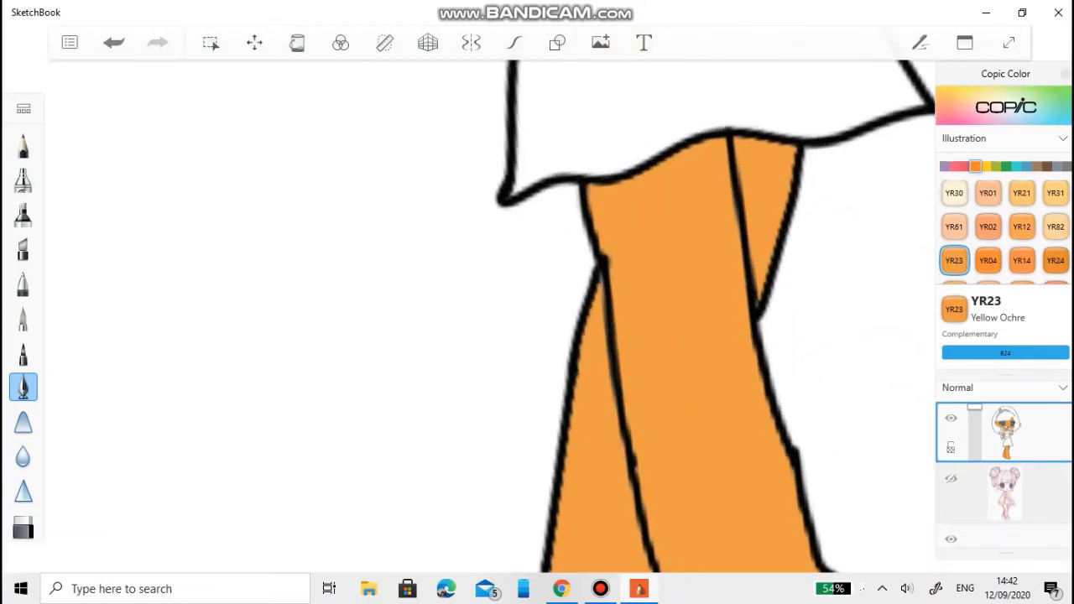
pyautogui.click(954, 193)
pyautogui.moveTo(607, 263); pyautogui.dragTo(737, 243)
pyautogui.scroll(5, 658, 252)
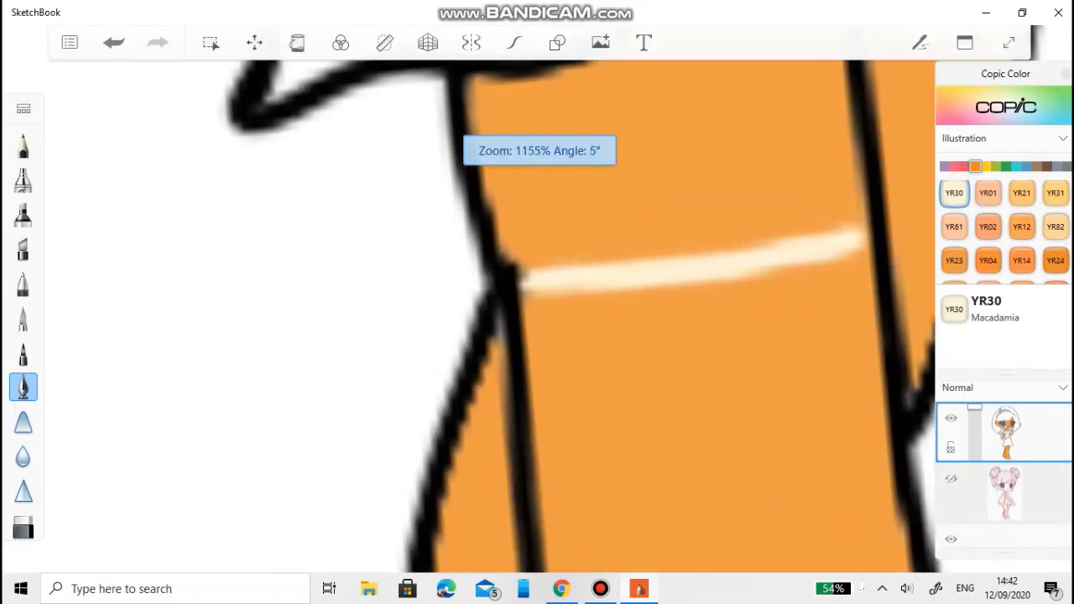
pyautogui.moveTo(690, 252); pyautogui.dragTo(893, 232)
pyautogui.scroll(-3, 537, 316)
pyautogui.scroll(2, 503, 315)
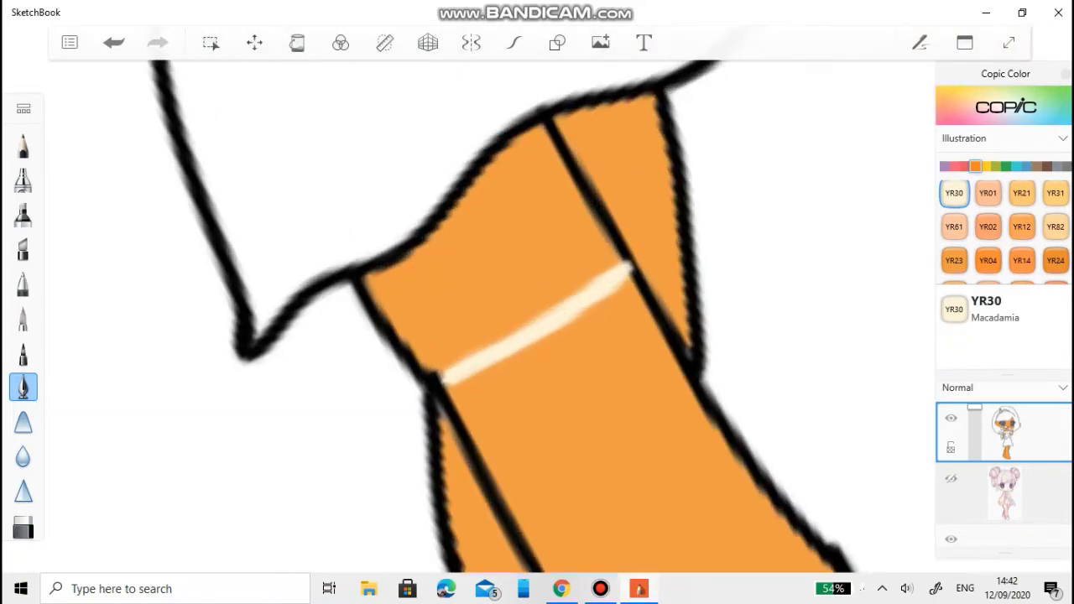
pyautogui.moveTo(684, 270); pyautogui.dragTo(627, 265)
pyautogui.scroll(-3, 537, 315)
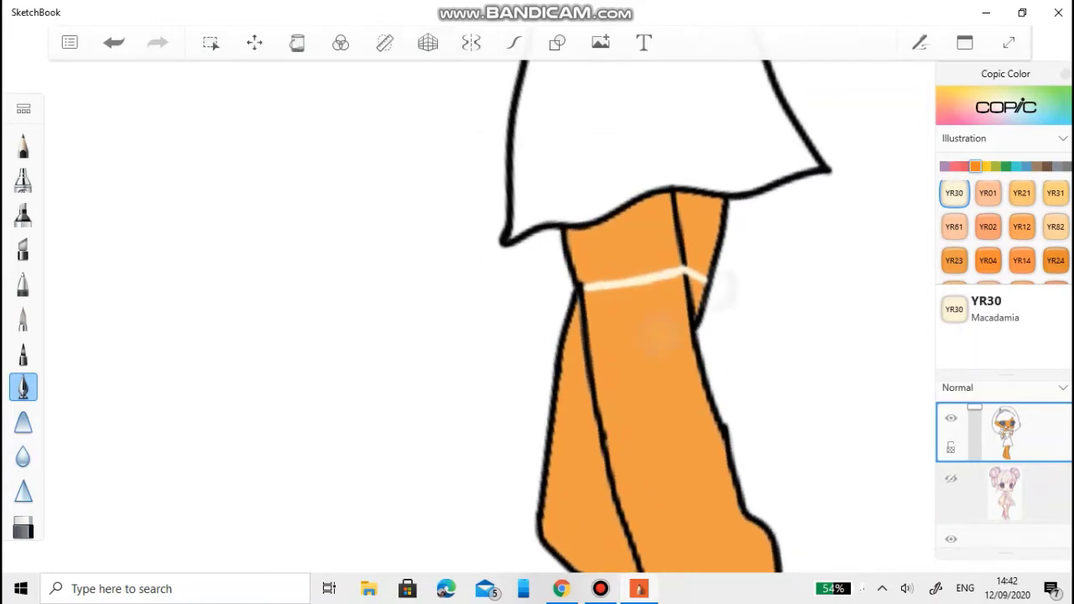
# Flood-fill the front and rear leg areas below the dividing line with solid YR30 Macadamia as boots.
pyautogui.click(297, 42)
pyautogui.click(650, 394)
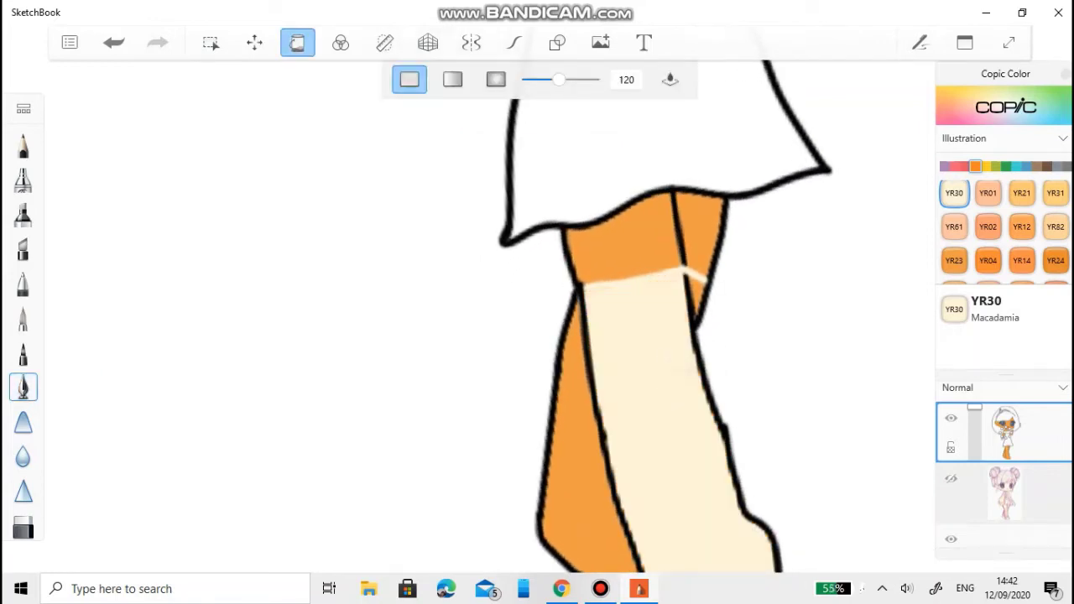
pyautogui.click(579, 420)
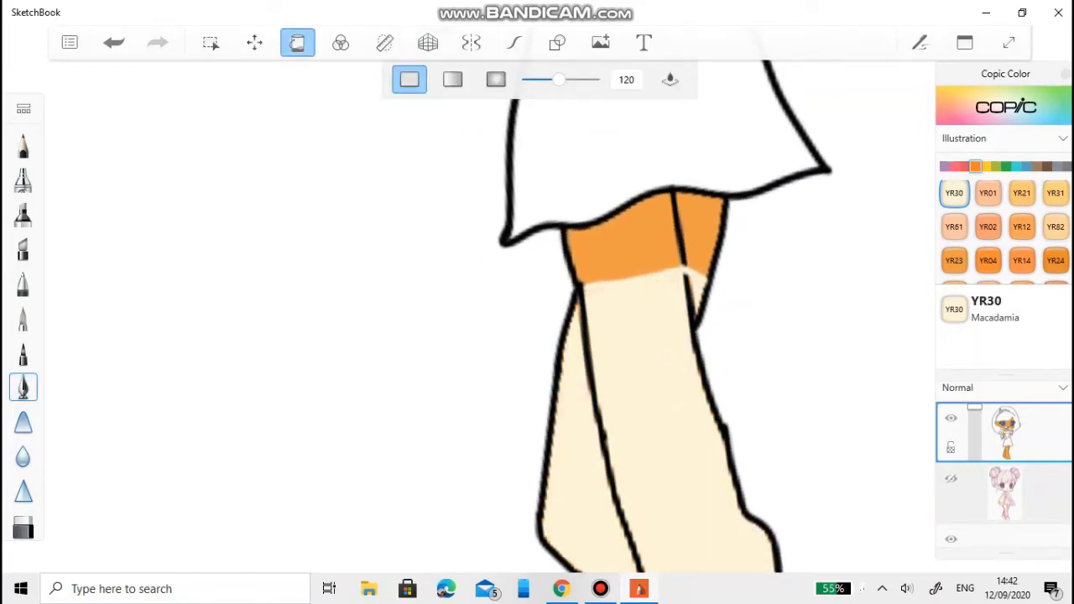
# Paint a thick, rounded YR20 Yellowish Shade cuff along the top edge of the front boot with the inking pen.
pyautogui.click(22, 387)
pyautogui.scroll(-5, 537, 315)
pyautogui.scroll(8, 537, 316)
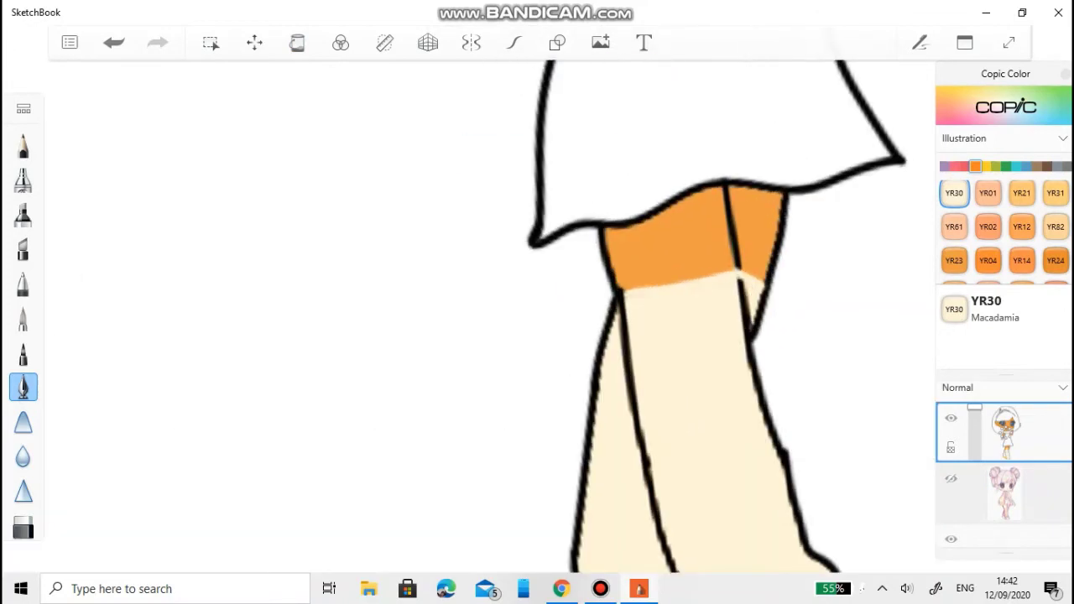
pyautogui.scroll(1, 1004, 231)
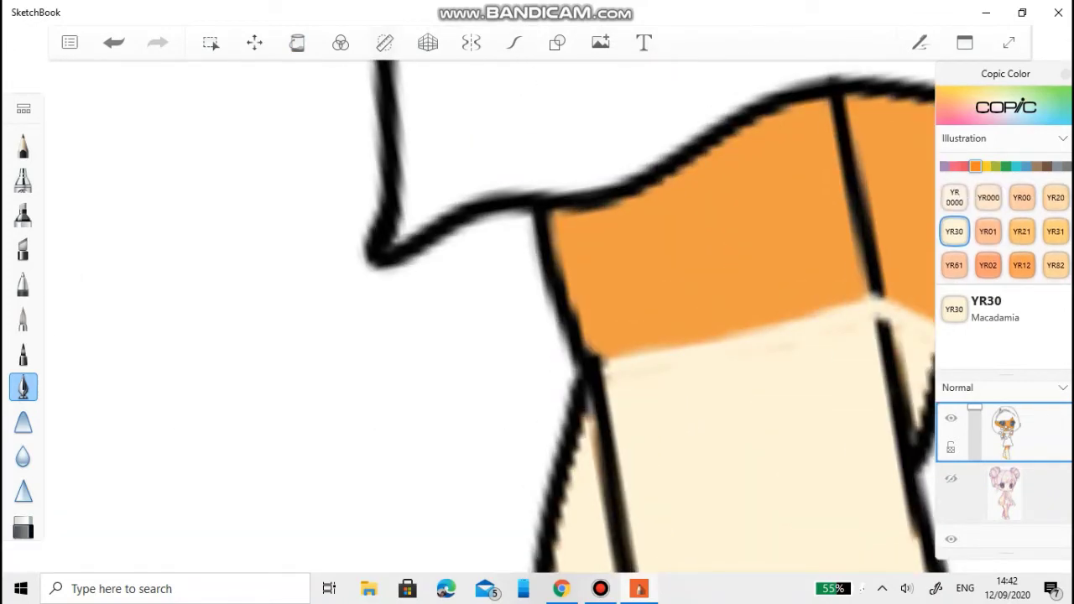
pyautogui.click(1054, 197)
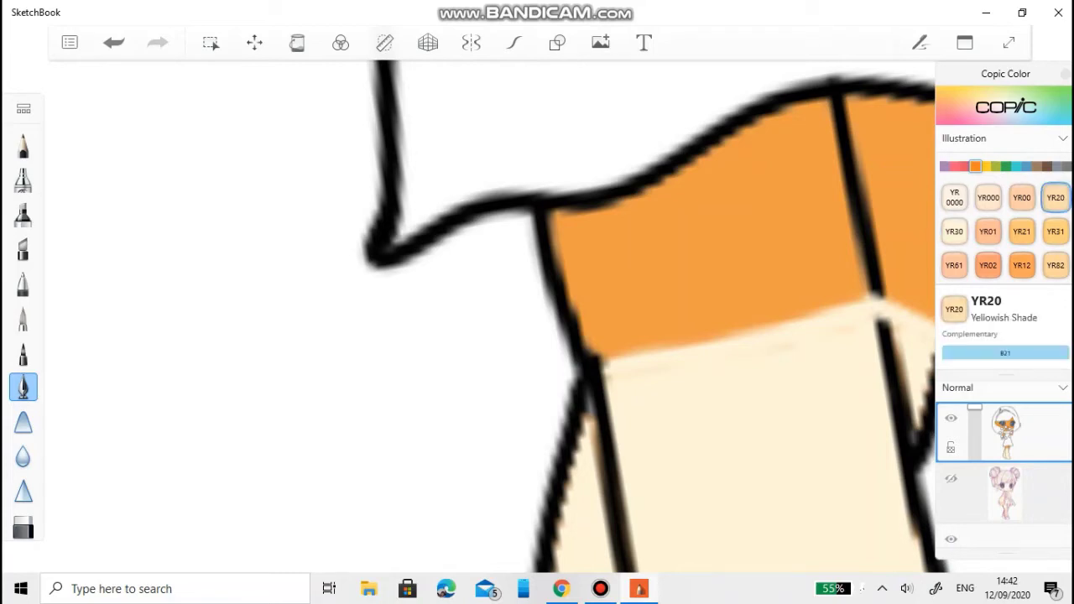
pyautogui.moveTo(596, 361)
pyautogui.mouseDown()
pyautogui.moveTo(629, 352)
pyautogui.moveTo(646, 369)
pyautogui.moveTo(890, 312)
pyautogui.moveTo(839, 317)
pyautogui.moveTo(902, 294)
pyautogui.moveTo(688, 319)
pyautogui.moveTo(813, 310)
pyautogui.mouseUp()
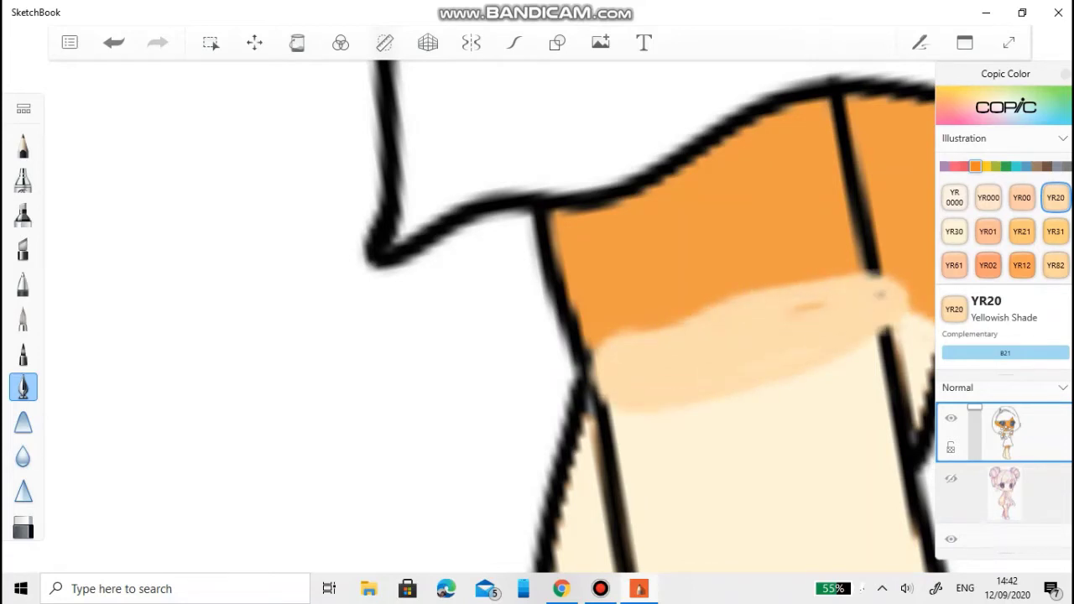
# Extend the YR20 cuff over the rear boot's top on both sides of the front leg, slightly past the outline.
pyautogui.scroll(-5, 491, 315)
pyautogui.scroll(6, 491, 314)
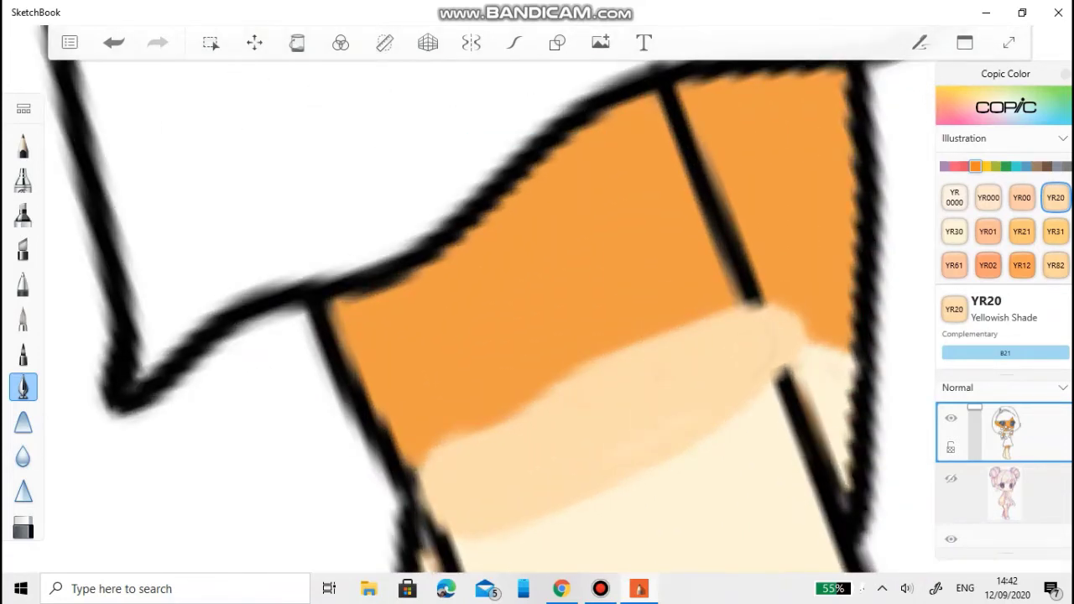
pyautogui.moveTo(806, 344)
pyautogui.mouseDown()
pyautogui.moveTo(923, 369)
pyautogui.moveTo(813, 378)
pyautogui.moveTo(890, 378)
pyautogui.moveTo(870, 388)
pyautogui.mouseUp()
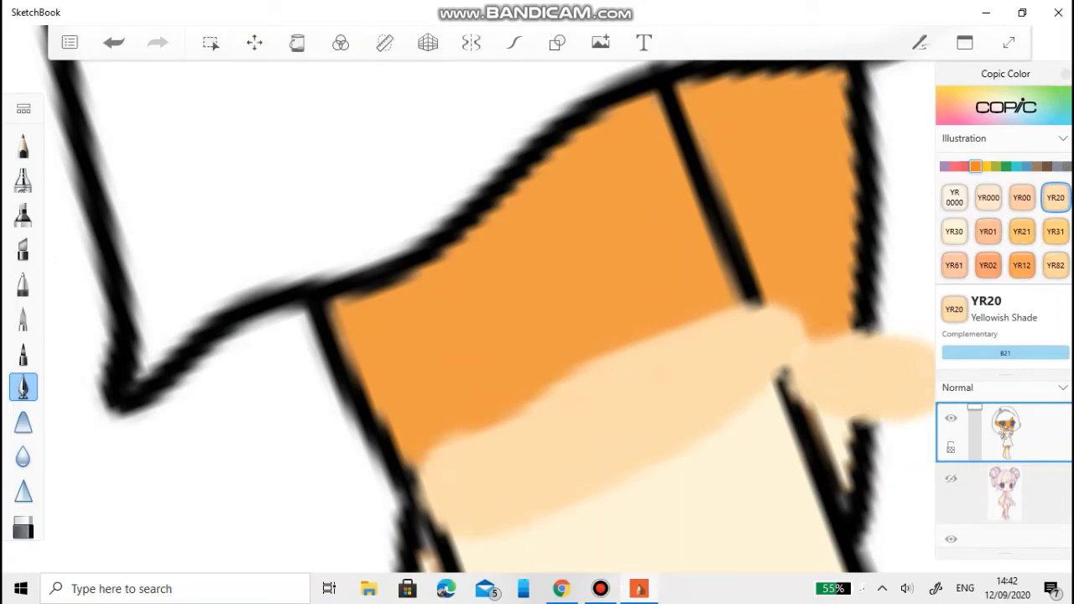
pyautogui.scroll(-5, 766, 252)
pyautogui.scroll(6, 810, 385)
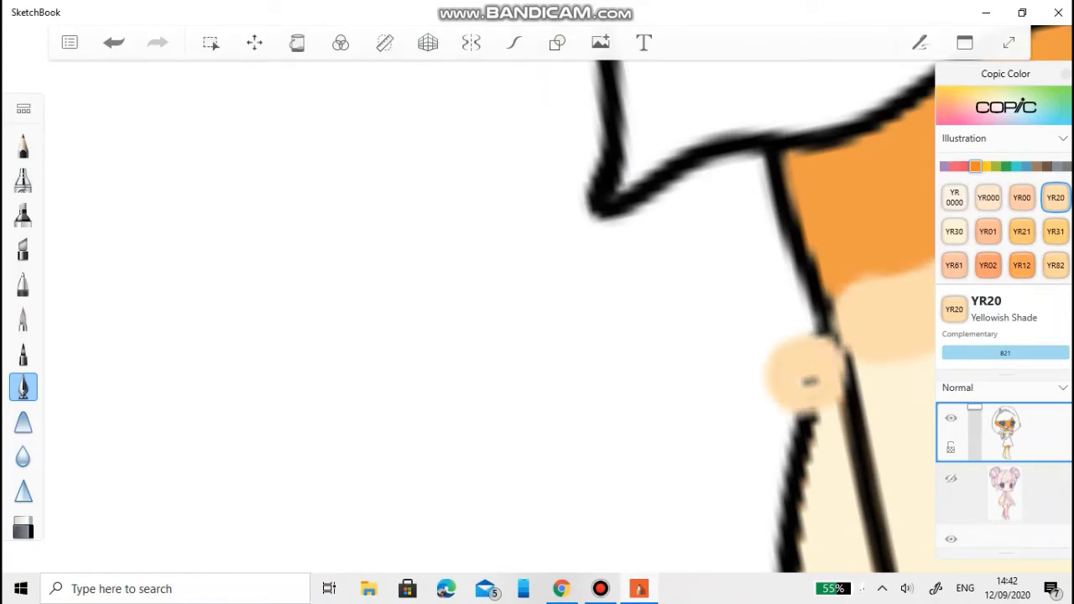
pyautogui.scroll(-3, 809, 384)
pyautogui.scroll(-4, 809, 384)
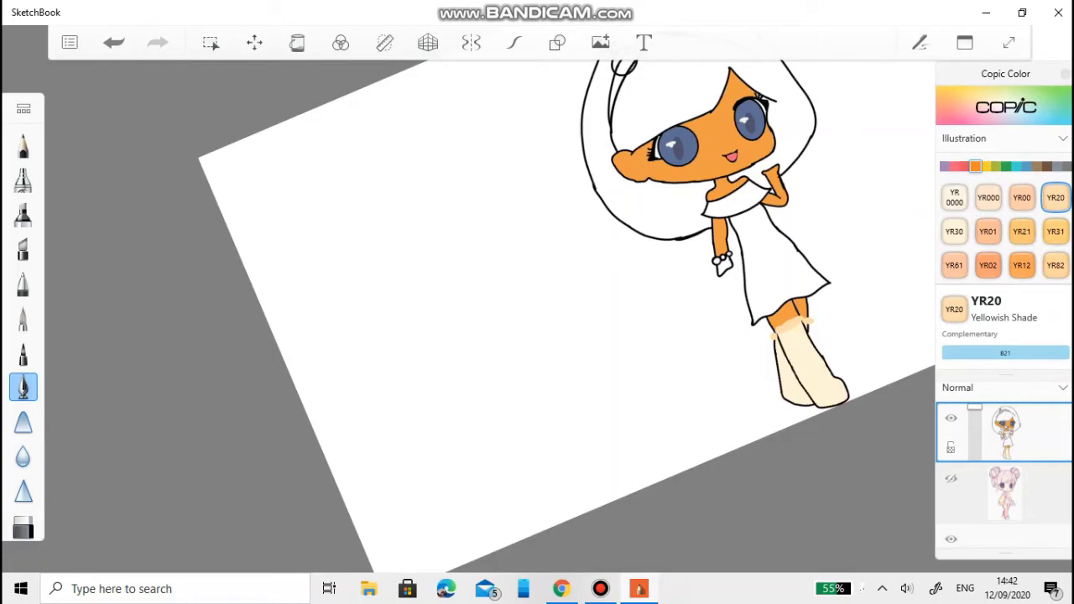
# Paint a short lengthwise shine streak in C1 Cool Gray No.1 on the foot of the front boot.
pyautogui.scroll(8, 810, 384)
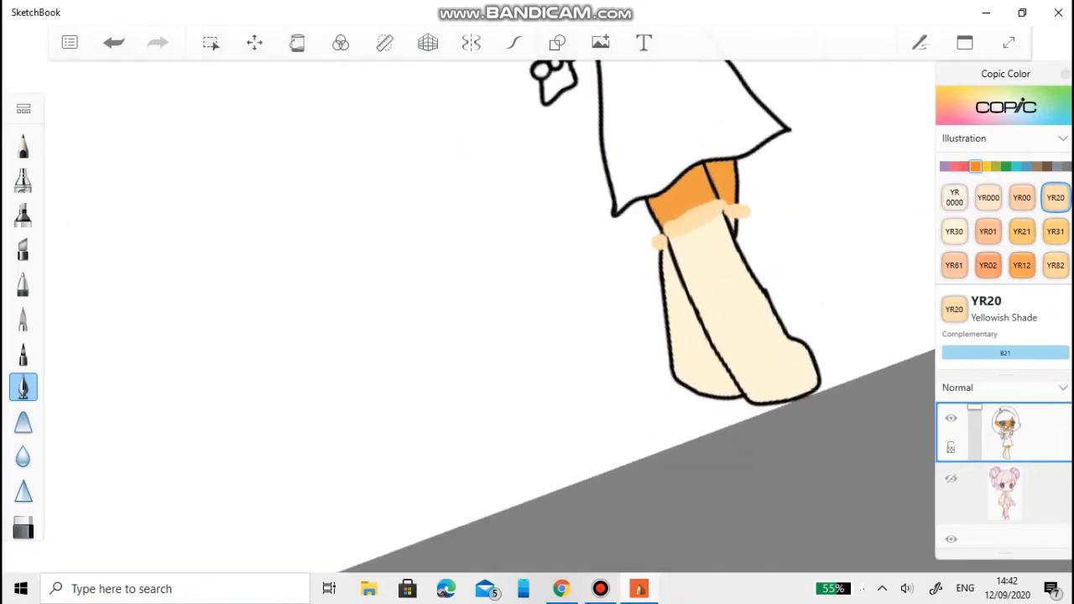
pyautogui.scroll(2, 809, 384)
pyautogui.click(1057, 166)
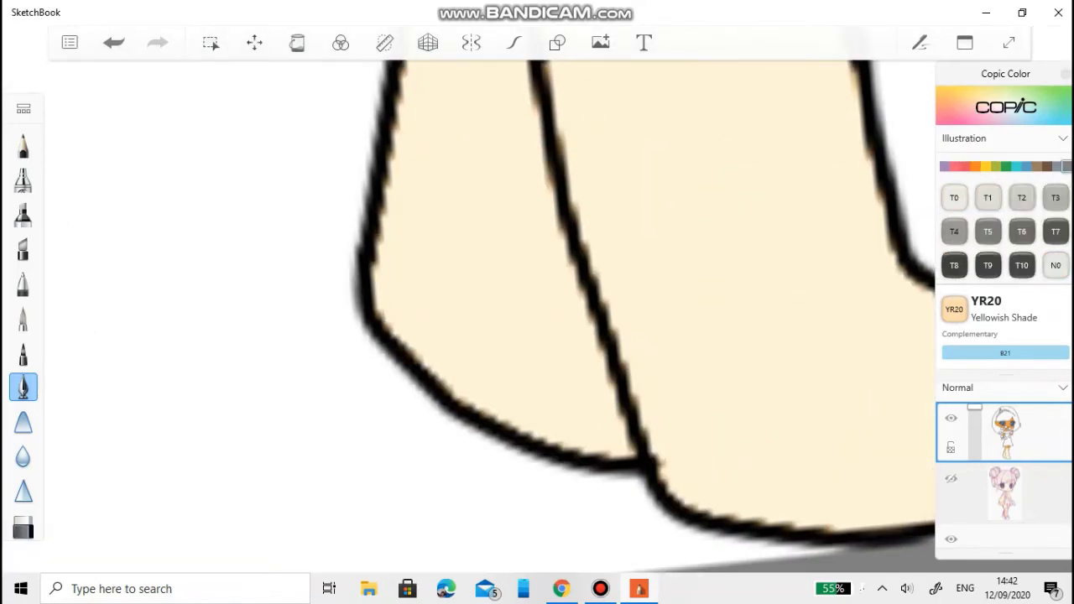
pyautogui.click(1022, 197)
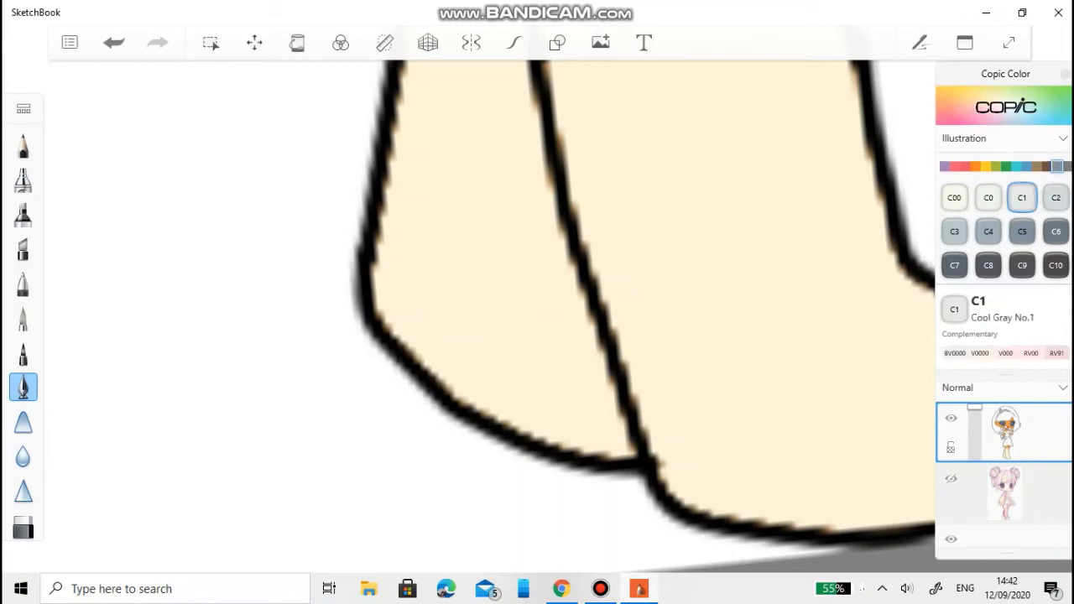
pyautogui.moveTo(712, 359); pyautogui.dragTo(723, 470)
pyautogui.moveTo(706, 340); pyautogui.dragTo(734, 457)
pyautogui.moveTo(698, 318); pyautogui.dragTo(720, 503)
pyautogui.scroll(-5, 713, 353)
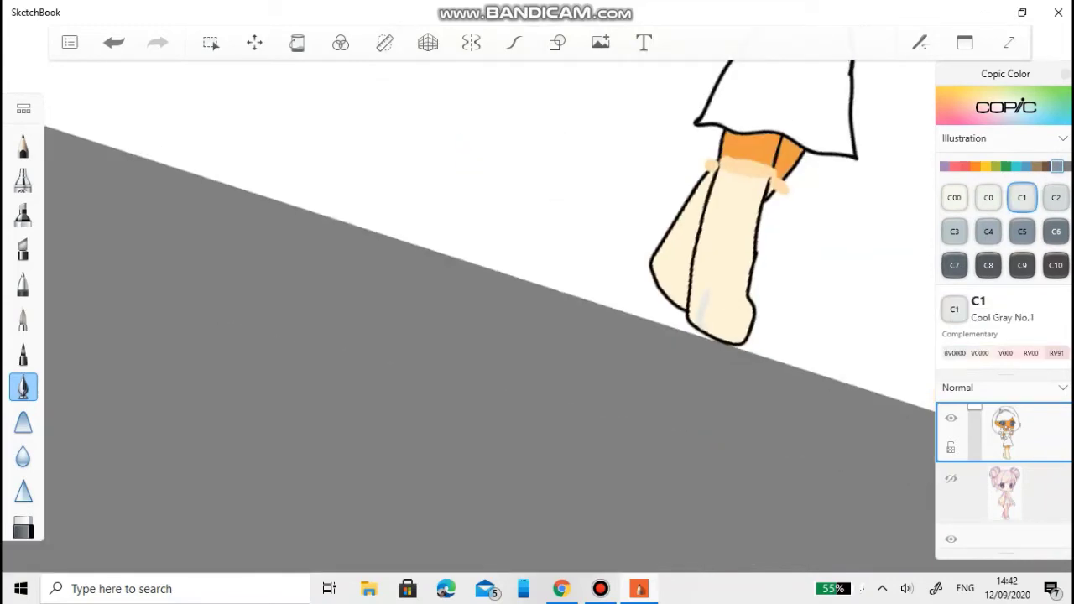
# Paint a short lengthwise C1 Cool Gray No.1 shine streak near the outer edge of the rear boot's foot.
pyautogui.scroll(5, 713, 336)
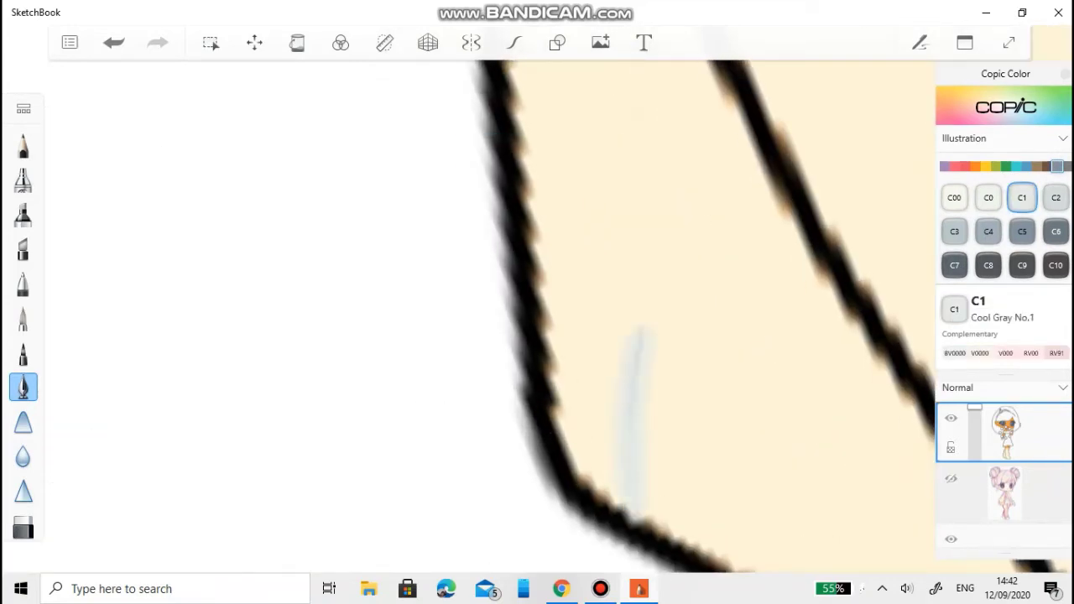
pyautogui.moveTo(637, 310); pyautogui.dragTo(655, 520)
pyautogui.scroll(-5, 637, 335)
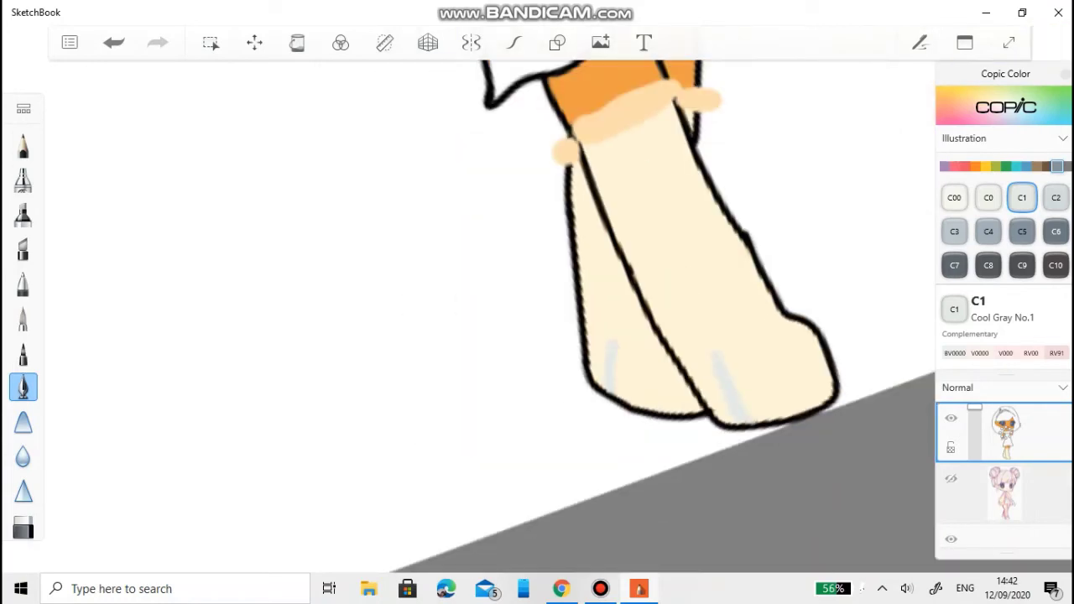
# Paint an X-shaped lace with rounded ends in C4 Cool Gray No.4 near the front boot's front edge, above the foot.
pyautogui.click(988, 232)
pyautogui.scroll(5, 588, 319)
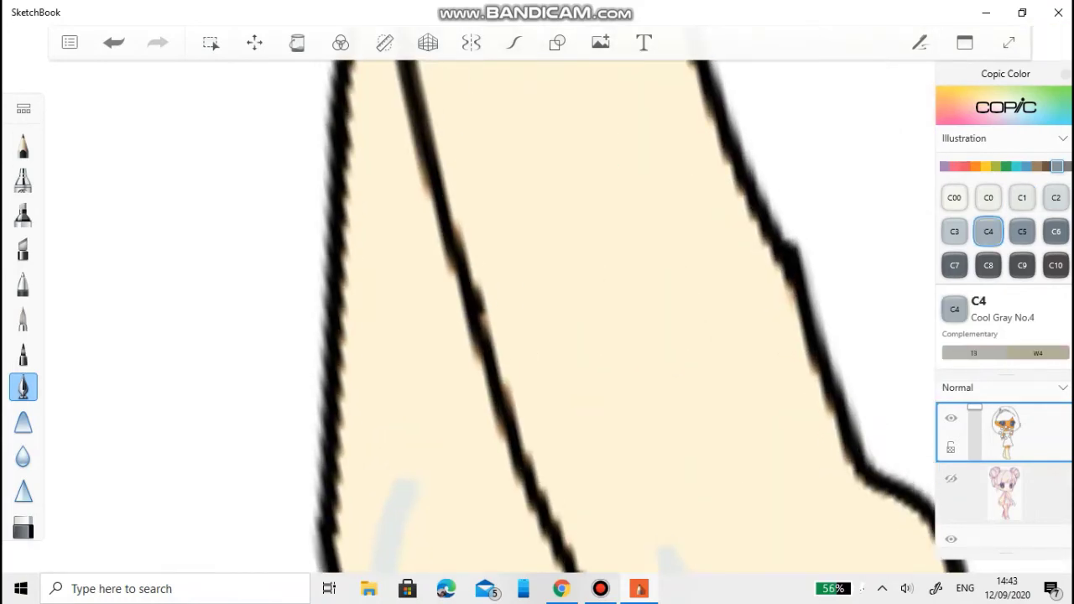
pyautogui.moveTo(675, 336); pyautogui.dragTo(689, 352)
pyautogui.moveTo(759, 315); pyautogui.dragTo(785, 323)
pyautogui.moveTo(697, 353)
pyautogui.mouseDown()
pyautogui.moveTo(764, 395)
pyautogui.moveTo(768, 327)
pyautogui.mouseUp()
pyautogui.moveTo(738, 378); pyautogui.dragTo(718, 445)
pyautogui.moveTo(743, 378); pyautogui.dragTo(801, 436)
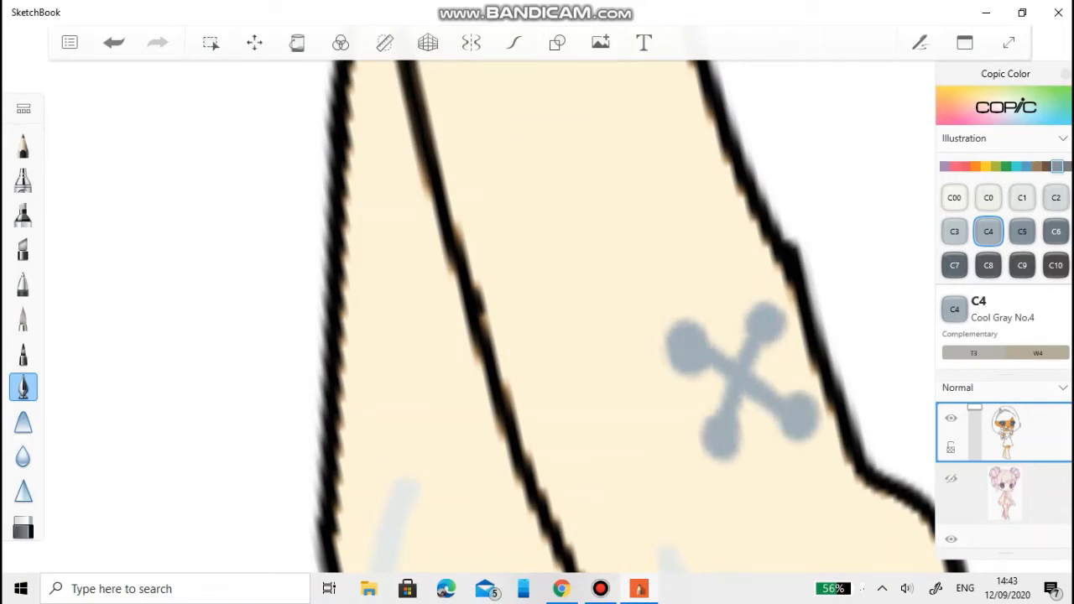
# Paint a second C4 X-shaped lace with rounded ends directly beneath the first on the front boot, joining the two crosses.
pyautogui.scroll(3, 537, 319)
pyautogui.moveTo(640, 314); pyautogui.dragTo(770, 457)
pyautogui.moveTo(784, 303); pyautogui.dragTo(642, 503)
pyautogui.moveTo(760, 423); pyautogui.dragTo(844, 474)
pyautogui.scroll(-5, 755, 168)
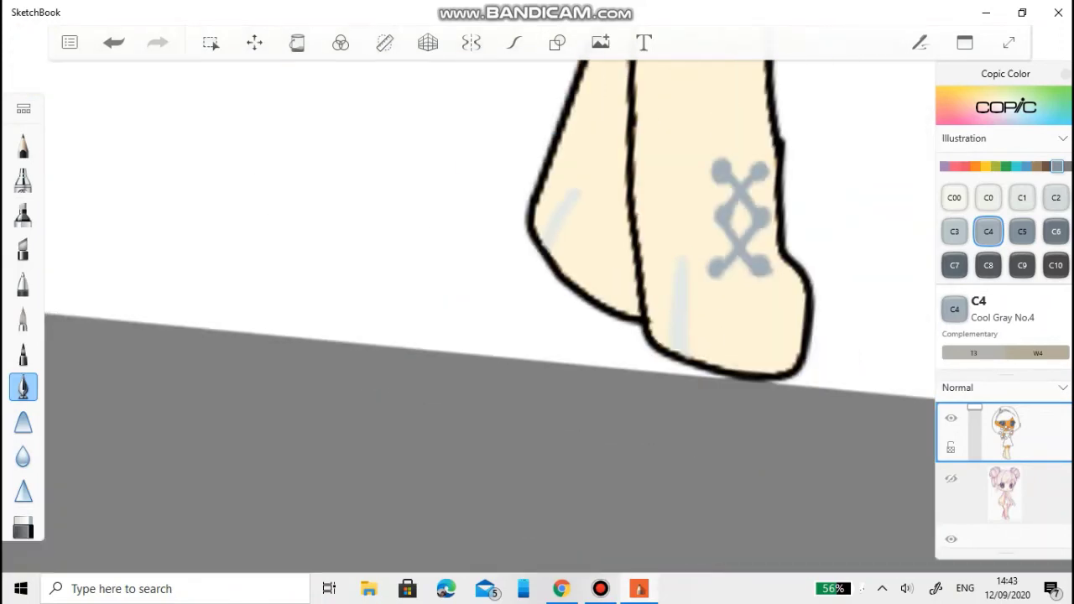
pyautogui.moveTo(739, 218); pyautogui.dragTo(829, 352)
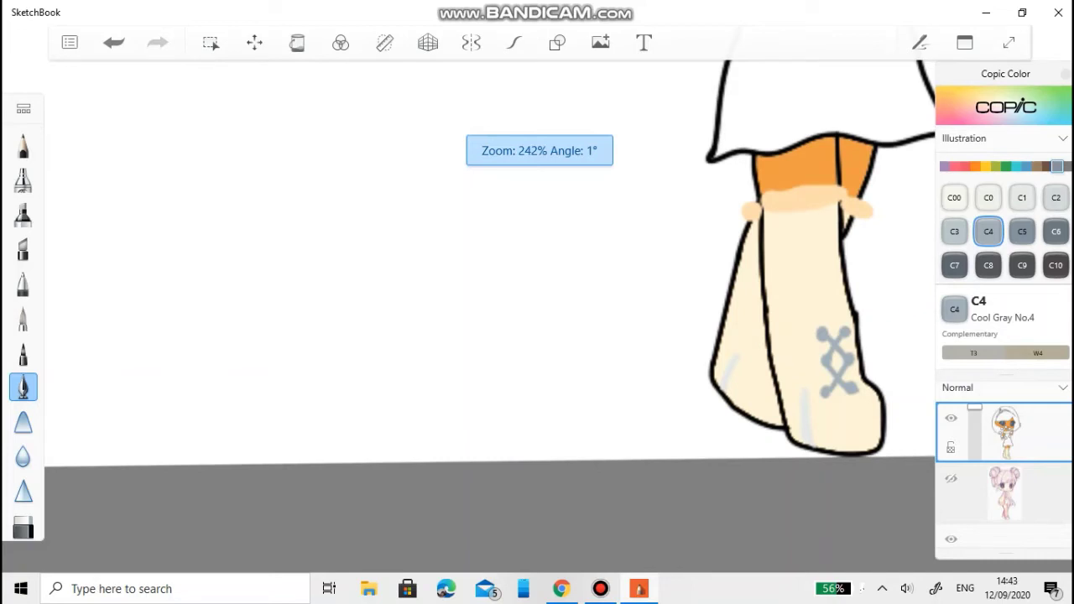
# Paint matching C4 laces on the rear boot as a zigzag with three round dots, partly hidden behind the front boot's outline.
pyautogui.scroll(10, 797, 378)
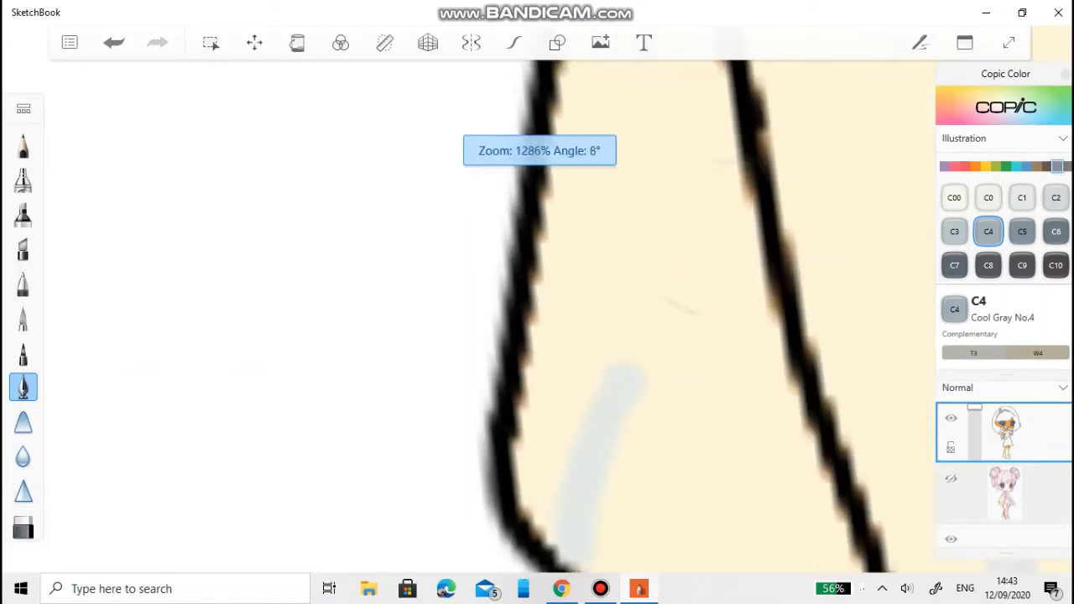
pyautogui.moveTo(797, 377)
pyautogui.mouseDown()
pyautogui.moveTo(780, 369)
pyautogui.moveTo(755, 394)
pyautogui.moveTo(788, 361)
pyautogui.moveTo(797, 369)
pyautogui.moveTo(755, 361)
pyautogui.moveTo(663, 420)
pyautogui.moveTo(700, 394)
pyautogui.moveTo(747, 453)
pyautogui.mouseUp()
pyautogui.moveTo(696, 411); pyautogui.dragTo(621, 202)
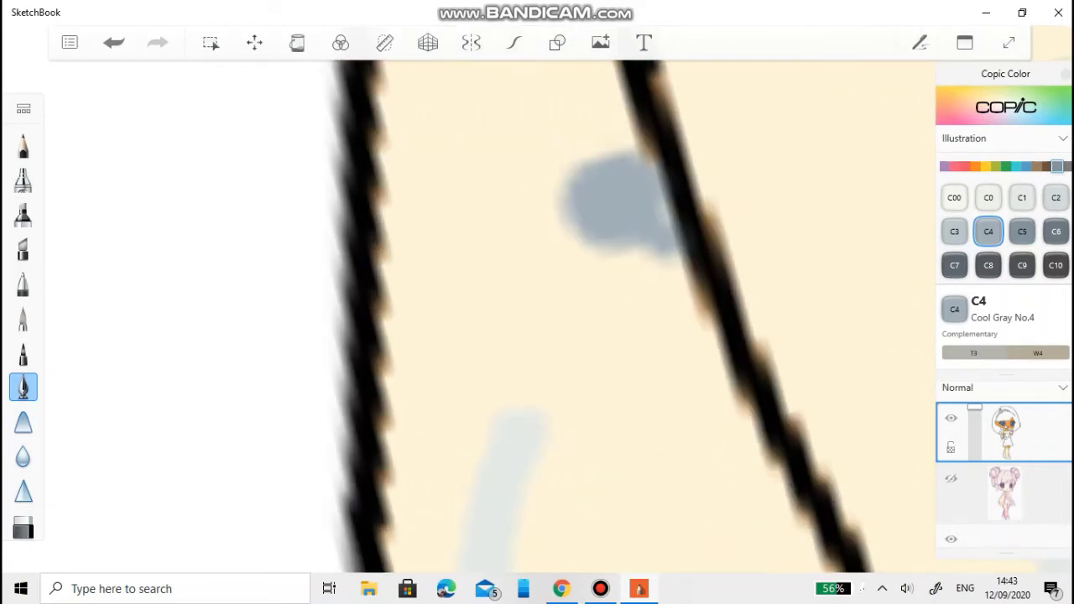
pyautogui.moveTo(675, 244)
pyautogui.mouseDown()
pyautogui.moveTo(675, 361)
pyautogui.moveTo(629, 419)
pyautogui.mouseUp()
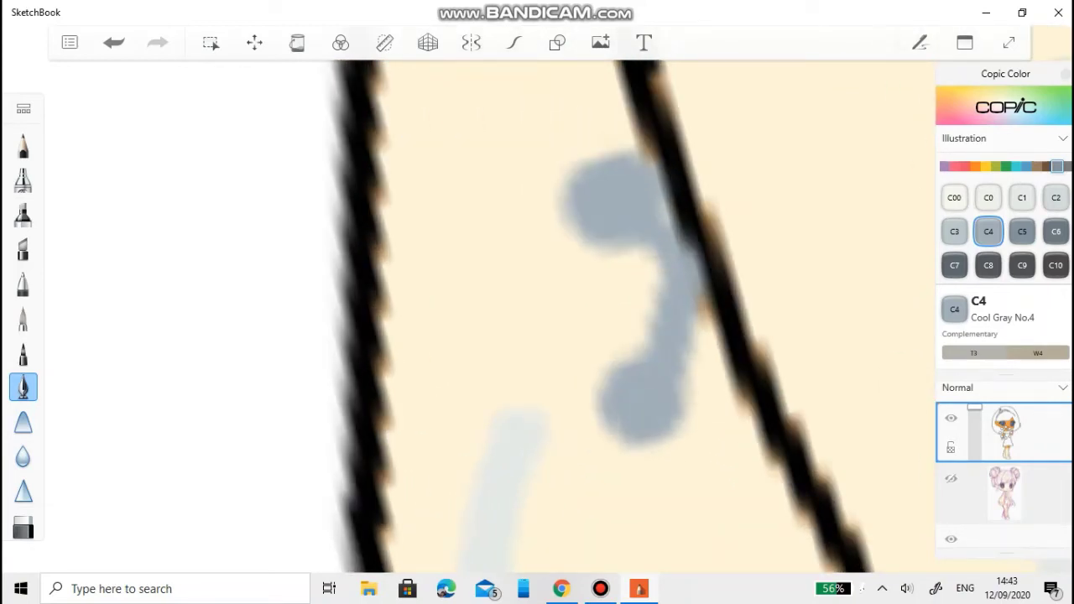
pyautogui.moveTo(604, 386)
pyautogui.mouseDown()
pyautogui.moveTo(663, 437)
pyautogui.moveTo(623, 228)
pyautogui.moveTo(739, 319)
pyautogui.mouseUp()
pyautogui.moveTo(623, 227); pyautogui.dragTo(613, 164)
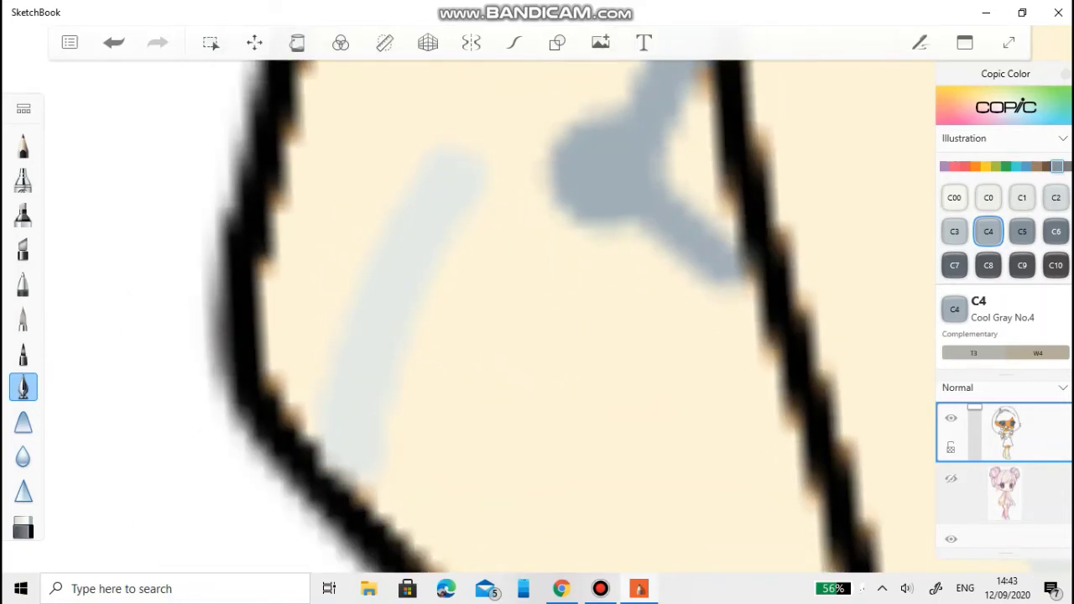
pyautogui.moveTo(638, 269); pyautogui.dragTo(671, 411)
pyautogui.moveTo(646, 352); pyautogui.dragTo(591, 453)
pyautogui.moveTo(588, 378)
pyautogui.mouseDown()
pyautogui.moveTo(536, 252)
pyautogui.moveTo(503, 210)
pyautogui.mouseUp()
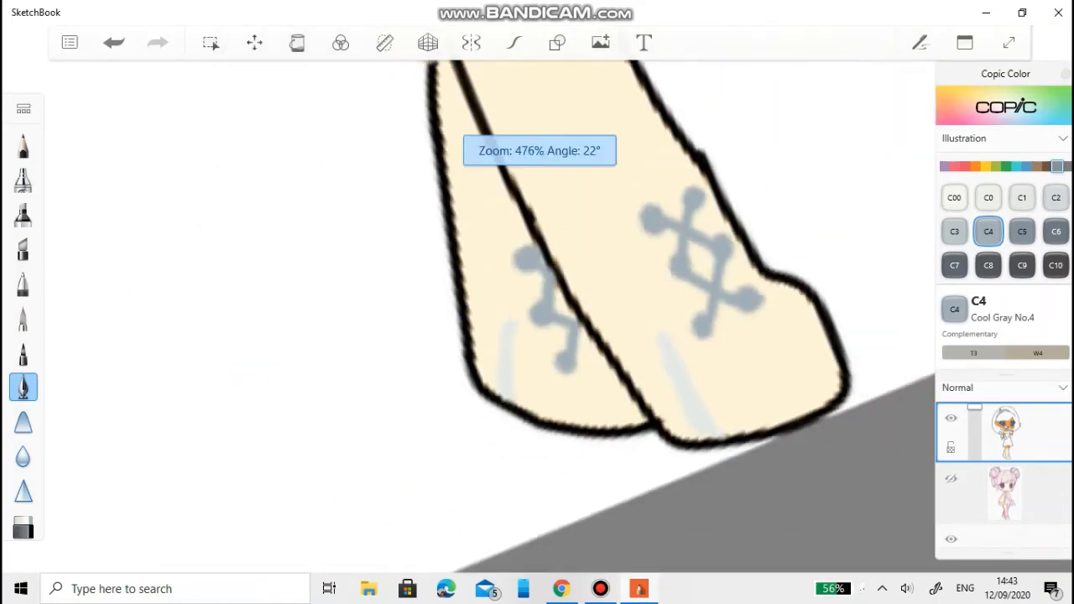
pyautogui.scroll(-2, 643, 315)
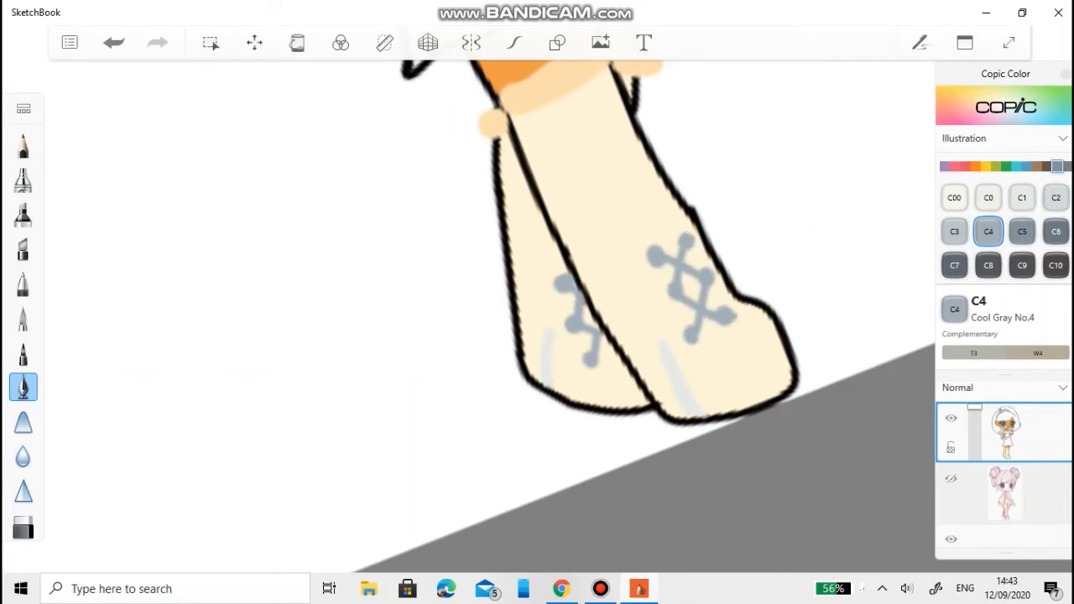
# Show the Color Editor and place it beside the brush palette, clear of the character's hand and bracelet.
pyautogui.scroll(-5, 537, 319)
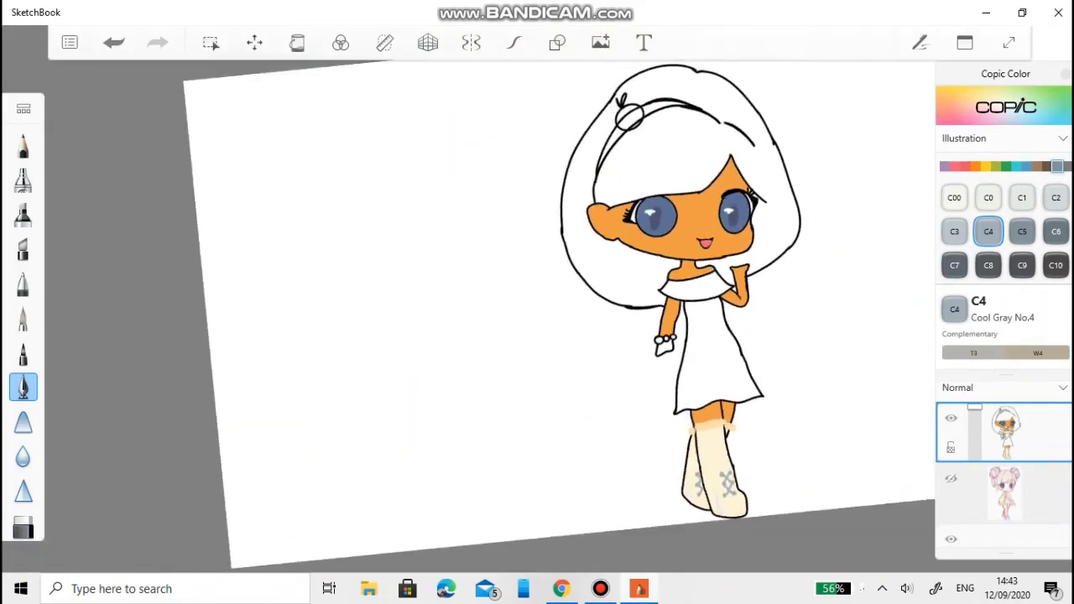
pyautogui.scroll(5, 664, 340)
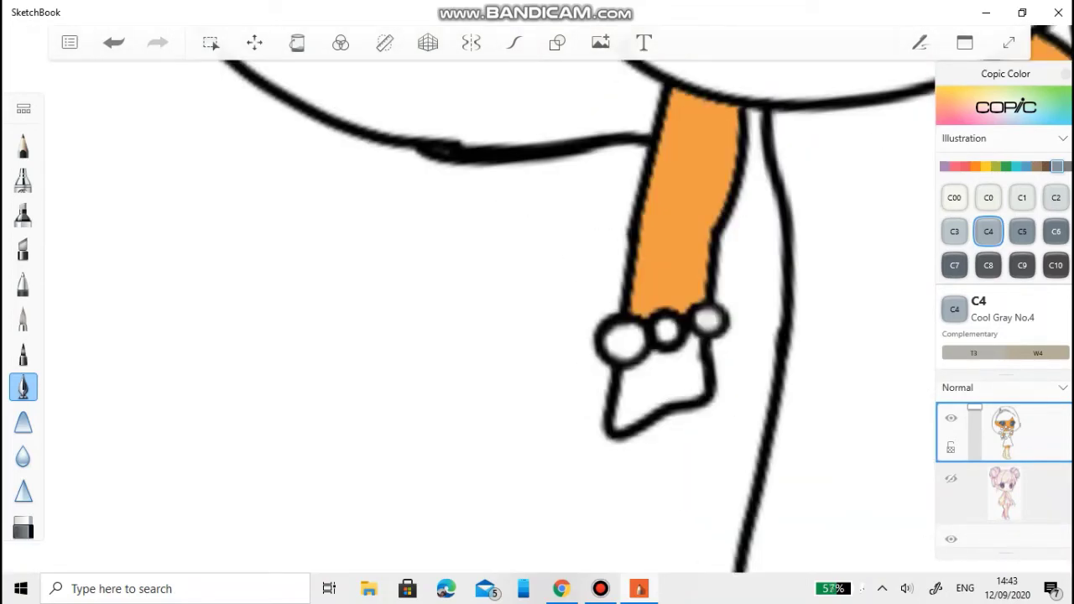
pyautogui.click(964, 42)
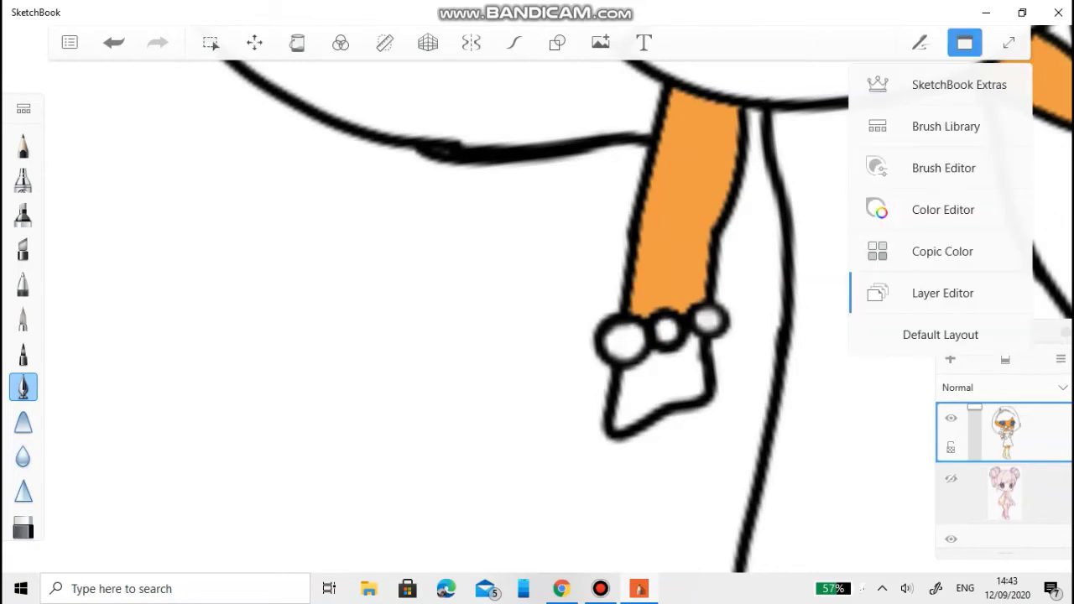
pyautogui.click(943, 210)
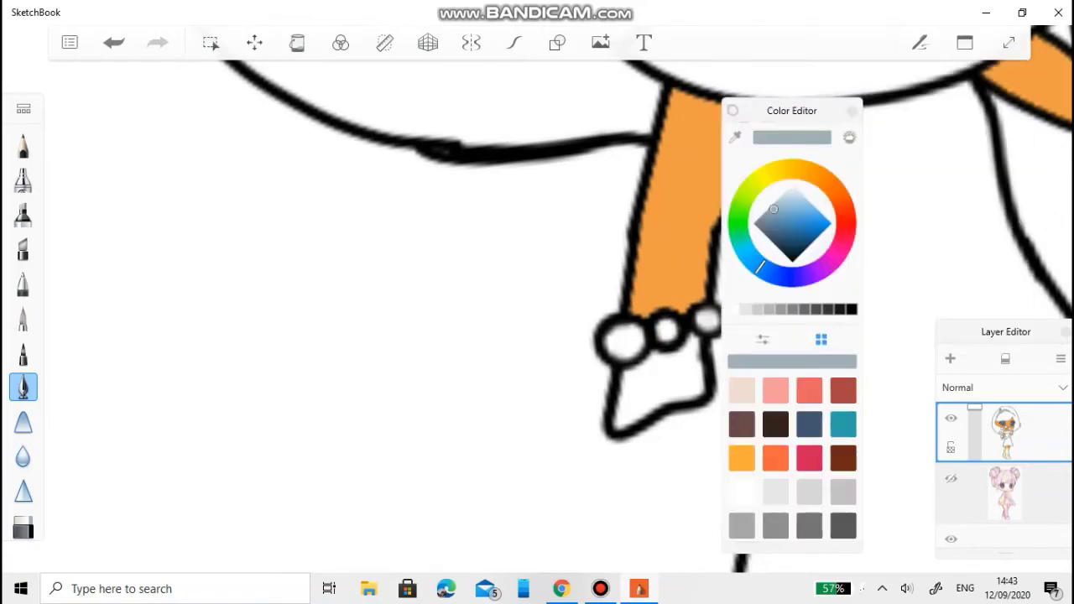
pyautogui.scroll(-3, 792, 457)
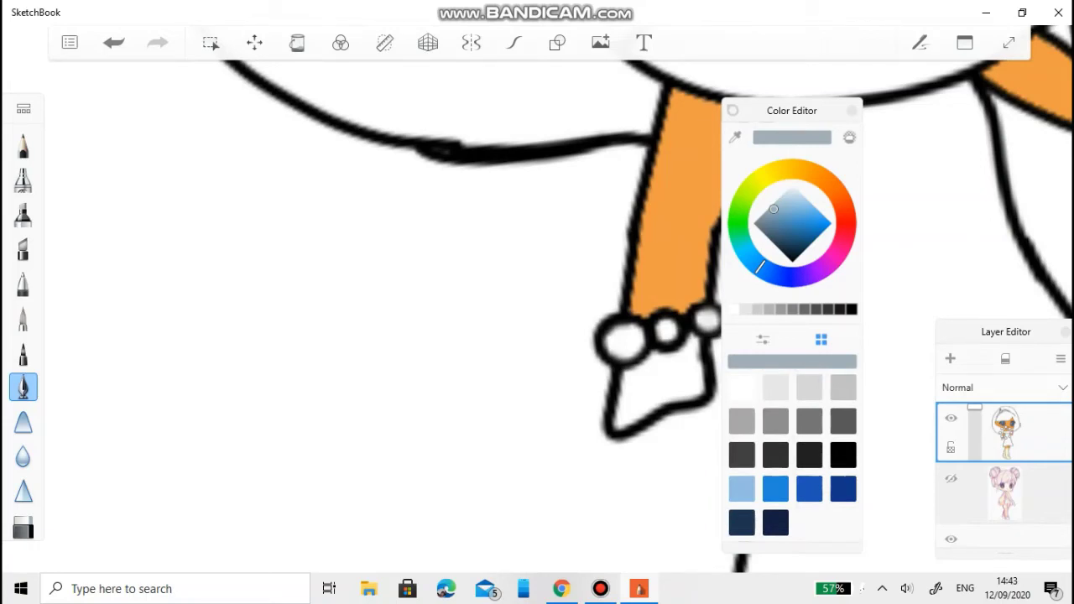
pyautogui.moveTo(791, 110)
pyautogui.mouseDown()
pyautogui.moveTo(740, 77)
pyautogui.moveTo(597, 73)
pyautogui.moveTo(1006, 82)
pyautogui.moveTo(769, 80)
pyautogui.mouseUp()
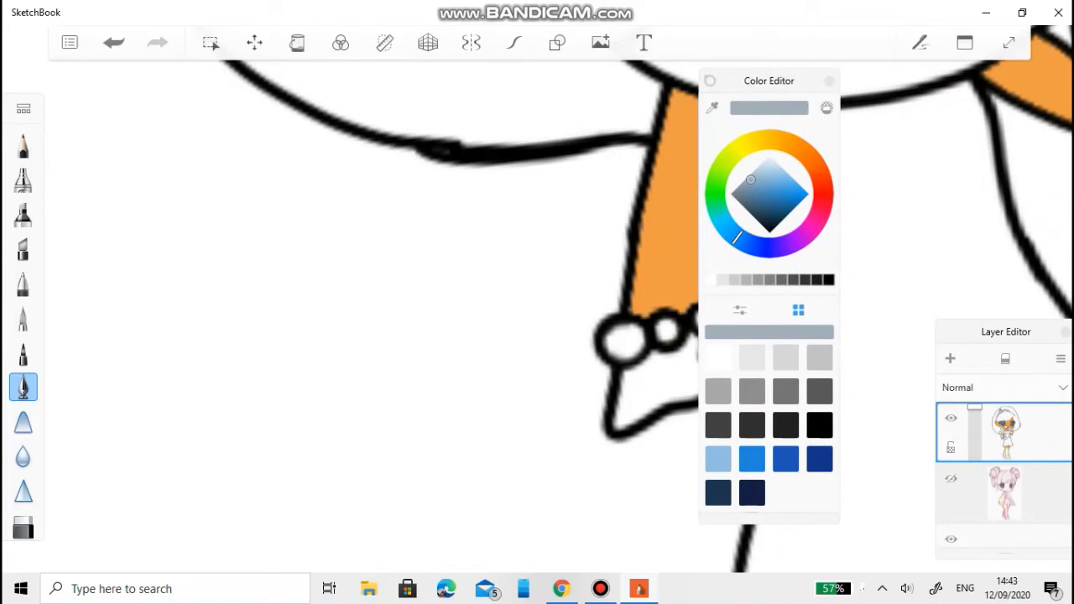
pyautogui.moveTo(769, 80); pyautogui.dragTo(112, 106)
# Sample the orange skin colour from the lowered arm and flood-fill the hand below the bracelet with it.
pyautogui.click(57, 133)
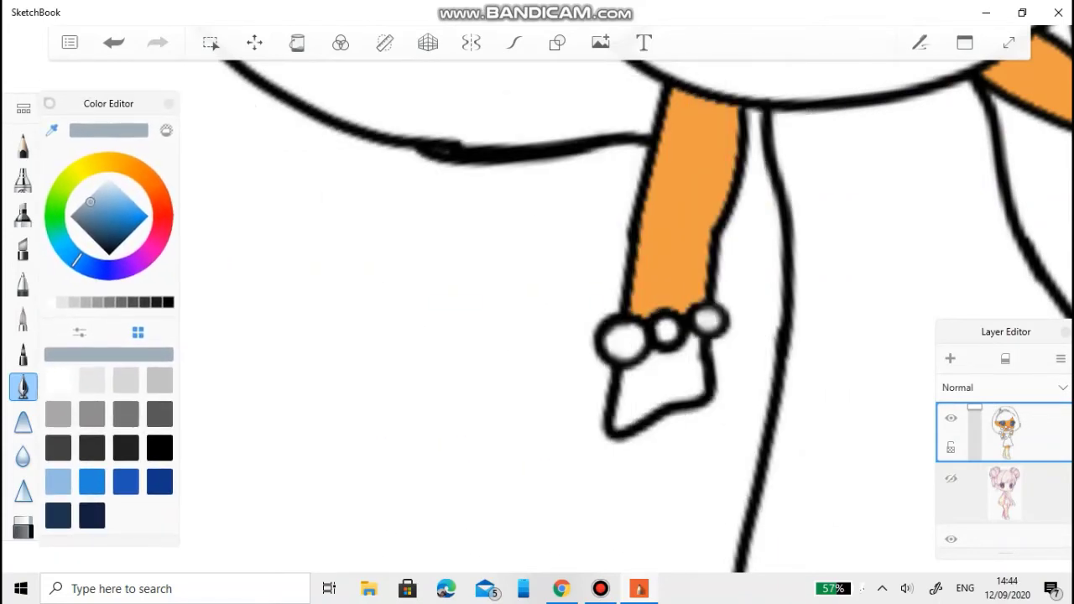
pyautogui.moveTo(537, 209); pyautogui.dragTo(666, 182)
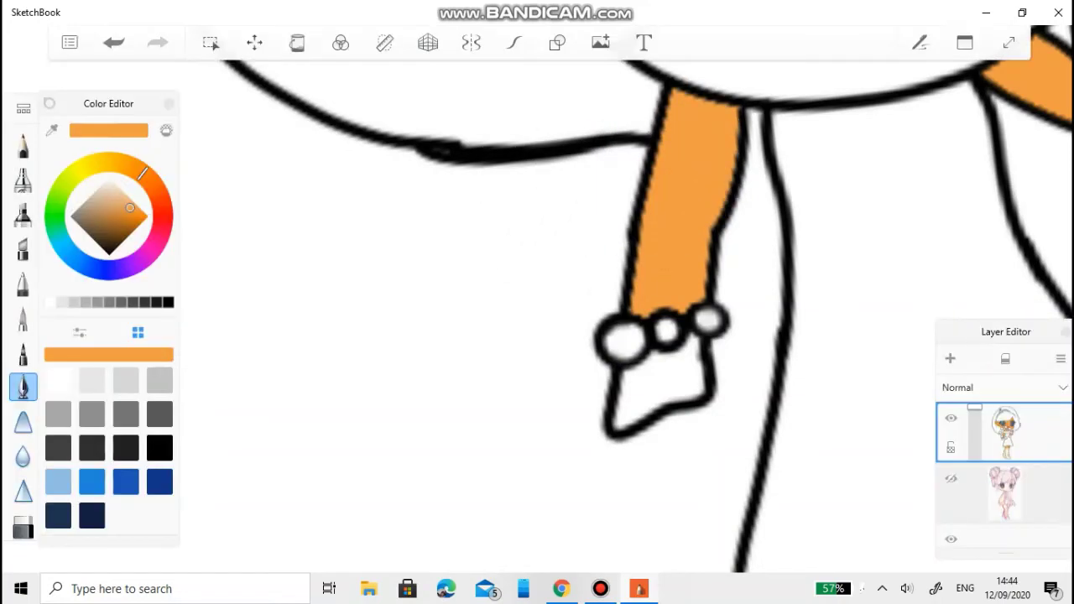
pyautogui.click(659, 395)
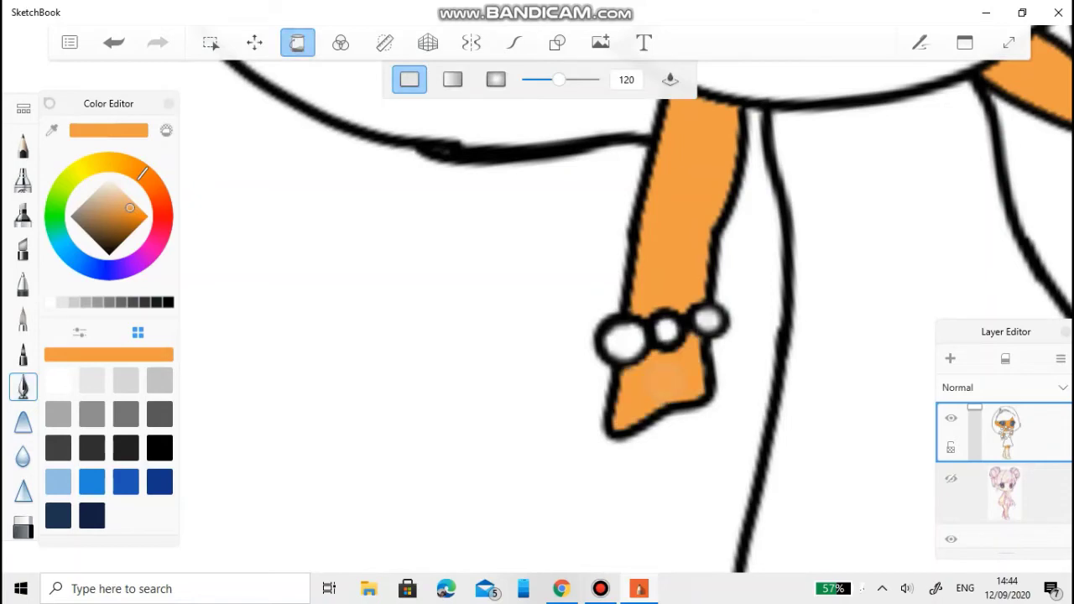
pyautogui.scroll(-3, 655, 378)
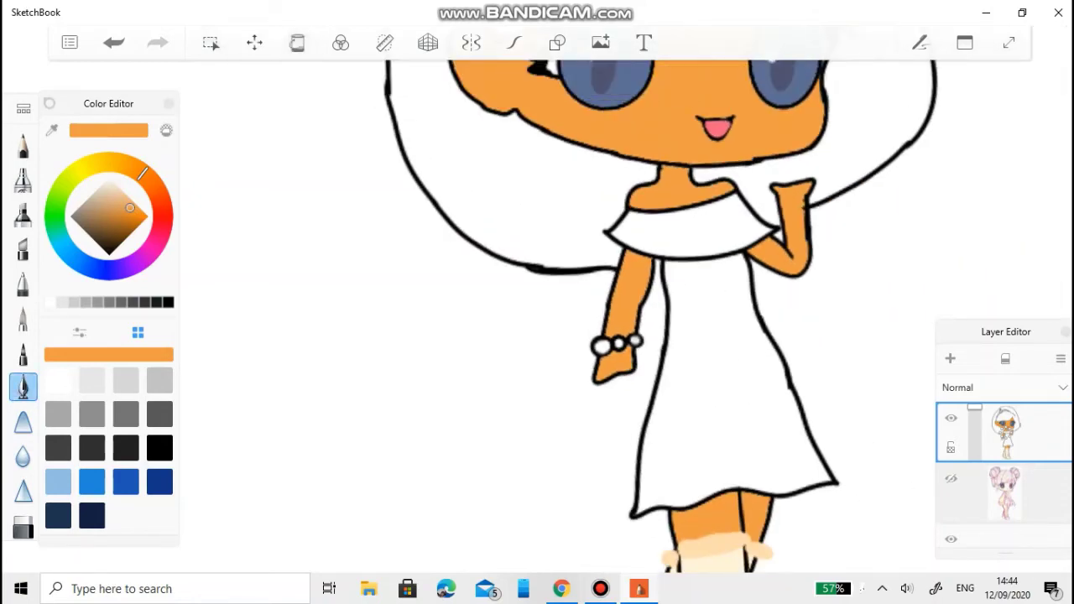
pyautogui.scroll(-4, 587, 318)
# Choose a light greyish blue and flood-fill the three bracelet beads with it as a solid fill.
pyautogui.scroll(10, 772, 209)
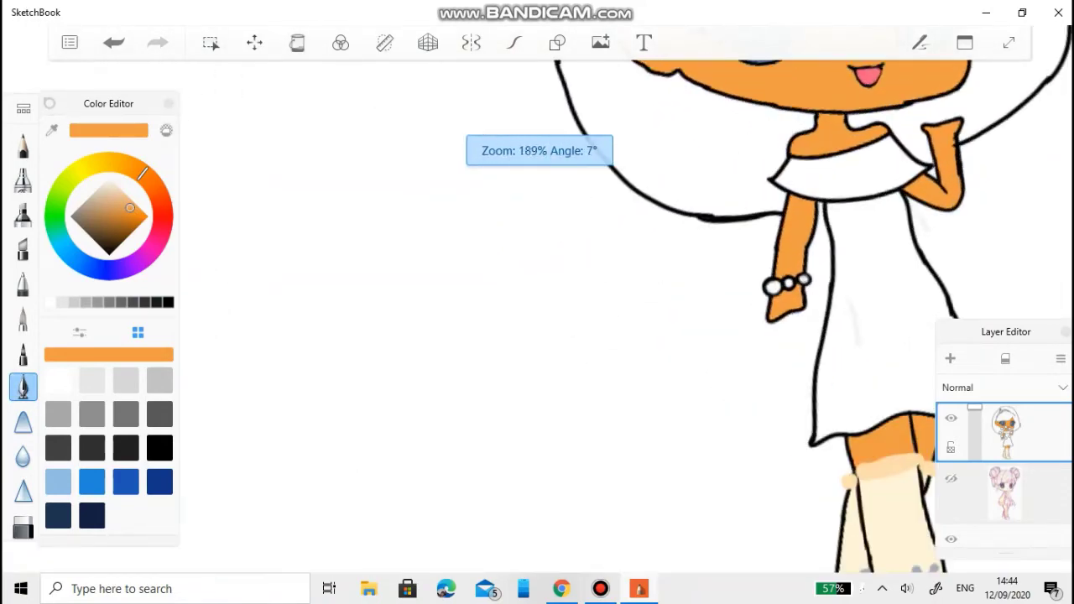
pyautogui.moveTo(806, 265); pyautogui.dragTo(705, 319)
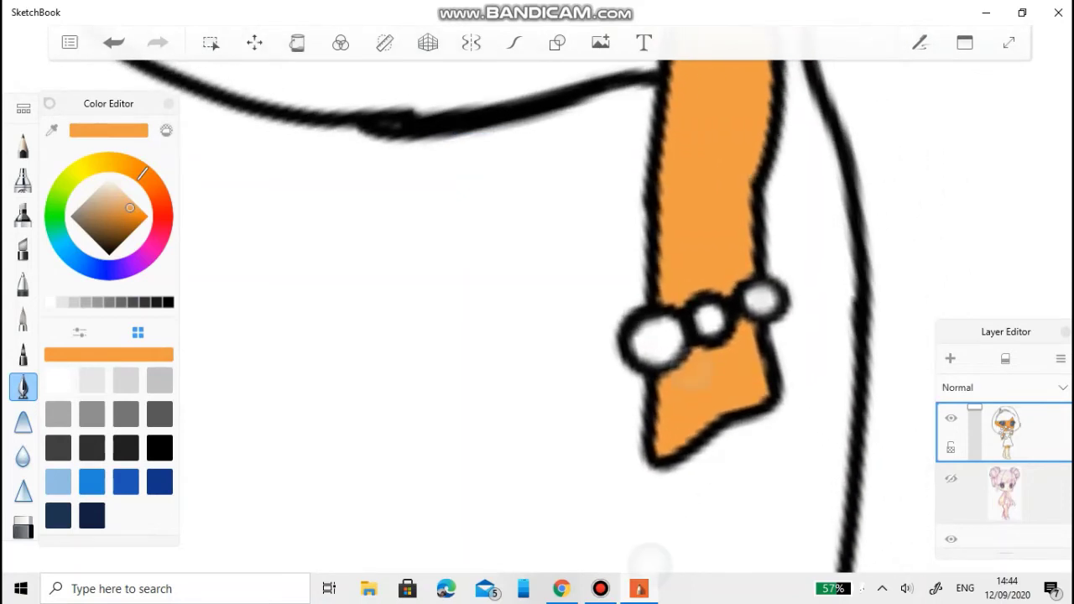
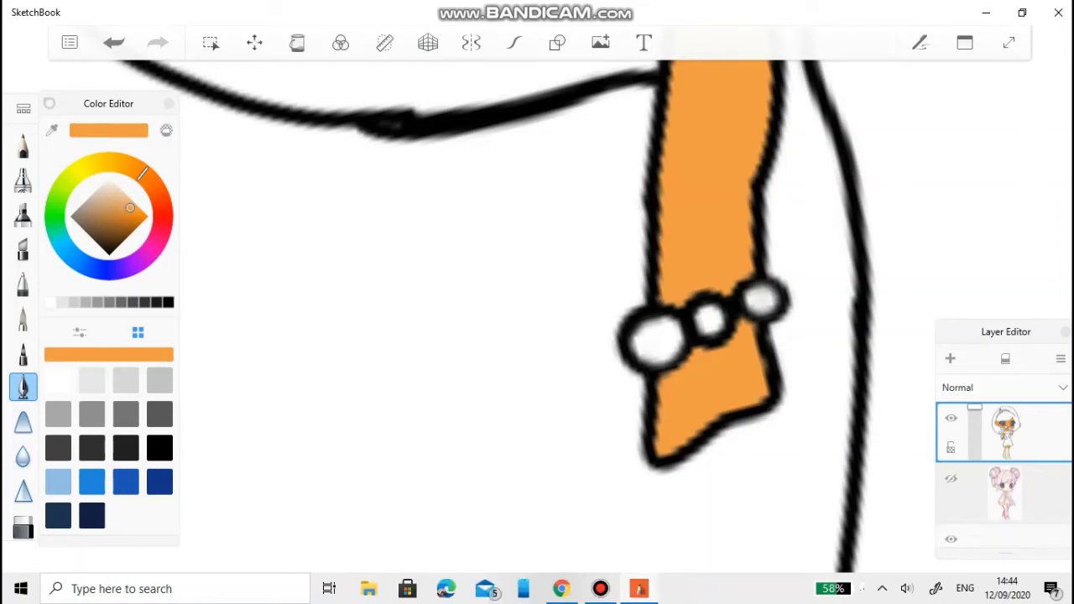
pyautogui.moveTo(142, 172)
pyautogui.mouseDown()
pyautogui.moveTo(71, 255)
pyautogui.moveTo(109, 213)
pyautogui.moveTo(102, 196)
pyautogui.mouseUp()
pyautogui.click(119, 231)
pyautogui.click(297, 42)
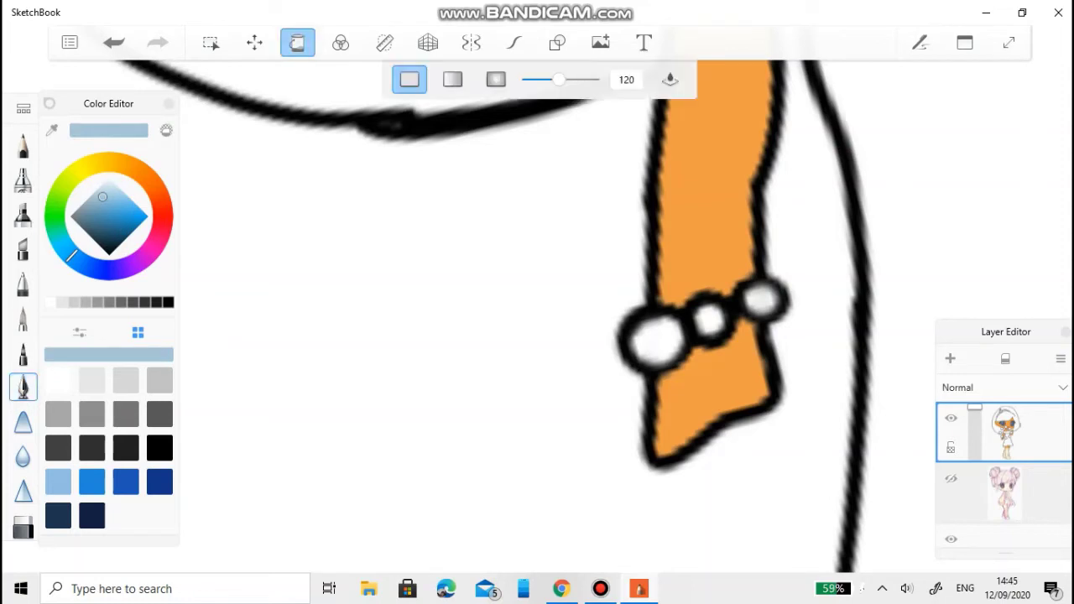
pyautogui.click(655, 340)
pyautogui.click(709, 319)
pyautogui.click(761, 299)
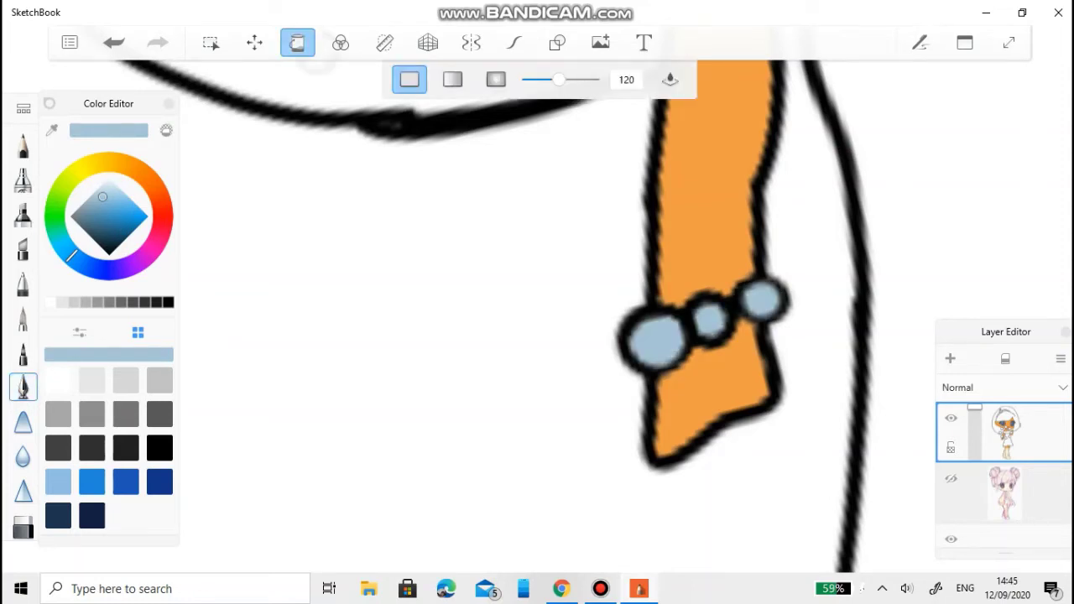
pyautogui.press('Escape')
# Flood-fill the character's hair with solid black.
pyautogui.scroll(-5, 537, 302)
pyautogui.scroll(-2, 537, 302)
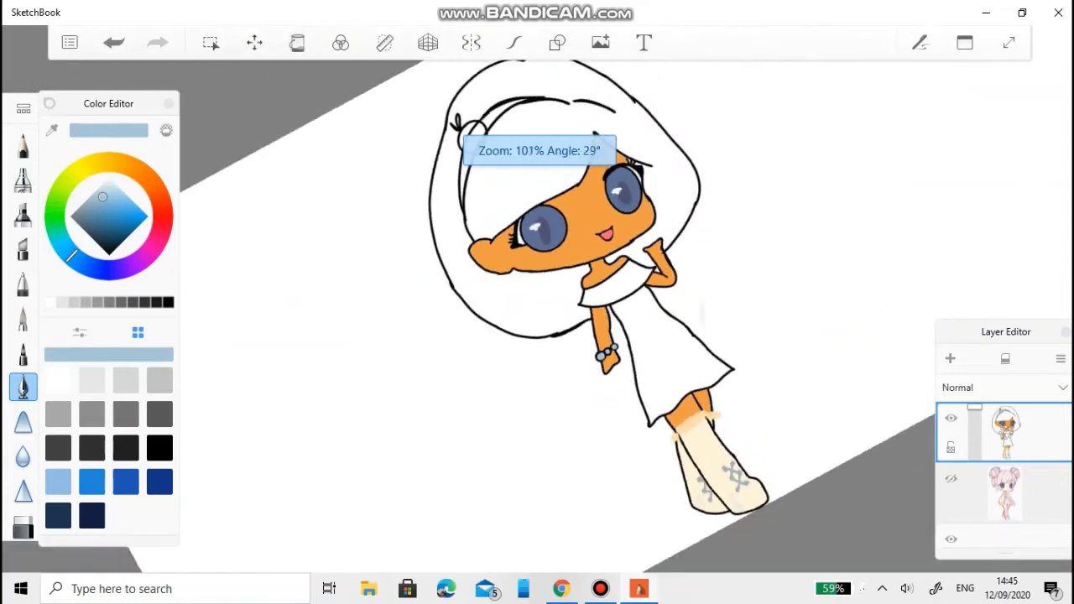
pyautogui.scroll(5, 537, 302)
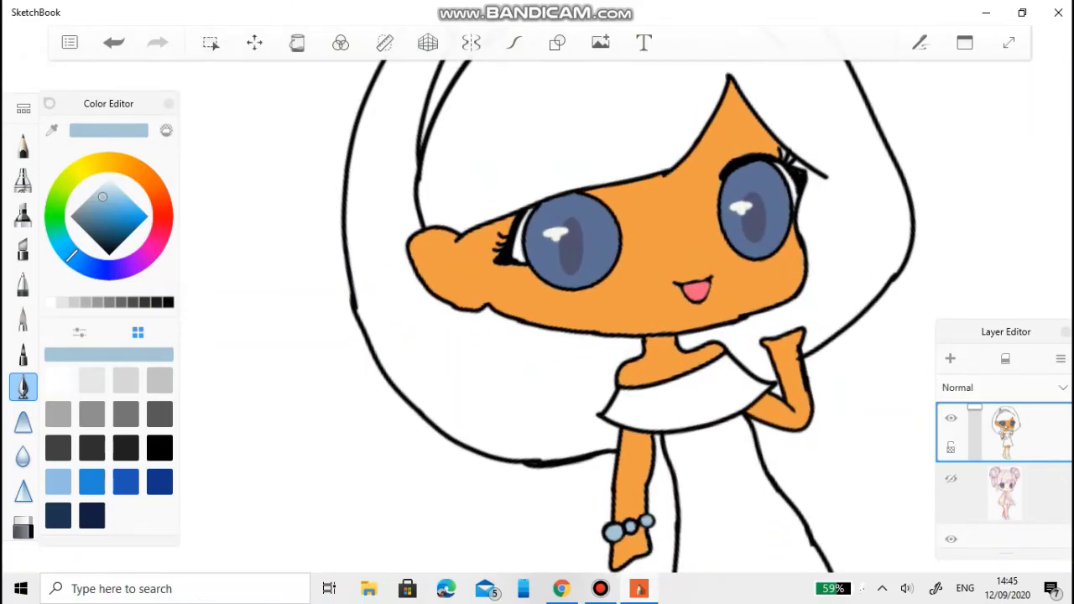
pyautogui.click(168, 302)
pyautogui.click(297, 42)
pyautogui.scroll(-2, 537, 302)
pyautogui.click(472, 378)
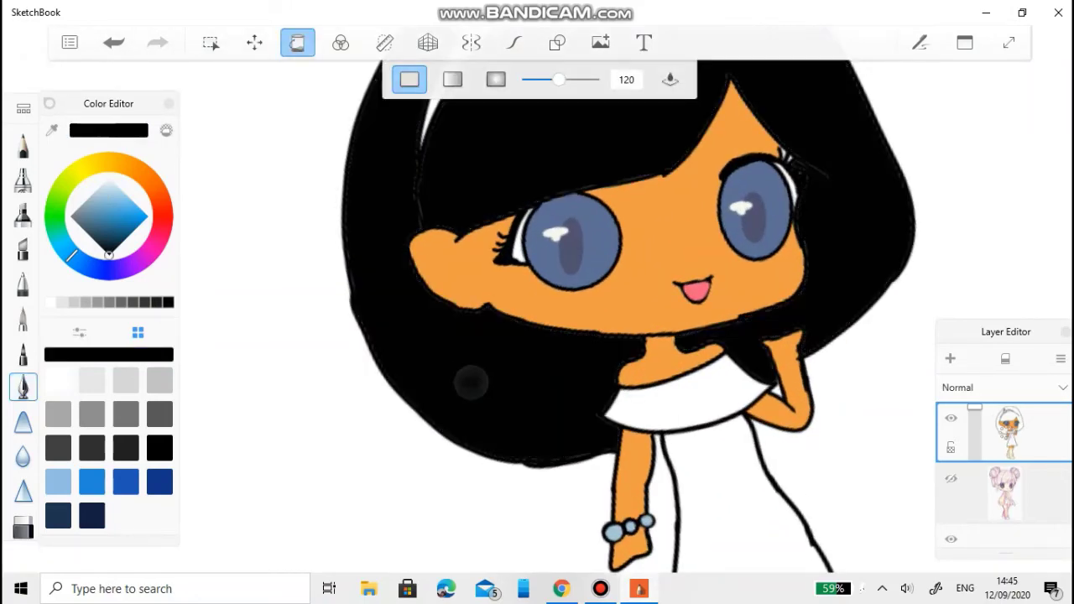
# Try to flood-fill the headband with a solid pale pink.
pyautogui.scroll(4, 537, 302)
pyautogui.click(297, 42)
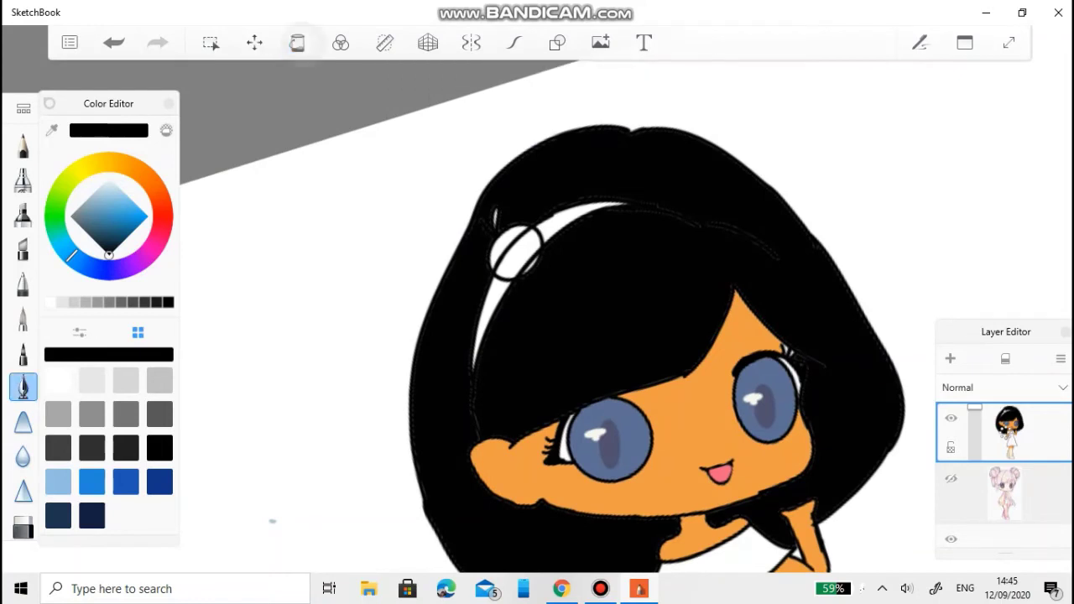
pyautogui.click(162, 228)
pyautogui.click(119, 188)
pyautogui.click(114, 182)
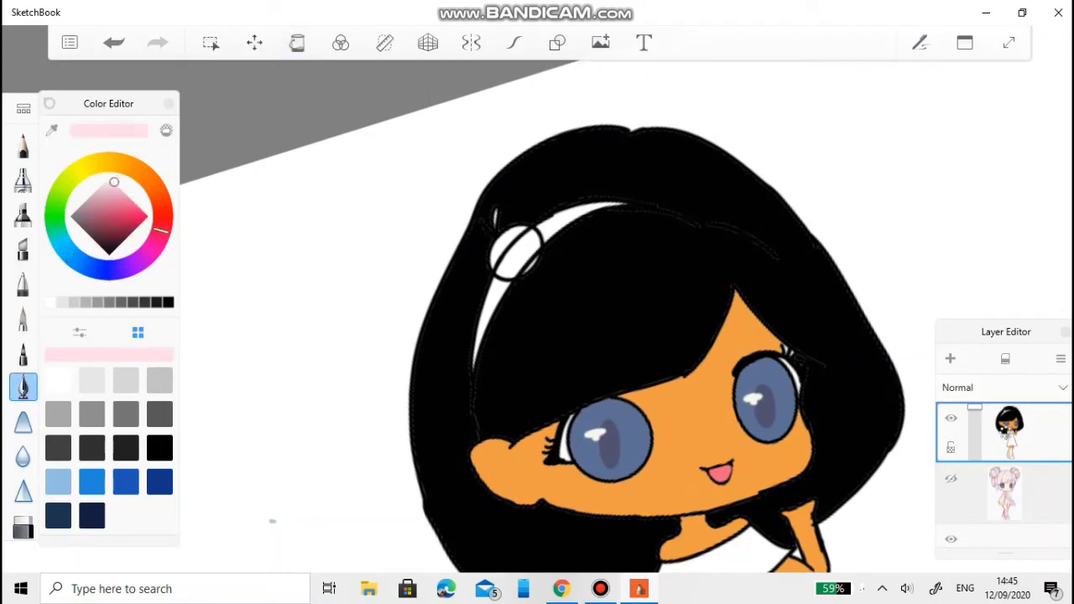
pyautogui.click(297, 42)
pyautogui.click(586, 223)
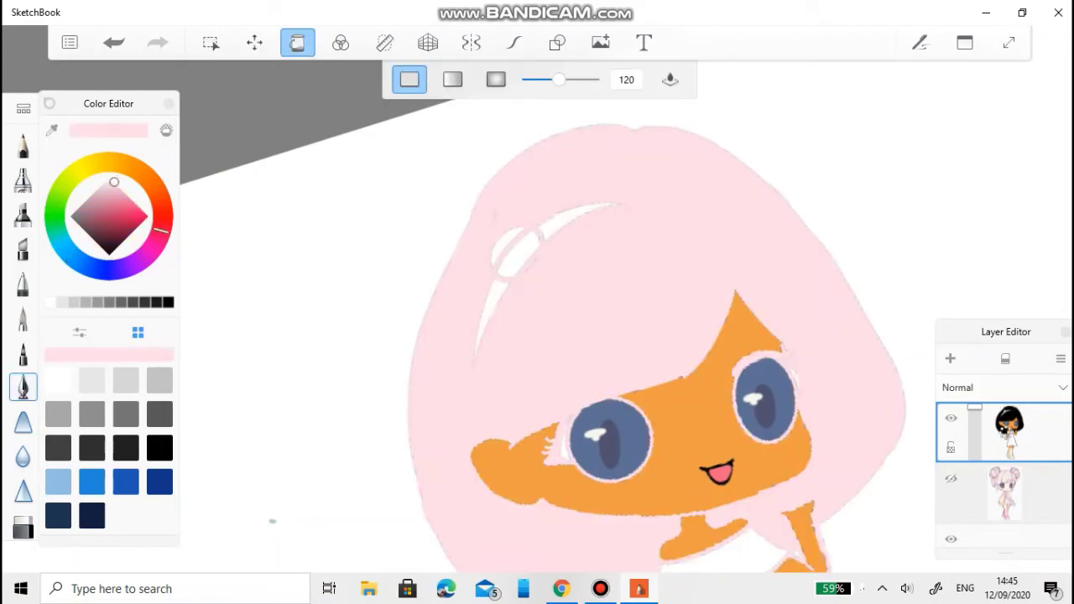
# Undo the pale pink fill, redo it to compare on the whole character, and undo it again.
pyautogui.hotkey('ctrl', 'z')
pyautogui.scroll(-5, 537, 302)
pyautogui.hotkey('ctrl', 'y')
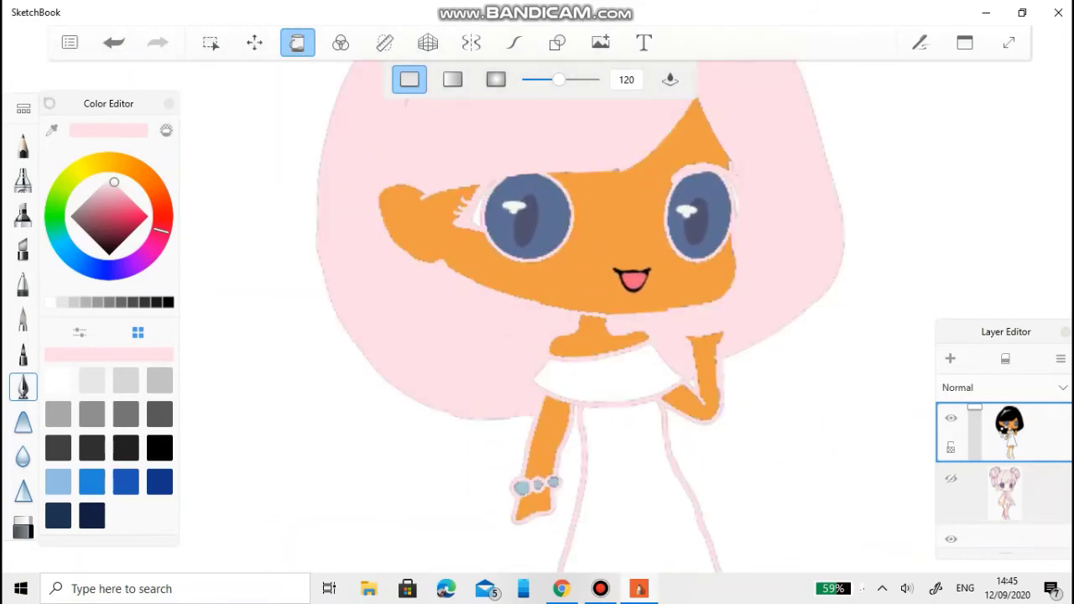
pyautogui.scroll(-3, 537, 302)
pyautogui.hotkey('ctrl', 'z')
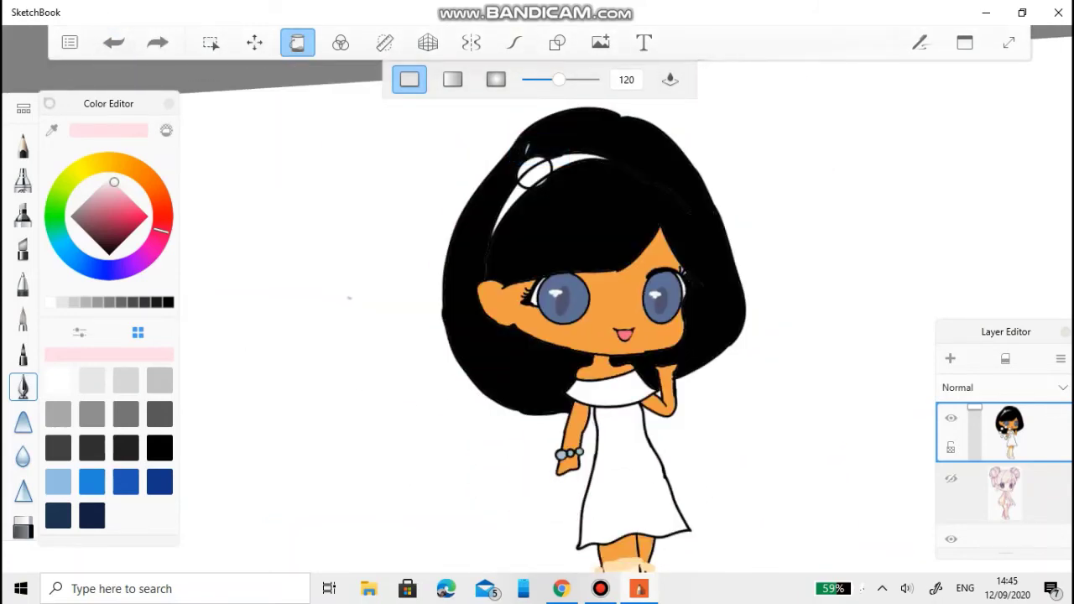
# Paint the lower headband section, between the round ornament and the ear, in medium blue with the Inking Pen.
pyautogui.scroll(8, 520, 159)
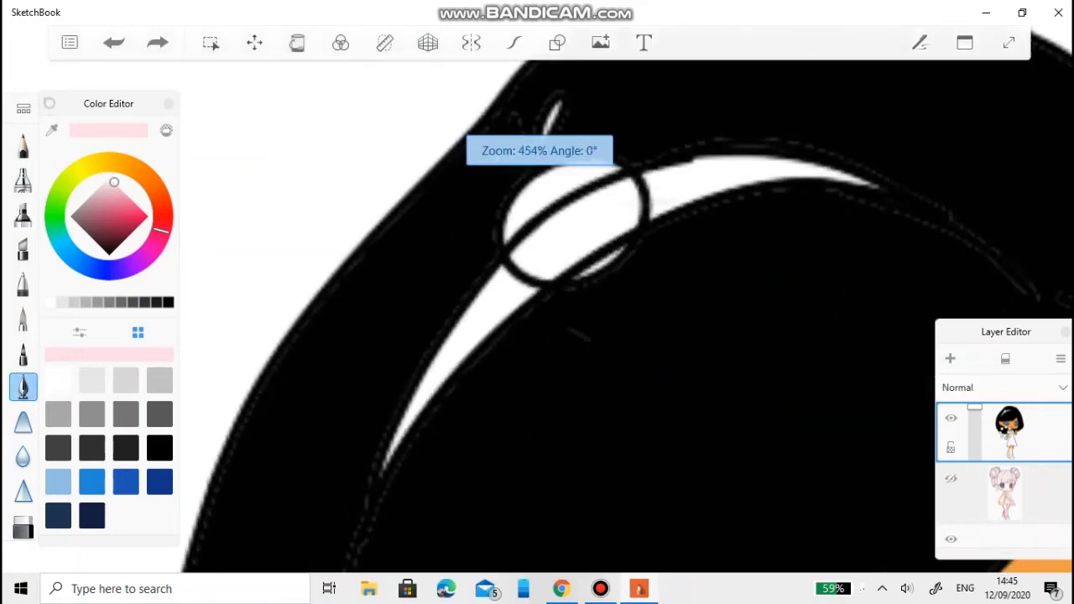
pyautogui.moveTo(524, 267); pyautogui.dragTo(409, 421)
pyautogui.hotkey('ctrl', 'z')
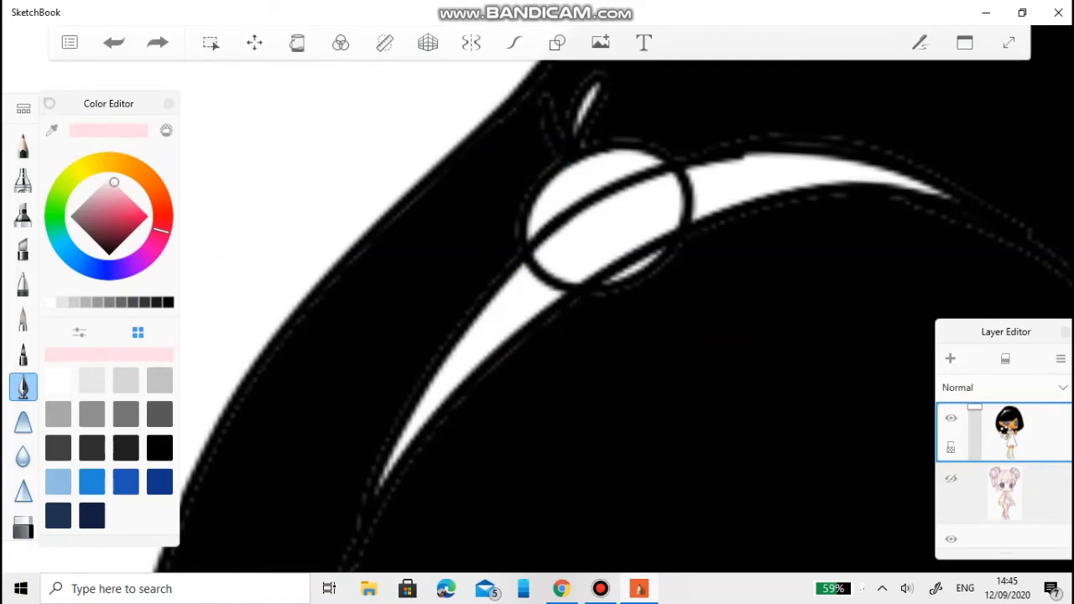
pyautogui.click(92, 480)
pyautogui.moveTo(513, 285)
pyautogui.mouseDown()
pyautogui.moveTo(426, 405)
pyautogui.moveTo(362, 530)
pyautogui.mouseUp()
pyautogui.moveTo(394, 482)
pyautogui.mouseDown()
pyautogui.moveTo(486, 354)
pyautogui.moveTo(522, 334)
pyautogui.moveTo(459, 392)
pyautogui.mouseUp()
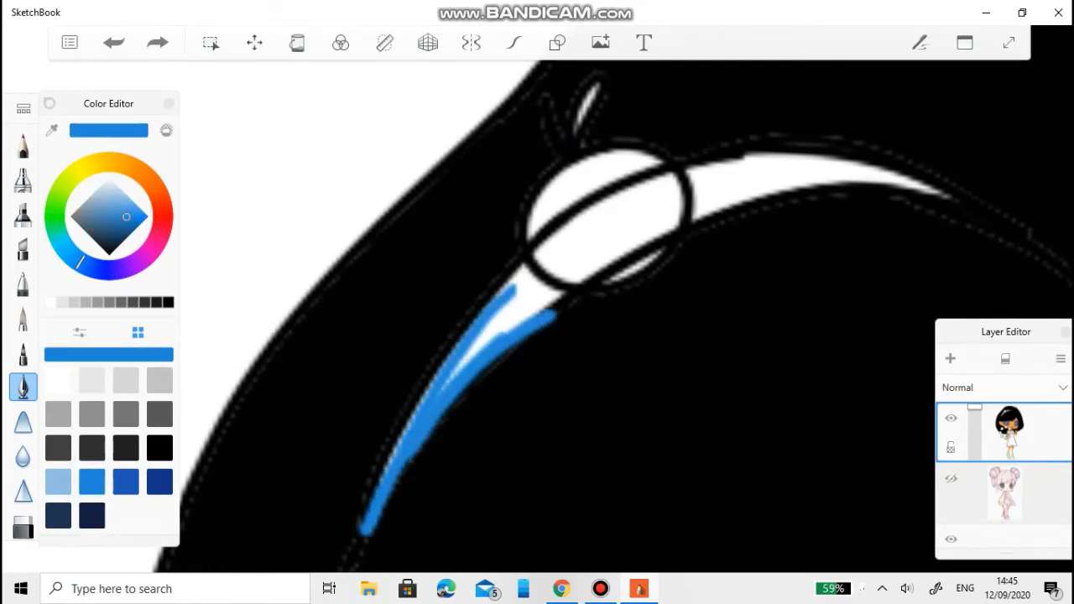
pyautogui.moveTo(574, 285); pyautogui.dragTo(503, 334)
pyautogui.moveTo(520, 272)
pyautogui.mouseDown()
pyautogui.moveTo(557, 297)
pyautogui.moveTo(553, 283)
pyautogui.moveTo(500, 275)
pyautogui.moveTo(438, 396)
pyautogui.mouseUp()
pyautogui.moveTo(529, 301)
pyautogui.mouseDown()
pyautogui.moveTo(453, 379)
pyautogui.moveTo(492, 318)
pyautogui.moveTo(532, 299)
pyautogui.moveTo(519, 285)
pyautogui.mouseUp()
# Paint the upper headband section beyond the round ornament in the same medium blue, covering all remaining white.
pyautogui.scroll(-5, 506, 363)
pyautogui.scroll(8, 506, 363)
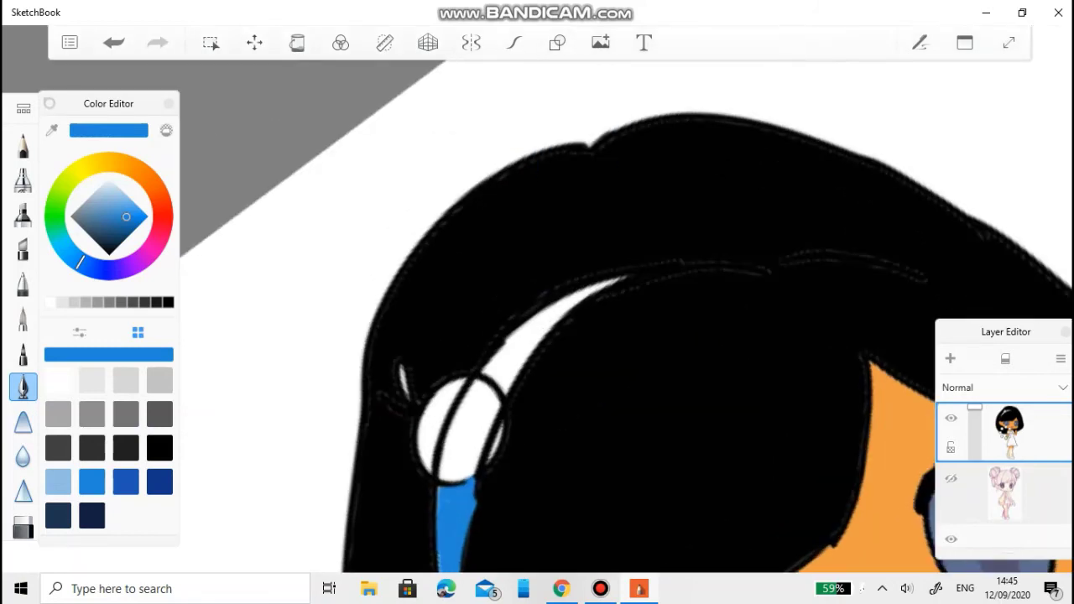
pyautogui.moveTo(441, 430); pyautogui.dragTo(636, 153)
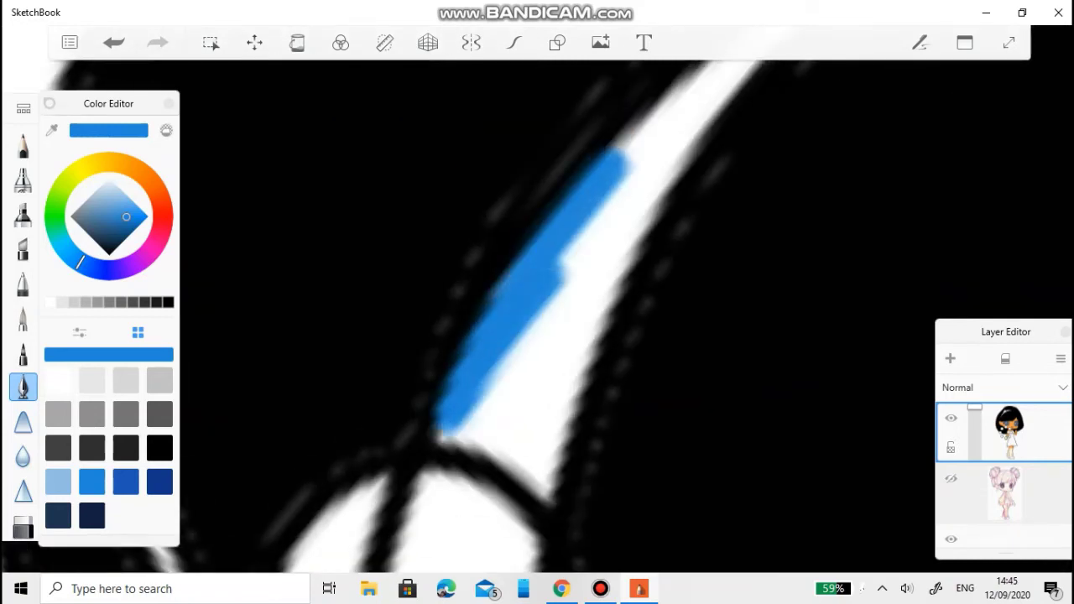
pyautogui.moveTo(503, 403)
pyautogui.mouseDown()
pyautogui.moveTo(614, 195)
pyautogui.moveTo(659, 149)
pyautogui.mouseUp()
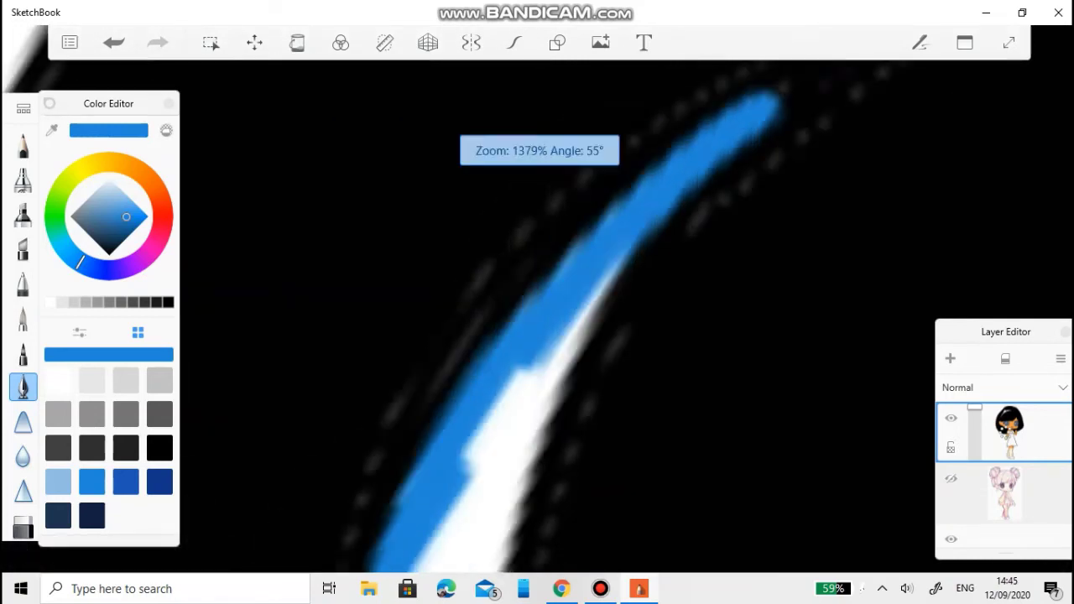
pyautogui.moveTo(394, 504); pyautogui.dragTo(756, 176)
pyautogui.moveTo(445, 470)
pyautogui.mouseDown()
pyautogui.moveTo(671, 210)
pyautogui.moveTo(838, 138)
pyautogui.mouseUp()
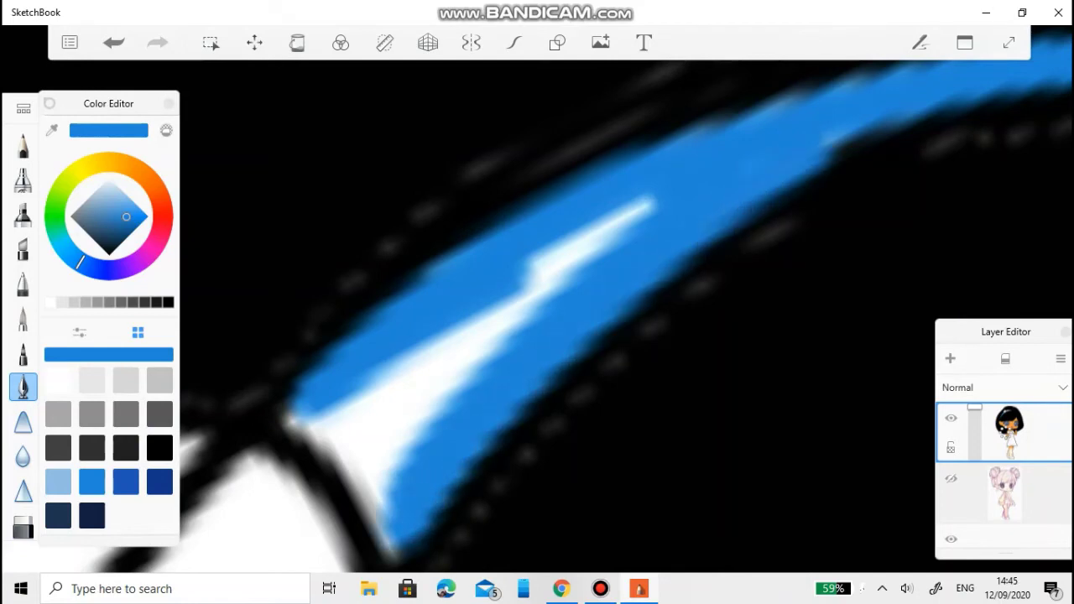
pyautogui.moveTo(394, 461)
pyautogui.mouseDown()
pyautogui.moveTo(655, 201)
pyautogui.moveTo(604, 226)
pyautogui.mouseUp()
pyautogui.moveTo(285, 504); pyautogui.dragTo(390, 407)
pyautogui.moveTo(327, 457); pyautogui.dragTo(474, 323)
pyautogui.moveTo(386, 419); pyautogui.dragTo(566, 245)
pyautogui.moveTo(537, 336); pyautogui.dragTo(672, 260)
# Choose a strong red and paint the headband's round ornament solid, covering the band lines that cross it.
pyautogui.moveTo(160, 214)
pyautogui.mouseDown()
pyautogui.moveTo(156, 240)
pyautogui.moveTo(164, 221)
pyautogui.mouseUp()
pyautogui.click(124, 222)
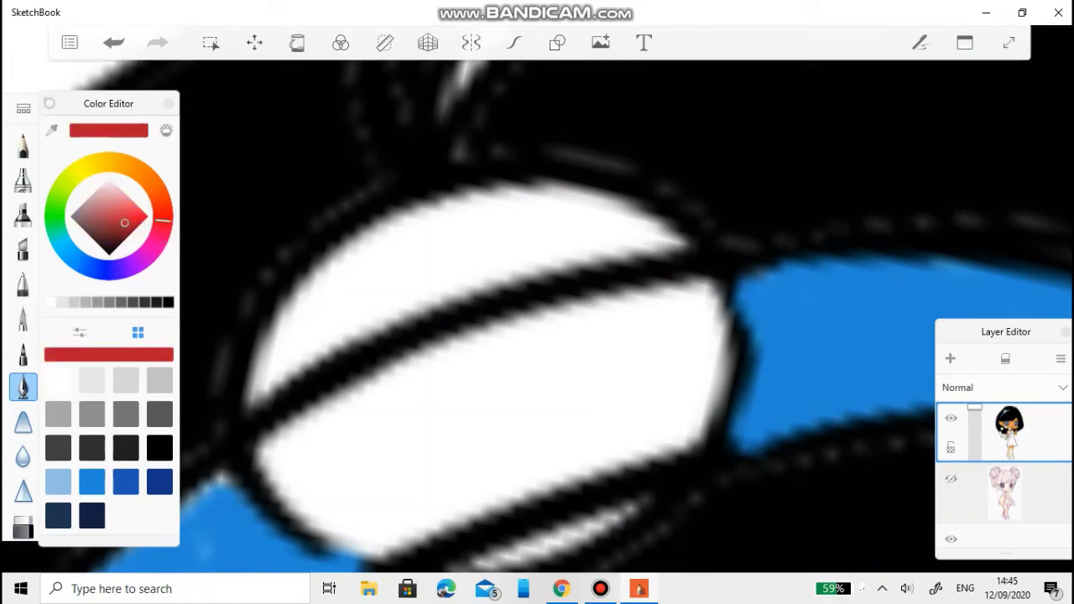
pyautogui.moveTo(357, 264)
pyautogui.mouseDown()
pyautogui.moveTo(254, 369)
pyautogui.moveTo(277, 386)
pyautogui.moveTo(300, 479)
pyautogui.moveTo(342, 529)
pyautogui.moveTo(444, 547)
pyautogui.moveTo(671, 428)
pyautogui.moveTo(709, 340)
pyautogui.moveTo(700, 302)
pyautogui.moveTo(571, 201)
pyautogui.moveTo(386, 222)
pyautogui.moveTo(294, 436)
pyautogui.moveTo(353, 323)
pyautogui.moveTo(395, 503)
pyautogui.moveTo(378, 285)
pyautogui.moveTo(420, 511)
pyautogui.moveTo(394, 277)
pyautogui.moveTo(457, 512)
pyautogui.moveTo(420, 352)
pyautogui.moveTo(490, 503)
pyautogui.moveTo(662, 352)
pyautogui.moveTo(536, 478)
pyautogui.mouseUp()
pyautogui.moveTo(713, 369); pyautogui.dragTo(730, 411)
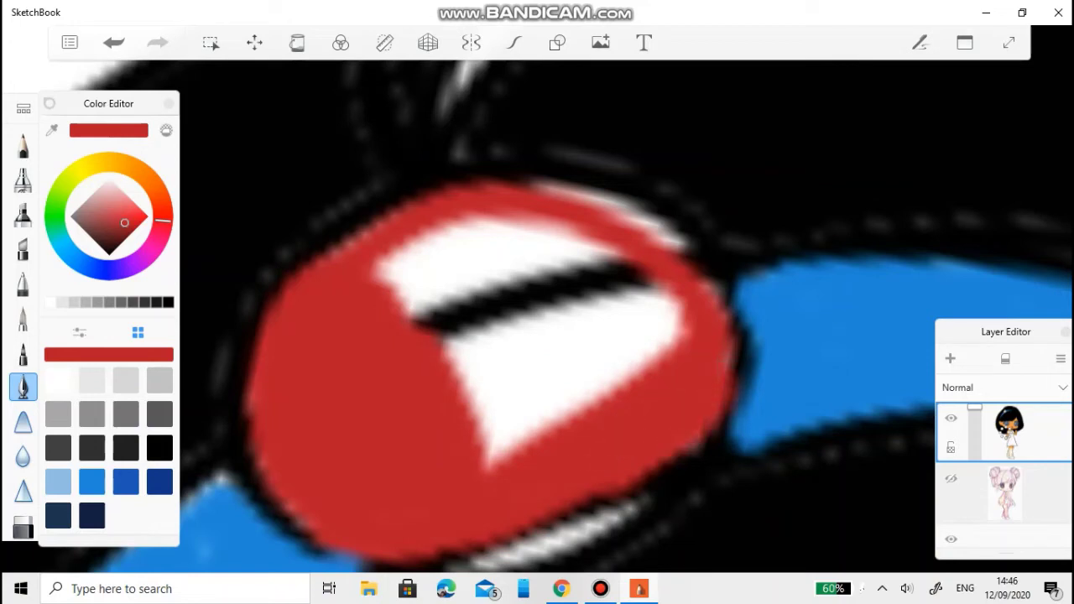
pyautogui.moveTo(713, 293)
pyautogui.mouseDown()
pyautogui.moveTo(675, 247)
pyautogui.moveTo(537, 210)
pyautogui.moveTo(621, 201)
pyautogui.moveTo(545, 243)
pyautogui.mouseUp()
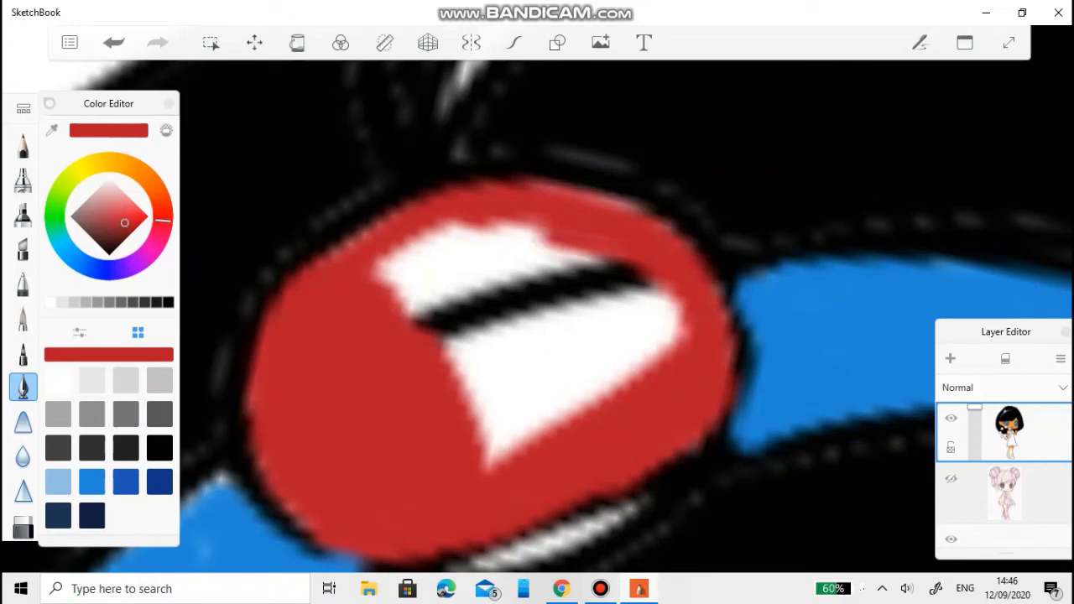
pyautogui.moveTo(378, 252)
pyautogui.mouseDown()
pyautogui.moveTo(453, 285)
pyautogui.moveTo(487, 327)
pyautogui.moveTo(529, 461)
pyautogui.moveTo(516, 243)
pyautogui.mouseUp()
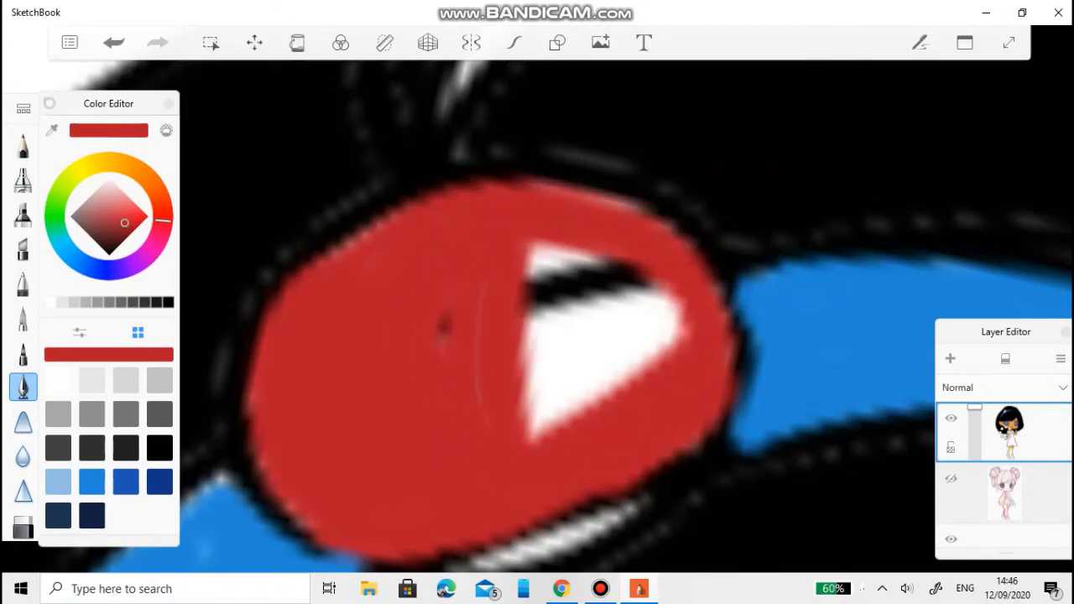
pyautogui.moveTo(520, 336)
pyautogui.mouseDown()
pyautogui.moveTo(528, 411)
pyautogui.moveTo(578, 260)
pyautogui.moveTo(654, 394)
pyautogui.moveTo(604, 302)
pyautogui.mouseUp()
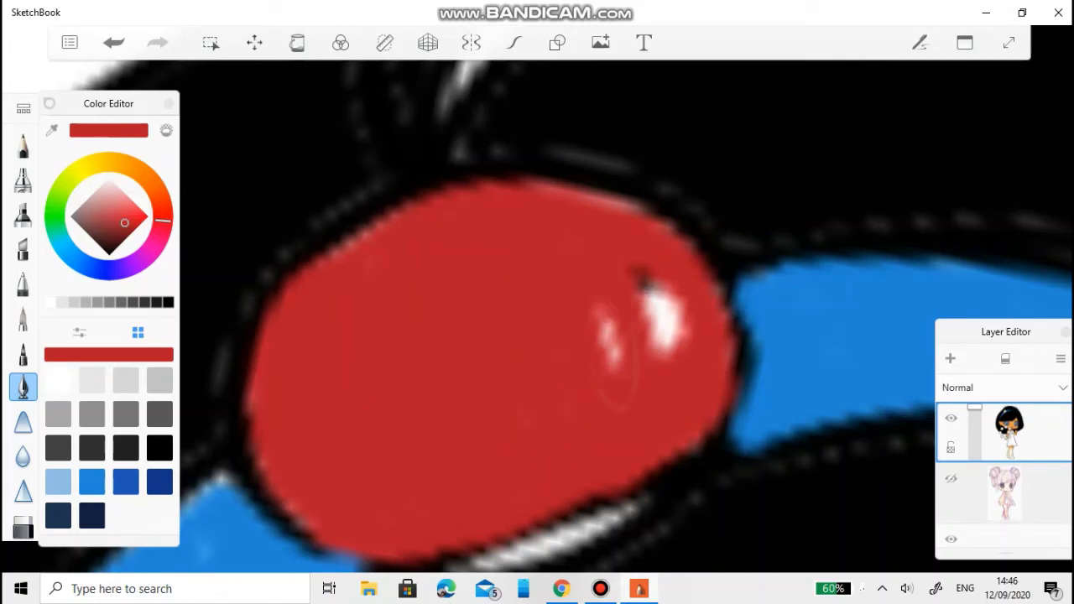
pyautogui.moveTo(615, 371)
pyautogui.mouseDown()
pyautogui.moveTo(665, 309)
pyautogui.moveTo(571, 359)
pyautogui.mouseUp()
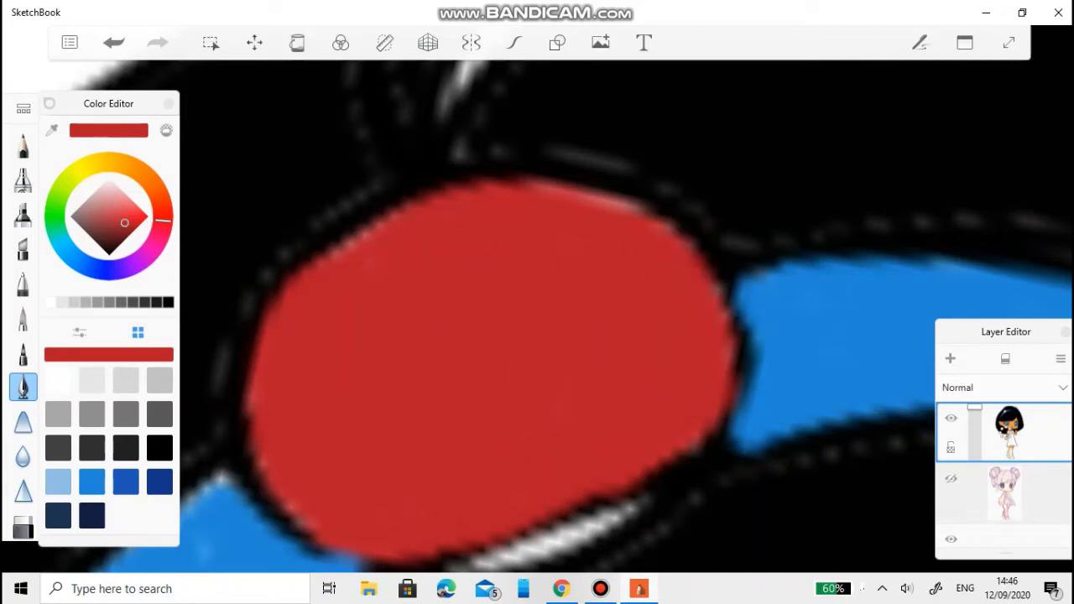
# Shade the outer edge of the red ornament with a darker red stroke.
pyautogui.click(117, 228)
pyautogui.moveTo(298, 285)
pyautogui.mouseDown()
pyautogui.moveTo(273, 465)
pyautogui.moveTo(323, 529)
pyautogui.mouseUp()
pyautogui.scroll(-5, 537, 335)
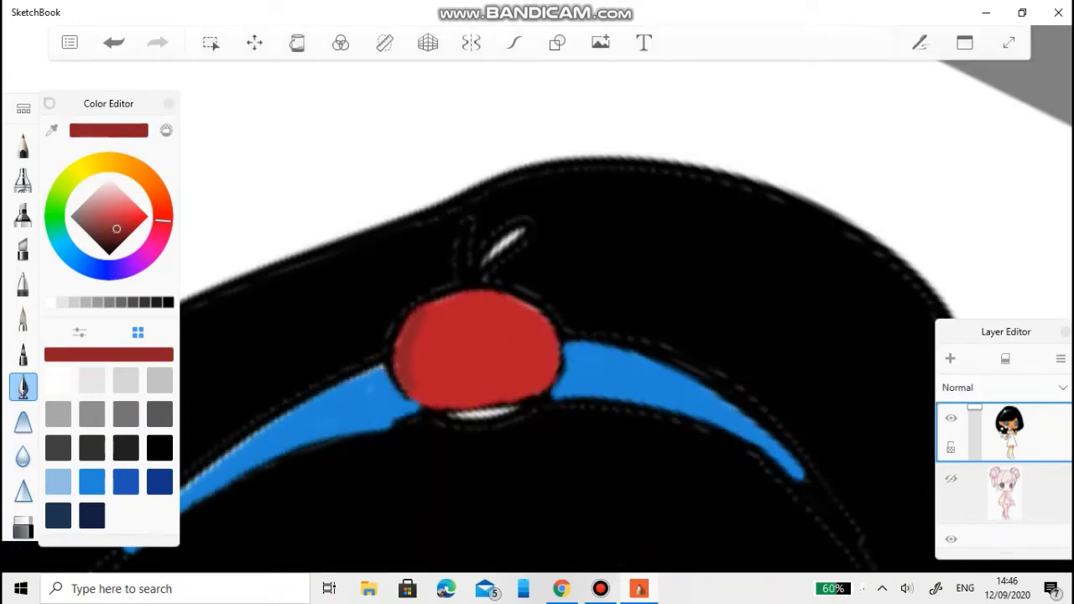
# Add a curved white highlight and a small white dot beside it on the red ornament.
pyautogui.scroll(5, 478, 349)
pyautogui.click(58, 381)
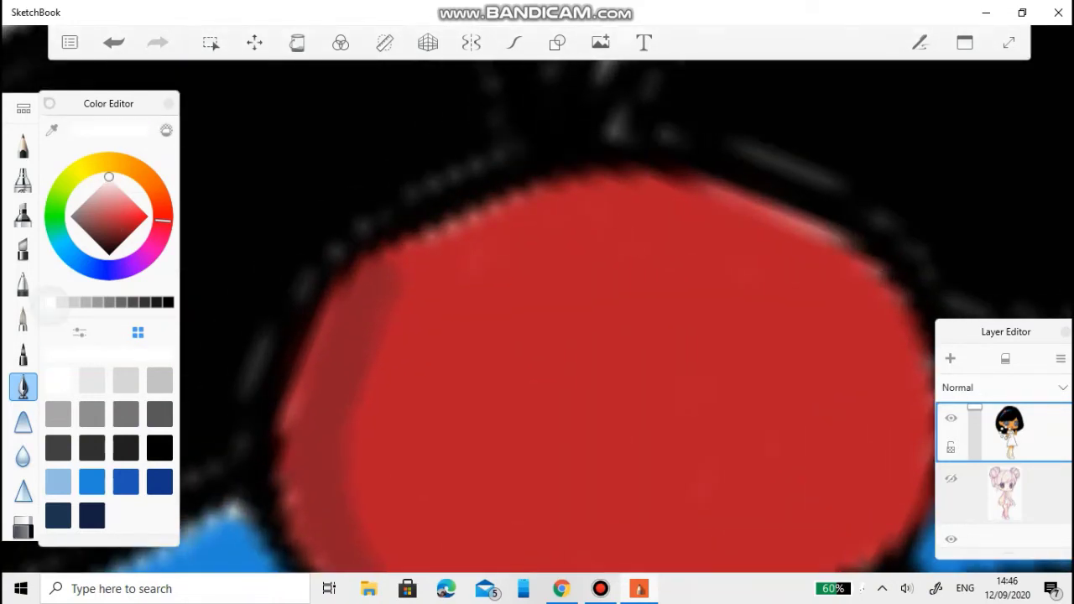
pyautogui.moveTo(323, 495)
pyautogui.mouseDown()
pyautogui.moveTo(508, 357)
pyautogui.moveTo(357, 503)
pyautogui.mouseUp()
pyautogui.scroll(-5, 503, 360)
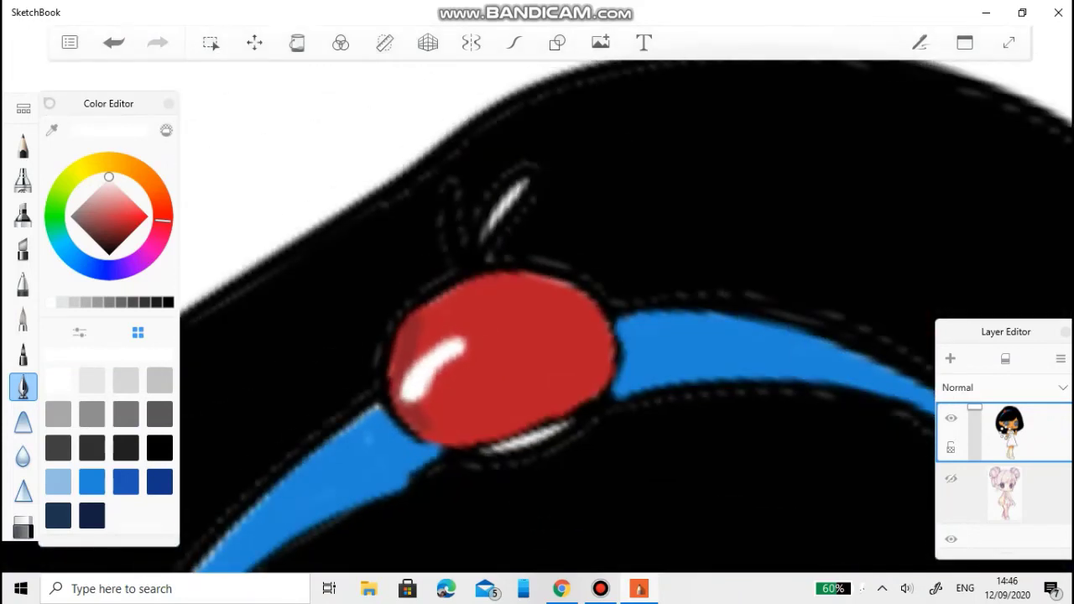
pyautogui.click(449, 387)
pyautogui.scroll(3, 450, 222)
# Choose a soft green and paint the two small leaves above the red ornament.
pyautogui.click(56, 206)
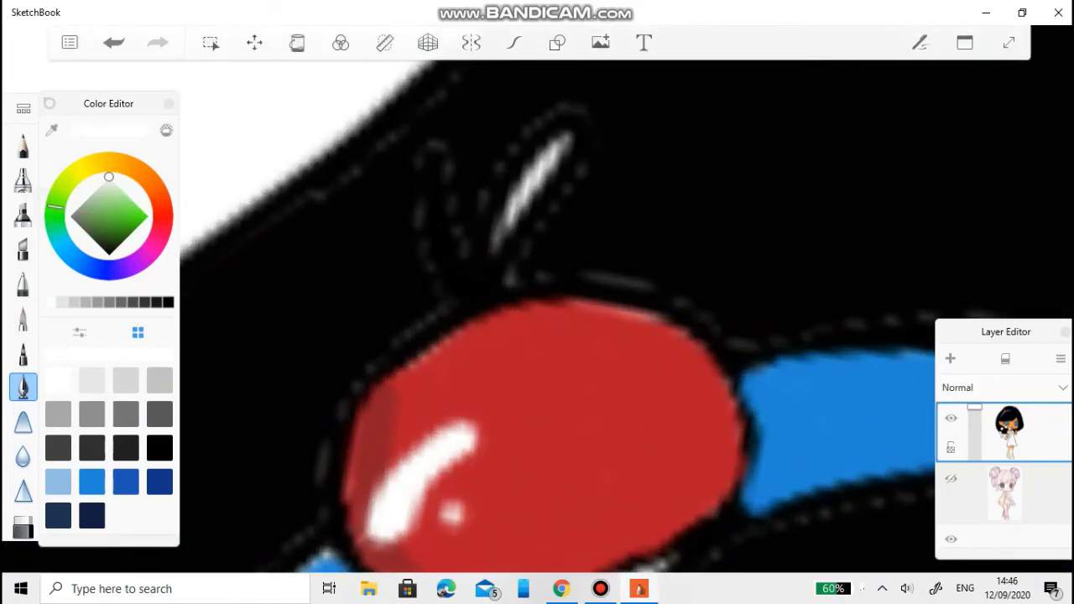
pyautogui.scroll(3, 537, 336)
pyautogui.moveTo(469, 310); pyautogui.dragTo(608, 63)
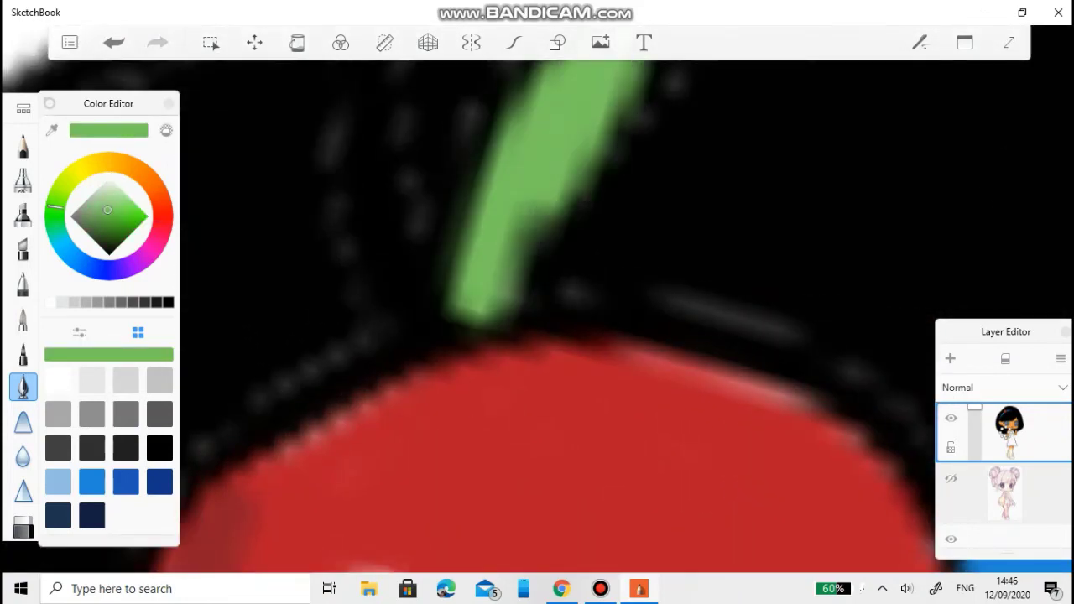
pyautogui.scroll(-2, 537, 336)
pyautogui.scroll(3, 537, 336)
pyautogui.moveTo(584, 419)
pyautogui.mouseDown()
pyautogui.moveTo(742, 184)
pyautogui.moveTo(591, 453)
pyautogui.moveTo(466, 243)
pyautogui.moveTo(587, 445)
pyautogui.mouseUp()
pyautogui.scroll(-5, 337, 343)
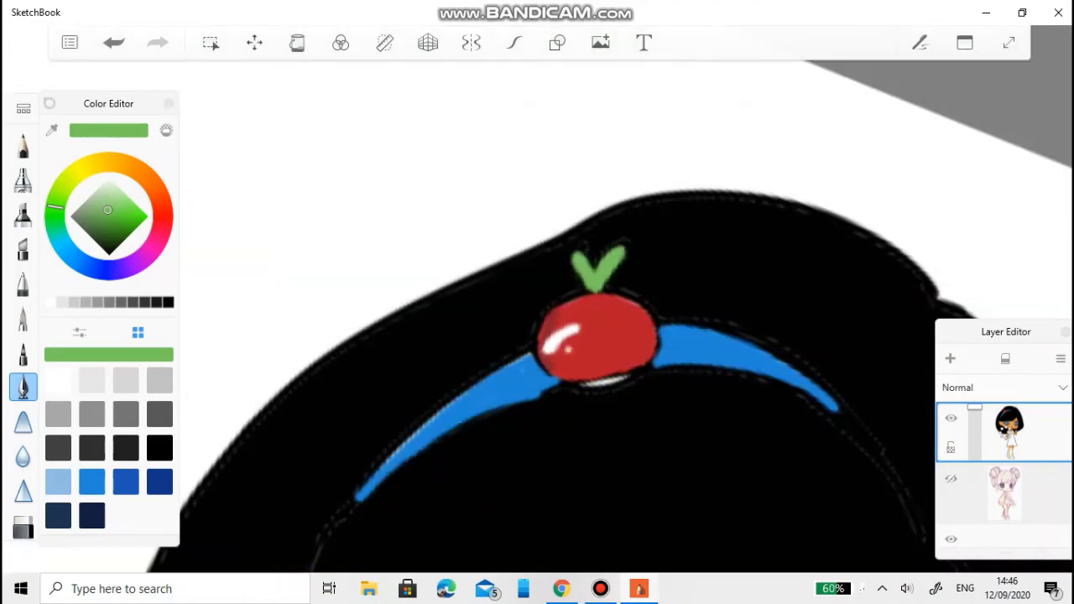
pyautogui.scroll(-3, 337, 344)
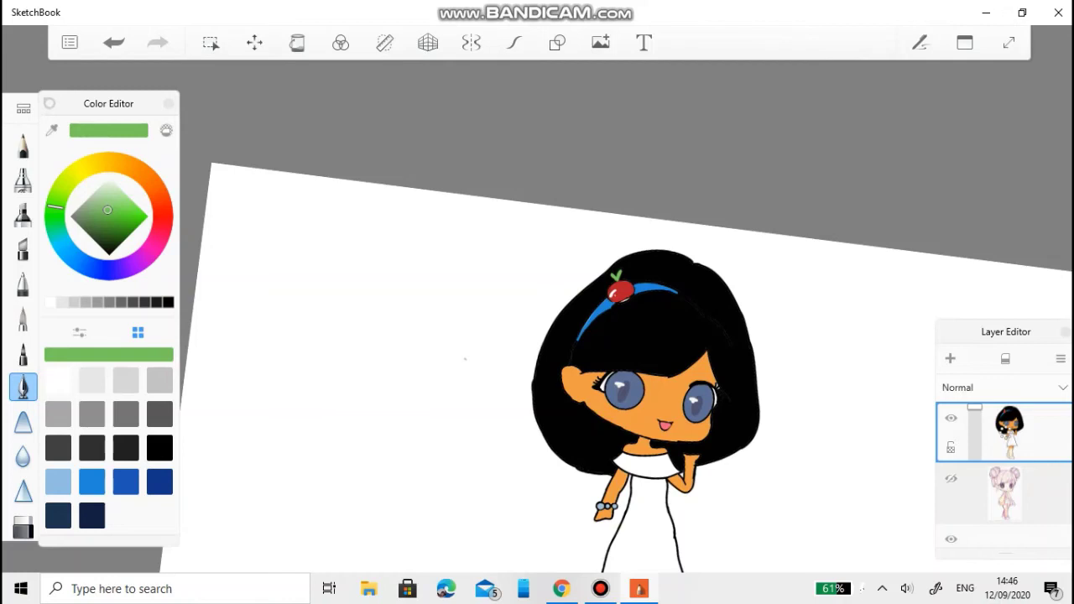
# Choose a bright yellow and flood-fill the dress and its off-shoulder collar with it.
pyautogui.scroll(3, 646, 377)
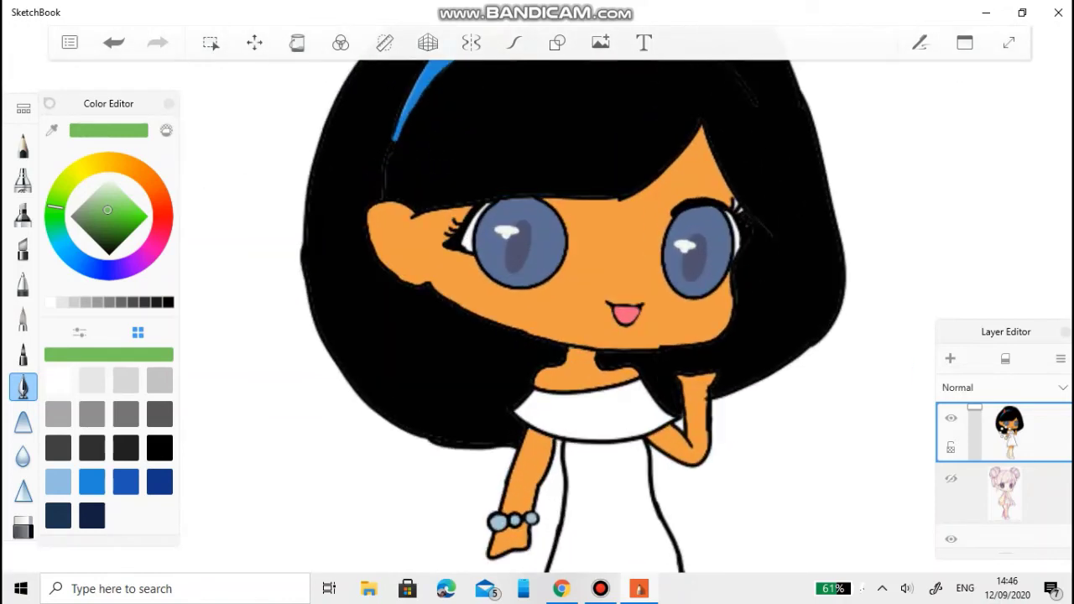
pyautogui.moveTo(55, 205)
pyautogui.mouseDown()
pyautogui.moveTo(94, 162)
pyautogui.moveTo(79, 168)
pyautogui.moveTo(145, 219)
pyautogui.moveTo(141, 210)
pyautogui.mouseUp()
pyautogui.click(95, 198)
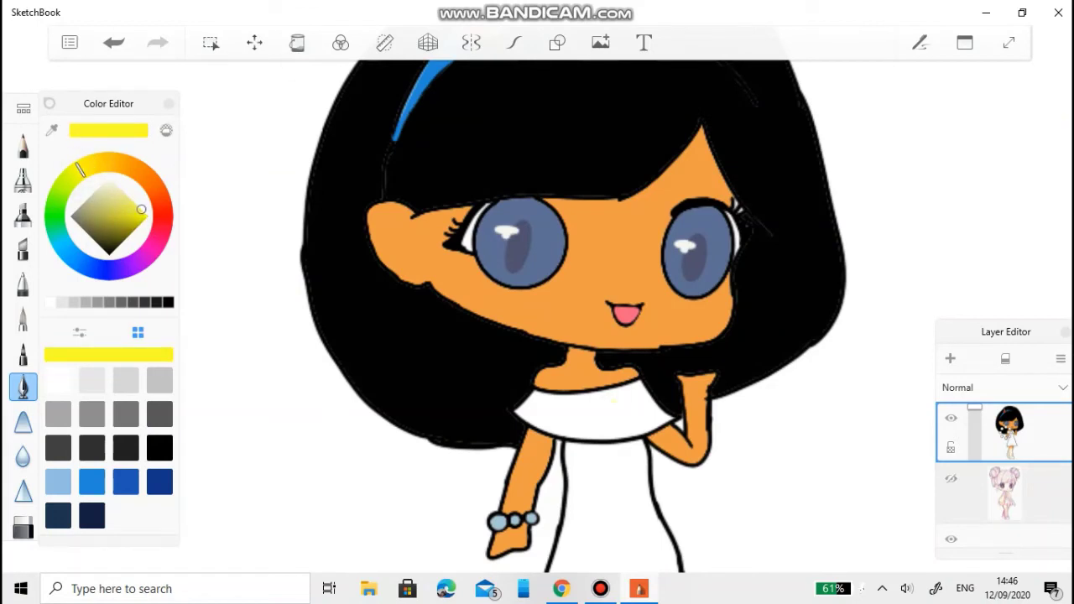
pyautogui.press('f')
pyautogui.click(600, 411)
pyautogui.click(604, 503)
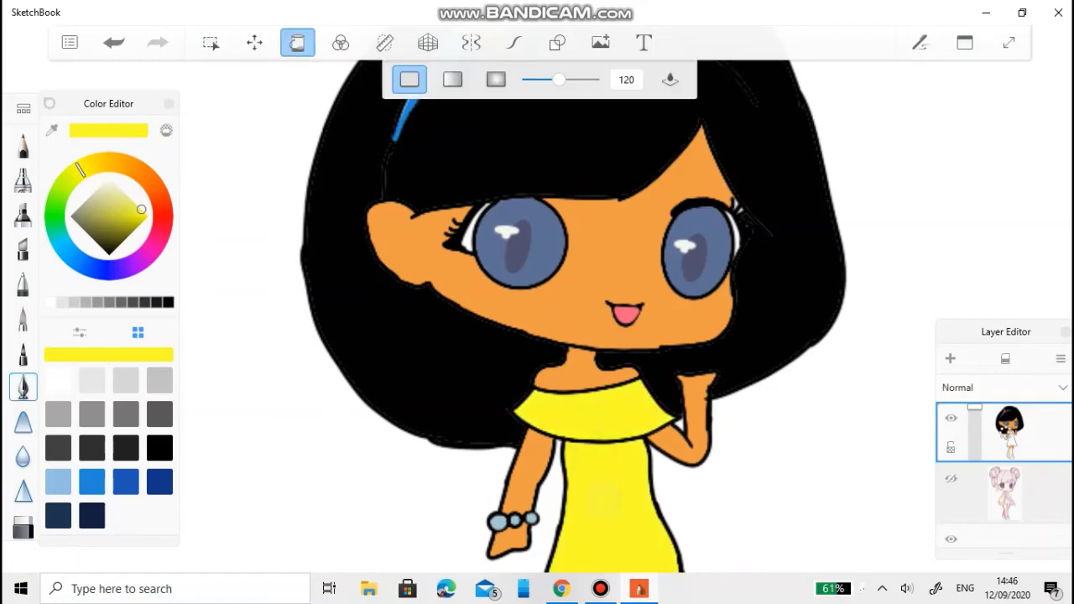
pyautogui.scroll(-5, 639, 311)
pyautogui.press('Escape')
pyautogui.scroll(5, 615, 335)
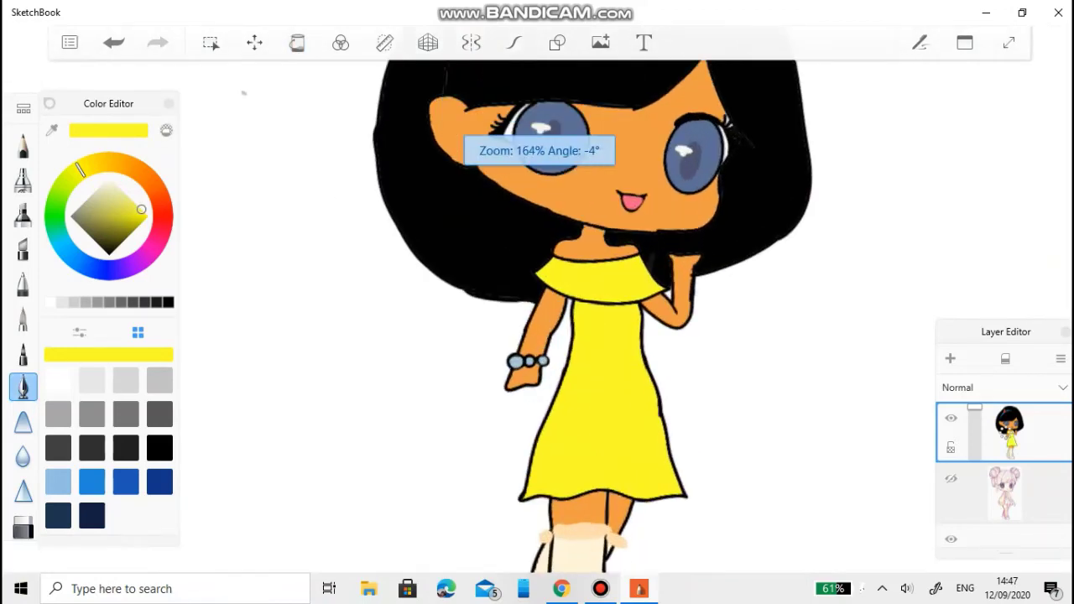
pyautogui.press('super+Down')
pyautogui.press('super+Up')
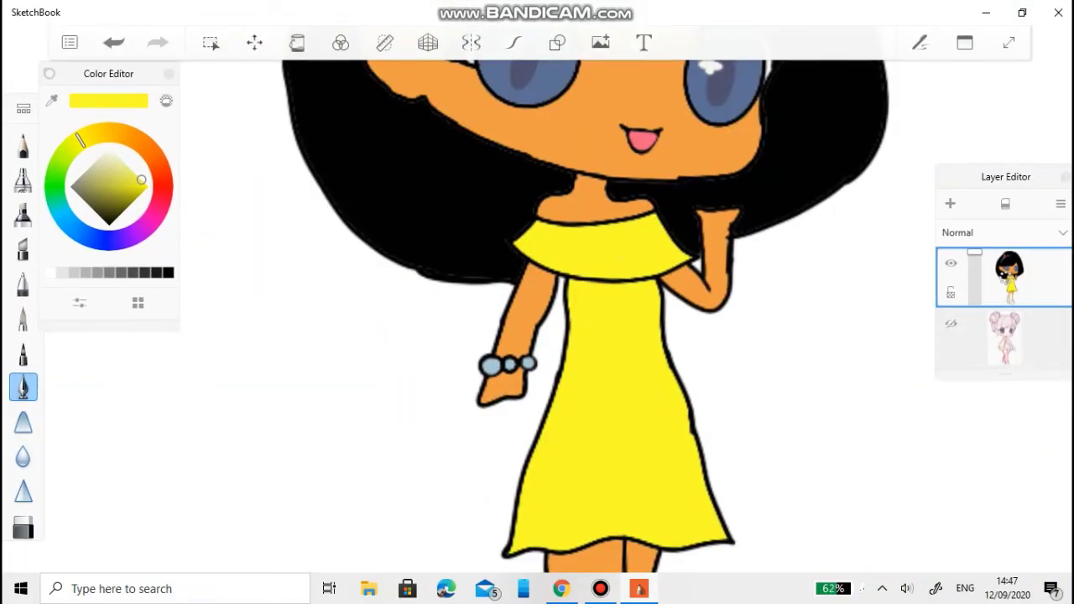
# Try small pale yellow petal and cross motifs on the middle of the dress and undo them.
pyautogui.click(122, 168)
pyautogui.scroll(5, 607, 354)
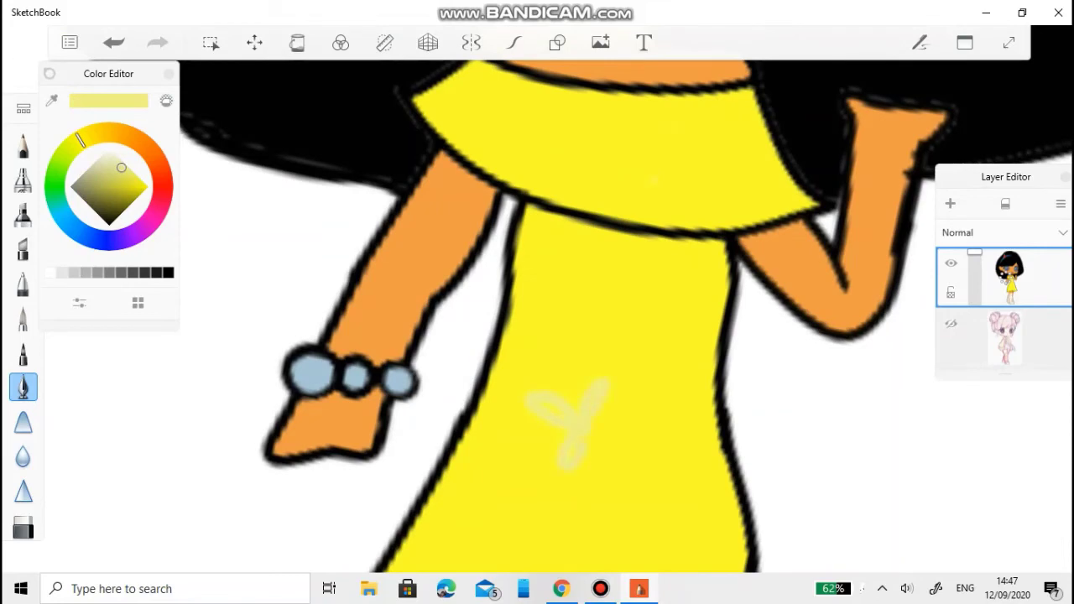
pyautogui.scroll(-5, 537, 319)
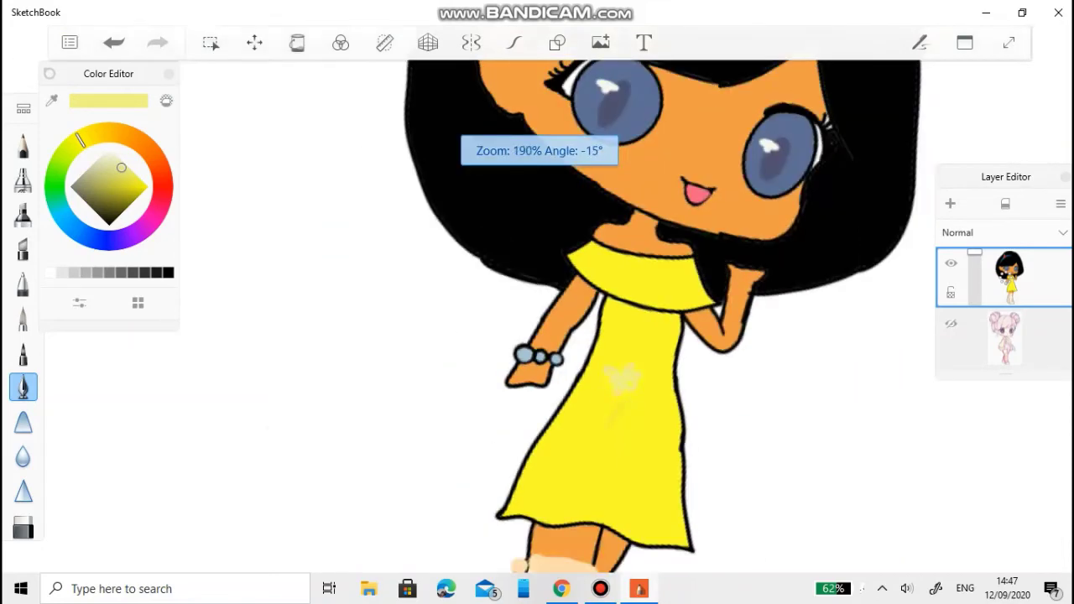
pyautogui.scroll(5, 537, 319)
pyautogui.hotkey('ctrl', 'z')
pyautogui.moveTo(548, 414); pyautogui.dragTo(585, 448)
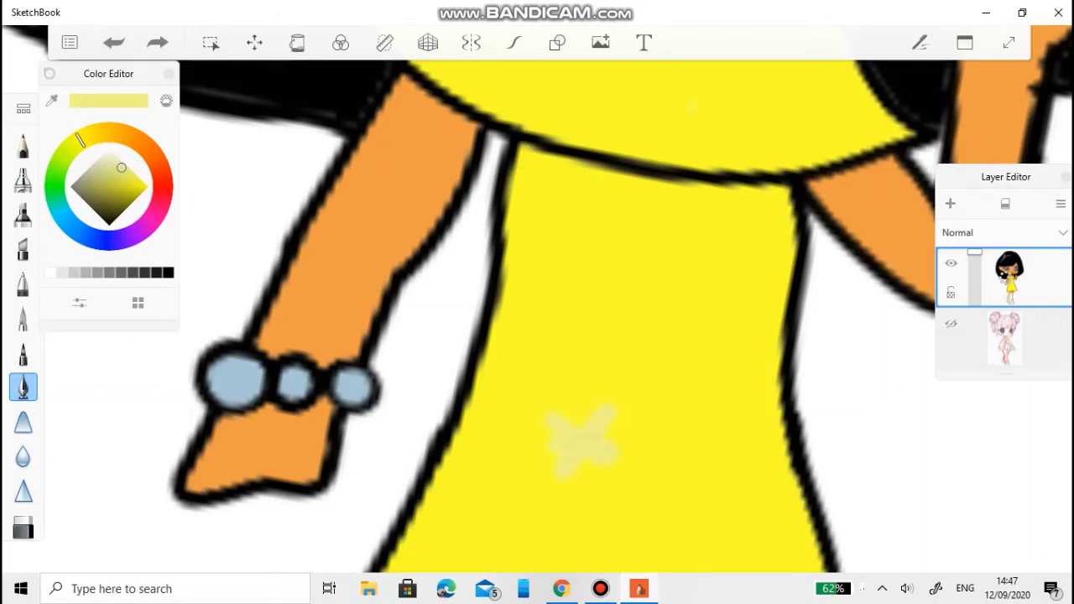
pyautogui.scroll(-3, 537, 319)
pyautogui.hotkey('ctrl', 'z')
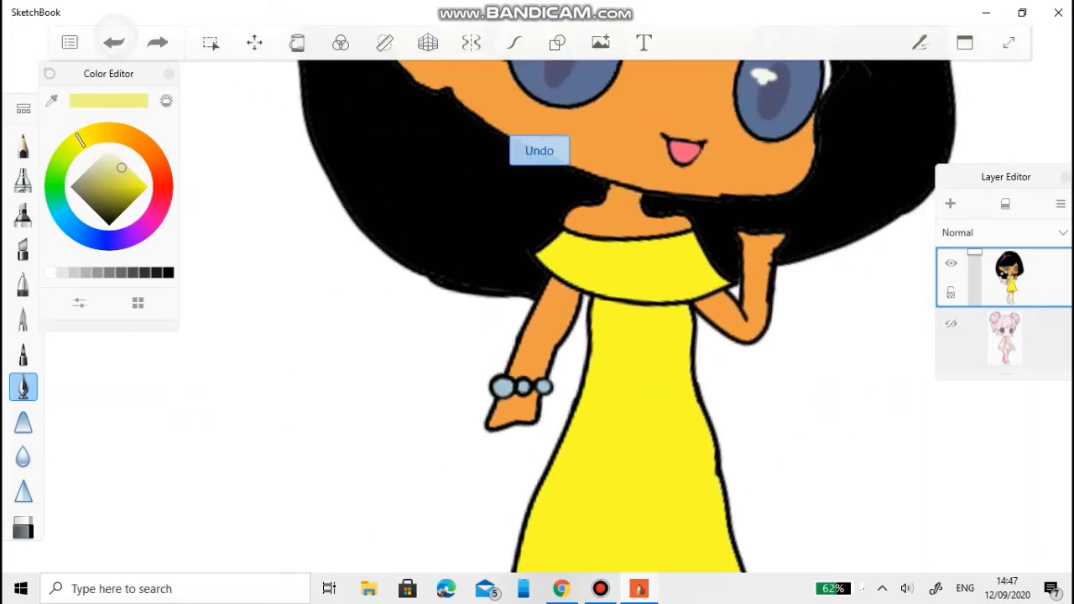
# Enlarge the Inking Pen's brush size and try a pale yellow spot on the dress, undoing the spot.
pyautogui.click(23, 386)
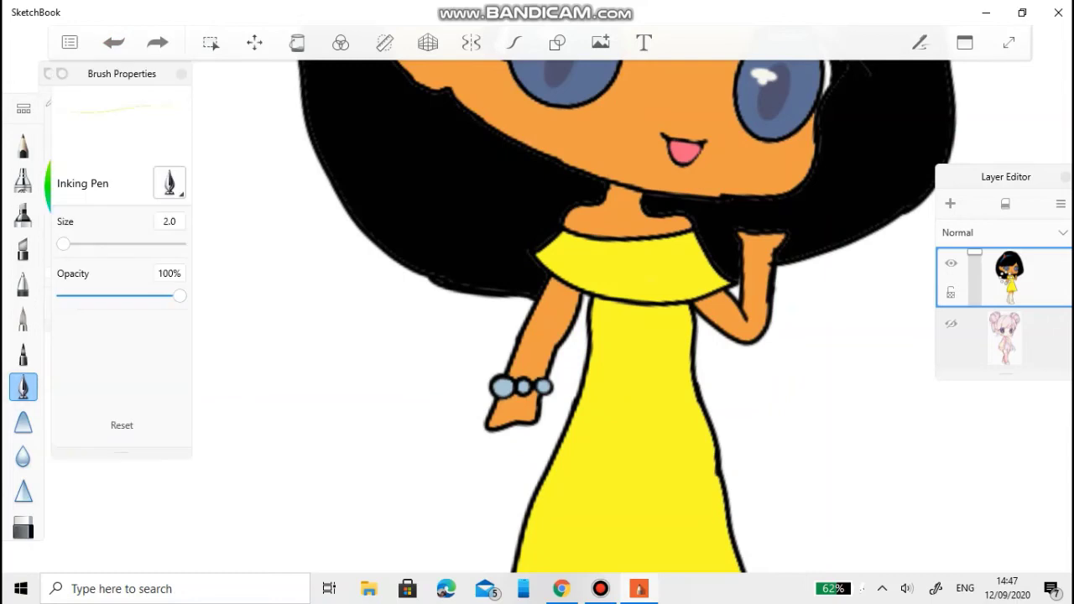
pyautogui.moveTo(63, 243); pyautogui.dragTo(95, 244)
pyautogui.click(21, 509)
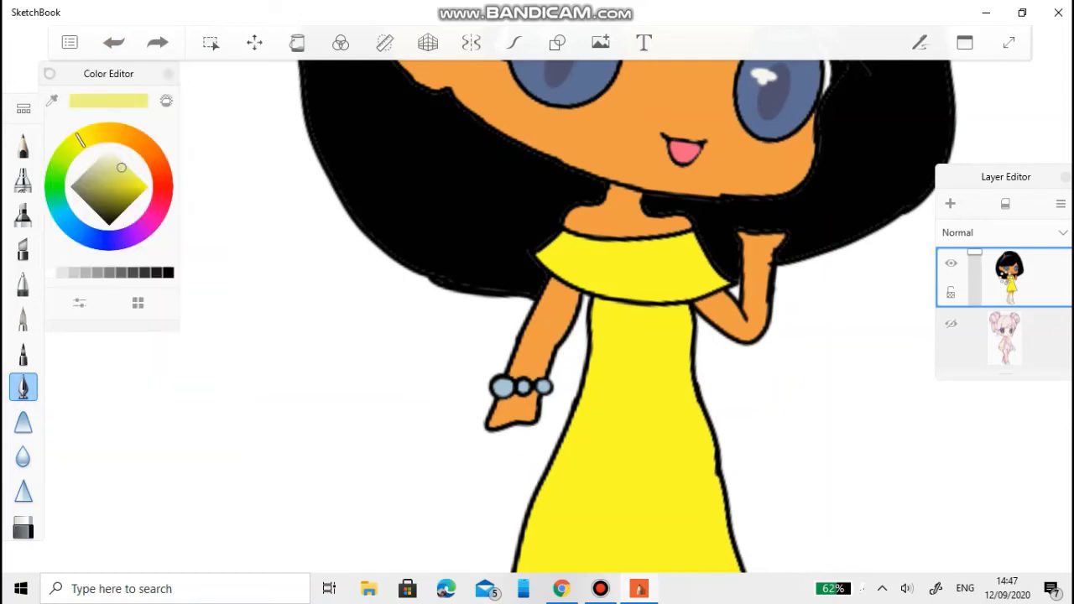
pyautogui.scroll(3, 639, 356)
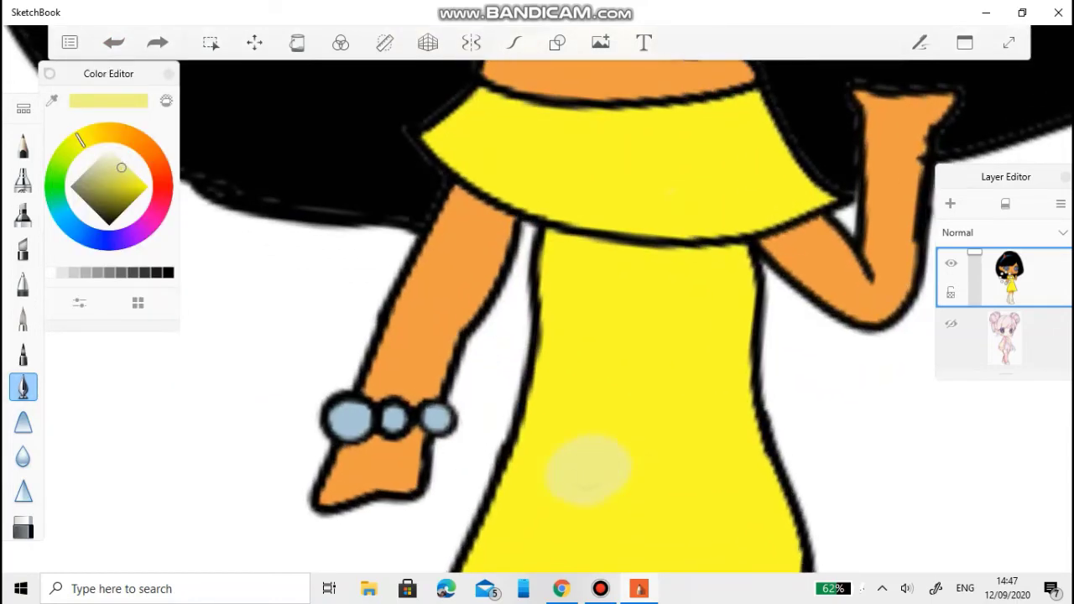
pyautogui.hotkey('ctrl', 'z')
# Change the pen colour to light violet and paint round spots scattered over the dress body down to the hem.
pyautogui.moveTo(79, 138)
pyautogui.mouseDown()
pyautogui.moveTo(130, 238)
pyautogui.moveTo(145, 226)
pyautogui.mouseUp()
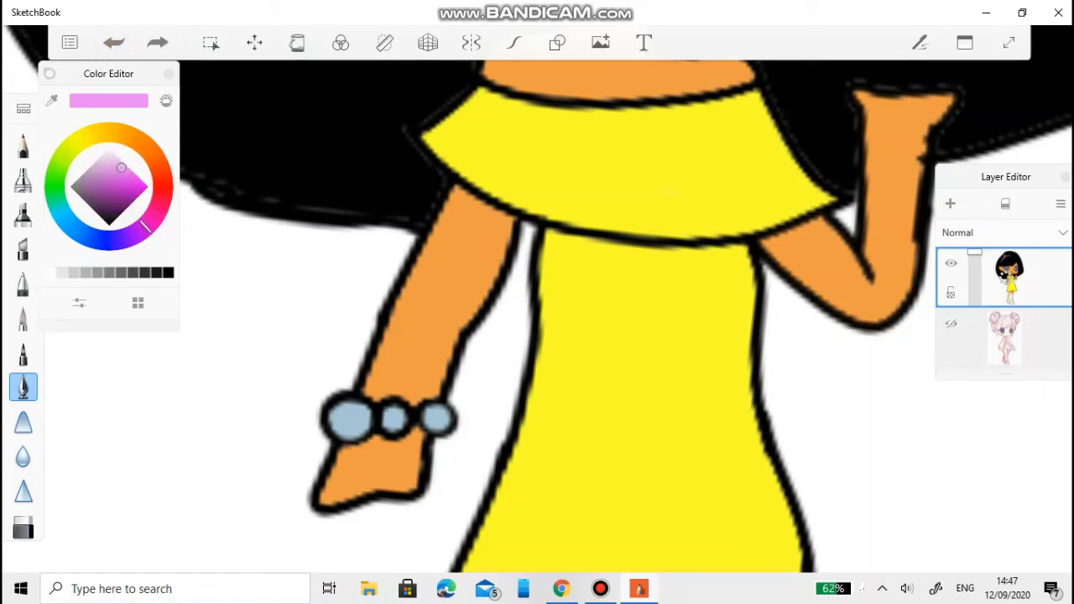
pyautogui.moveTo(577, 312)
pyautogui.mouseDown()
pyautogui.moveTo(597, 309)
pyautogui.moveTo(570, 326)
pyautogui.mouseUp()
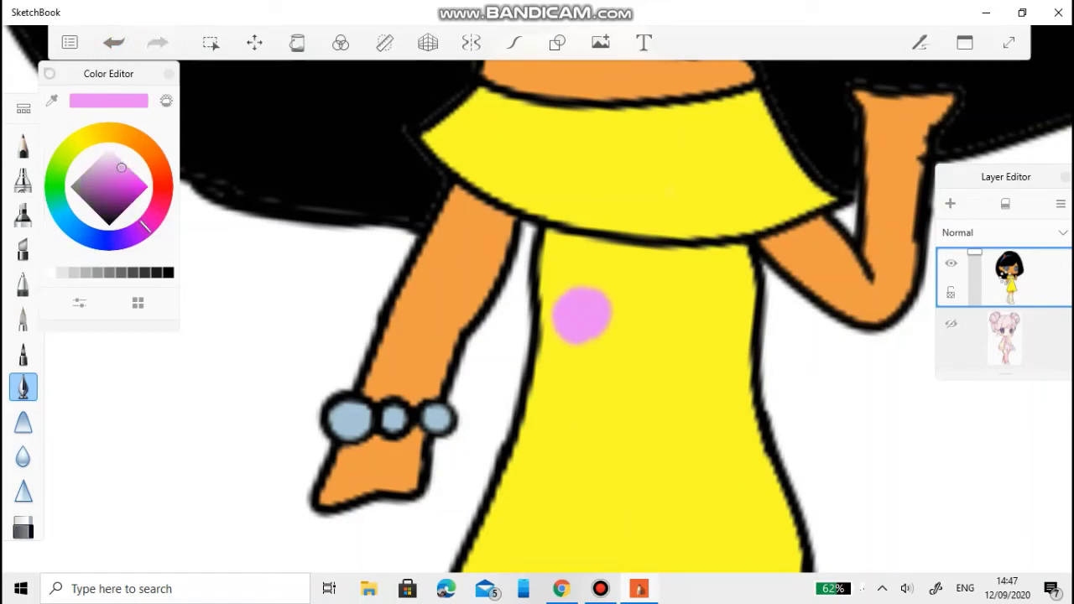
pyautogui.moveTo(694, 357)
pyautogui.mouseDown()
pyautogui.moveTo(715, 376)
pyautogui.moveTo(702, 392)
pyautogui.mouseUp()
pyautogui.moveTo(547, 432)
pyautogui.mouseDown()
pyautogui.moveTo(563, 463)
pyautogui.moveTo(541, 430)
pyautogui.mouseUp()
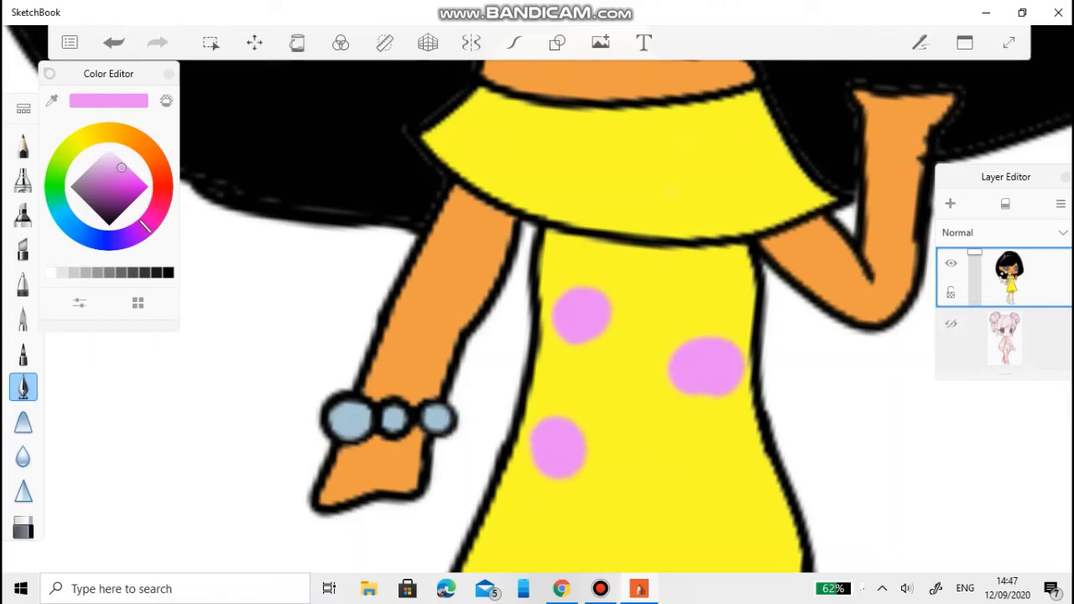
pyautogui.moveTo(684, 495); pyautogui.dragTo(709, 516)
pyautogui.moveTo(581, 315)
pyautogui.mouseDown()
pyautogui.moveTo(711, 176)
pyautogui.moveTo(621, 340)
pyautogui.moveTo(599, 357)
pyautogui.mouseUp()
pyautogui.moveTo(712, 418); pyautogui.dragTo(736, 445)
pyautogui.moveTo(625, 407)
pyautogui.mouseDown()
pyautogui.moveTo(650, 432)
pyautogui.moveTo(647, 407)
pyautogui.mouseUp()
pyautogui.moveTo(508, 438)
pyautogui.mouseDown()
pyautogui.moveTo(528, 466)
pyautogui.moveTo(532, 436)
pyautogui.mouseUp()
pyautogui.moveTo(732, 508); pyautogui.dragTo(762, 541)
pyautogui.moveTo(570, 335); pyautogui.dragTo(604, 487)
# Paint five light violet spots across the off-shoulder collar of the dress.
pyautogui.moveTo(520, 336); pyautogui.dragTo(554, 373)
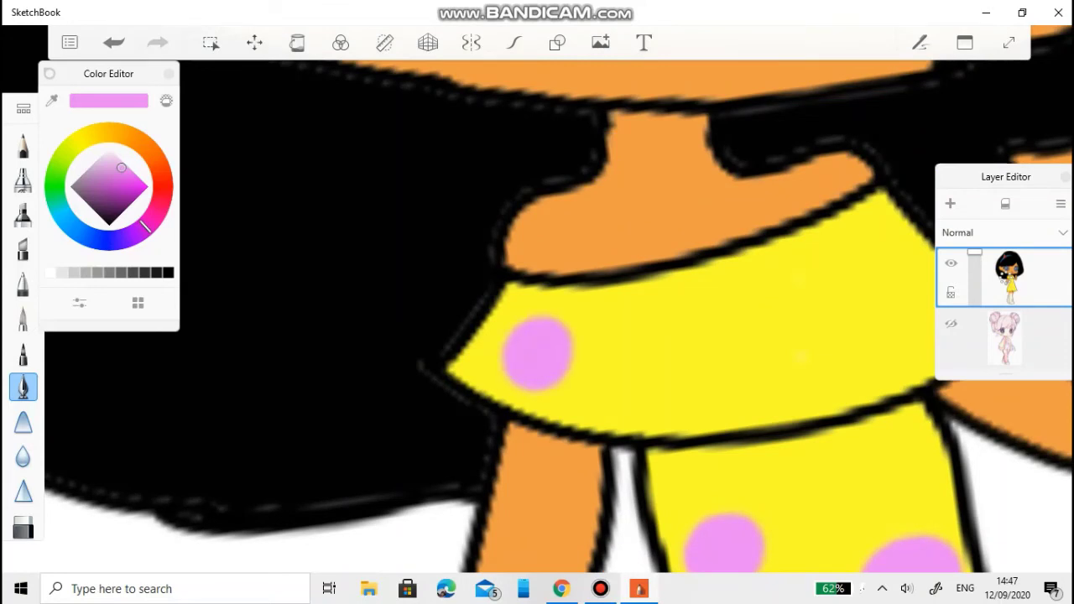
pyautogui.moveTo(688, 314); pyautogui.dragTo(722, 349)
pyautogui.click(669, 397)
pyautogui.moveTo(670, 397); pyautogui.dragTo(663, 377)
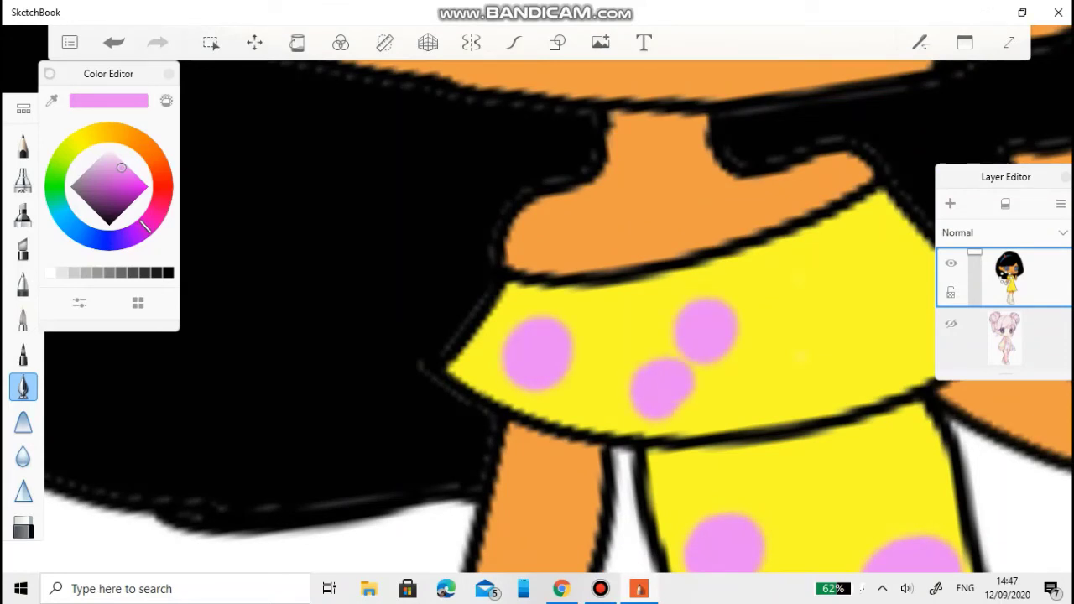
pyautogui.moveTo(843, 352); pyautogui.dragTo(872, 373)
pyautogui.moveTo(856, 243); pyautogui.dragTo(885, 264)
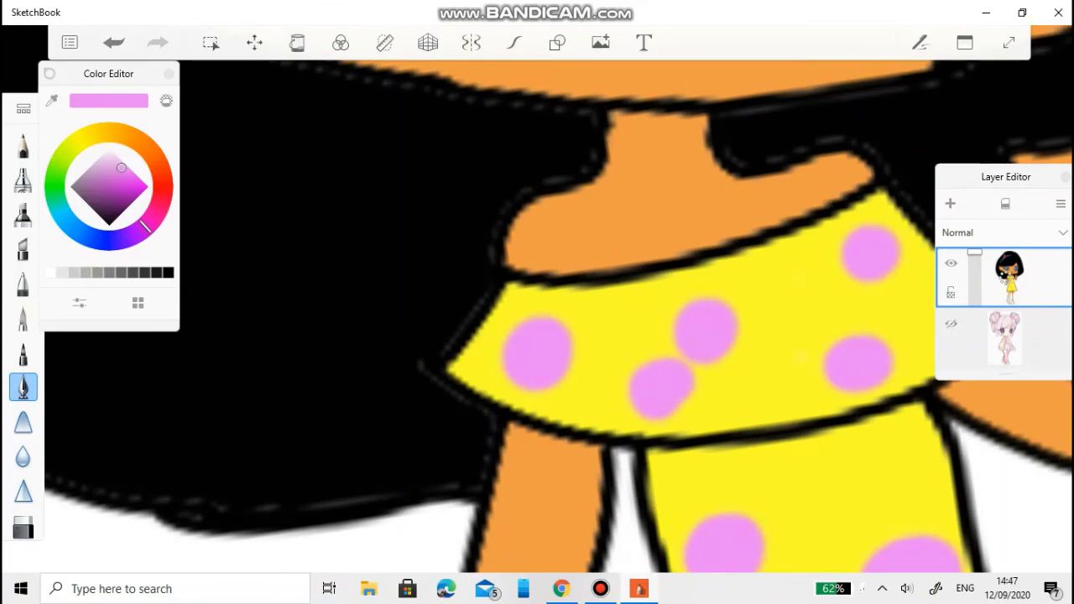
# Sample the dress's yellow and make it slightly darker as a shading colour.
pyautogui.scroll(-5, 537, 302)
pyautogui.scroll(6, 537, 302)
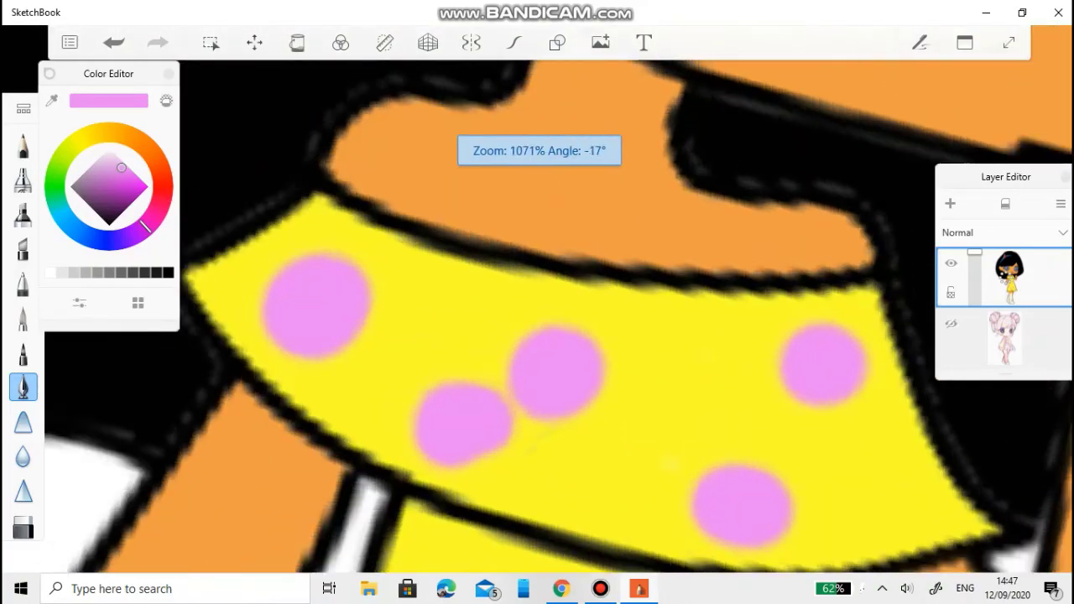
pyautogui.scroll(-5, 537, 302)
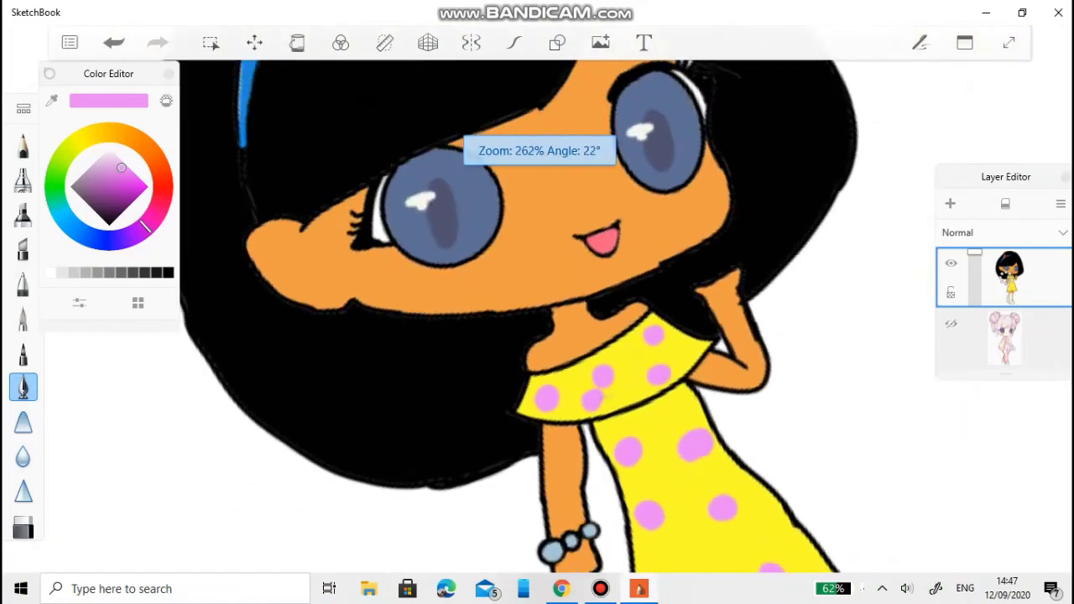
pyautogui.scroll(-4, 537, 302)
pyautogui.scroll(5, 537, 302)
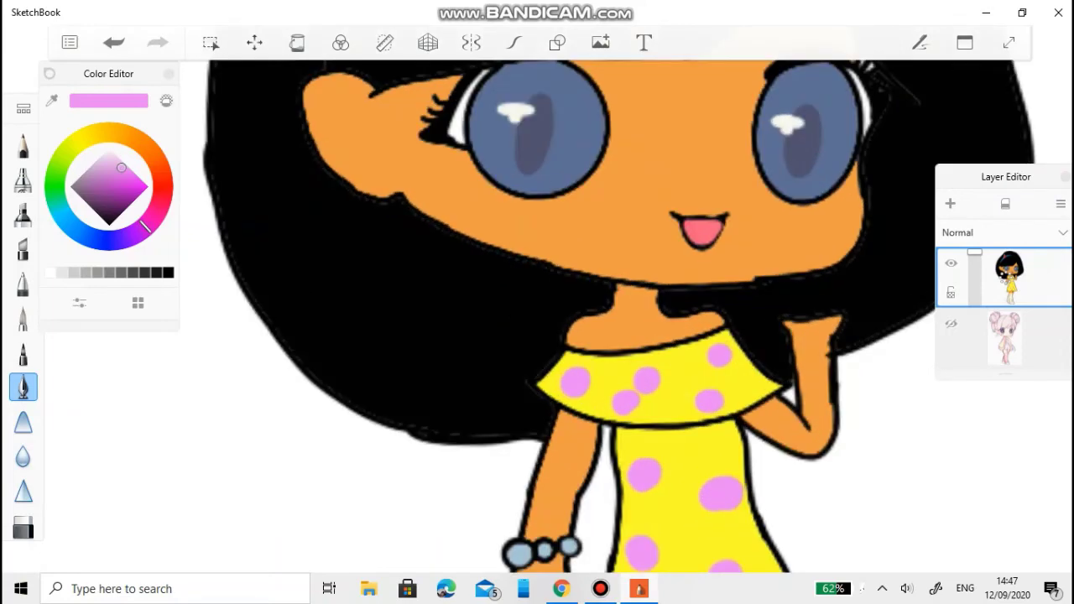
pyautogui.moveTo(537, 203); pyautogui.dragTo(610, 312)
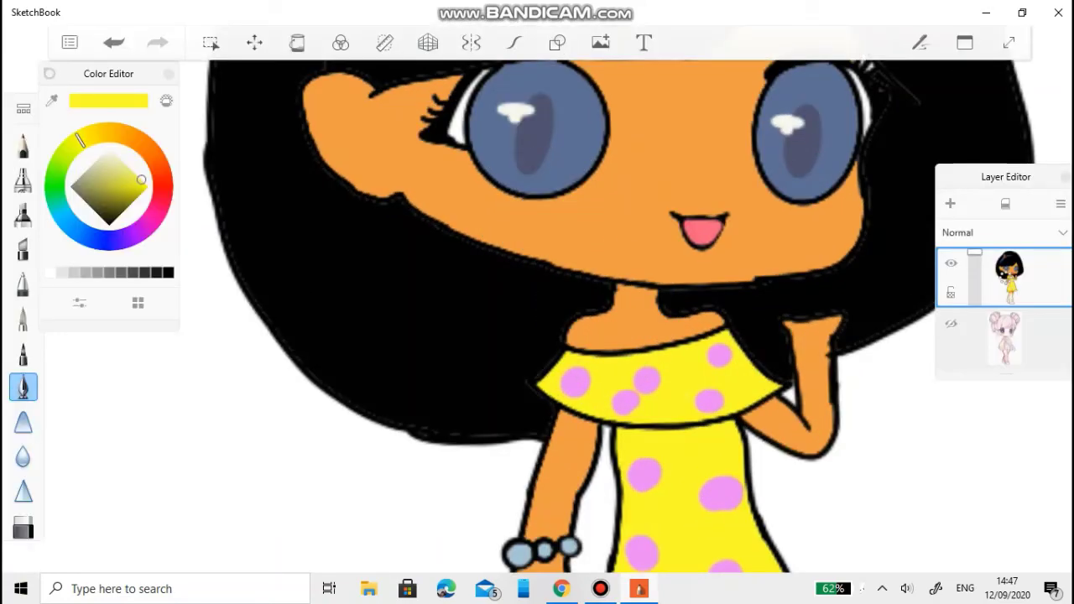
pyautogui.moveTo(141, 179)
pyautogui.mouseDown()
pyautogui.moveTo(153, 197)
pyautogui.moveTo(136, 194)
pyautogui.moveTo(147, 186)
pyautogui.moveTo(159, 201)
pyautogui.moveTo(146, 187)
pyautogui.mouseUp()
# Set the Inking Pen size to 2.0 and shade the collar's slanted edge beside the hair with the darker yellow.
pyautogui.scroll(3, 610, 367)
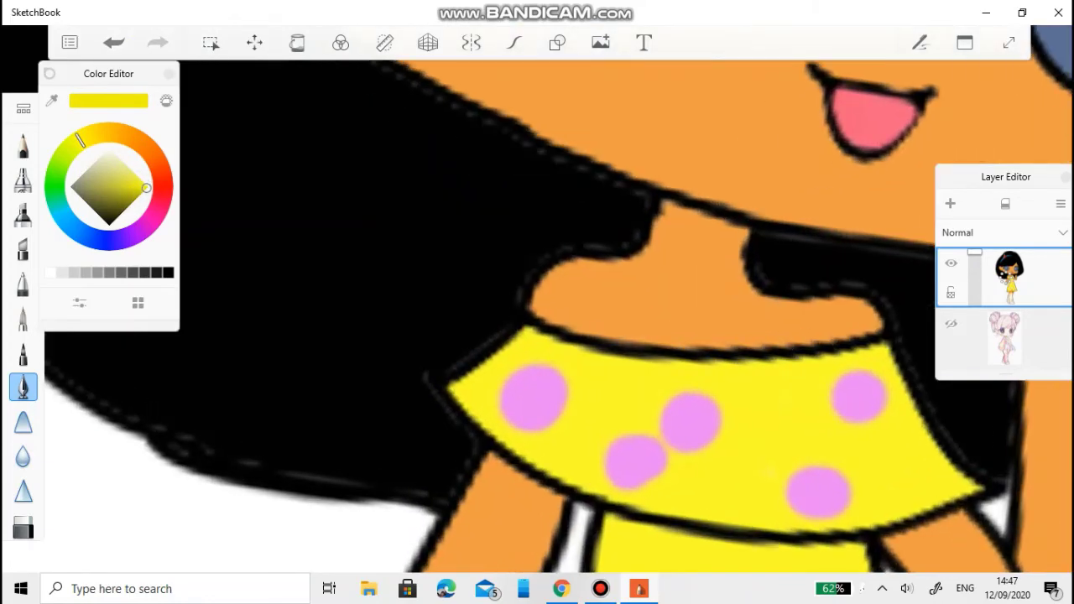
pyautogui.click(22, 386)
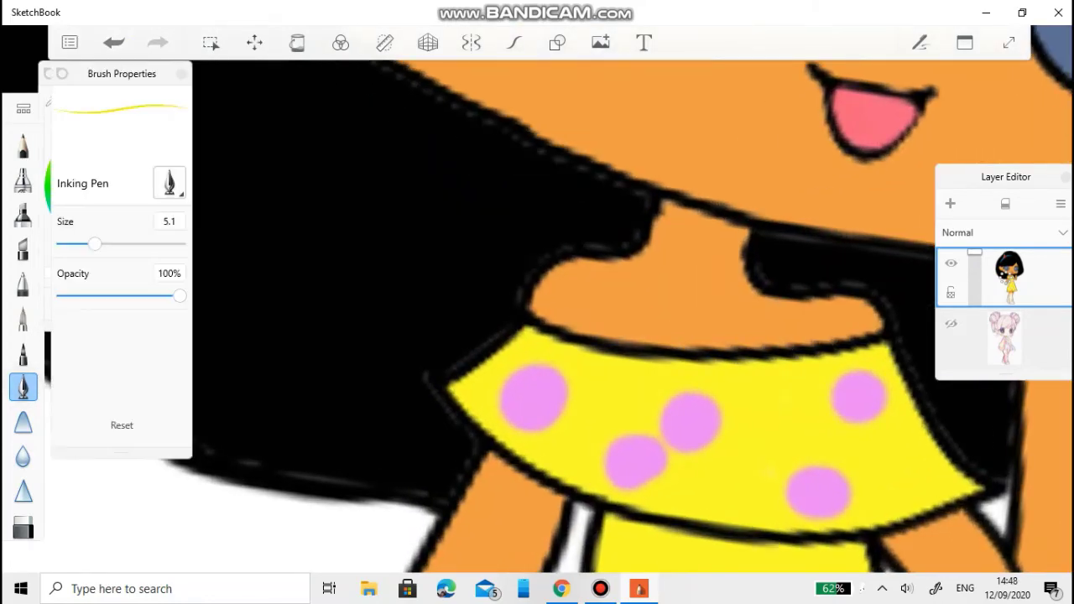
pyautogui.moveTo(95, 244); pyautogui.dragTo(63, 244)
pyautogui.scroll(3, 543, 350)
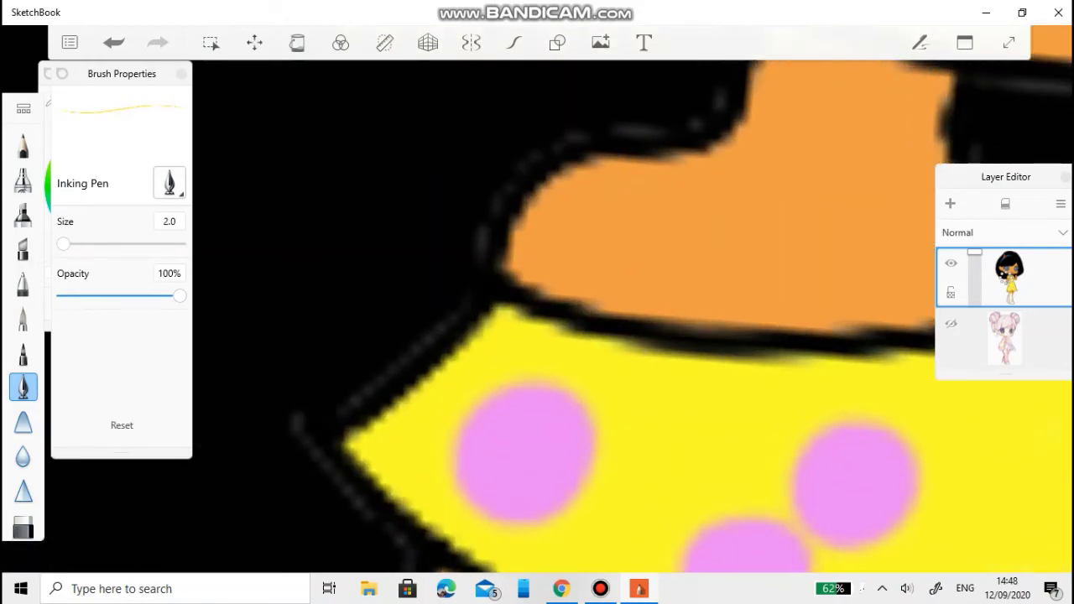
pyautogui.click(181, 74)
pyautogui.moveTo(503, 323); pyautogui.dragTo(369, 436)
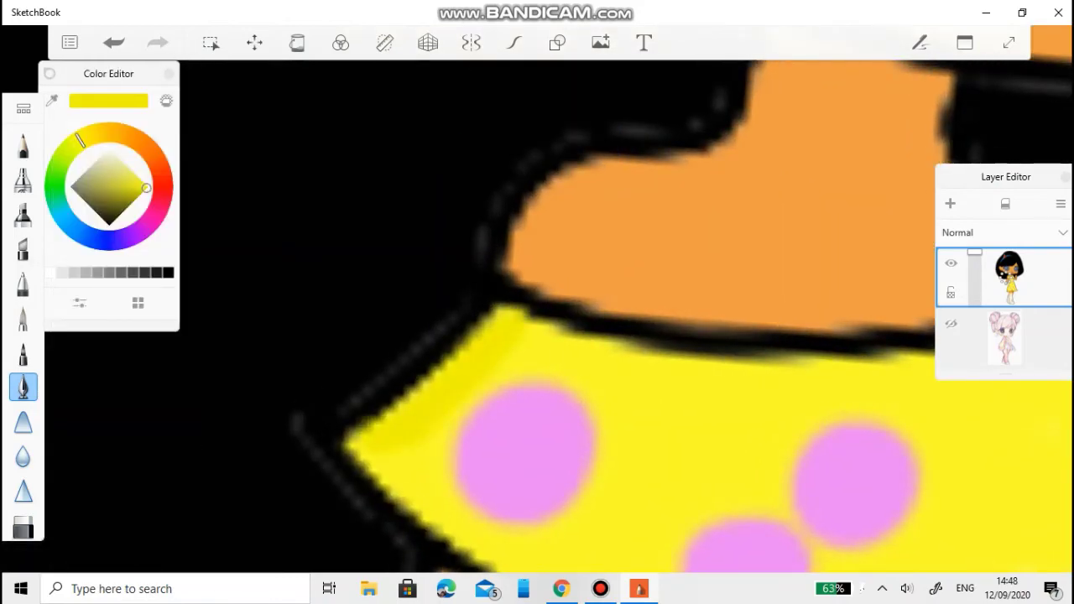
# Shade the dress body with darker yellow along its outline on the bracelet side, from the collar towards the hem.
pyautogui.scroll(-3, 537, 319)
pyautogui.scroll(2, 537, 319)
pyautogui.moveTo(671, 258); pyautogui.dragTo(590, 408)
pyautogui.moveTo(432, 369); pyautogui.dragTo(546, 126)
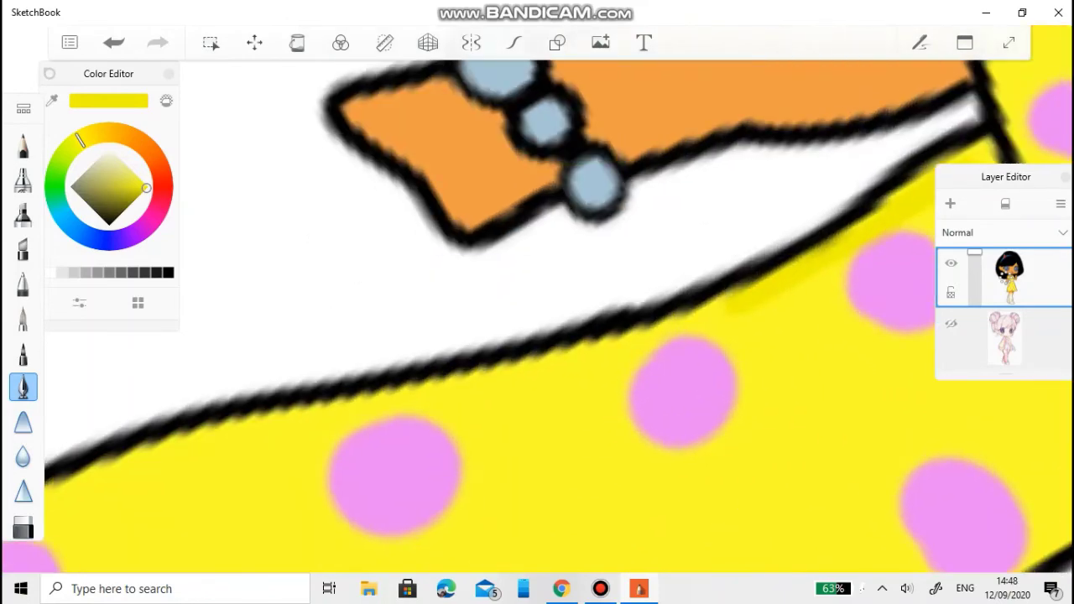
pyautogui.moveTo(738, 312)
pyautogui.mouseDown()
pyautogui.moveTo(579, 372)
pyautogui.moveTo(454, 401)
pyautogui.mouseUp()
pyautogui.moveTo(545, 122); pyautogui.dragTo(646, 247)
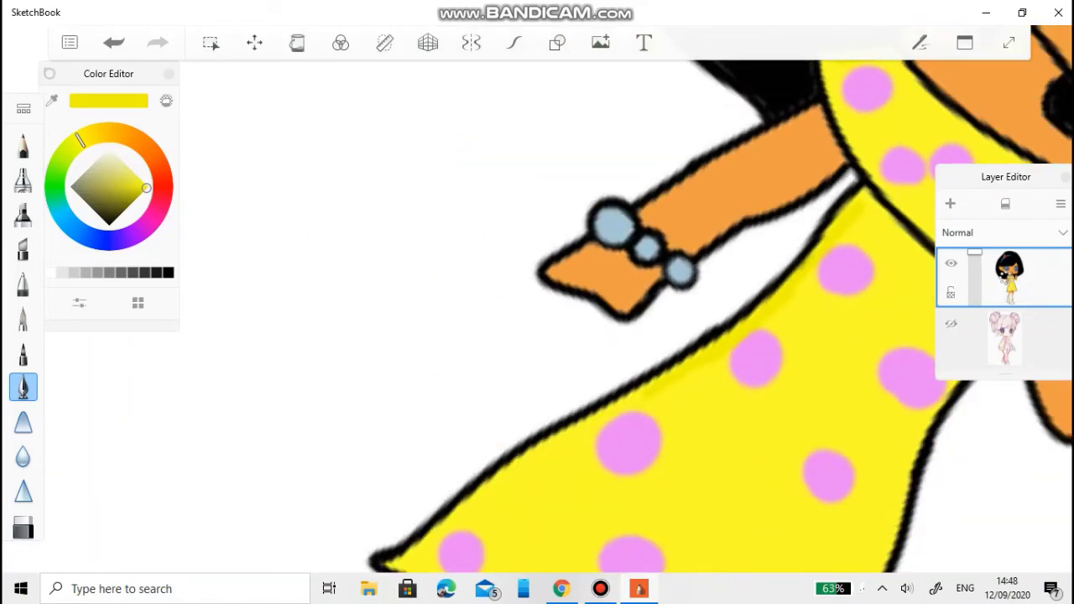
pyautogui.scroll(5, 537, 319)
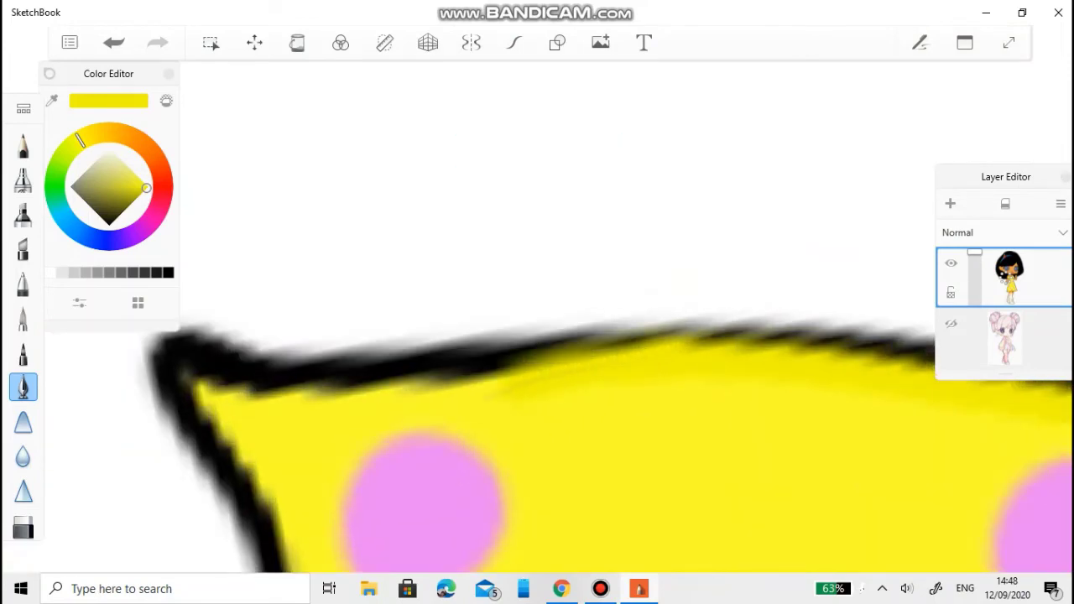
pyautogui.moveTo(537, 318); pyautogui.dragTo(520, 168)
# Sample the skin orange, darken it, and draw shading inside the ear and along the jaw below it.
pyautogui.scroll(6, 537, 319)
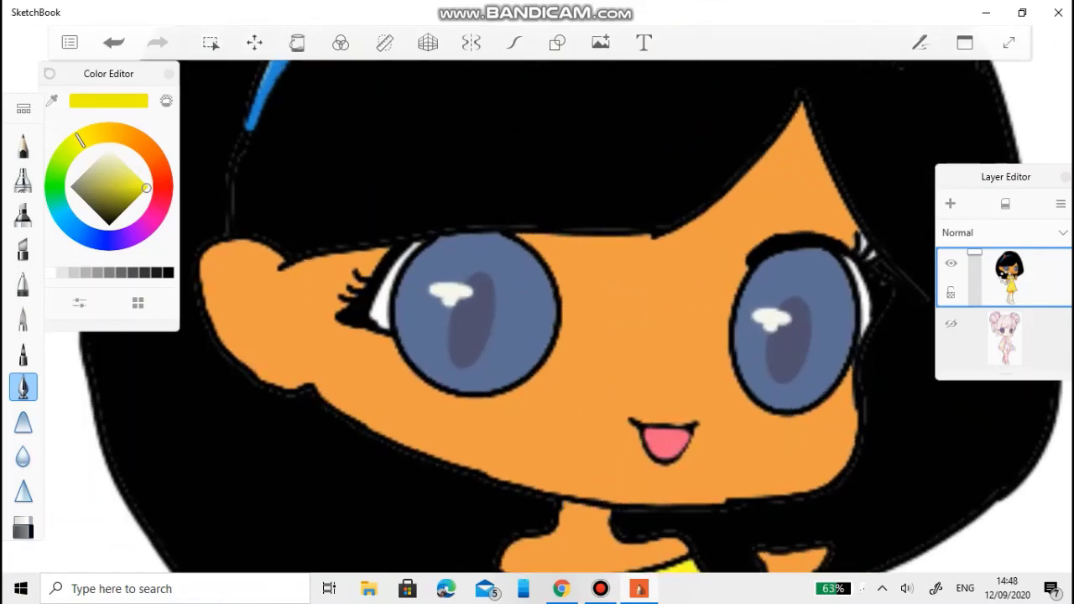
pyautogui.moveTo(537, 207); pyautogui.dragTo(623, 238)
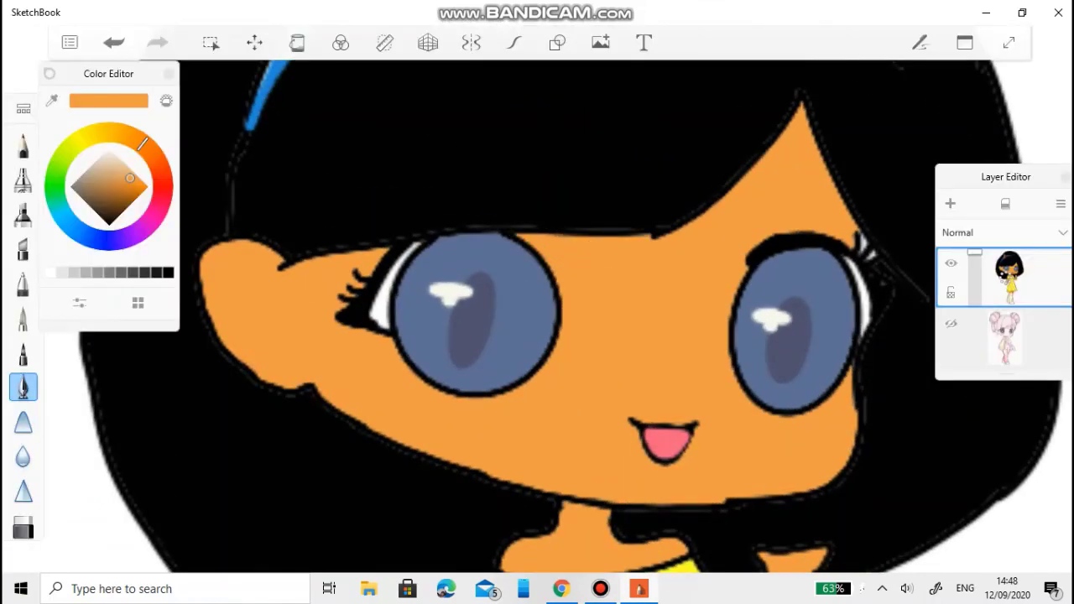
pyautogui.moveTo(130, 178); pyautogui.dragTo(128, 186)
pyautogui.scroll(10, 537, 319)
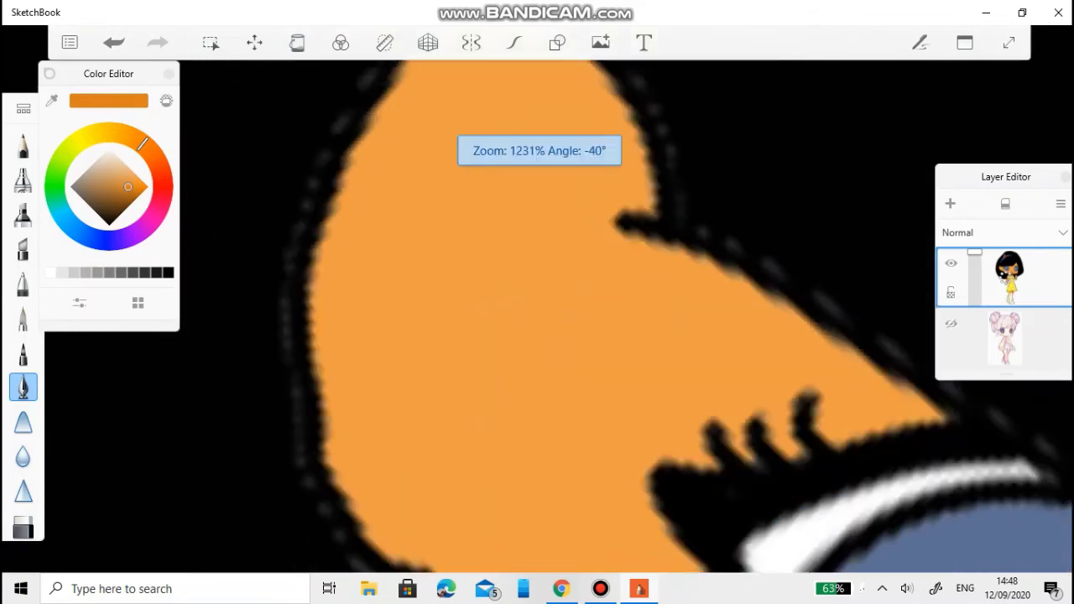
pyautogui.moveTo(480, 241)
pyautogui.mouseDown()
pyautogui.moveTo(382, 430)
pyautogui.moveTo(393, 470)
pyautogui.mouseUp()
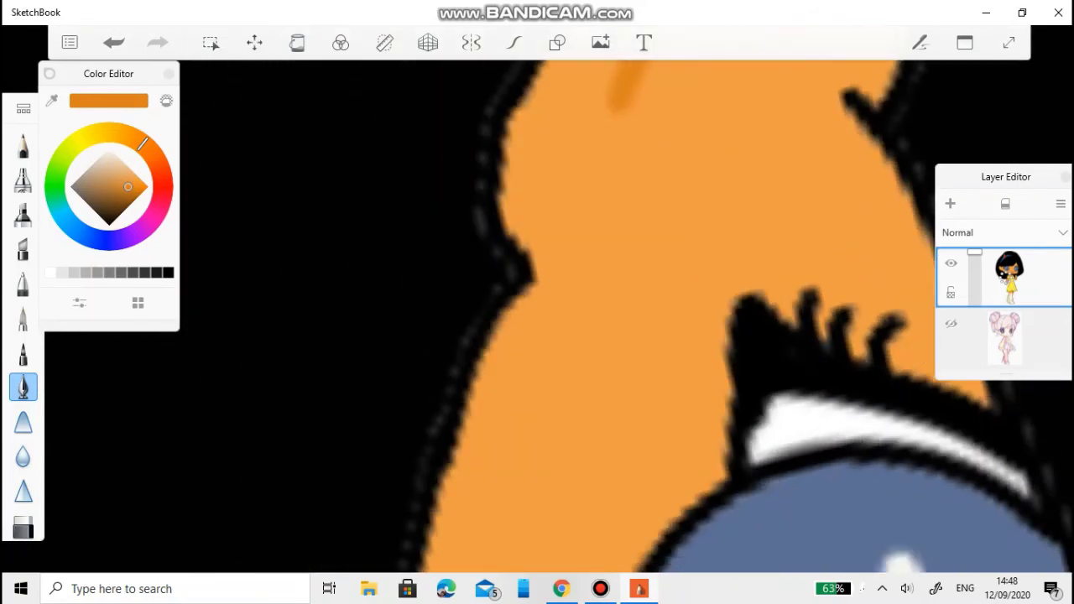
pyautogui.moveTo(507, 315); pyautogui.dragTo(445, 504)
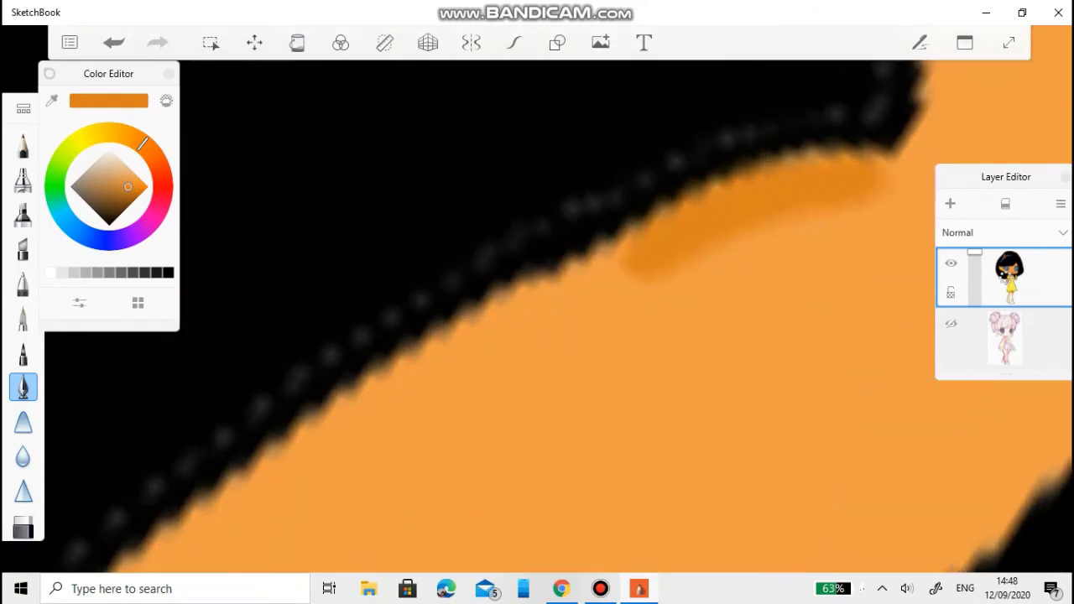
pyautogui.moveTo(650, 252); pyautogui.dragTo(487, 332)
# Try darker orange shading strokes in the pointed tip of the forehead below the parted fringe.
pyautogui.scroll(-10, 537, 319)
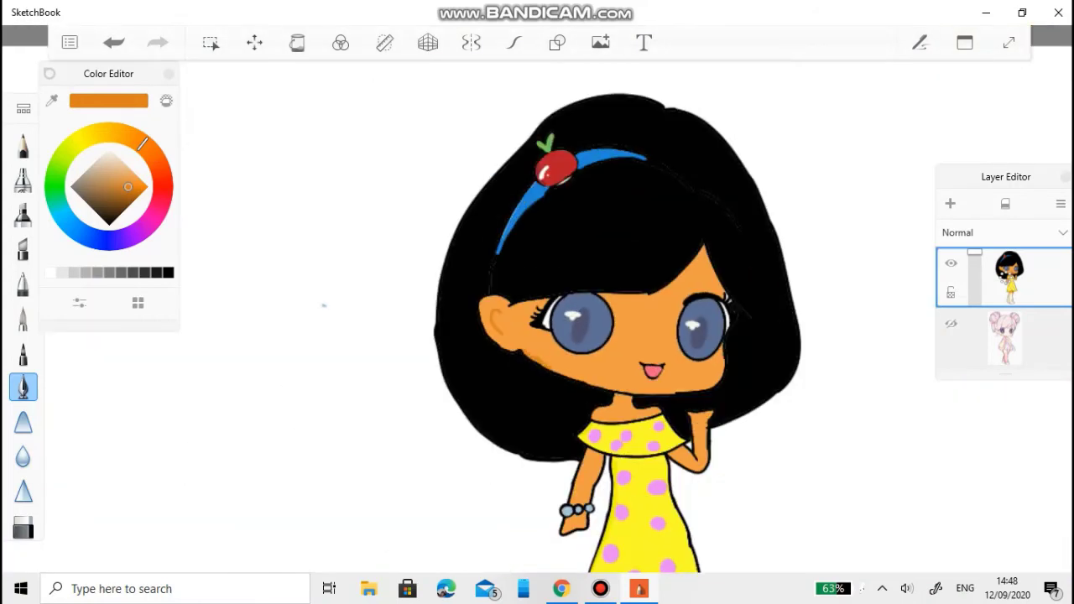
pyautogui.scroll(10, 622, 251)
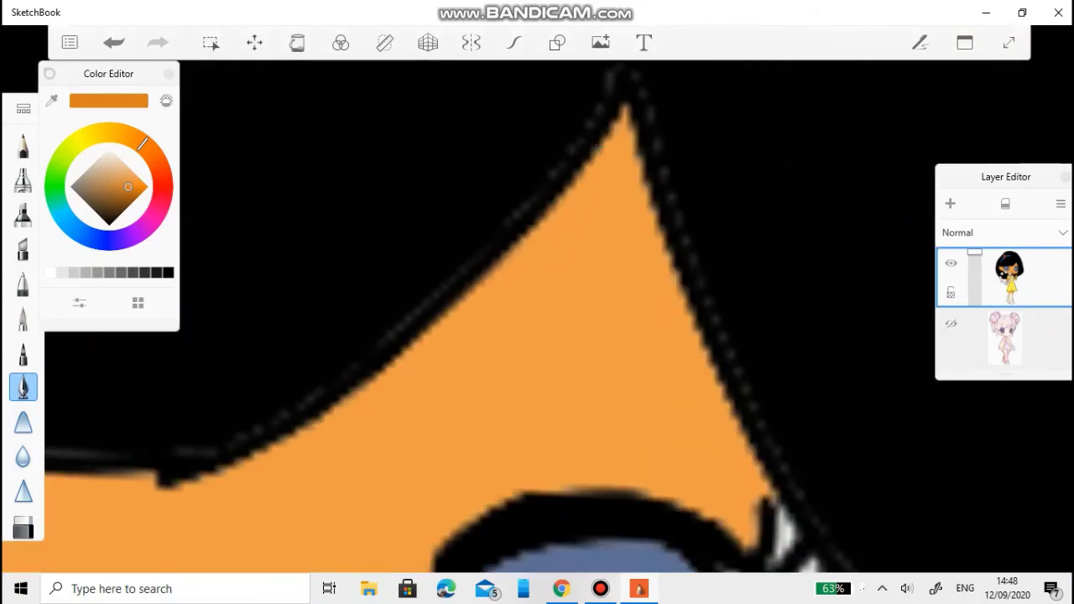
pyautogui.moveTo(612, 189); pyautogui.dragTo(503, 445)
pyautogui.moveTo(609, 251); pyautogui.dragTo(545, 461)
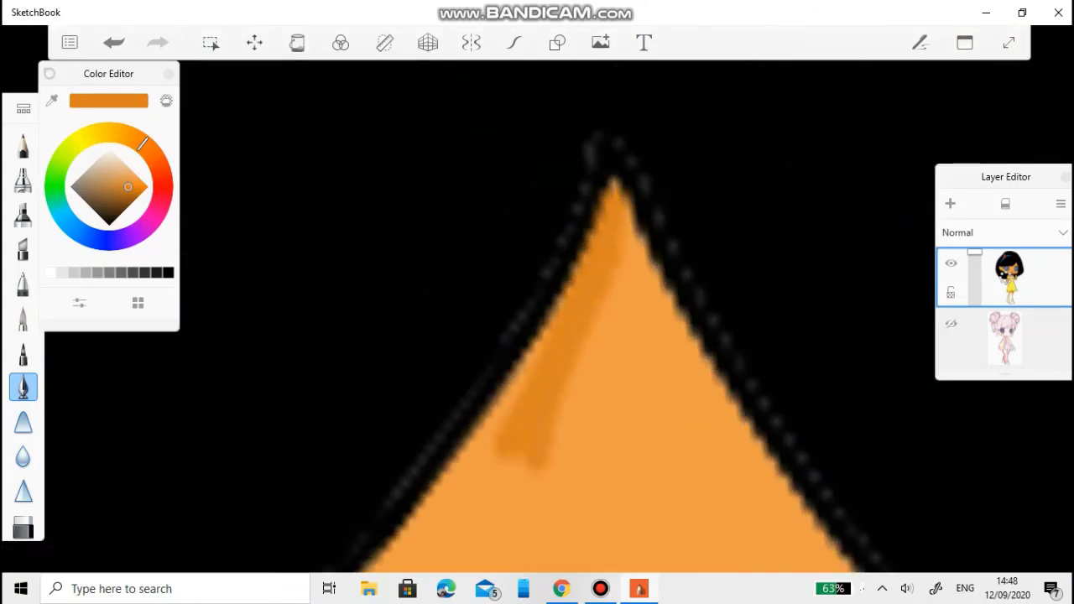
pyautogui.moveTo(620, 277); pyautogui.dragTo(579, 453)
pyautogui.moveTo(638, 260); pyautogui.dragTo(621, 470)
pyautogui.moveTo(616, 340); pyautogui.dragTo(659, 461)
pyautogui.moveTo(650, 273); pyautogui.dragTo(696, 444)
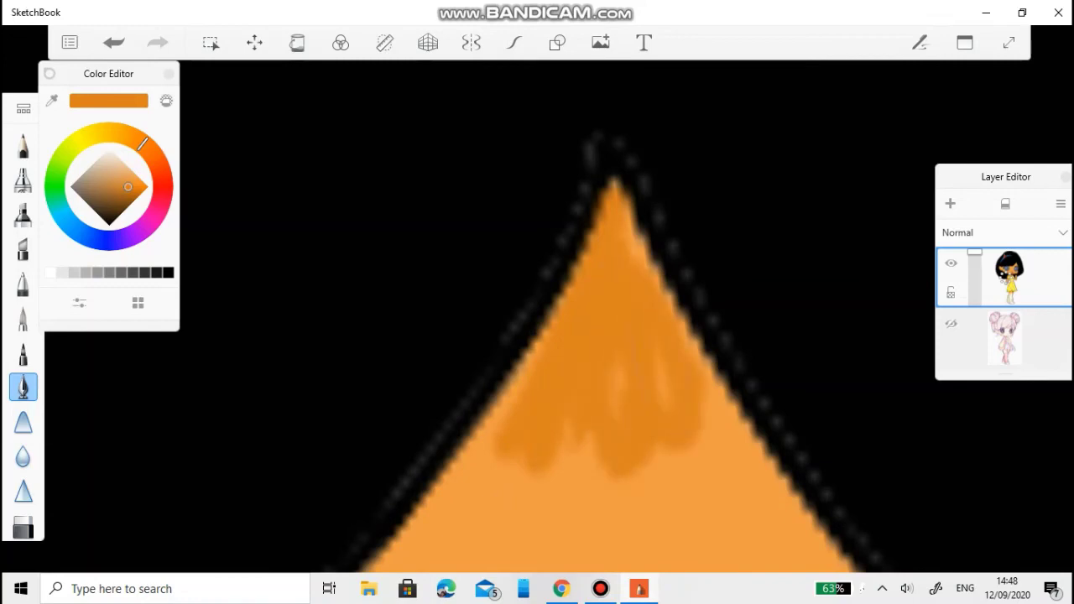
pyautogui.moveTo(681, 325); pyautogui.dragTo(726, 441)
pyautogui.moveTo(659, 365); pyautogui.dragTo(664, 396)
pyautogui.scroll(-5, 620, 252)
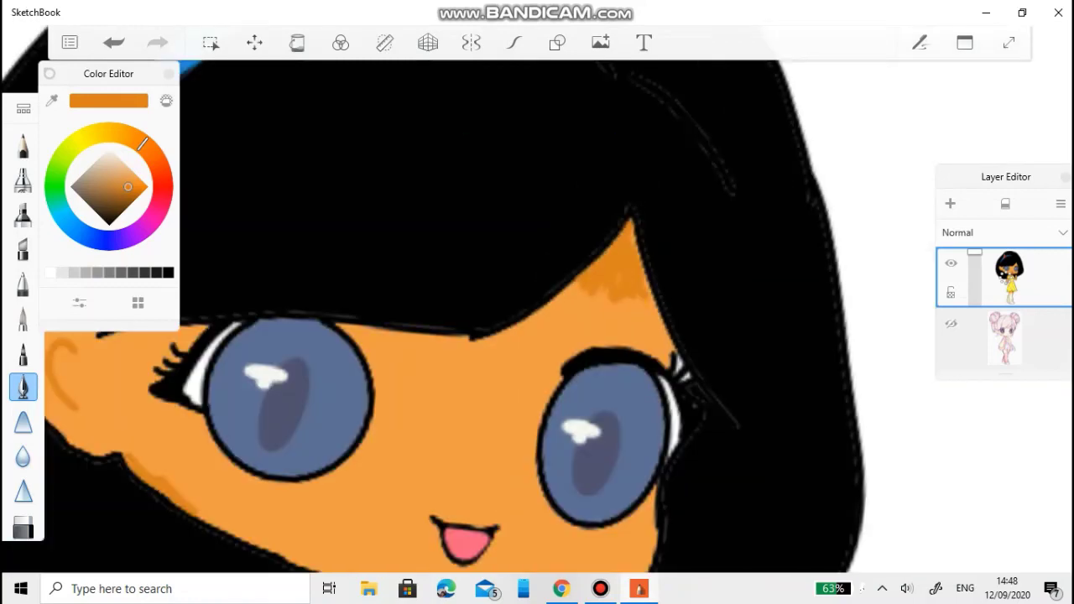
# Try a darker orange shadow on the neck below the chin, and undo the neck and forehead shading.
pyautogui.scroll(-5, 621, 335)
pyautogui.scroll(10, 642, 353)
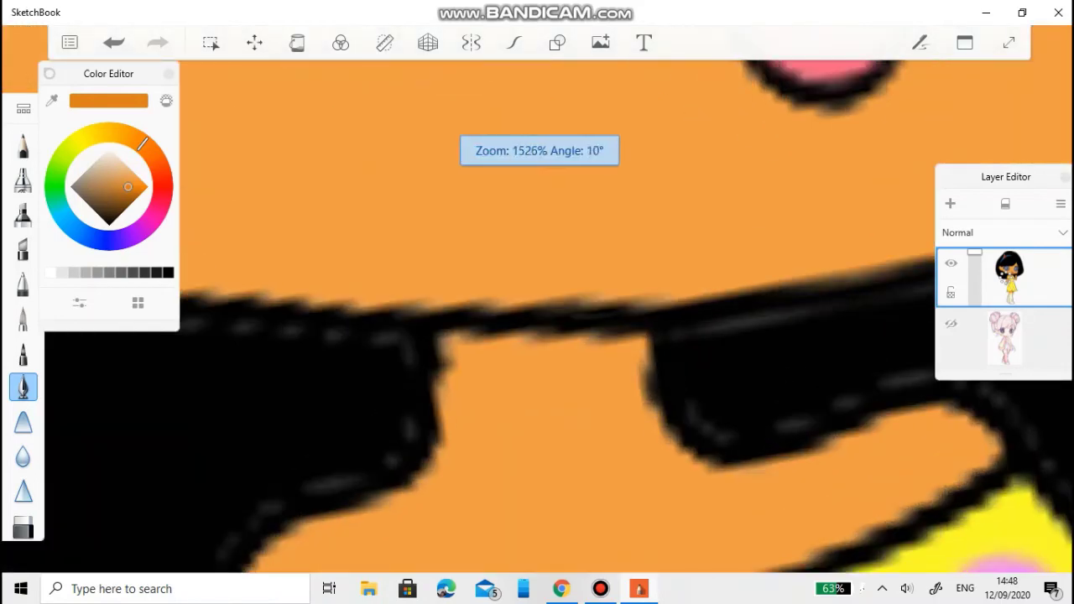
pyautogui.click(588, 365)
pyautogui.moveTo(587, 369); pyautogui.dragTo(625, 336)
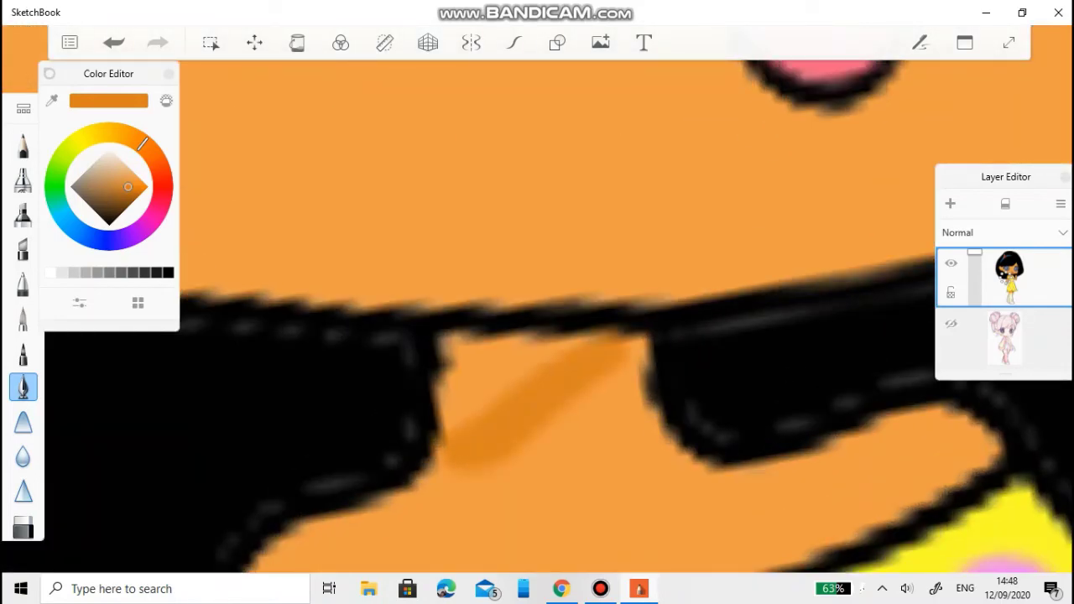
pyautogui.moveTo(457, 432)
pyautogui.mouseDown()
pyautogui.moveTo(436, 340)
pyautogui.moveTo(432, 420)
pyautogui.moveTo(604, 331)
pyautogui.moveTo(491, 381)
pyautogui.mouseUp()
pyautogui.scroll(-10, 665, 314)
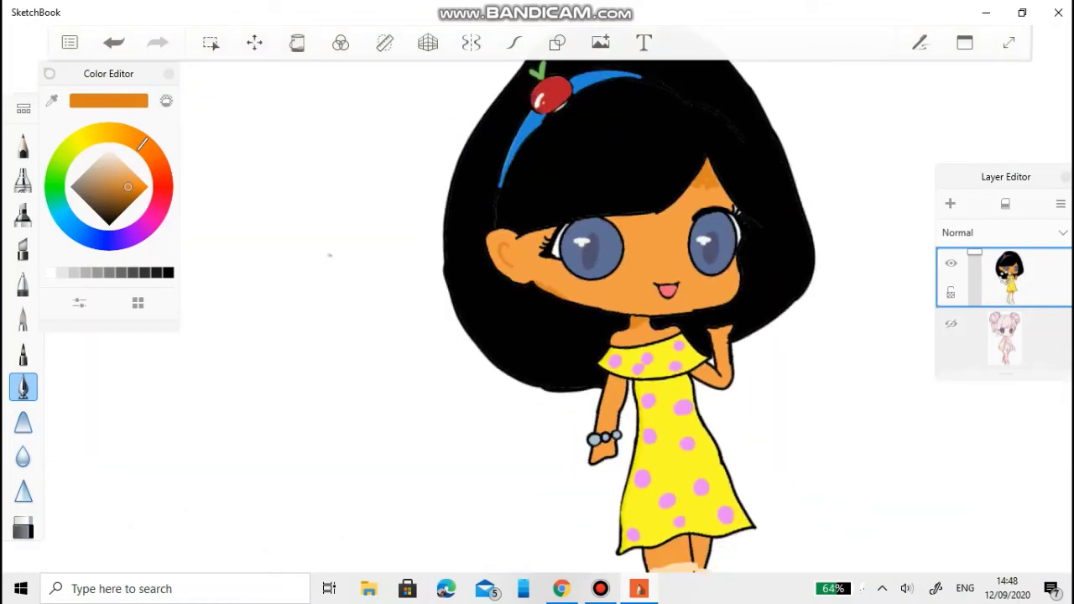
pyautogui.hotkey('ctrl', 'z')
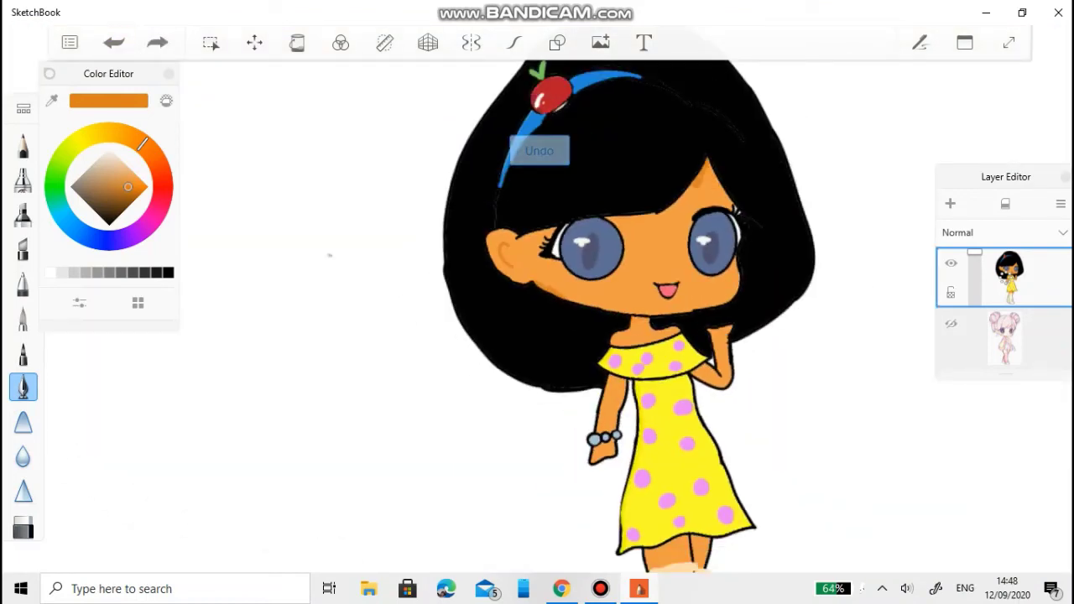
pyautogui.hotkey('ctrl', 'z')
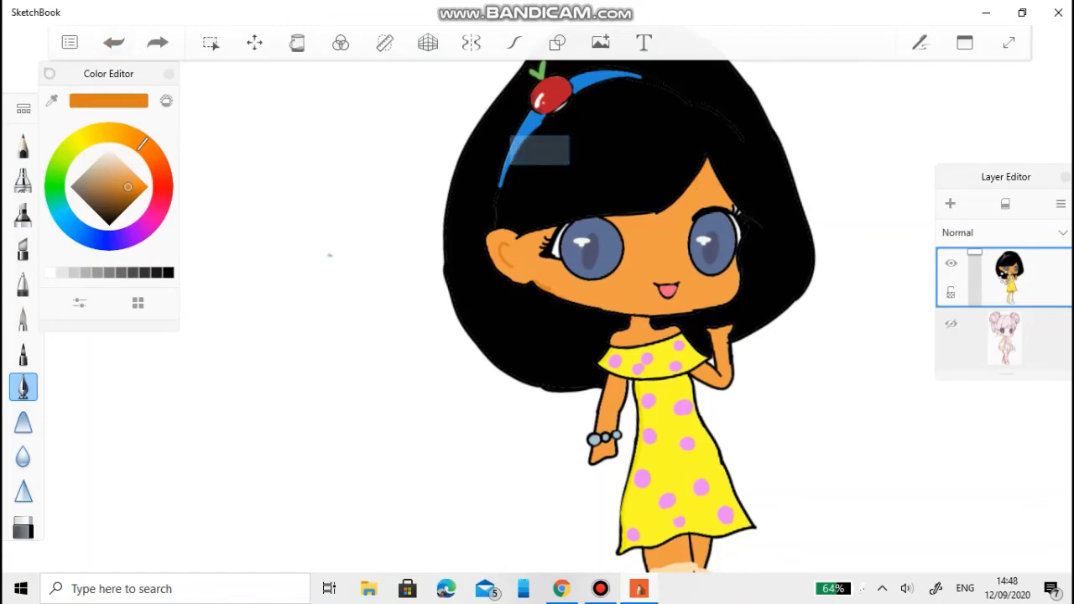
# Paint a filled, slanted darker orange shadow on the neck directly under the chin.
pyautogui.scroll(8, 642, 331)
pyautogui.scroll(5, 587, 361)
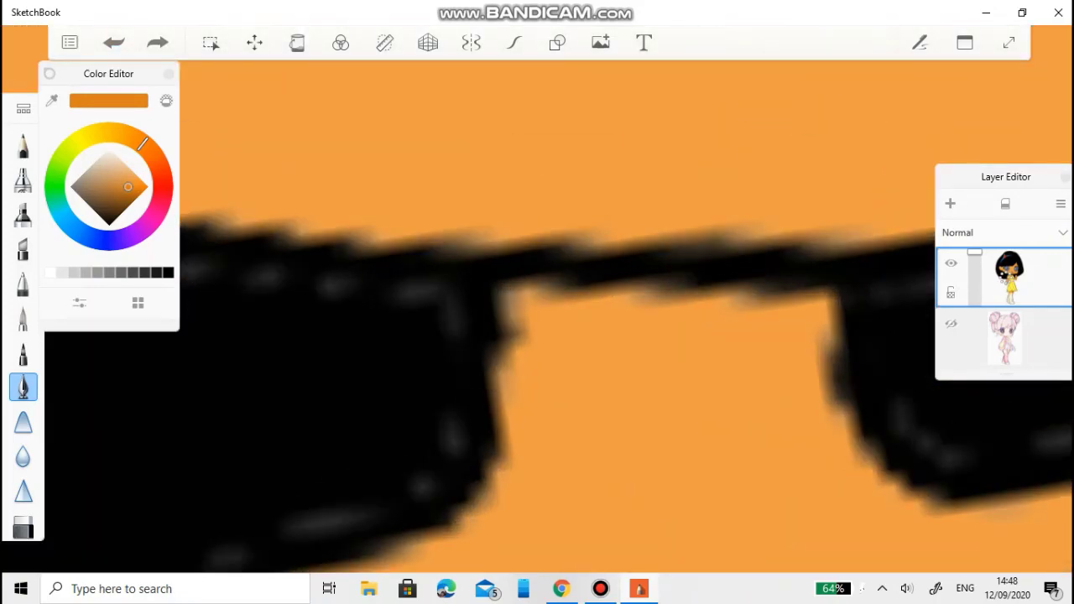
pyautogui.moveTo(772, 332); pyautogui.dragTo(545, 478)
pyautogui.moveTo(537, 302)
pyautogui.mouseDown()
pyautogui.moveTo(512, 495)
pyautogui.moveTo(822, 336)
pyautogui.mouseUp()
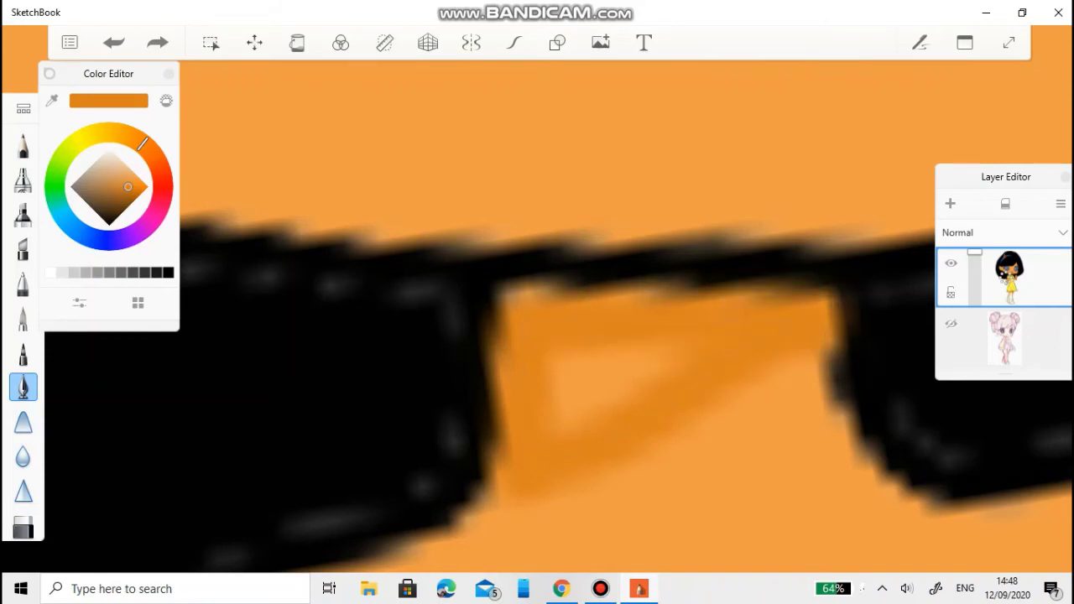
pyautogui.moveTo(671, 352); pyautogui.dragTo(562, 419)
pyautogui.scroll(-6, 537, 319)
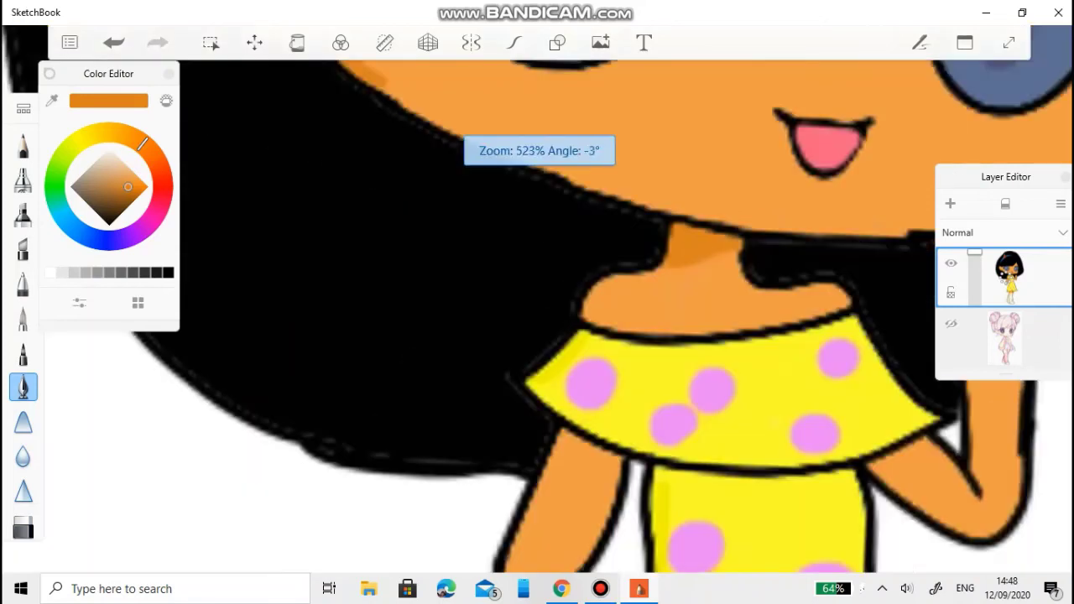
# Paint darker orange shading along the outer edge of the lowered arm, from the ruffle down to the bracelet.
pyautogui.scroll(-5, 460, 265)
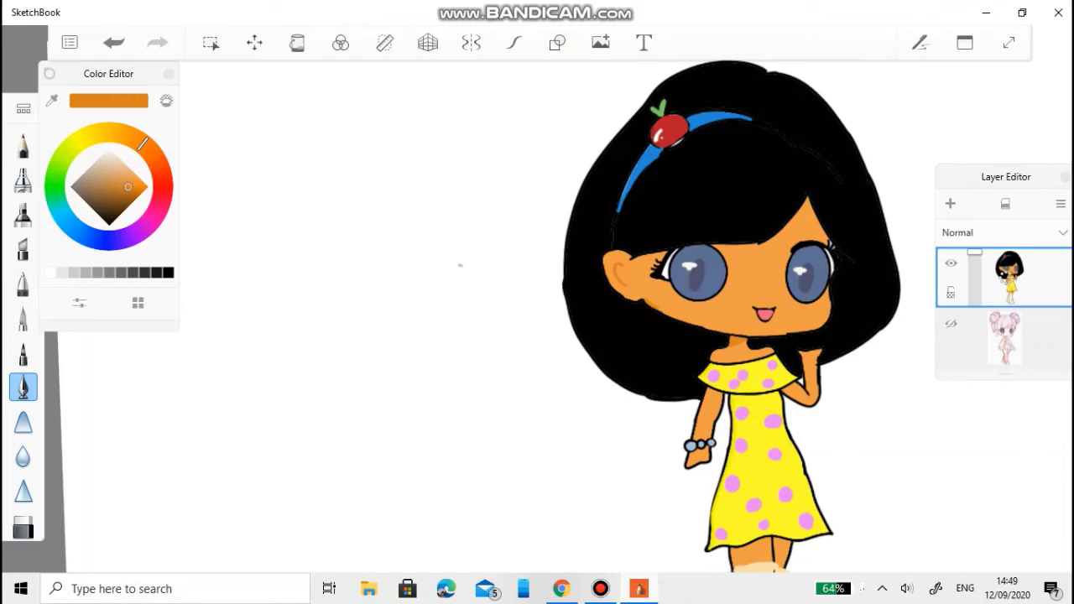
pyautogui.scroll(10, 715, 395)
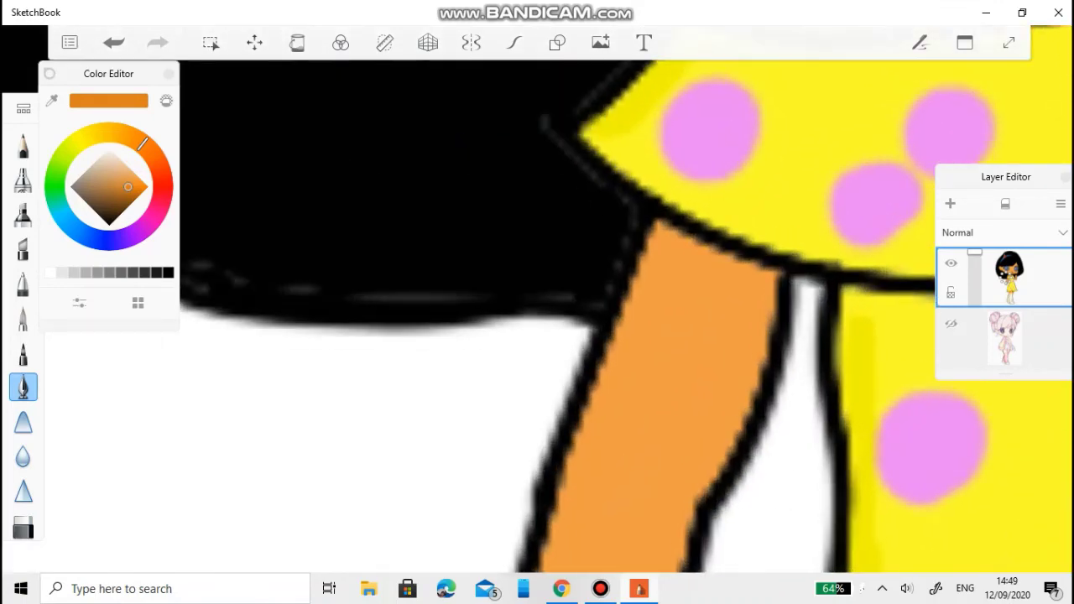
pyautogui.scroll(5, 537, 319)
pyautogui.moveTo(797, 94); pyautogui.dragTo(633, 369)
pyautogui.moveTo(826, 65); pyautogui.dragTo(730, 168)
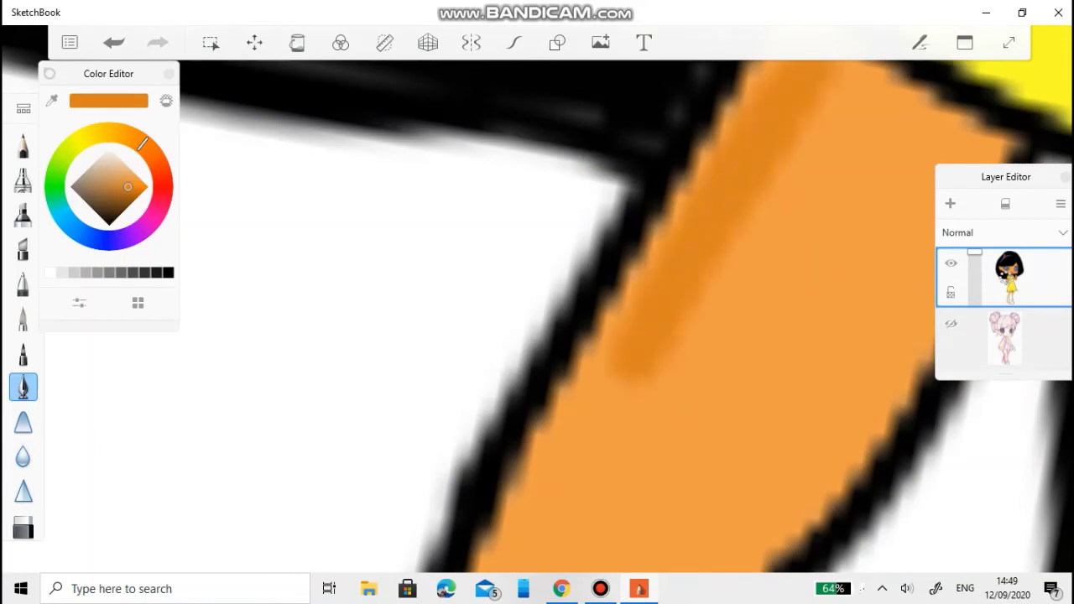
pyautogui.scroll(-5, 536, 319)
pyautogui.scroll(5, 537, 319)
pyautogui.moveTo(697, 315); pyautogui.dragTo(516, 503)
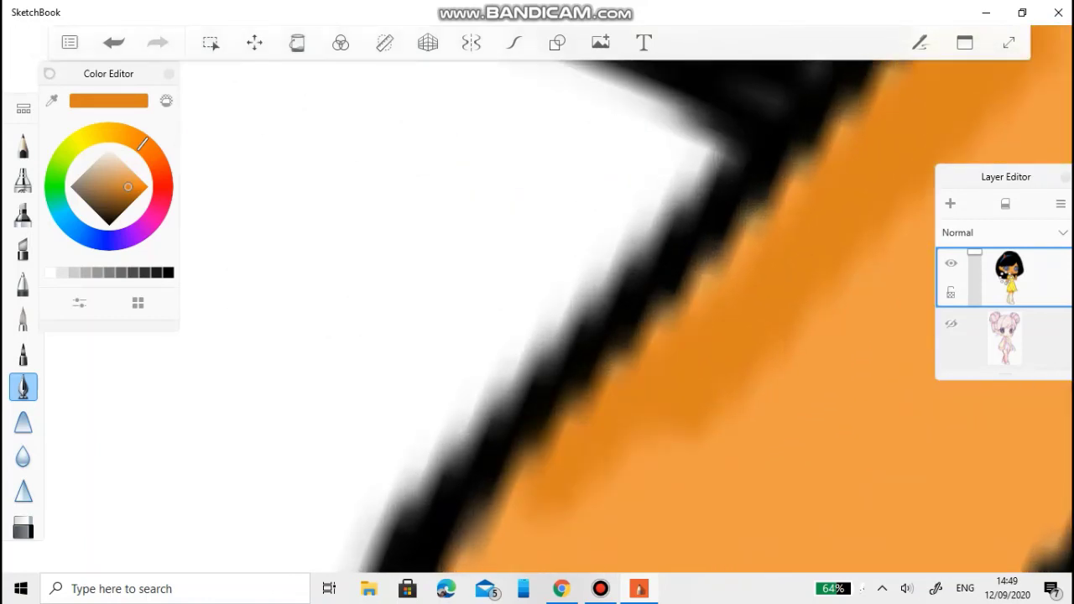
pyautogui.scroll(-2, 537, 319)
pyautogui.moveTo(864, 243); pyautogui.dragTo(504, 340)
pyautogui.moveTo(839, 302); pyautogui.dragTo(554, 357)
pyautogui.moveTo(502, 311); pyautogui.dragTo(339, 377)
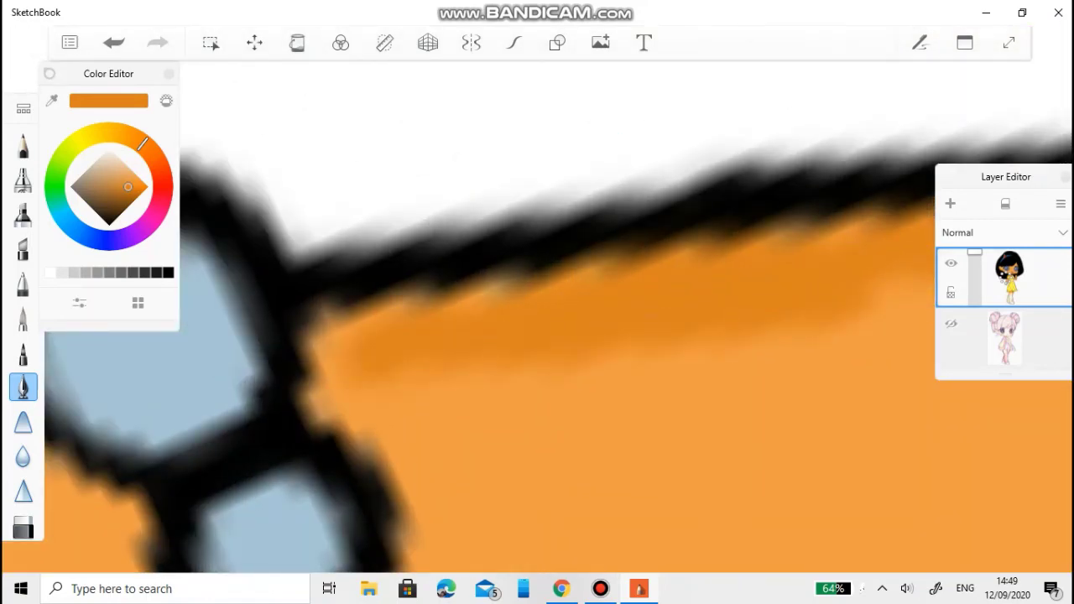
# Paint darker orange shading along the underside of the raised upper arm, from the ruffle around to the elbow.
pyautogui.scroll(-5, 537, 318)
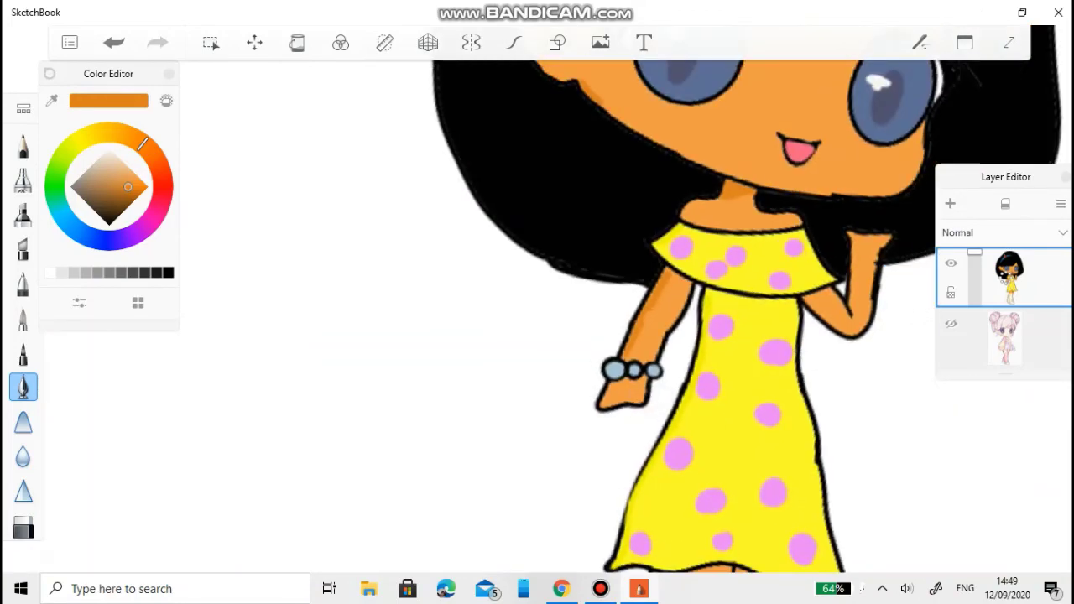
pyautogui.scroll(5, 537, 319)
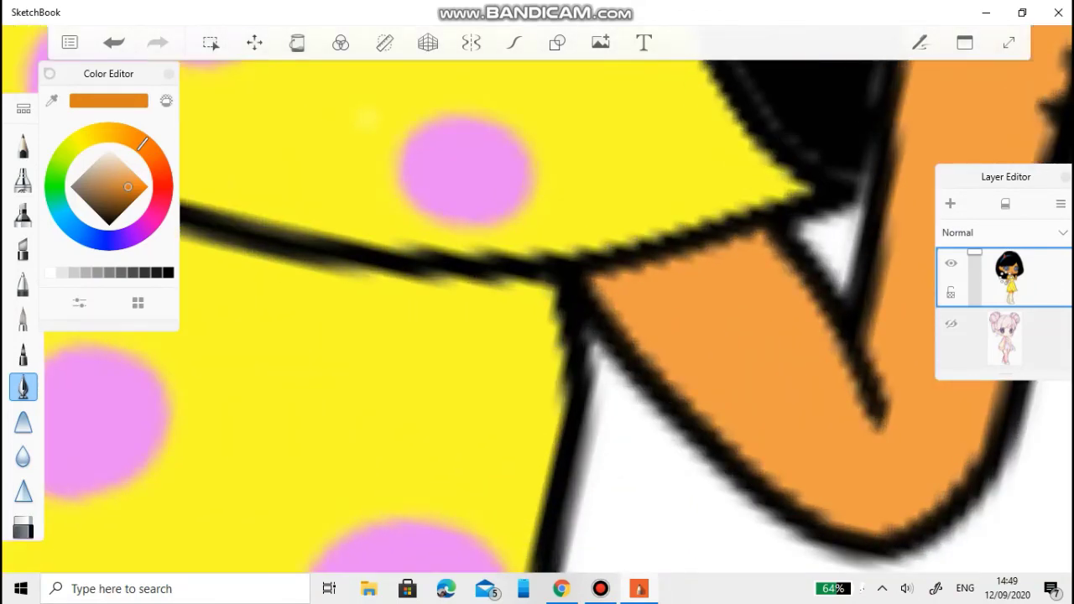
pyautogui.moveTo(697, 382); pyautogui.dragTo(600, 285)
pyautogui.moveTo(638, 344); pyautogui.dragTo(839, 516)
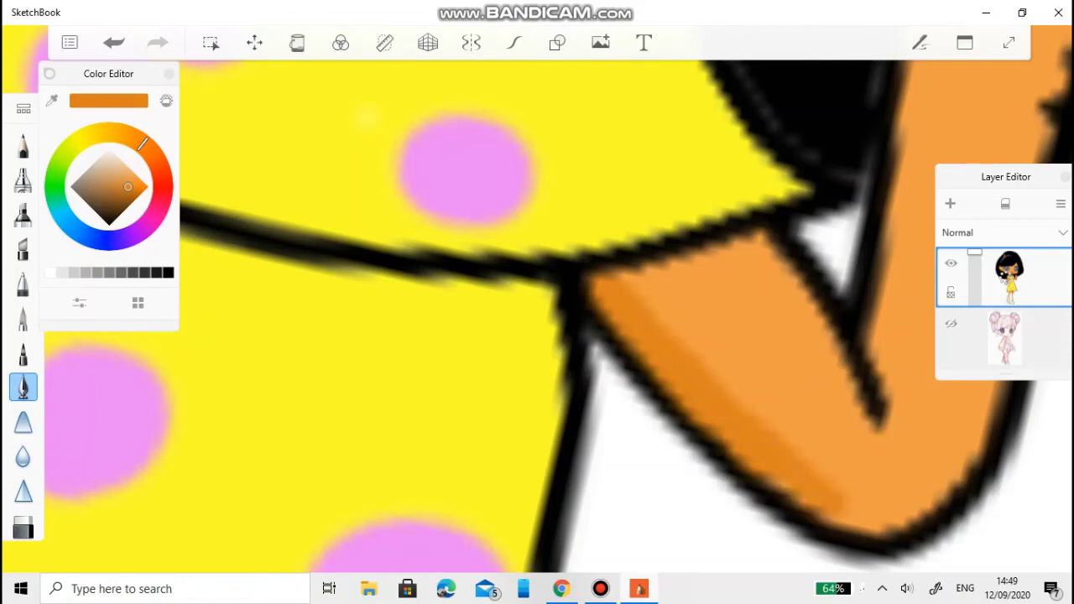
pyautogui.scroll(-1, 536, 319)
pyautogui.scroll(2, 537, 319)
pyautogui.moveTo(470, 461)
pyautogui.mouseDown()
pyautogui.moveTo(662, 403)
pyautogui.moveTo(675, 290)
pyautogui.mouseUp()
# Extend the darker orange shading up the outer edge of the raised forearm to the hand.
pyautogui.scroll(2, 537, 319)
pyautogui.moveTo(650, 470); pyautogui.dragTo(663, 277)
pyautogui.moveTo(667, 424); pyautogui.dragTo(667, 566)
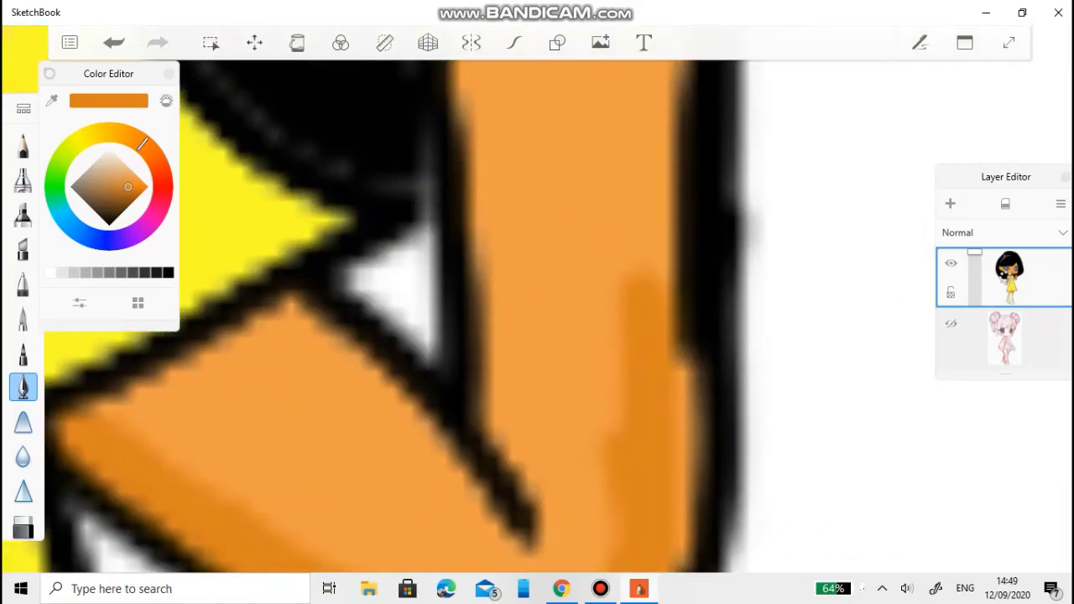
pyautogui.scroll(1, 537, 319)
pyautogui.moveTo(667, 444); pyautogui.dragTo(676, 235)
pyautogui.scroll(-2, 537, 319)
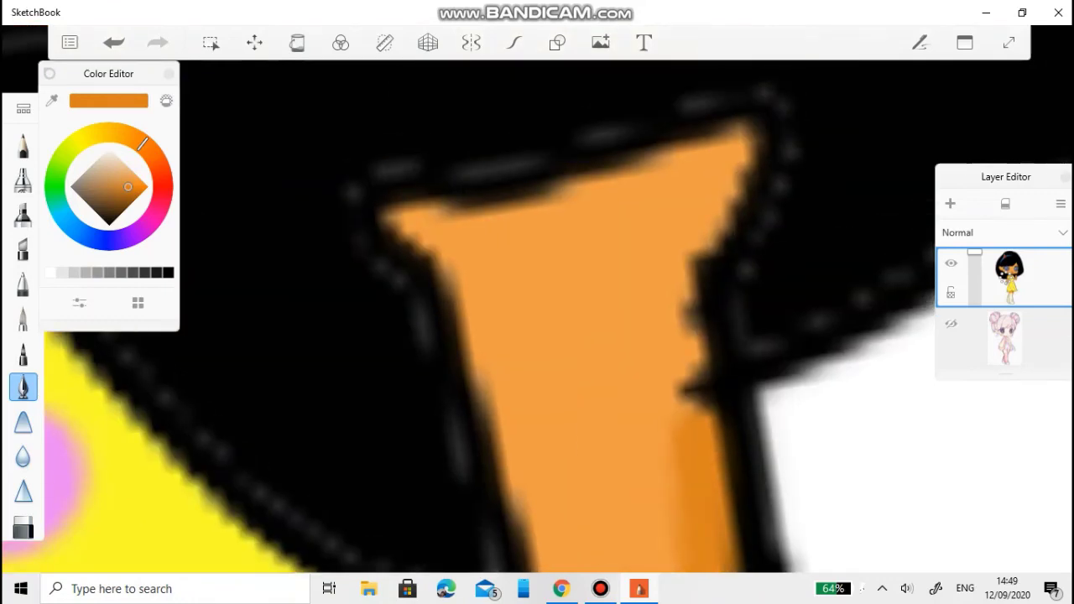
pyautogui.moveTo(696, 394); pyautogui.dragTo(730, 151)
pyautogui.scroll(-3, 537, 319)
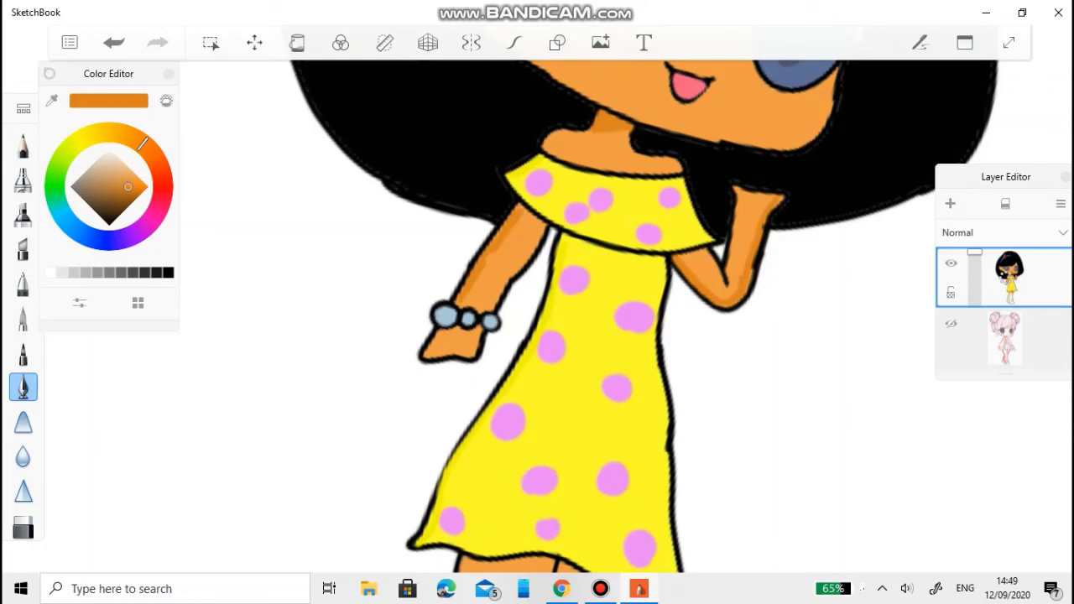
# Shade the outer edges of both legs in darker orange between the dress hem and the boot cuffs.
pyautogui.scroll(-5, 537, 302)
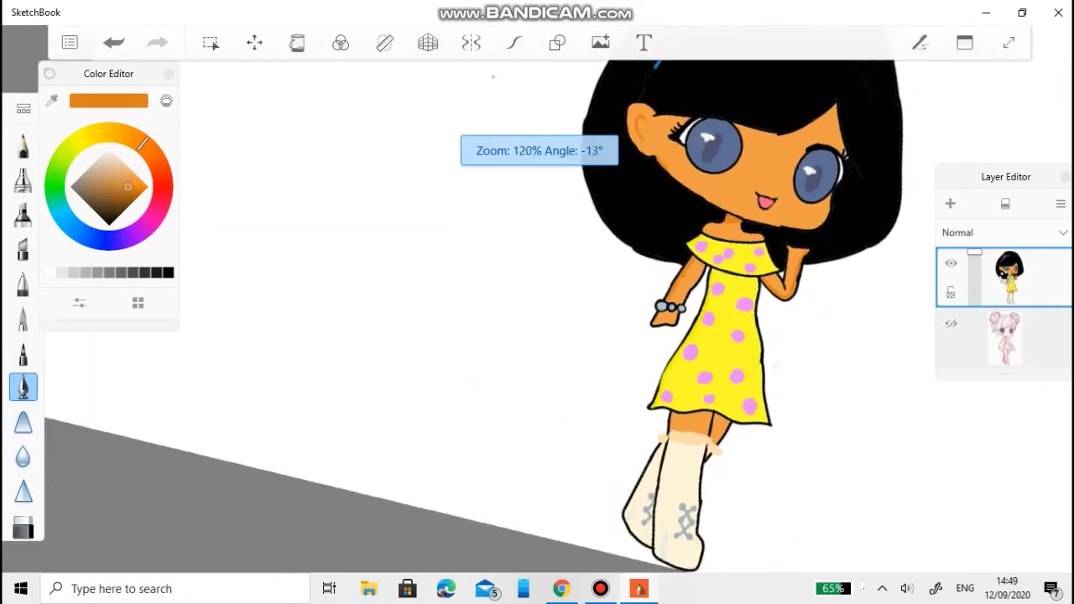
pyautogui.scroll(8, 537, 302)
pyautogui.hscroll(3, 537, 302)
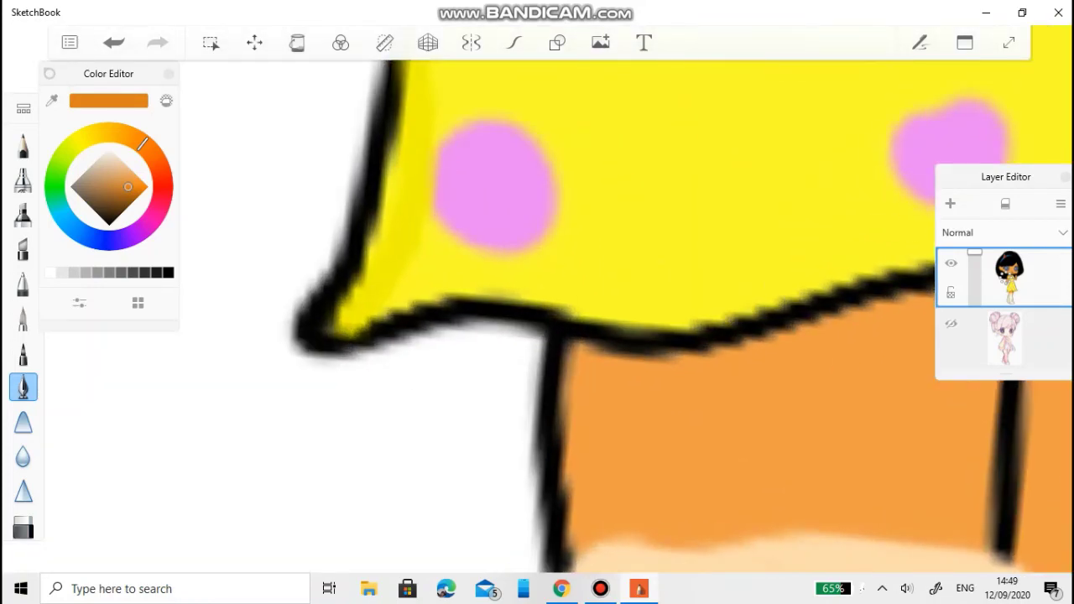
pyautogui.scroll(-4, 537, 302)
pyautogui.scroll(4, 537, 302)
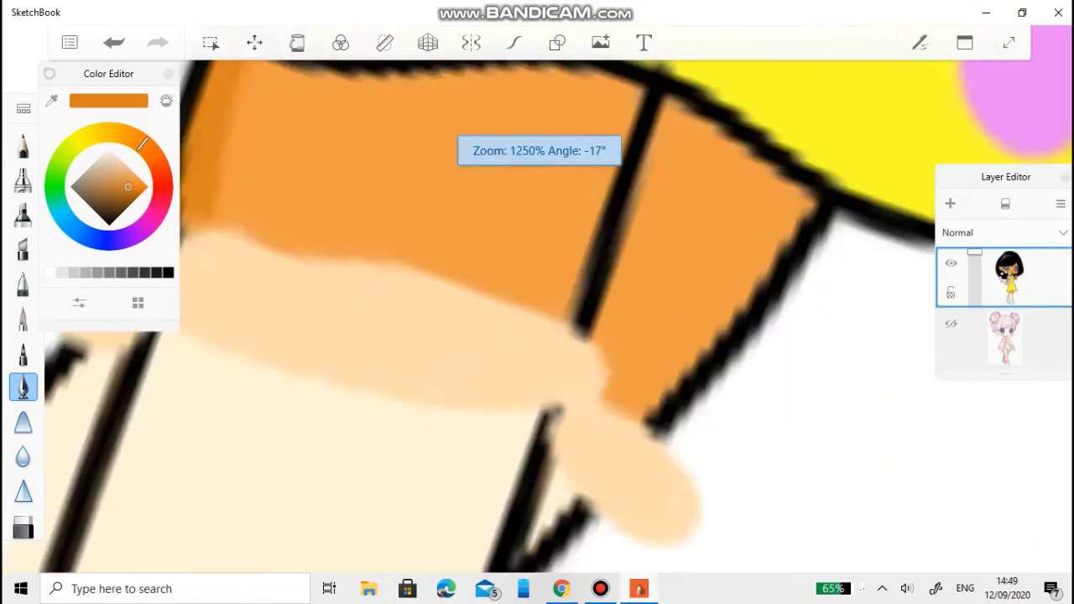
pyautogui.moveTo(738, 220)
pyautogui.mouseDown()
pyautogui.moveTo(607, 461)
pyautogui.moveTo(663, 322)
pyautogui.moveTo(644, 450)
pyautogui.mouseUp()
pyautogui.scroll(-5, 537, 302)
pyautogui.scroll(5, 663, 302)
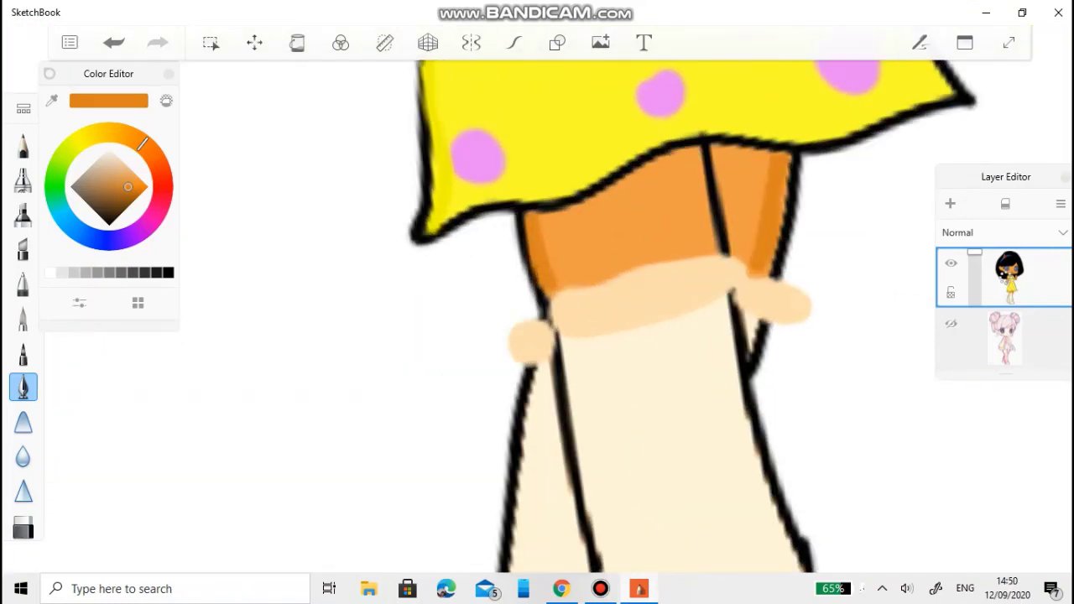
# Sample the boot cuff's peach, make it slightly more saturated, and paint wavy shading curls on the front cuff.
pyautogui.moveTo(52, 100); pyautogui.dragTo(621, 307)
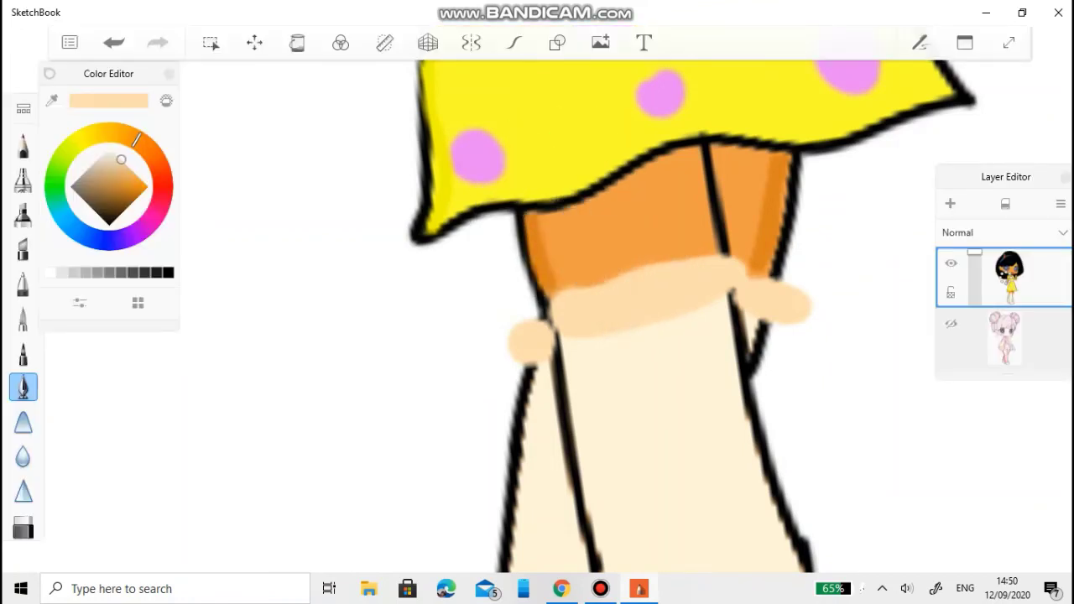
pyautogui.moveTo(121, 160); pyautogui.dragTo(125, 164)
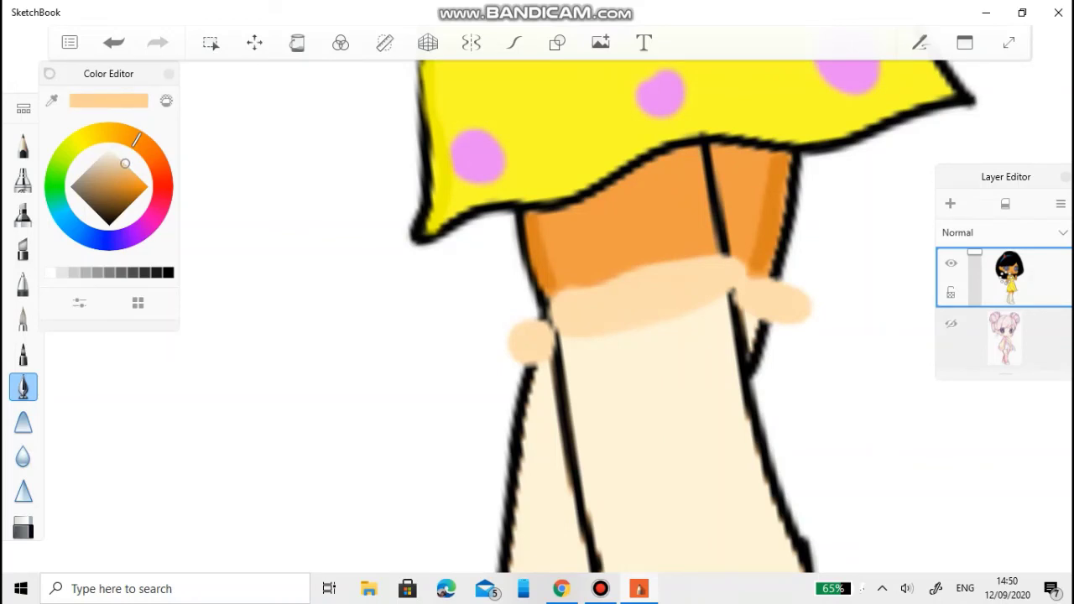
pyautogui.scroll(5, 675, 308)
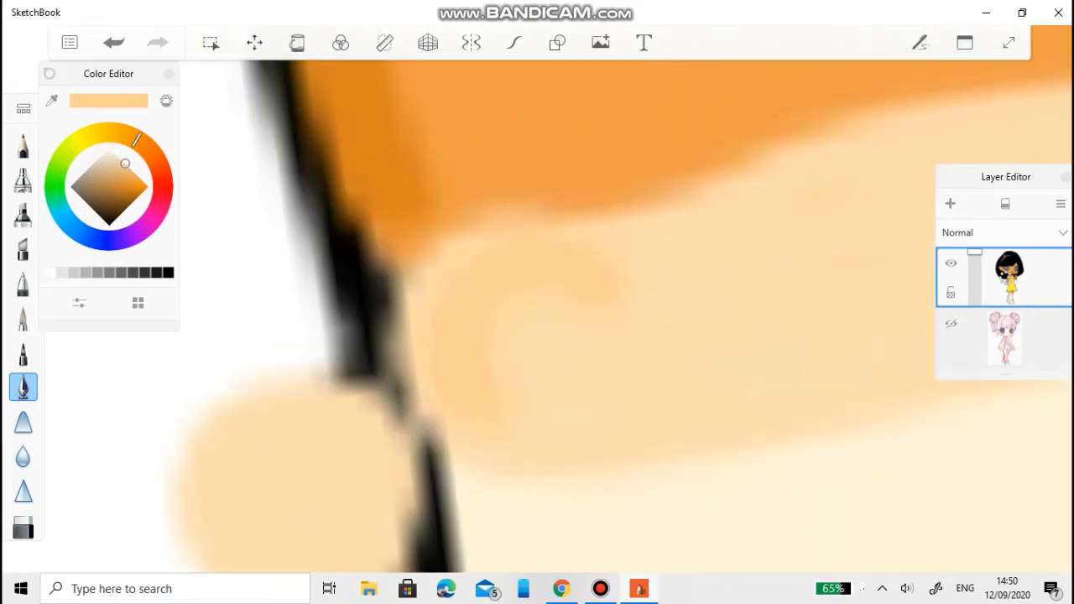
pyautogui.scroll(-1, 537, 319)
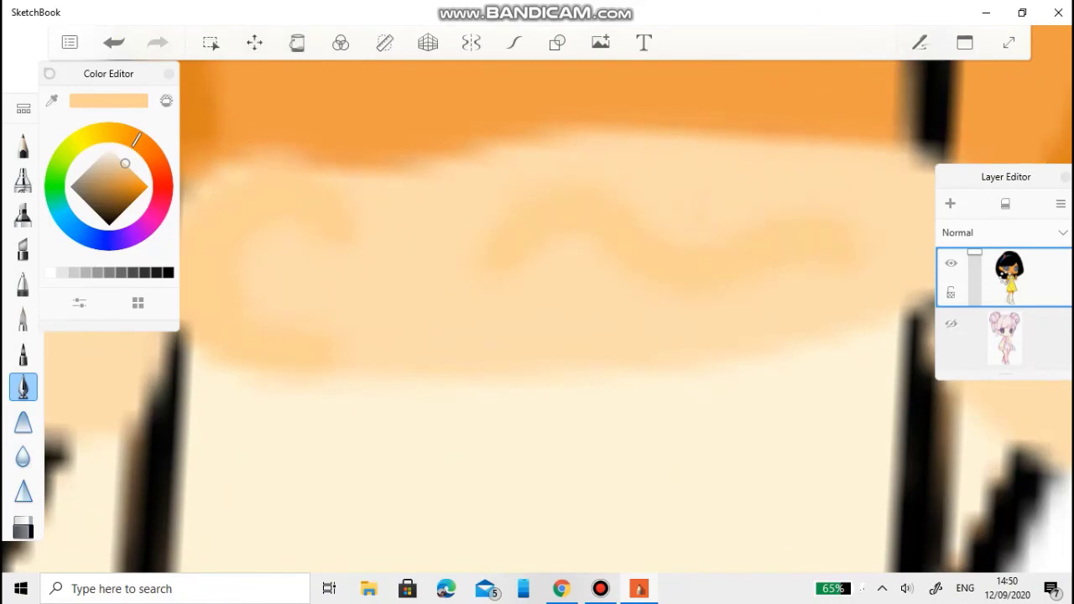
# Add the same deeper peach shading to the small fur cuff parts on both sides of the front boot.
pyautogui.scroll(-5, 537, 318)
pyautogui.scroll(4, 537, 319)
pyautogui.moveTo(503, 210)
pyautogui.mouseDown()
pyautogui.moveTo(637, 277)
pyautogui.moveTo(436, 319)
pyautogui.mouseUp()
pyautogui.scroll(-3, 537, 319)
pyautogui.scroll(3, 537, 319)
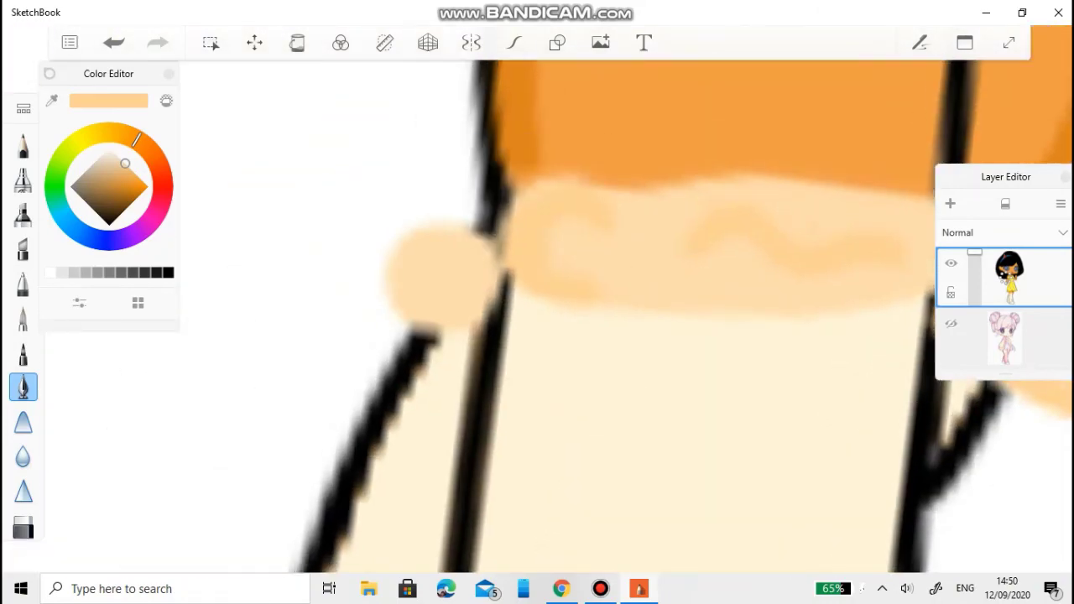
pyautogui.scroll(-3, 537, 318)
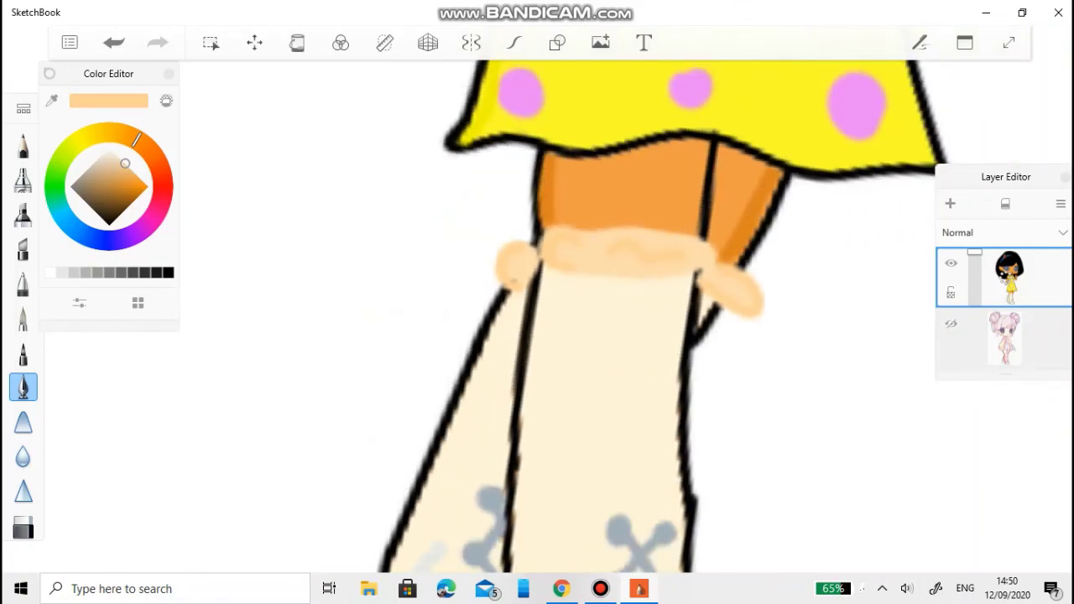
# Sample the boot's cream, deepen it slightly, and shade the front boot's upper part along the line beside the rear boot.
pyautogui.scroll(-3, 537, 319)
pyautogui.scroll(4, 537, 319)
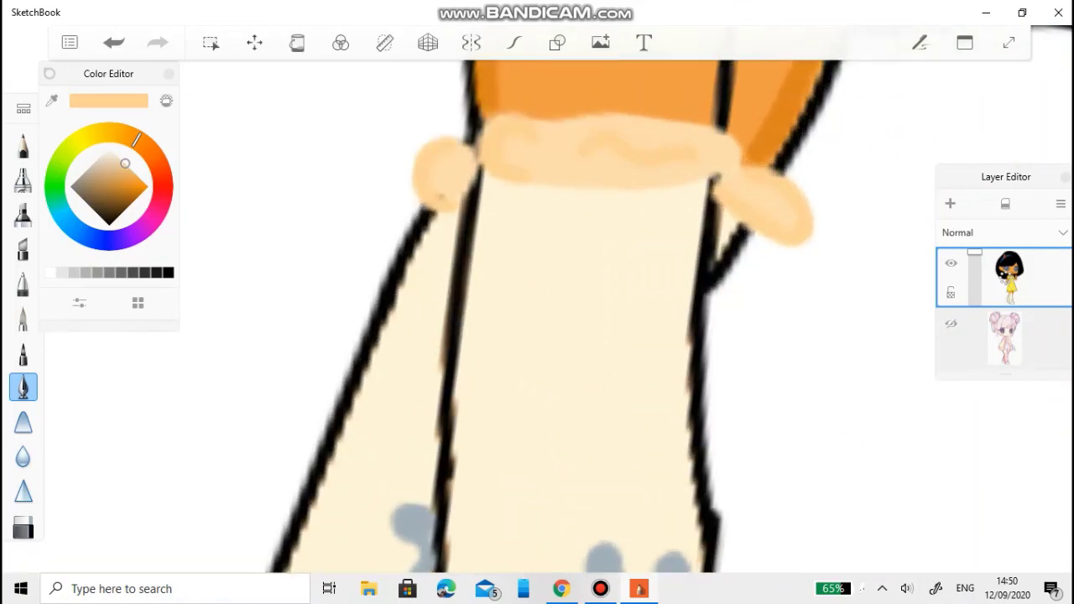
pyautogui.moveTo(542, 283); pyautogui.dragTo(556, 260)
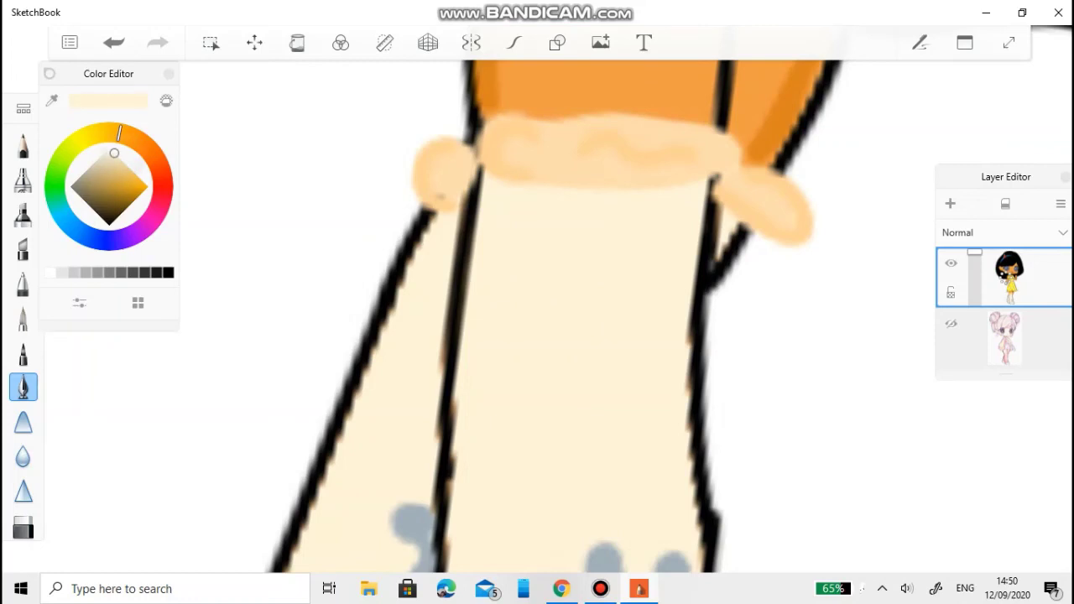
pyautogui.click(118, 158)
pyautogui.scroll(2, 537, 319)
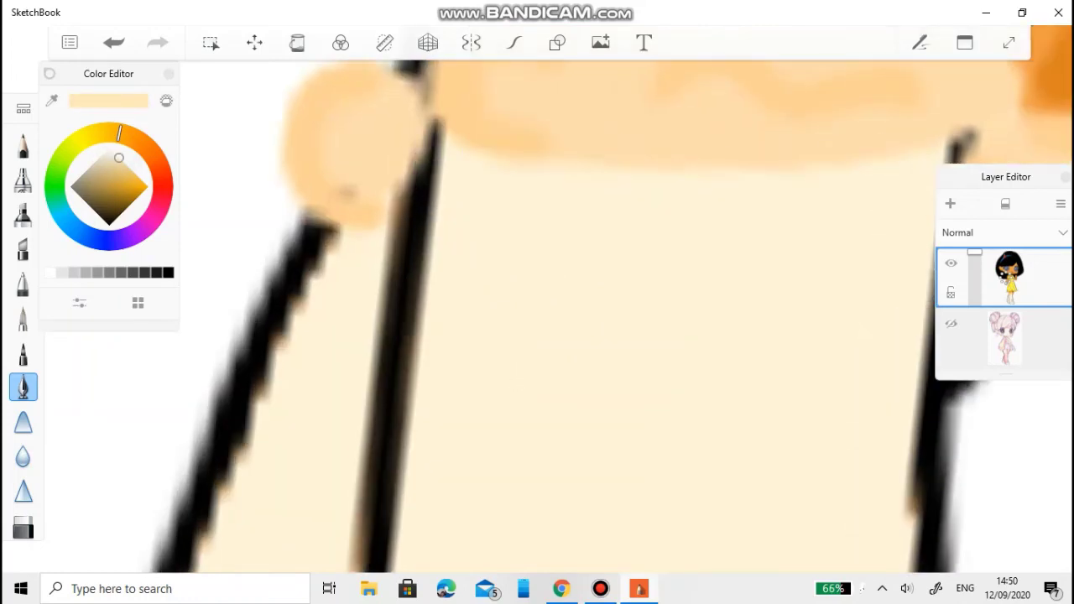
pyautogui.scroll(3, 537, 319)
pyautogui.scroll(-4, 537, 318)
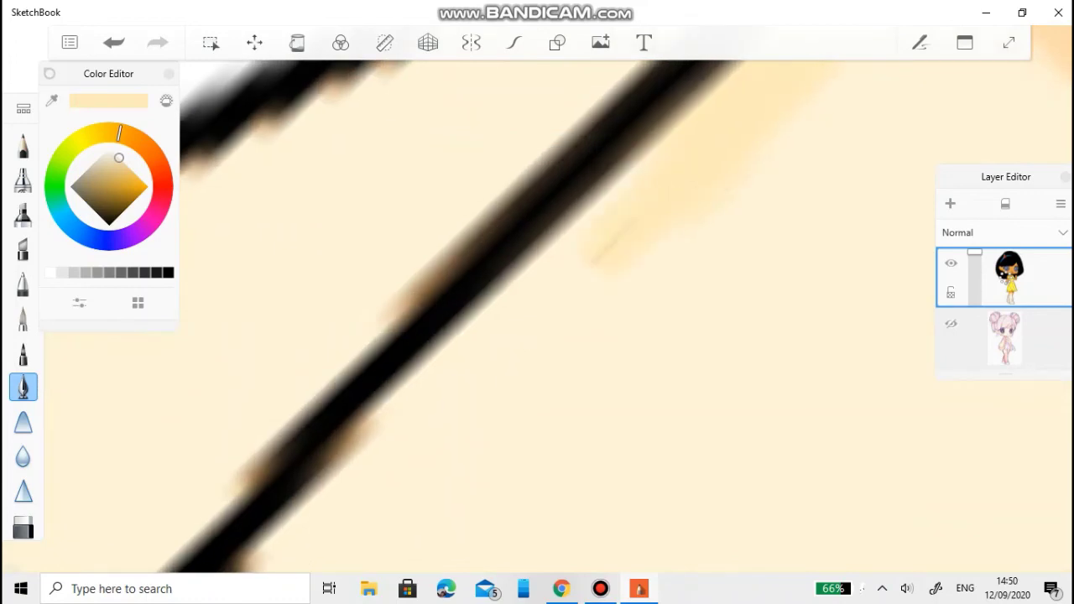
# Continue the deeper cream shading down the front boot's edge and along the rear boot's outer edge.
pyautogui.scroll(-2, 537, 319)
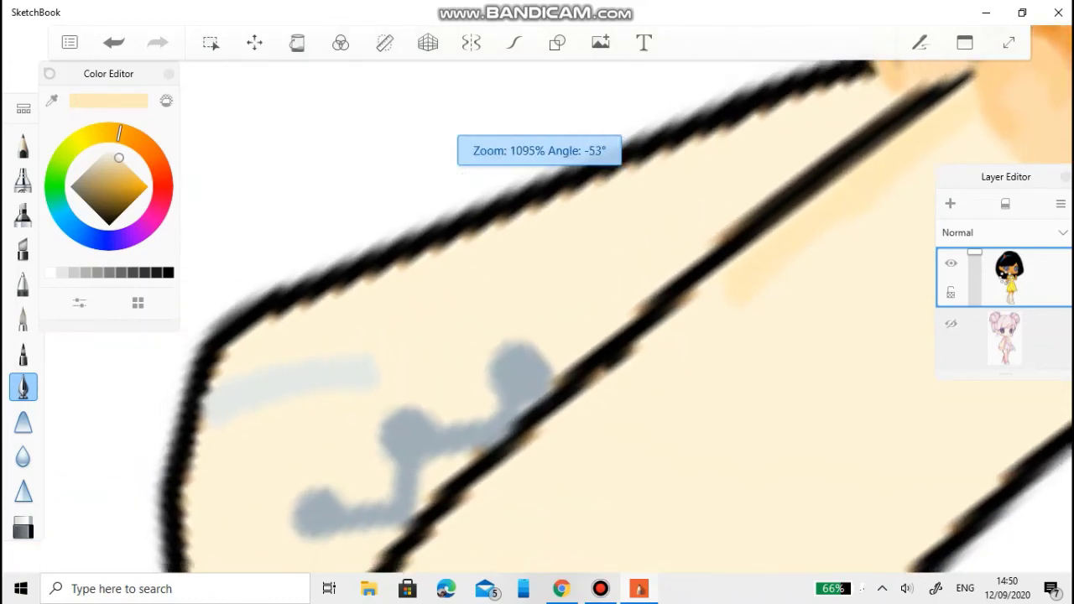
pyautogui.scroll(1, 537, 319)
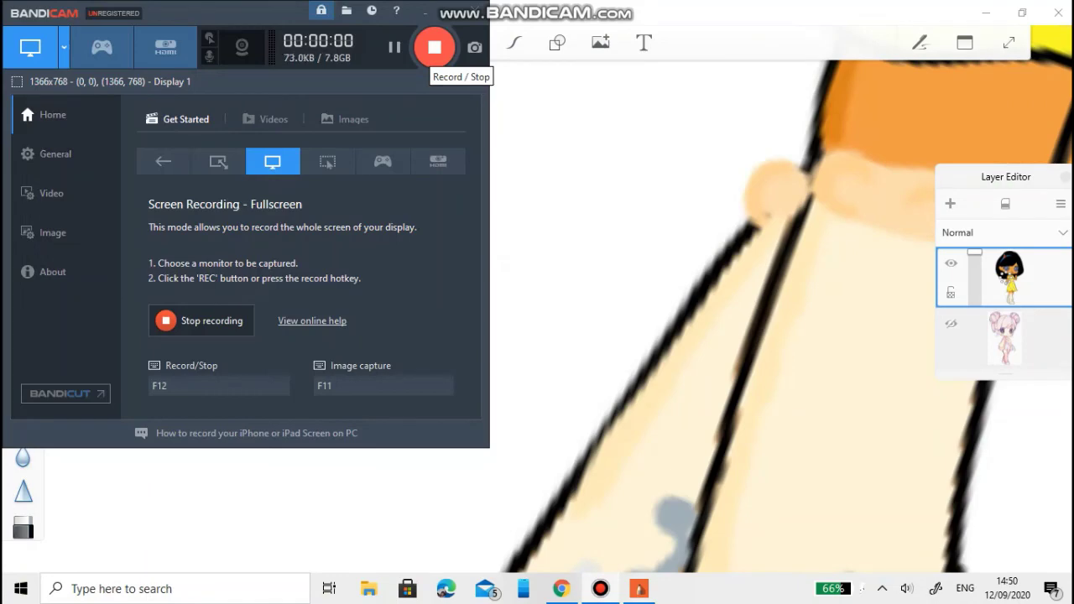
pyautogui.click(425, 12)
pyautogui.scroll(-2, 537, 319)
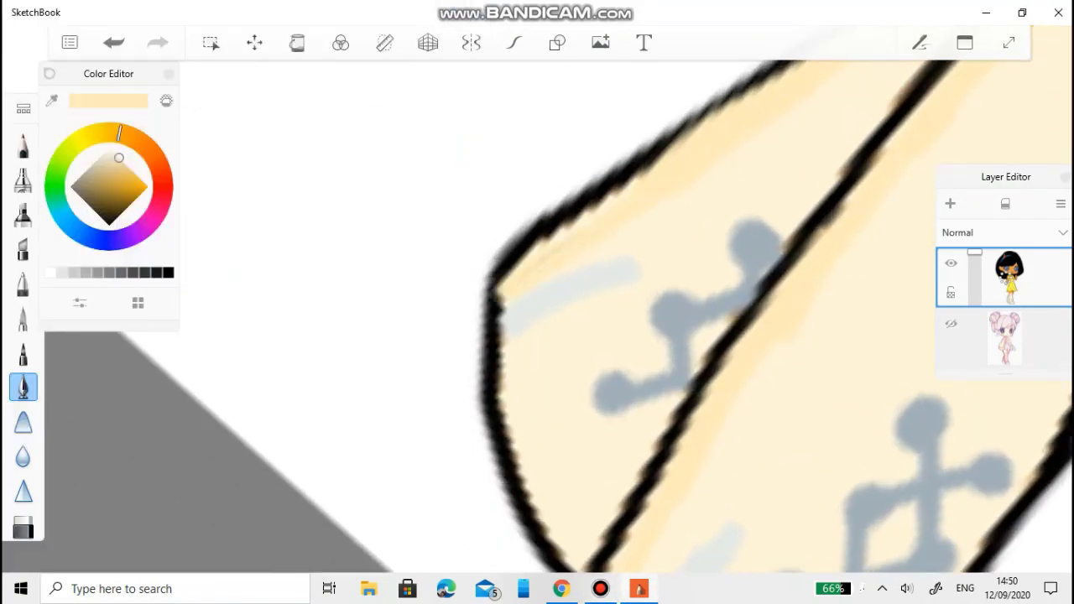
# Write a handwritten signature in near-black on the white area beside the dress skirt.
pyautogui.scroll(-5, 537, 319)
pyautogui.scroll(4, 537, 319)
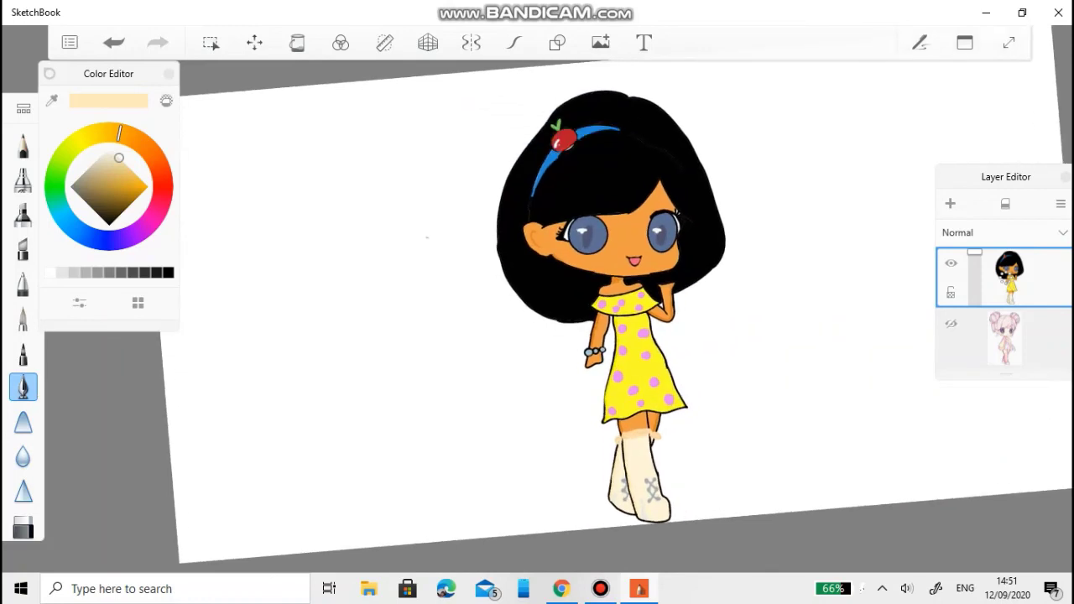
pyautogui.scroll(2, 587, 318)
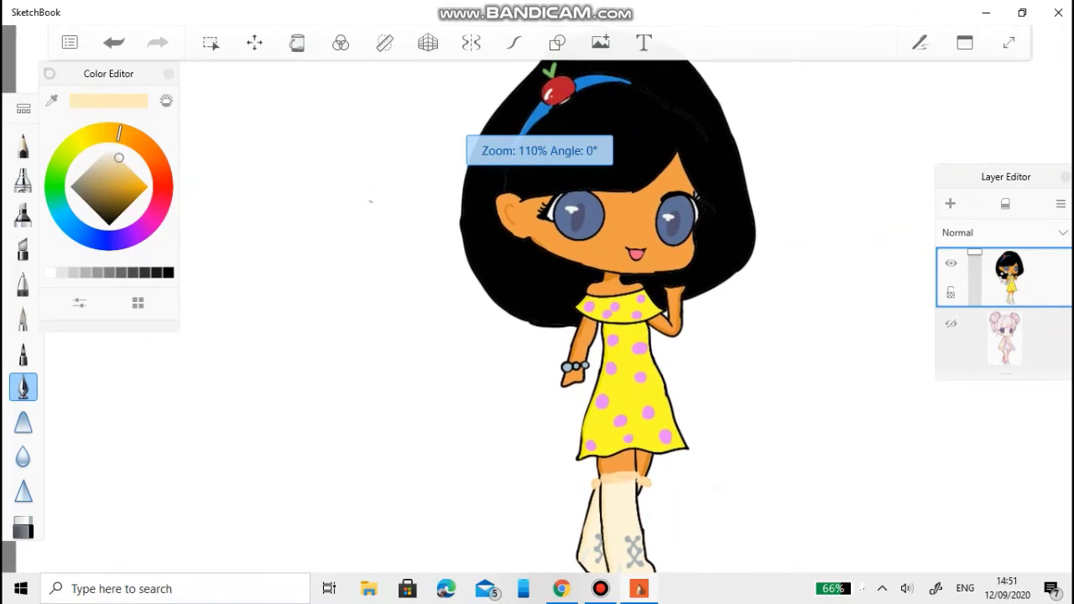
pyautogui.scroll(3, 797, 367)
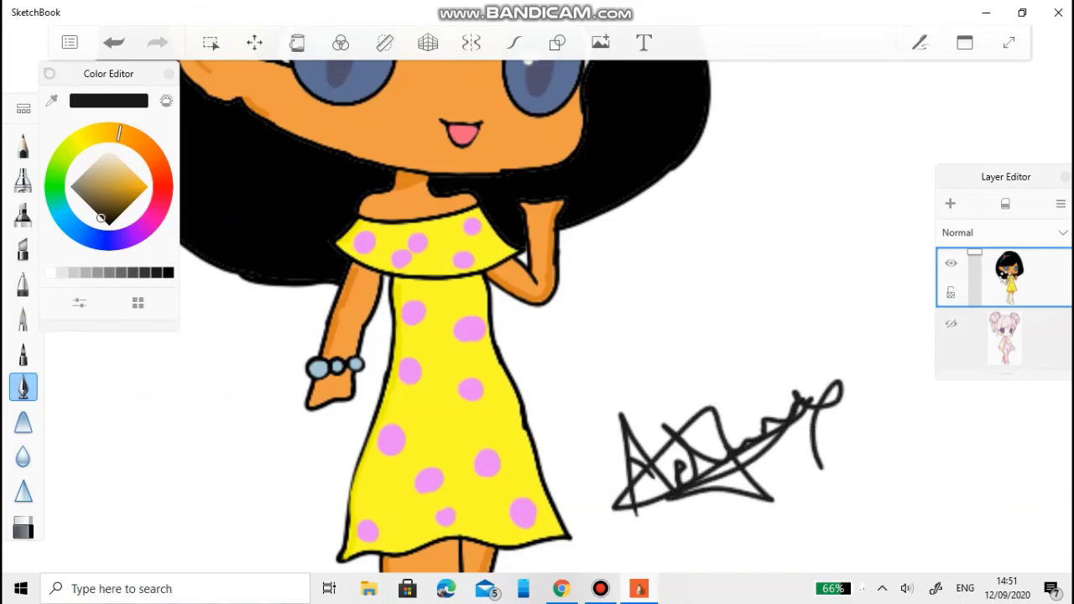
pyautogui.scroll(-5, 756, 341)
pyautogui.scroll(5, 680, 319)
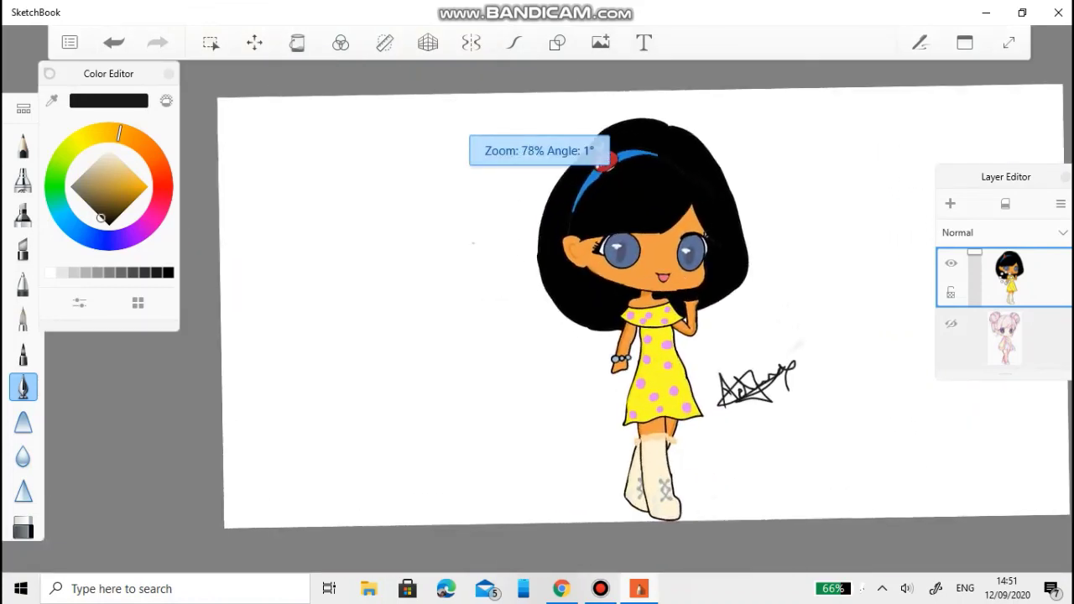
pyautogui.scroll(1, 588, 319)
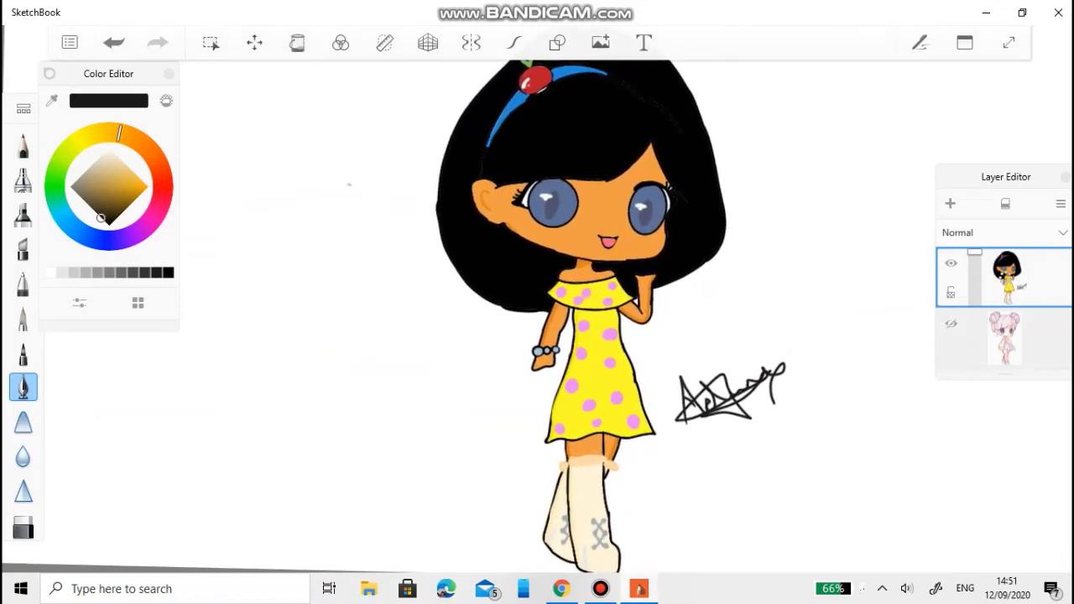
# Try painting pale green highlight strokes along the black hair fringe, from below the headband toward the forehead, and undo them.
pyautogui.scroll(5, 587, 252)
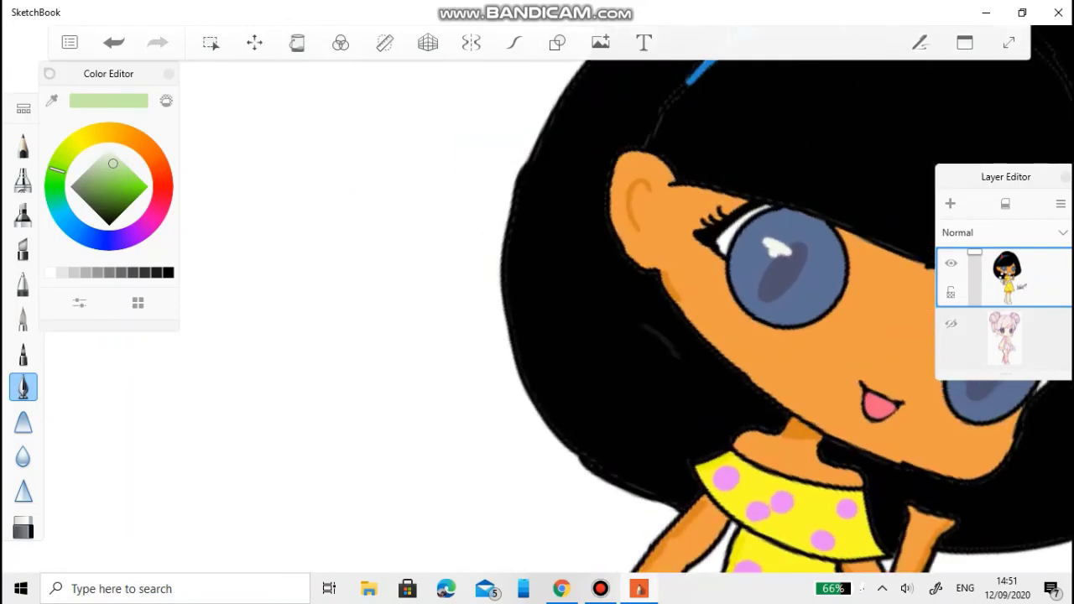
pyautogui.scroll(-8, 587, 252)
pyautogui.scroll(8, 587, 252)
pyautogui.scroll(2, 587, 319)
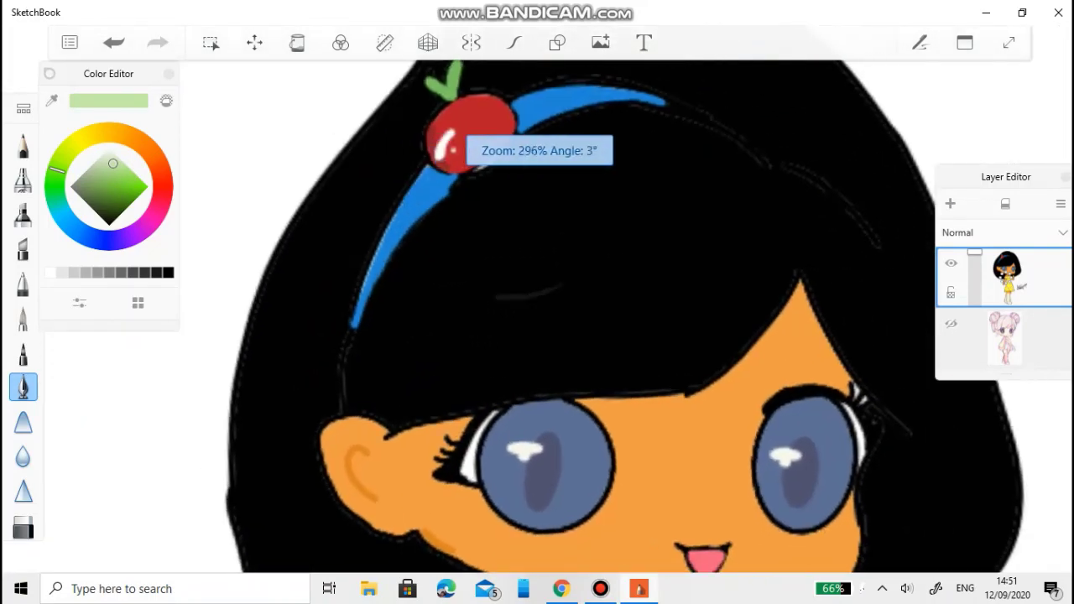
pyautogui.moveTo(296, 433)
pyautogui.mouseDown()
pyautogui.moveTo(566, 141)
pyautogui.moveTo(293, 453)
pyautogui.mouseUp()
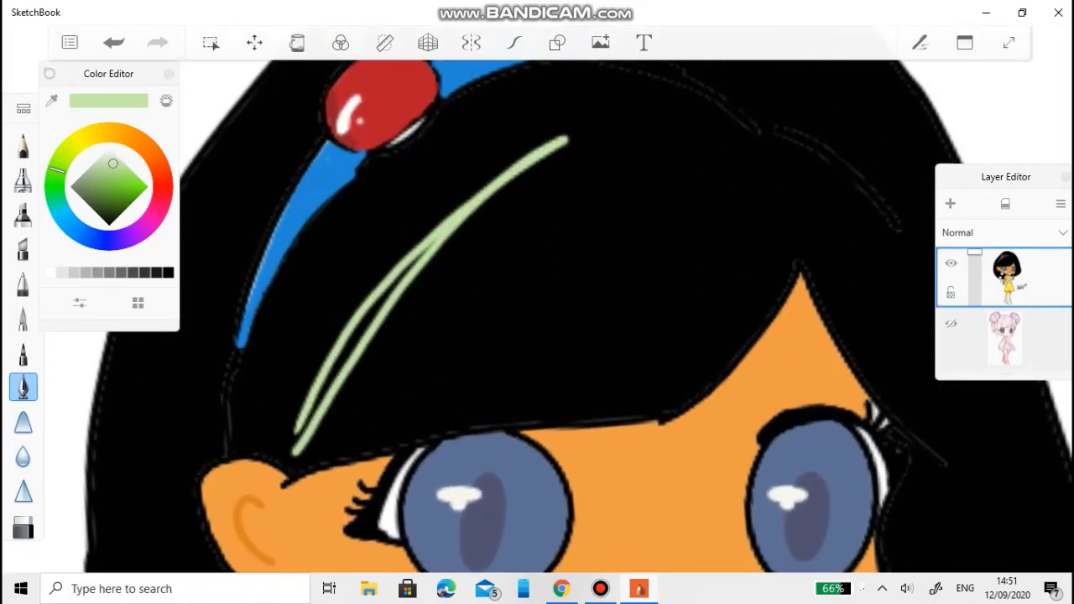
pyautogui.moveTo(393, 421)
pyautogui.mouseDown()
pyautogui.moveTo(646, 168)
pyautogui.moveTo(390, 429)
pyautogui.mouseUp()
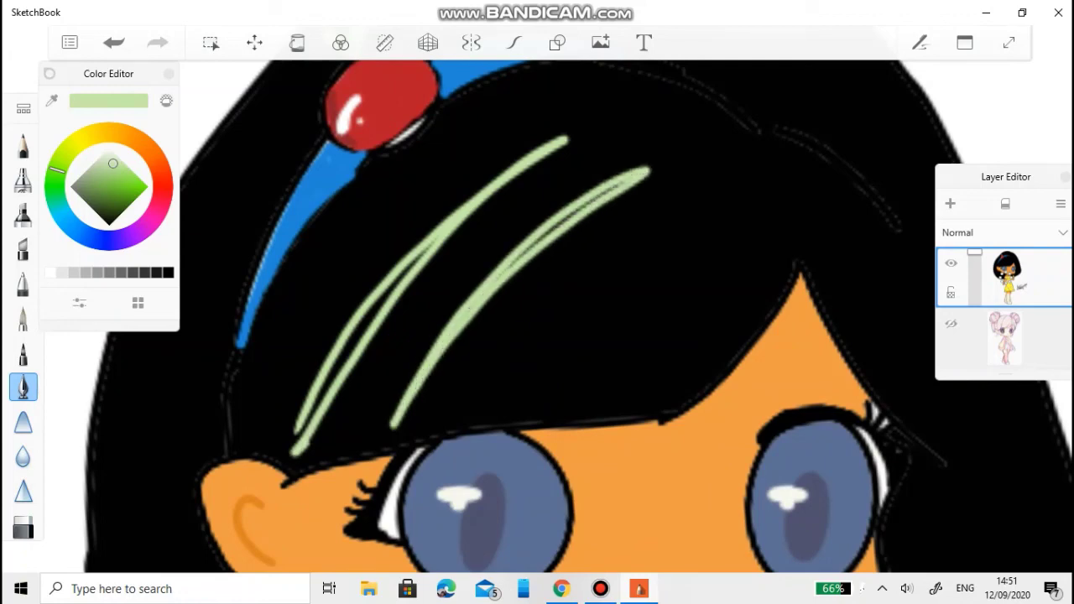
pyautogui.moveTo(557, 390)
pyautogui.mouseDown()
pyautogui.moveTo(722, 204)
pyautogui.moveTo(785, 173)
pyautogui.mouseUp()
pyautogui.moveTo(783, 176); pyautogui.dragTo(577, 373)
pyautogui.scroll(-10, 537, 302)
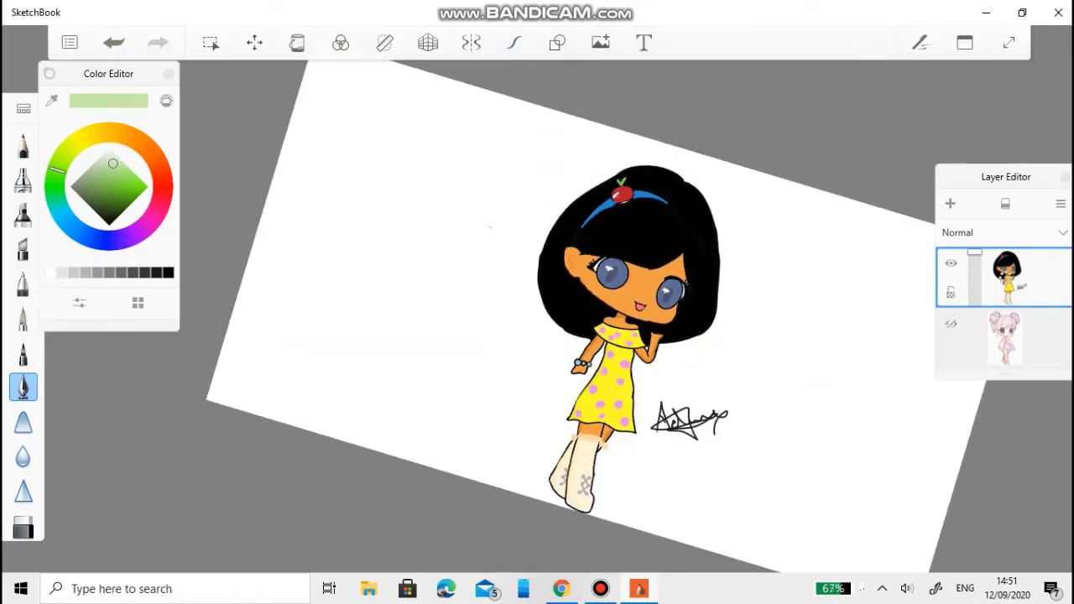
pyautogui.scroll(-3, 536, 302)
pyautogui.scroll(5, 537, 302)
pyautogui.hotkey('ctrl', 'z')
# Examine the finished character's hair, face, dress, boots and signature up close and as a whole.
pyautogui.scroll(-3, 537, 302)
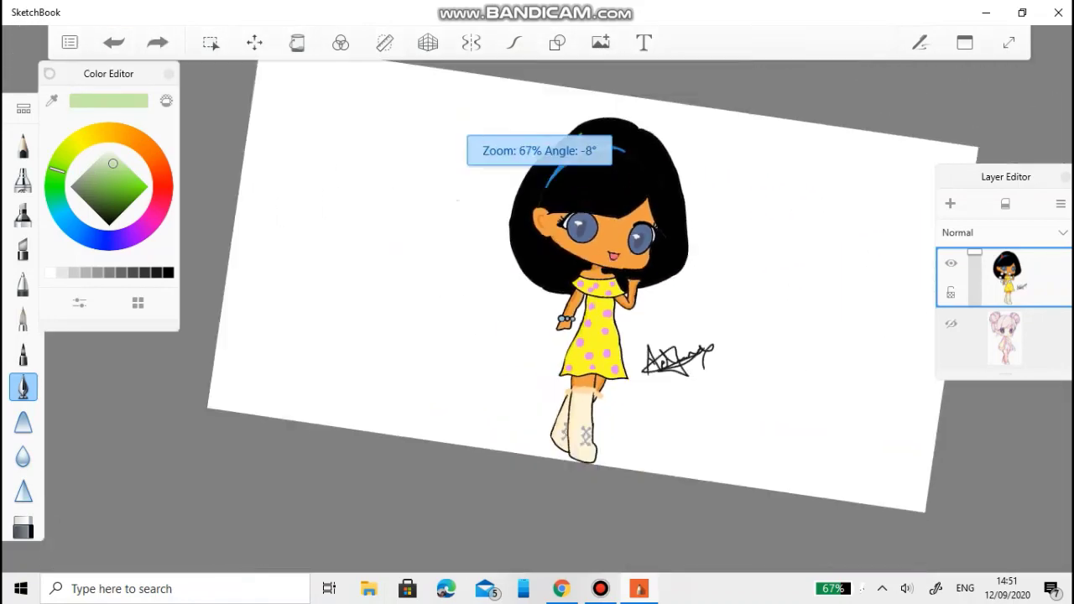
pyautogui.scroll(5, 537, 302)
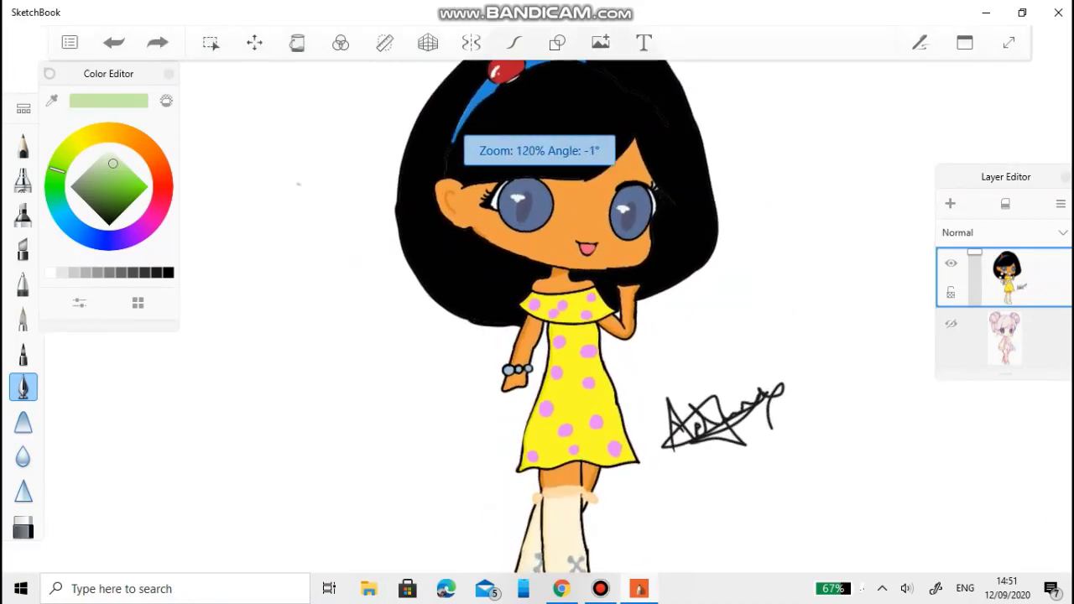
pyautogui.scroll(-4, 537, 302)
pyautogui.scroll(6, 537, 302)
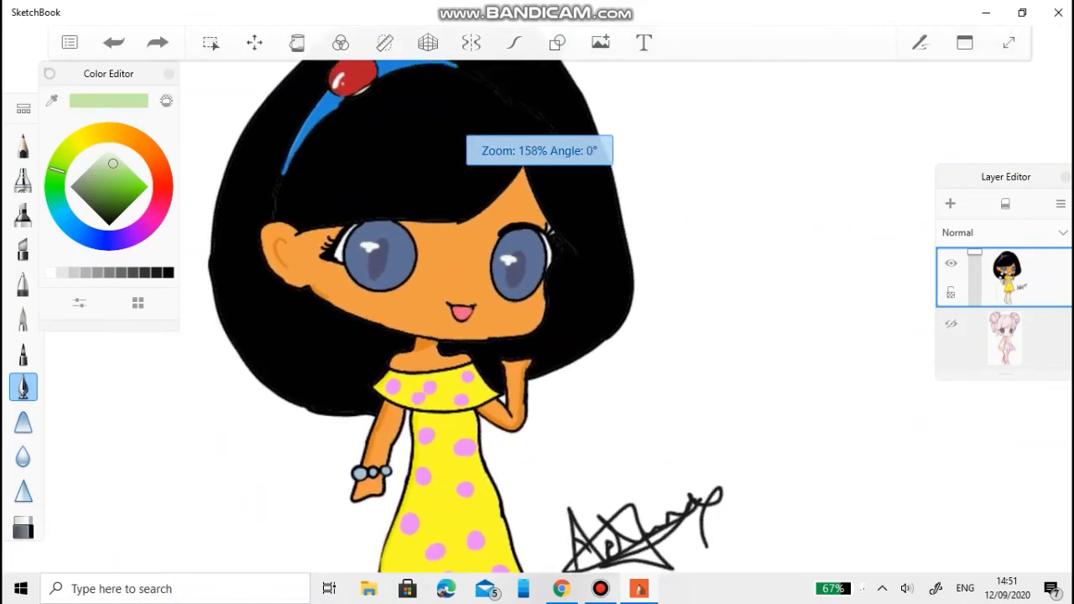
pyautogui.scroll(-4, 537, 302)
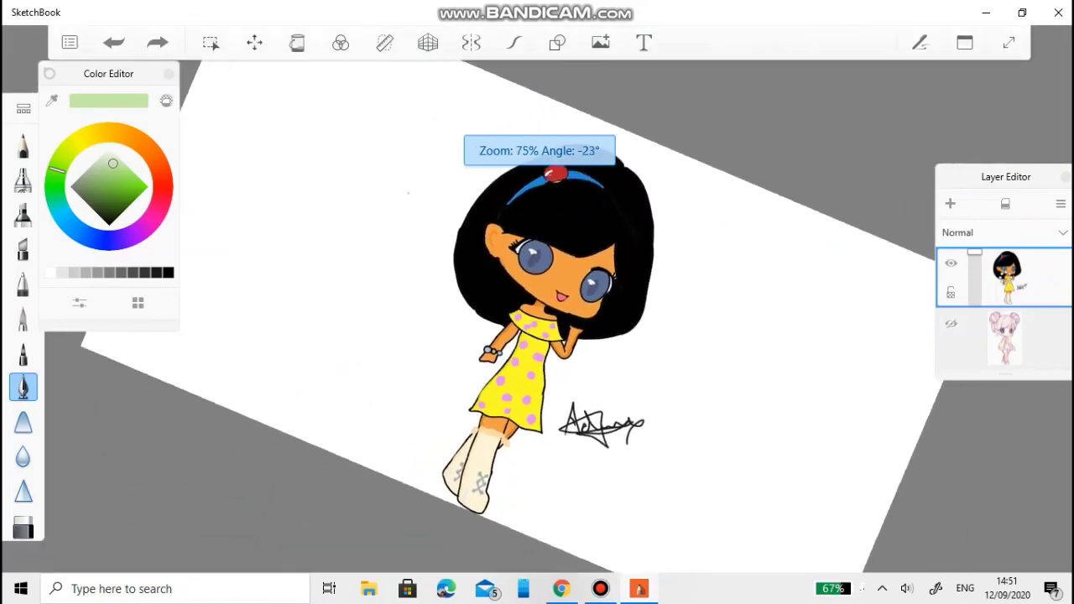
pyautogui.scroll(6, 537, 302)
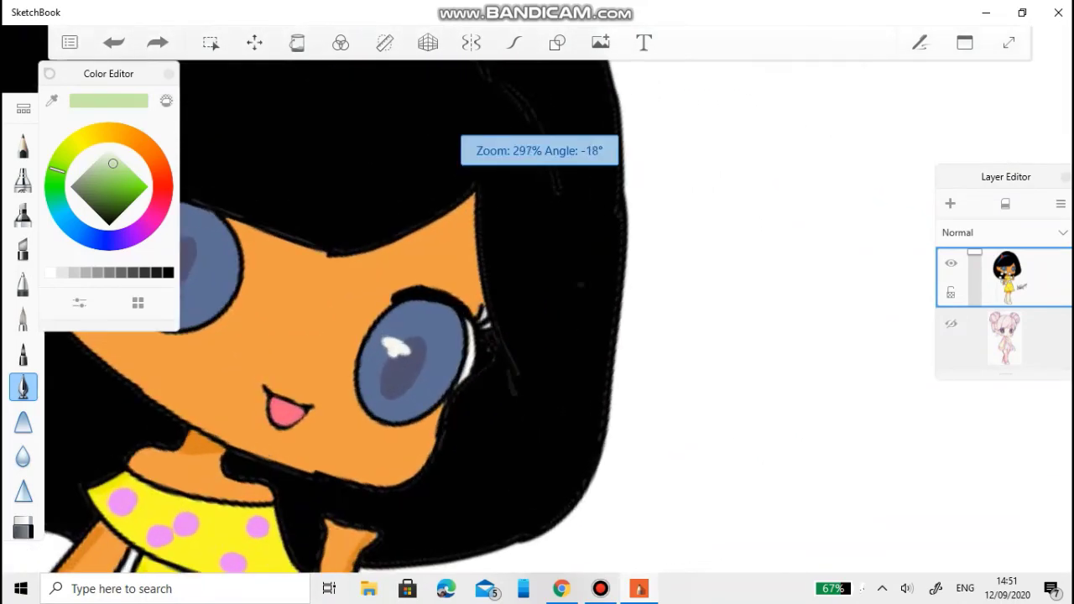
pyautogui.scroll(2, 537, 302)
pyautogui.scroll(-4, 537, 302)
pyautogui.scroll(3, 537, 302)
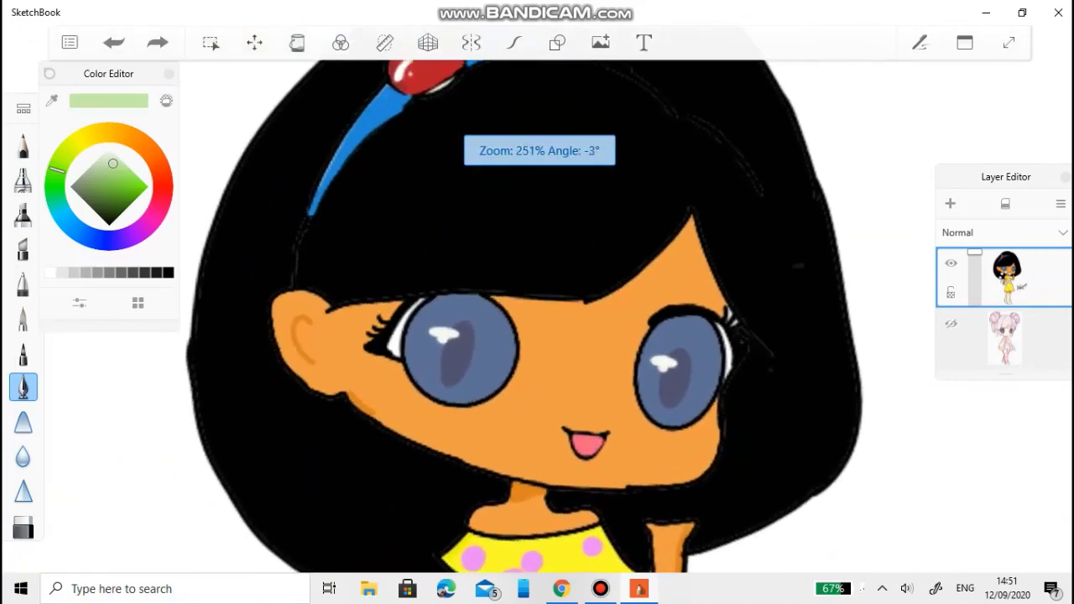
pyautogui.scroll(-5, 537, 302)
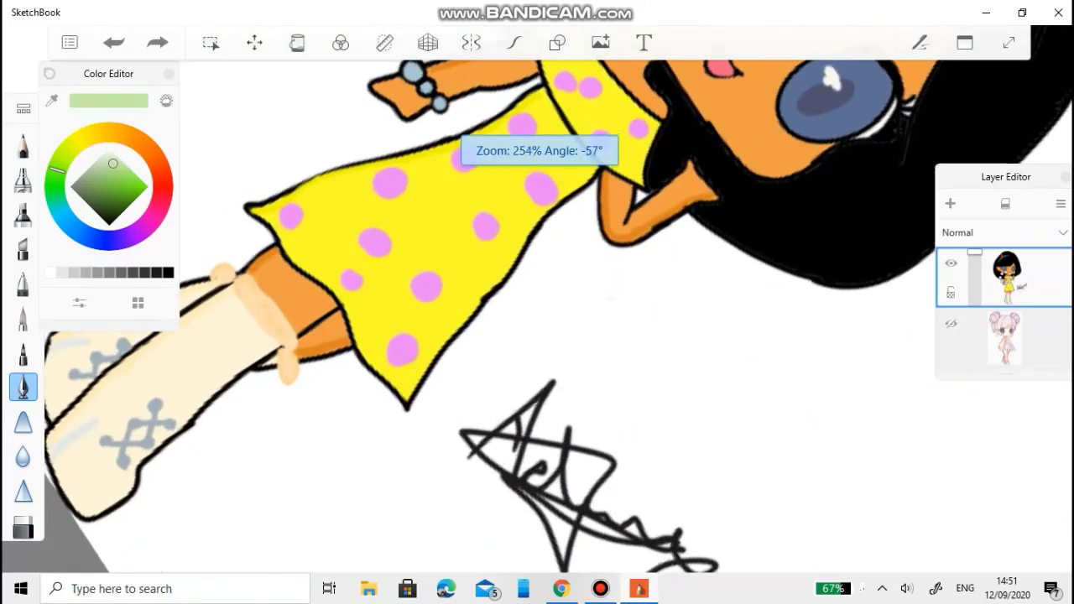
pyautogui.scroll(-5, 537, 302)
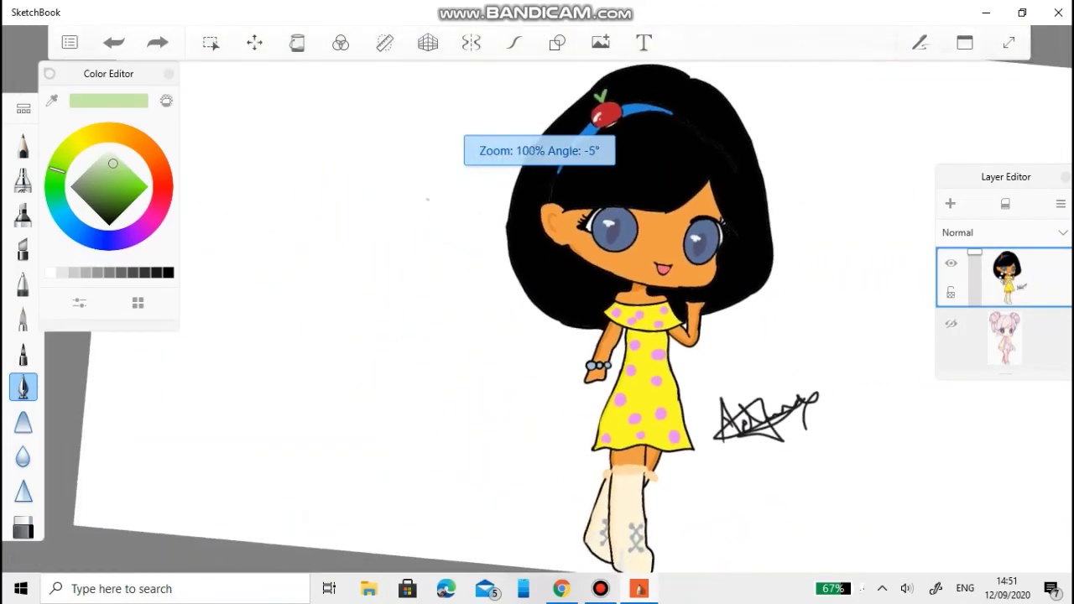
pyautogui.scroll(-1, 537, 302)
pyautogui.scroll(3, 537, 302)
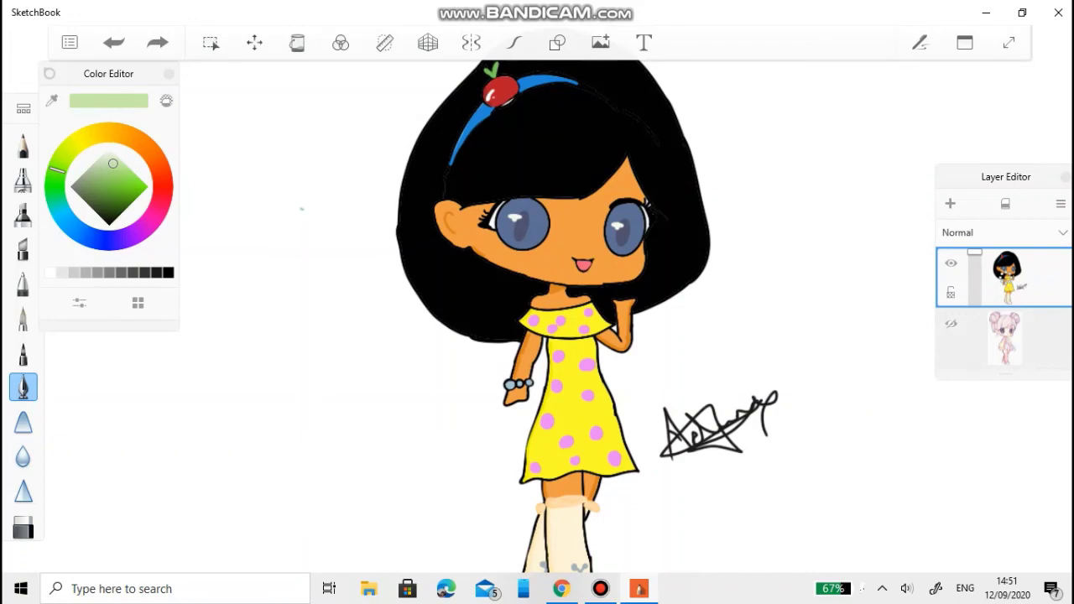
pyautogui.hotkey('alt', 'Tab')
pyautogui.click(394, 47)
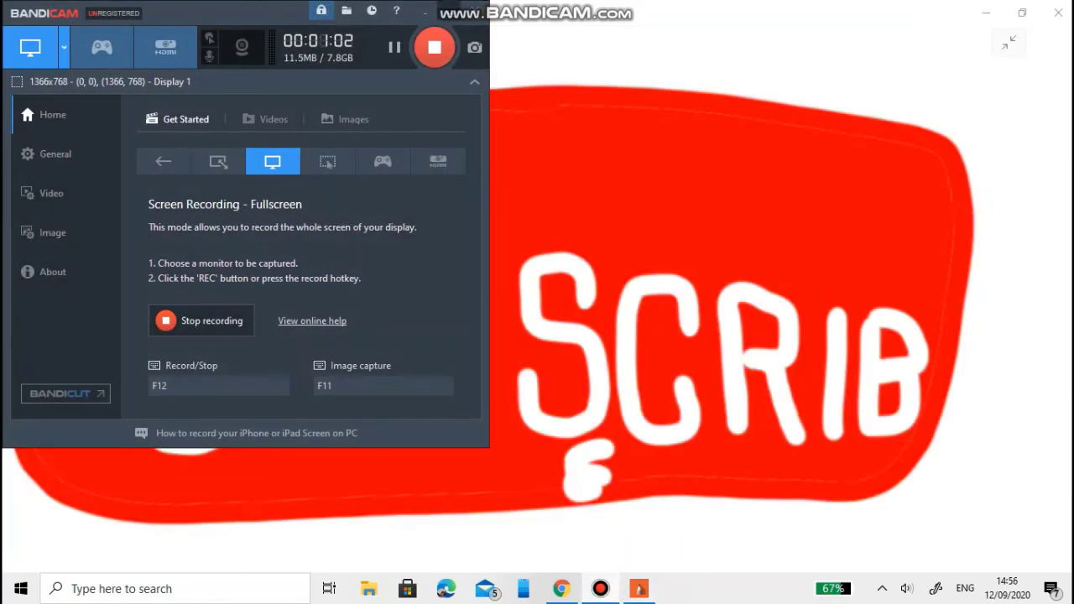
pyautogui.hotkey('alt', 'Tab')
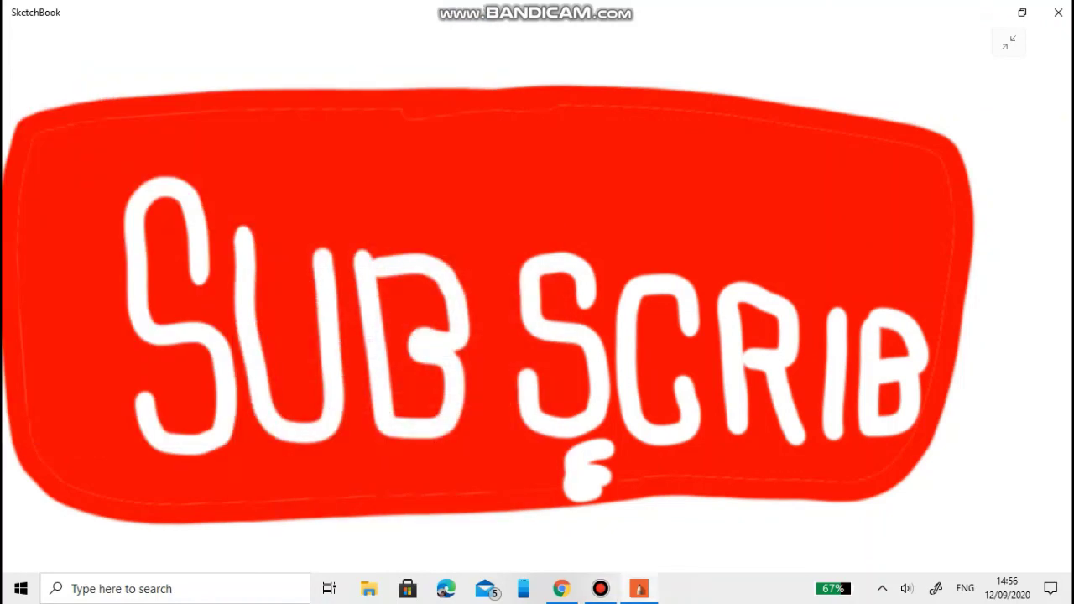
# Look over the hand-drawn closing graphics on the canvas one after another, from SUBSCRIBE and LIKE through SHARE to BYE!
pyautogui.scroll(5, 537, 302)
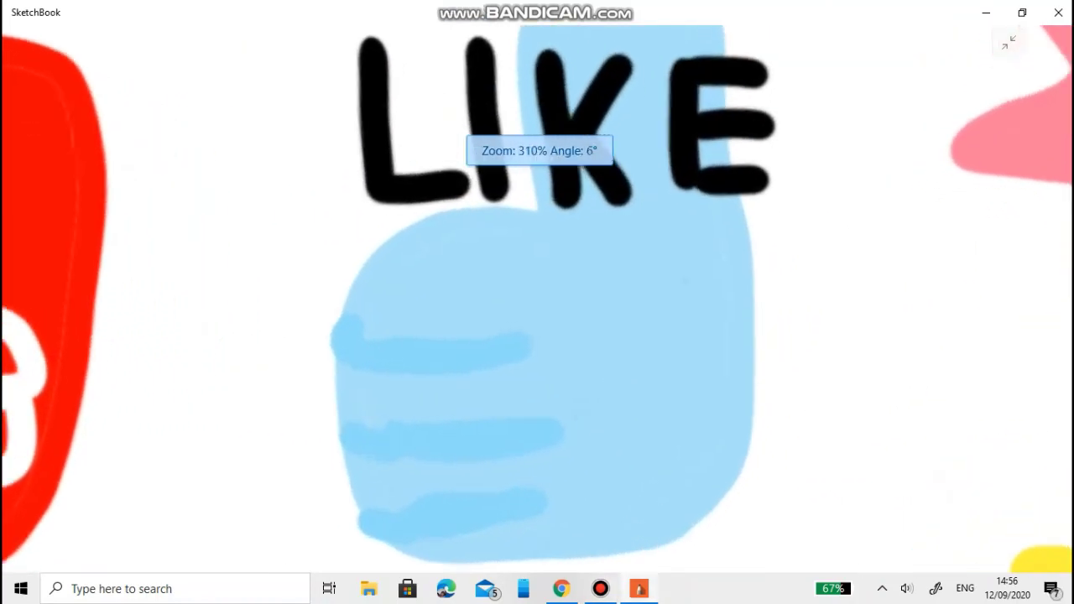
pyautogui.moveTo(537, 302)
pyautogui.mouseDown()
pyautogui.moveTo(523, 313)
pyautogui.moveTo(547, 348)
pyautogui.moveTo(506, 372)
pyautogui.moveTo(593, 336)
pyautogui.mouseUp()
pyautogui.moveTo(537, 420); pyautogui.dragTo(390, 75)
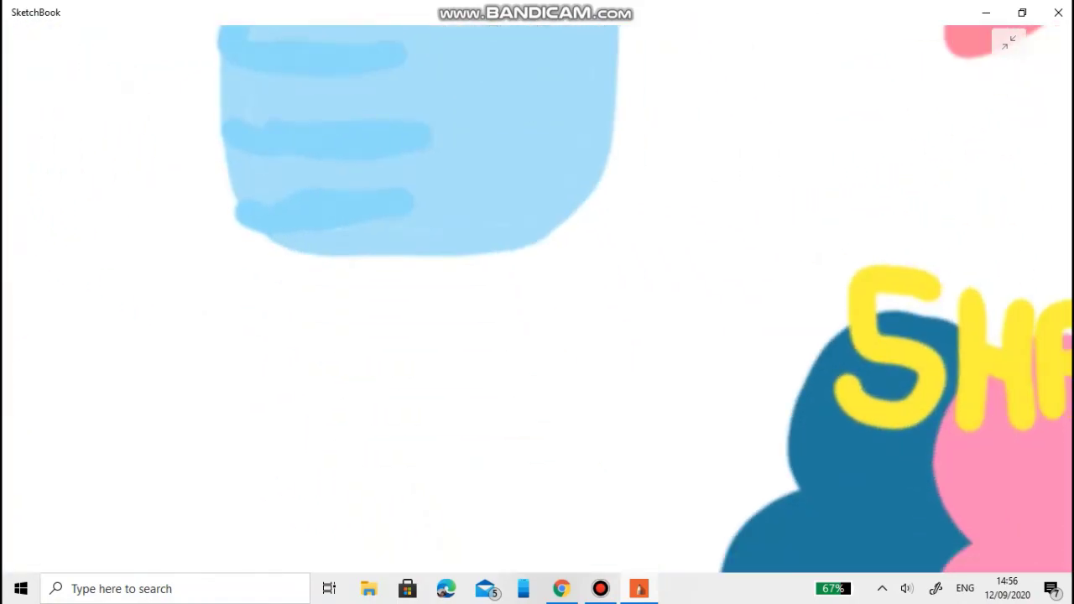
pyautogui.moveTo(843, 436); pyautogui.dragTo(505, 226)
pyautogui.moveTo(843, 436)
pyautogui.mouseDown()
pyautogui.moveTo(407, 240)
pyautogui.moveTo(300, 264)
pyautogui.moveTo(277, 344)
pyautogui.moveTo(335, 319)
pyautogui.moveTo(352, 126)
pyautogui.moveTo(503, 276)
pyautogui.moveTo(545, 269)
pyautogui.moveTo(520, 302)
pyautogui.moveTo(554, 277)
pyautogui.moveTo(537, 277)
pyautogui.mouseUp()
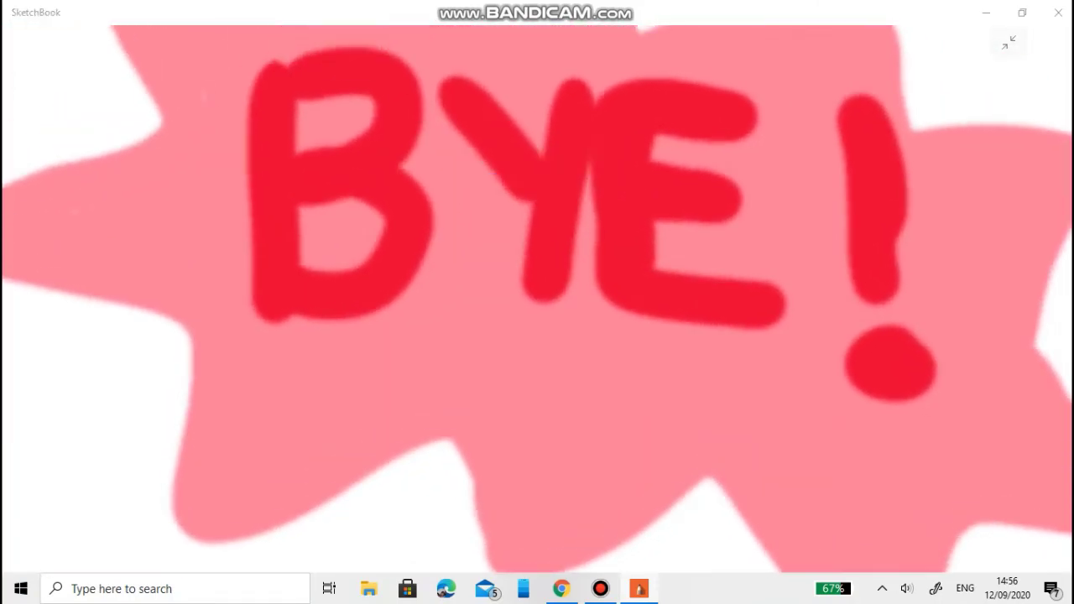